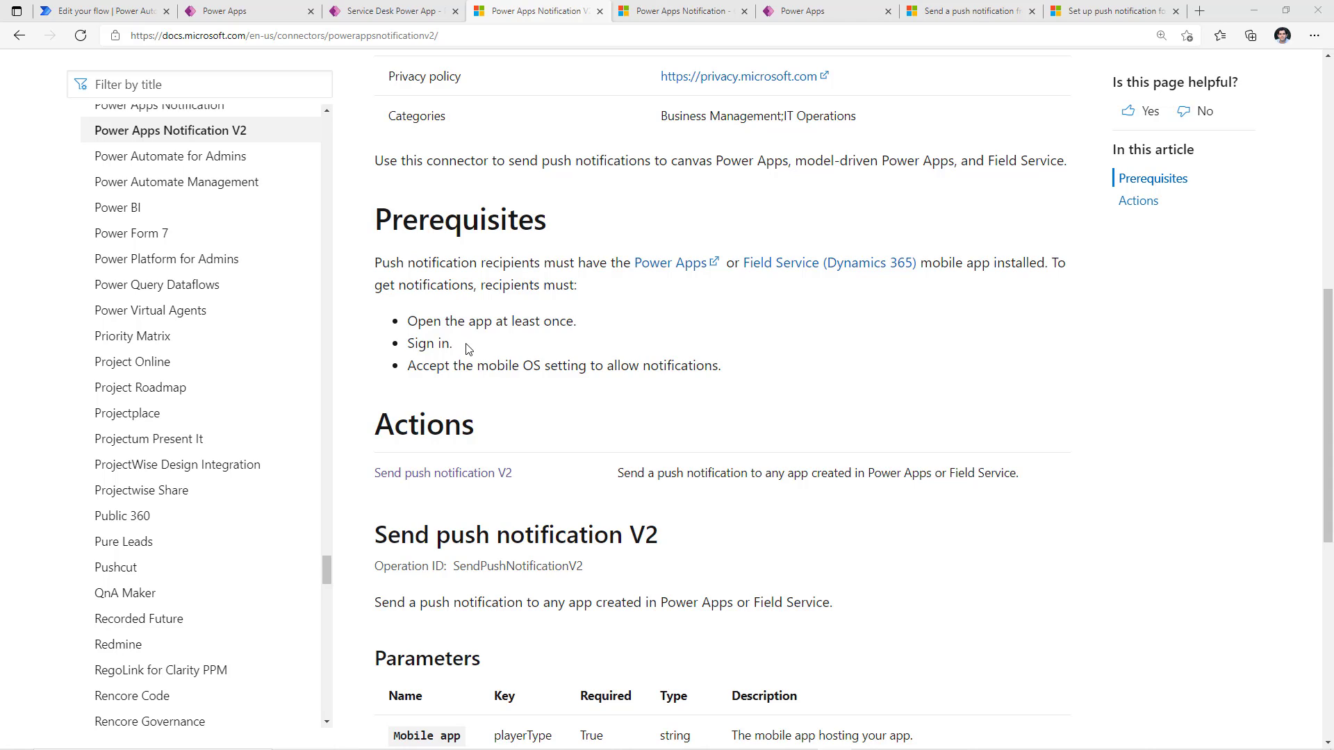
# Review the Power Apps Notification V2 connector's metadata and prerequisites, and view the Service Desk Power App in Power Apps
pyautogui.scroll(3, 575, 258)
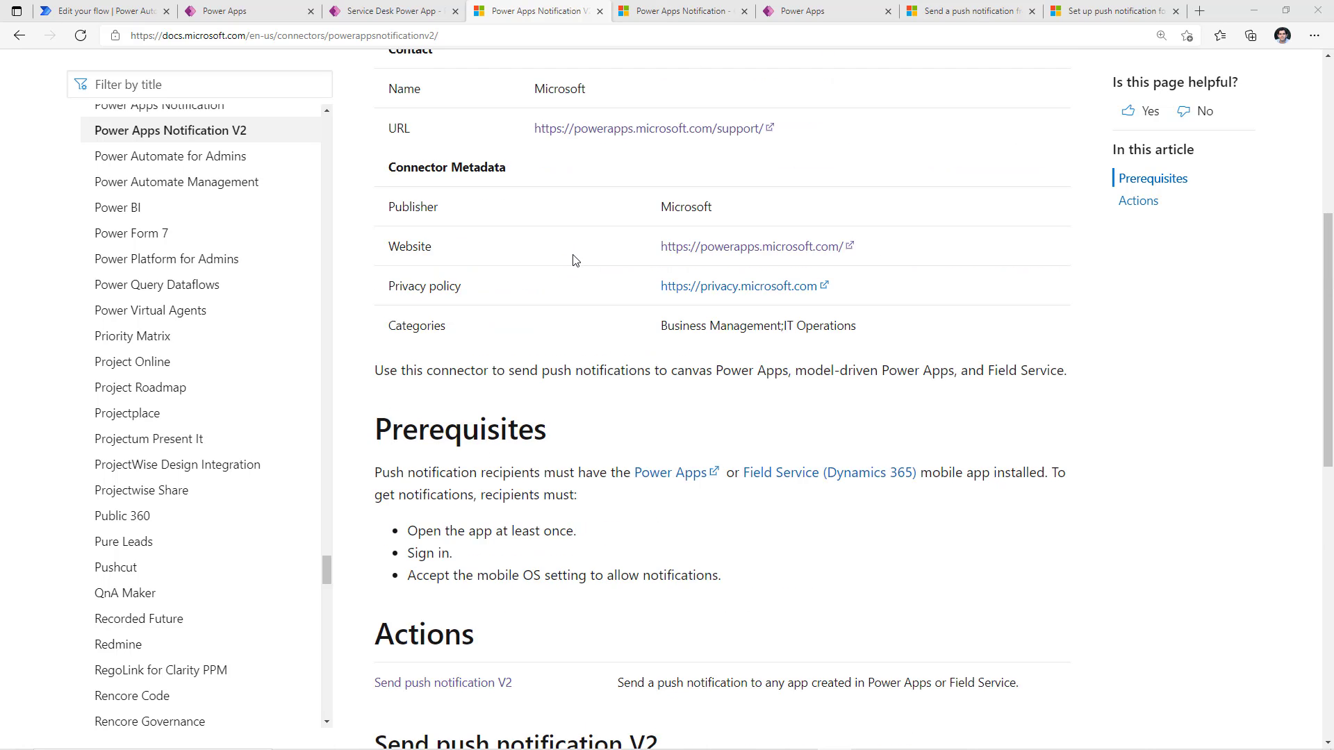
pyautogui.click(264, 21)
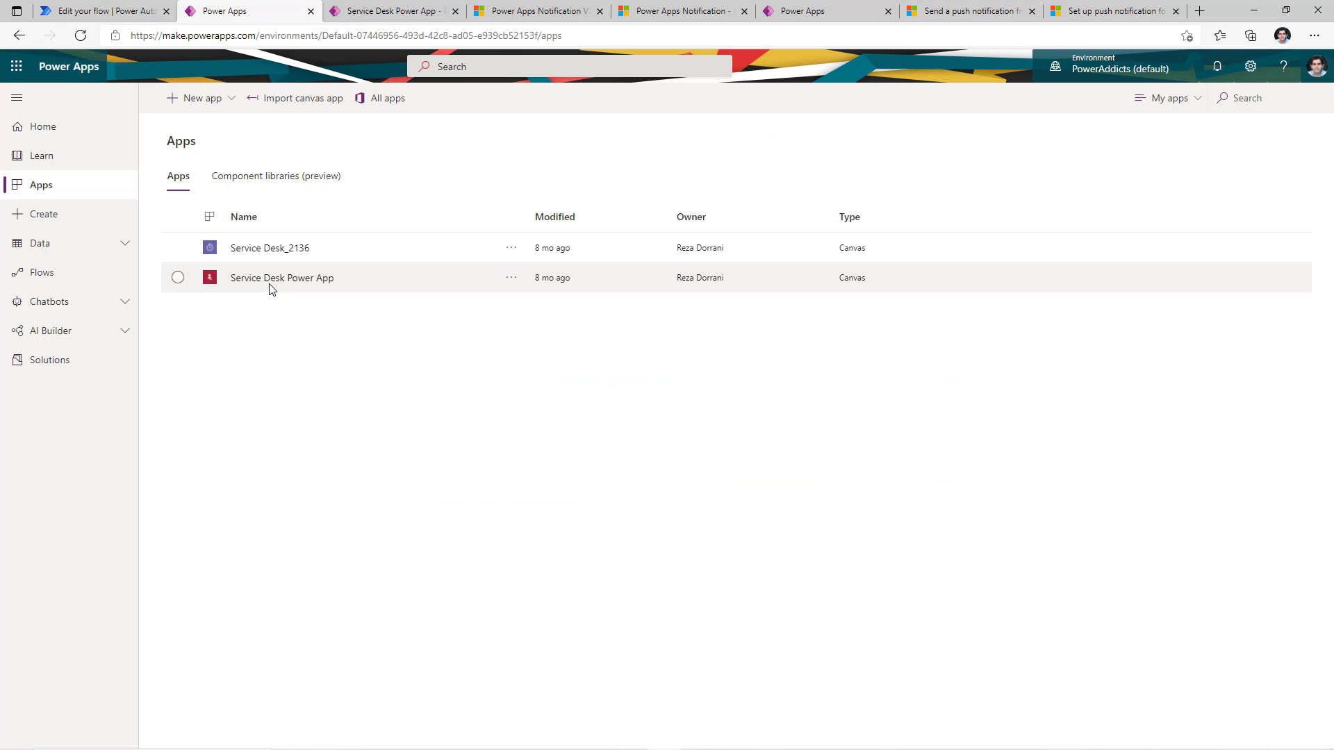
pyautogui.click(440, 20)
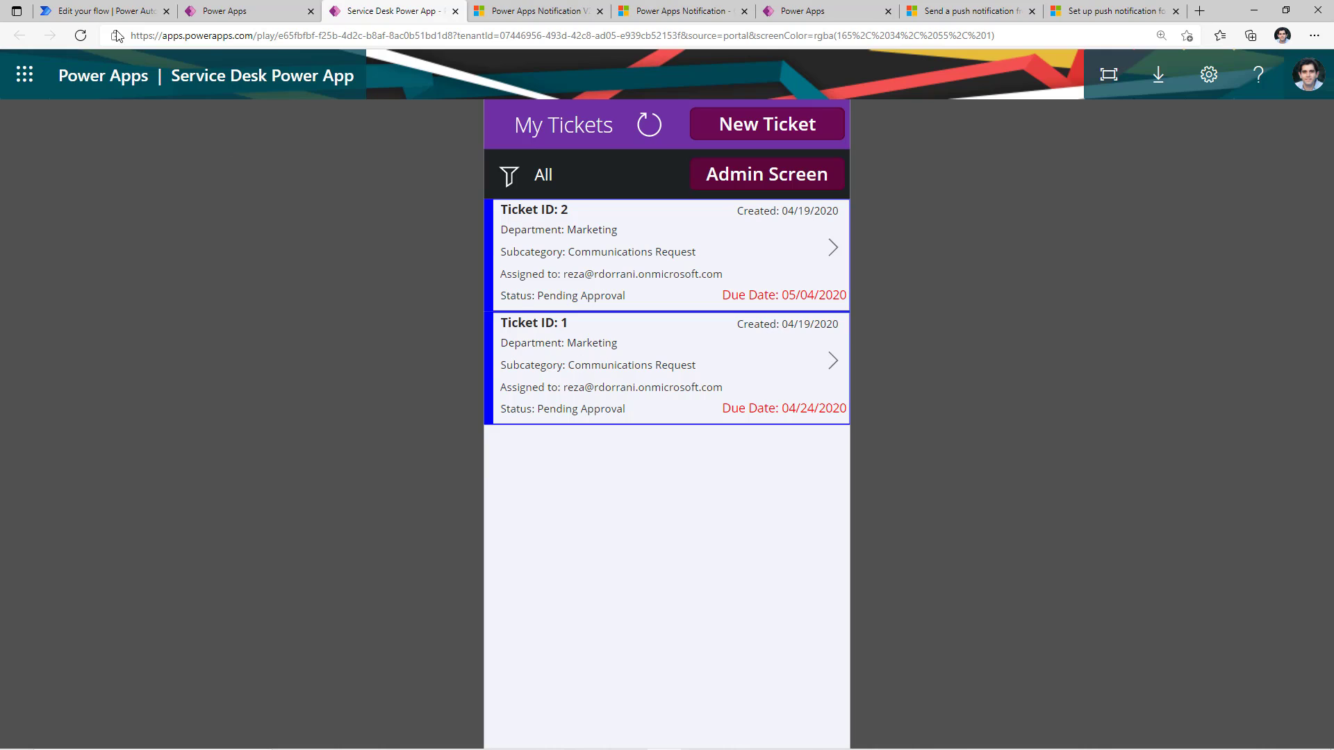
# Switch to Power Automate and create a manually triggered instant cloud flow named "Send Push Notification to User"
pyautogui.click(105, 11)
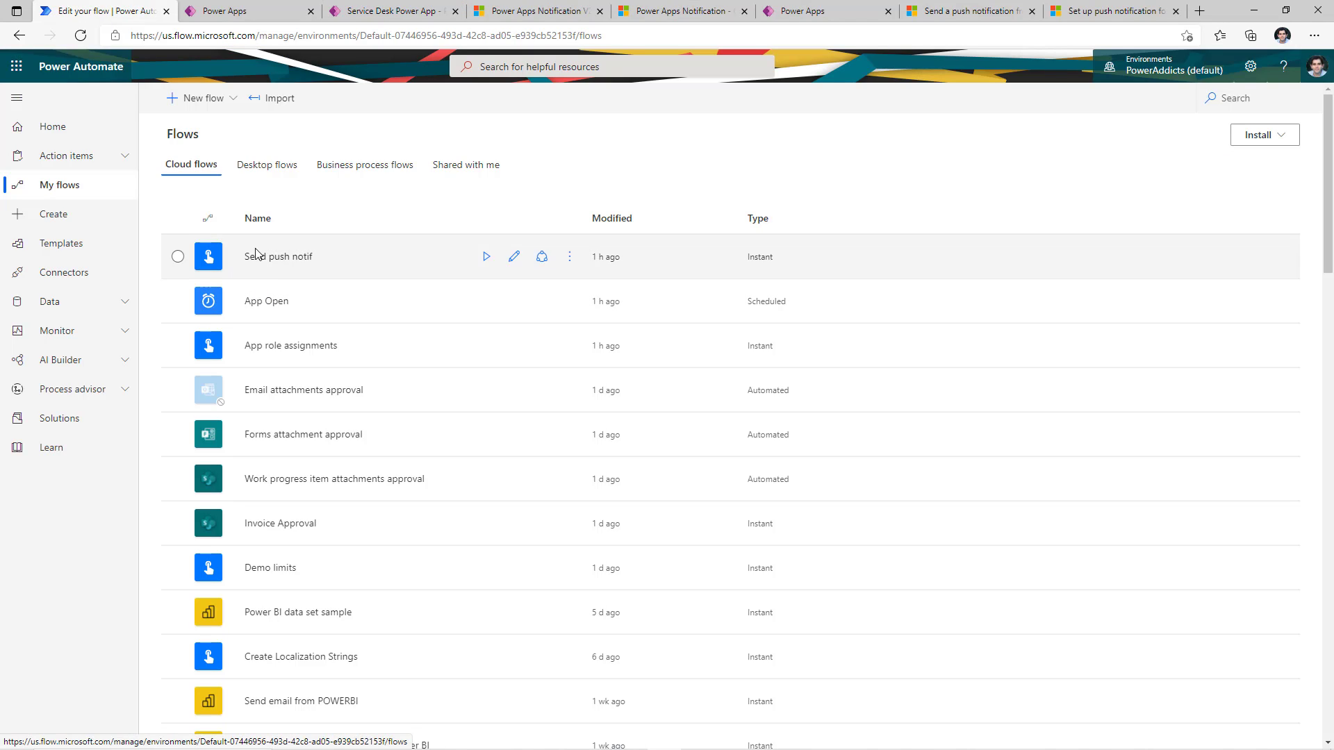
pyautogui.click(214, 103)
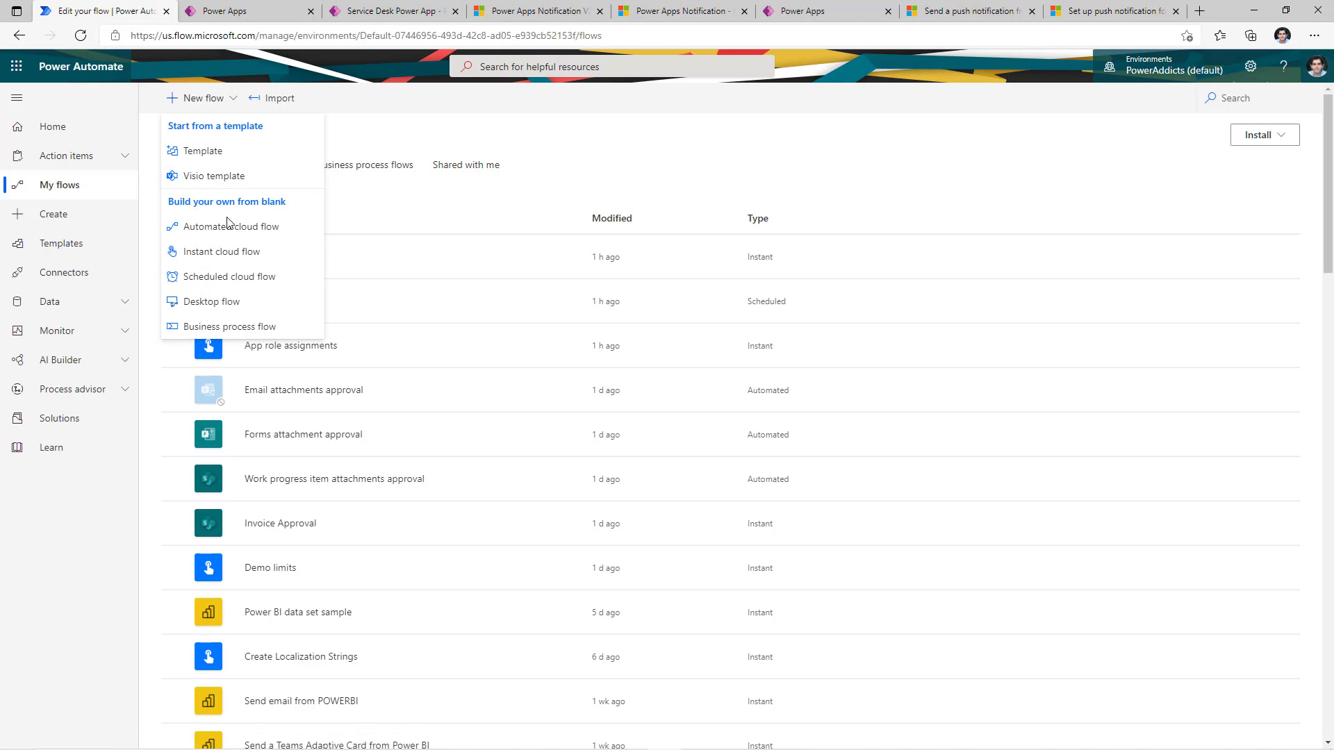
pyautogui.click(255, 257)
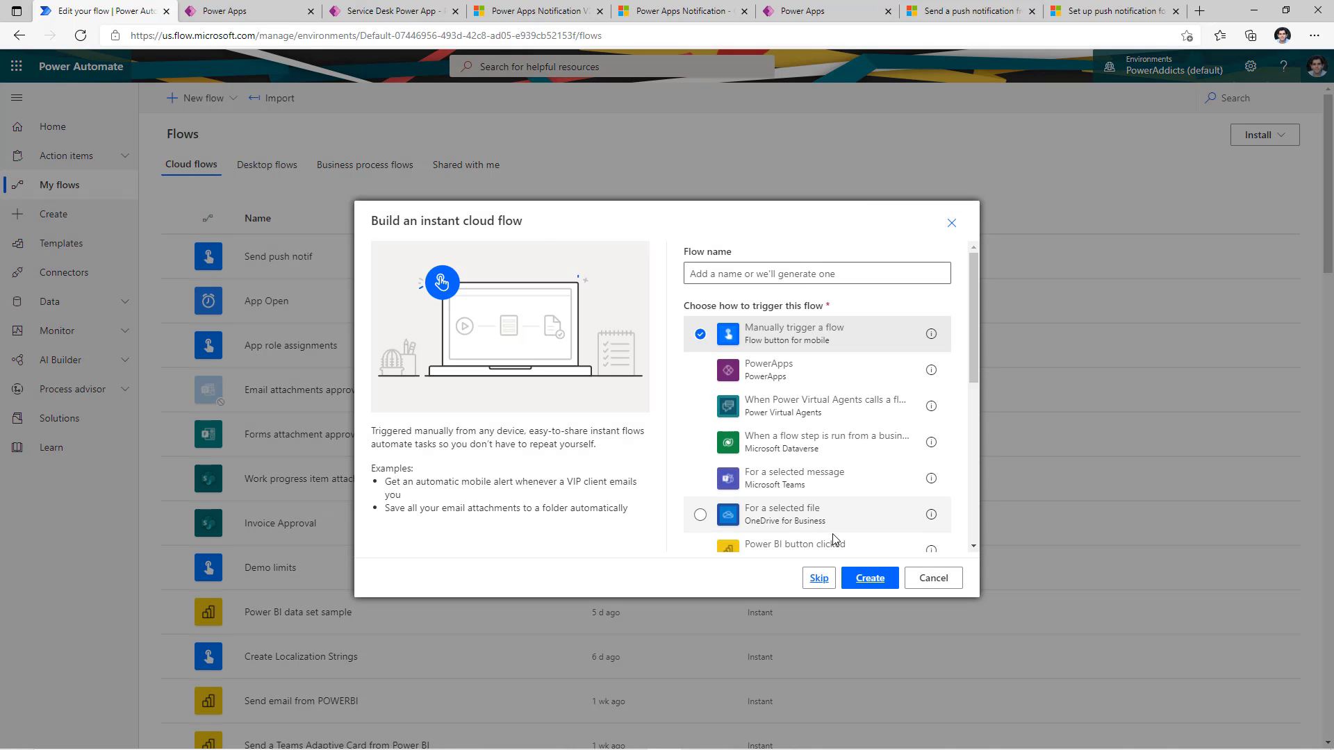
pyautogui.click(868, 578)
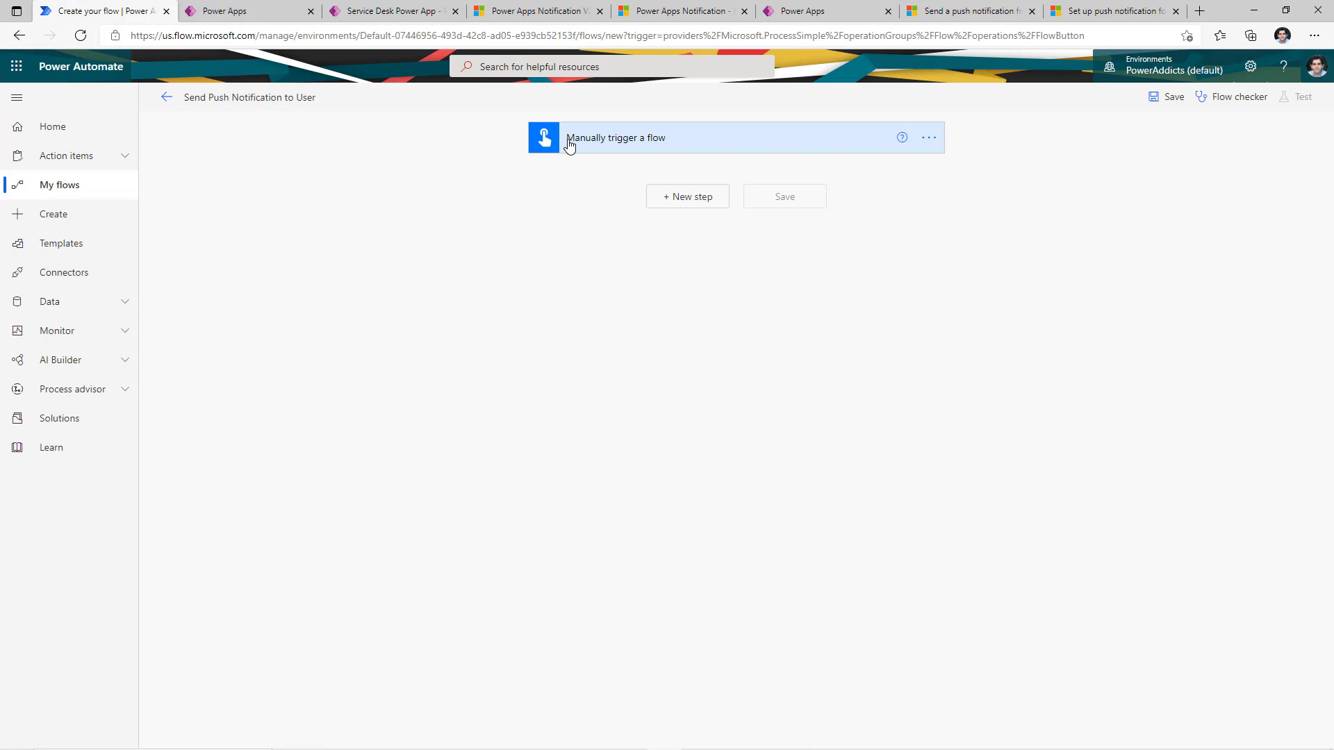
# Add the Send push notification V2 action from the Power Apps Notification V2 connector and set its mobile app to Power Apps
pyautogui.click(672, 204)
pyautogui.click(611, 239)
pyautogui.write('notifications')
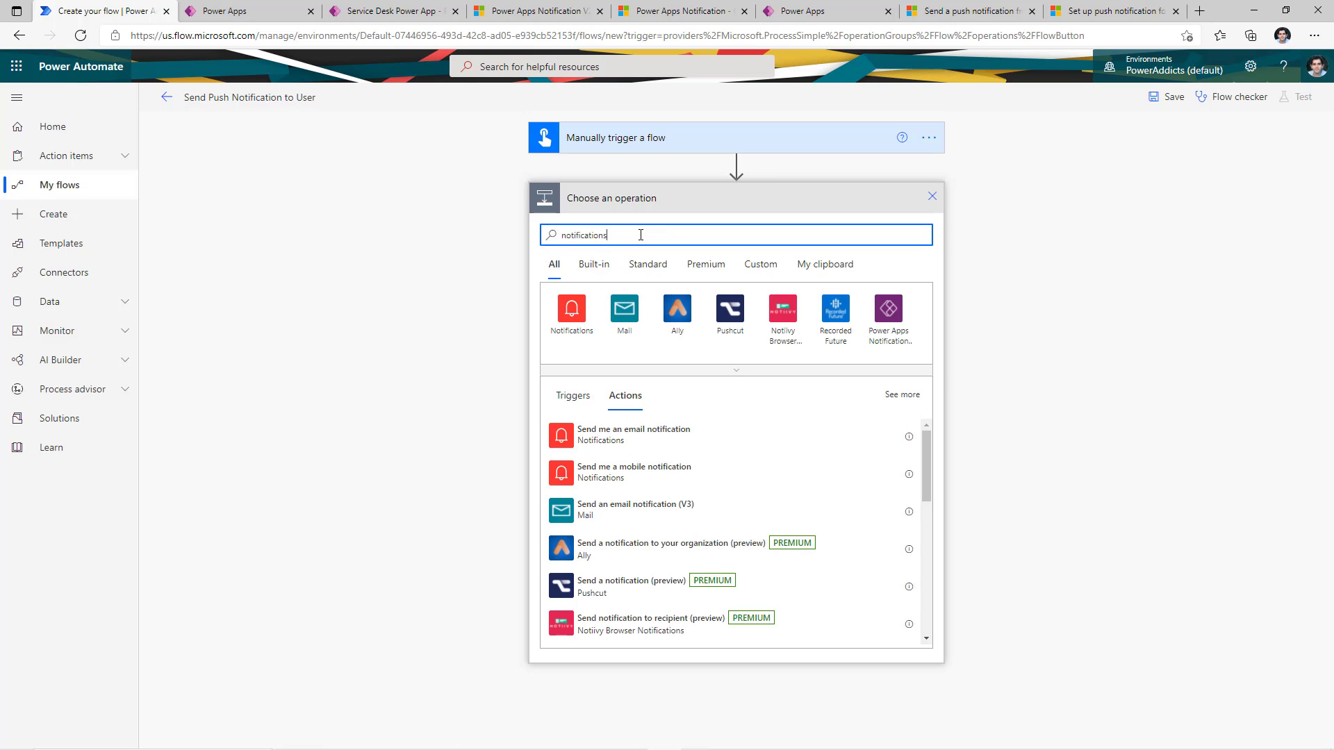
pyautogui.click(892, 318)
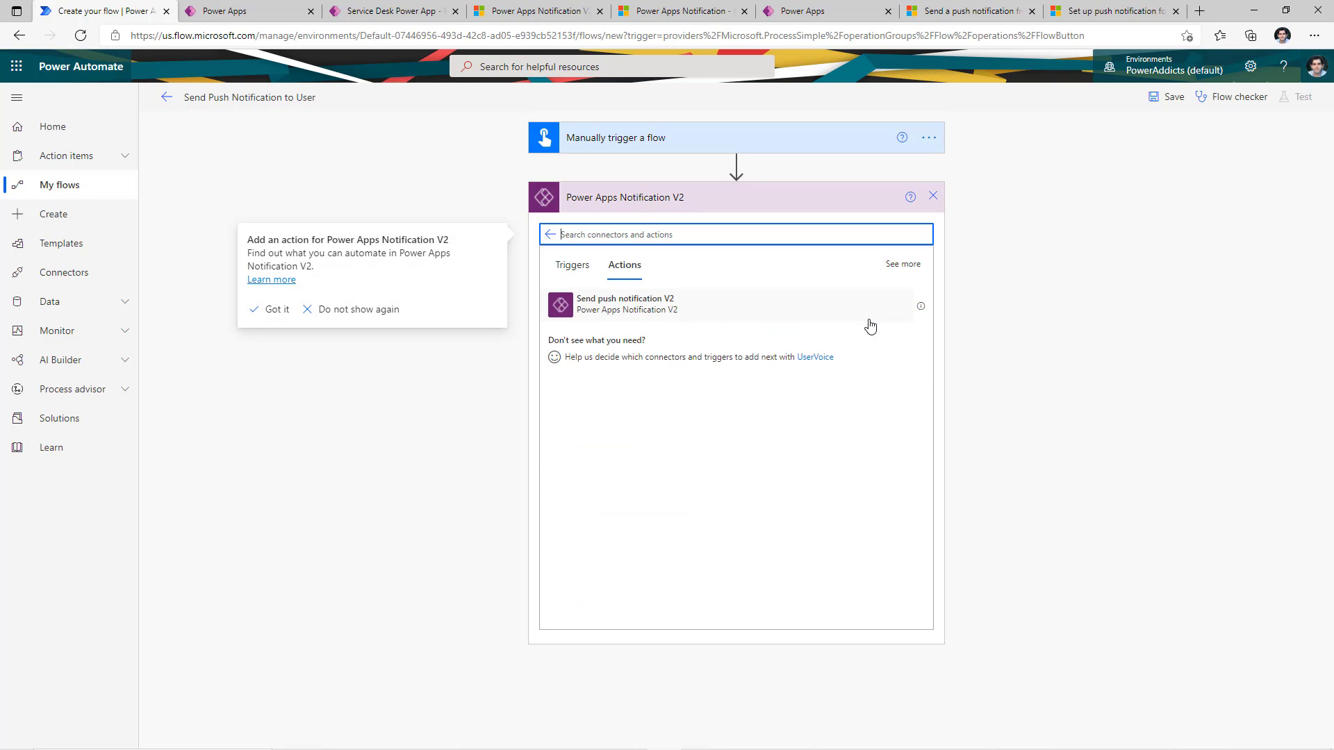
pyautogui.click(639, 311)
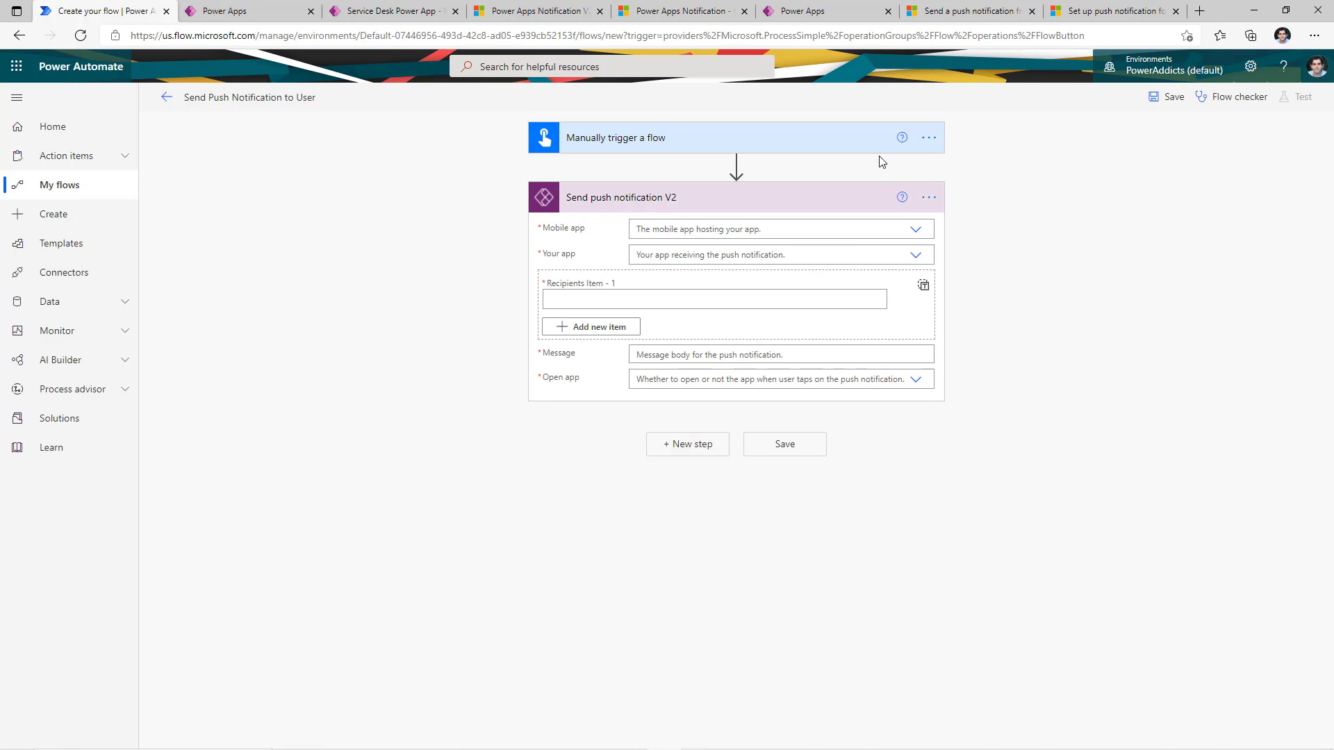
pyautogui.click(911, 230)
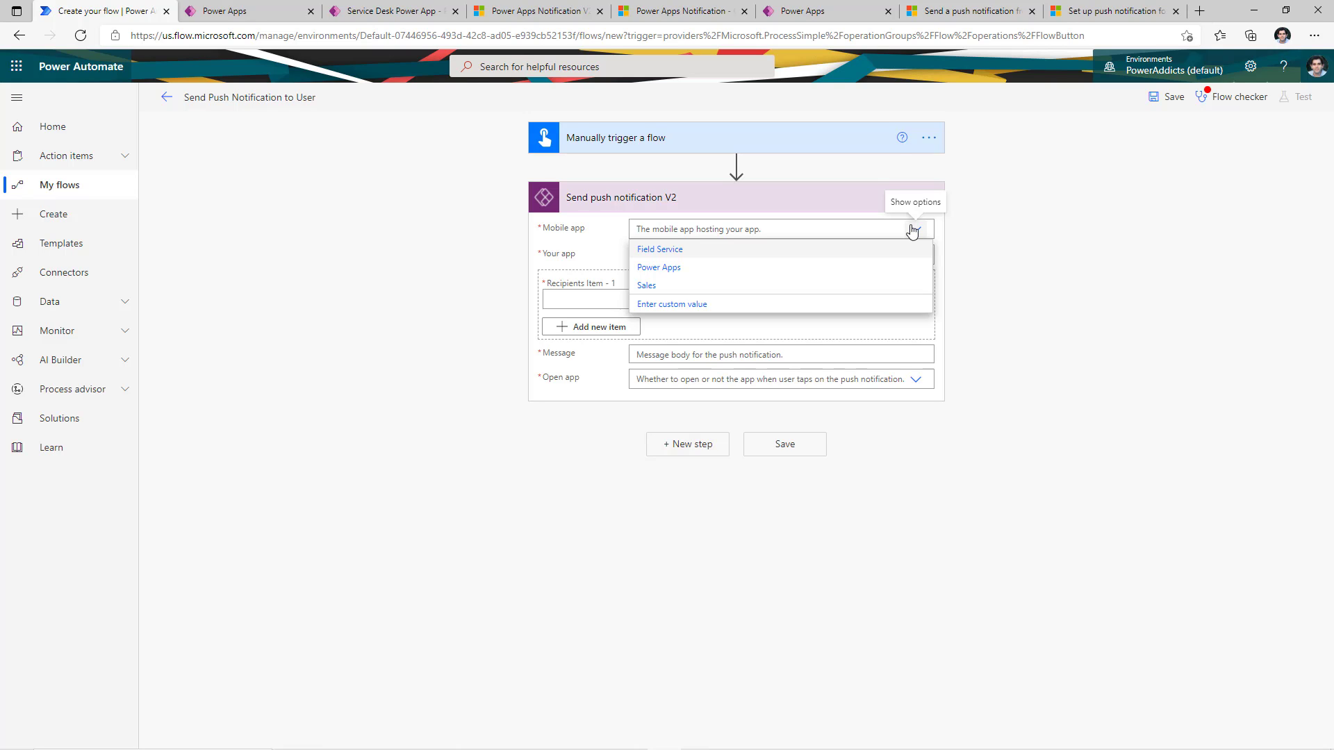
pyautogui.click(677, 272)
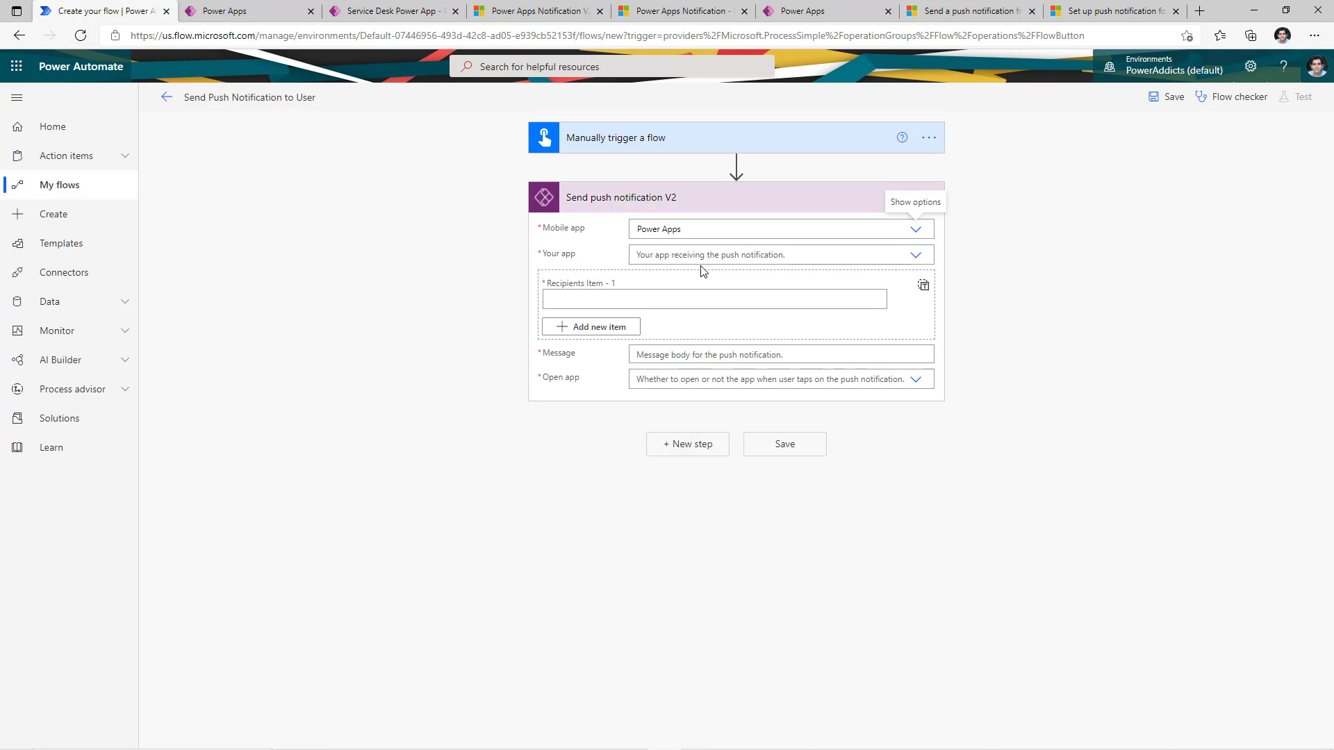
# Set the app receiving the notification to Service Desk Power App and the first recipient to the trigger's User email
pyautogui.click(916, 255)
pyautogui.scroll(-3, 883, 346)
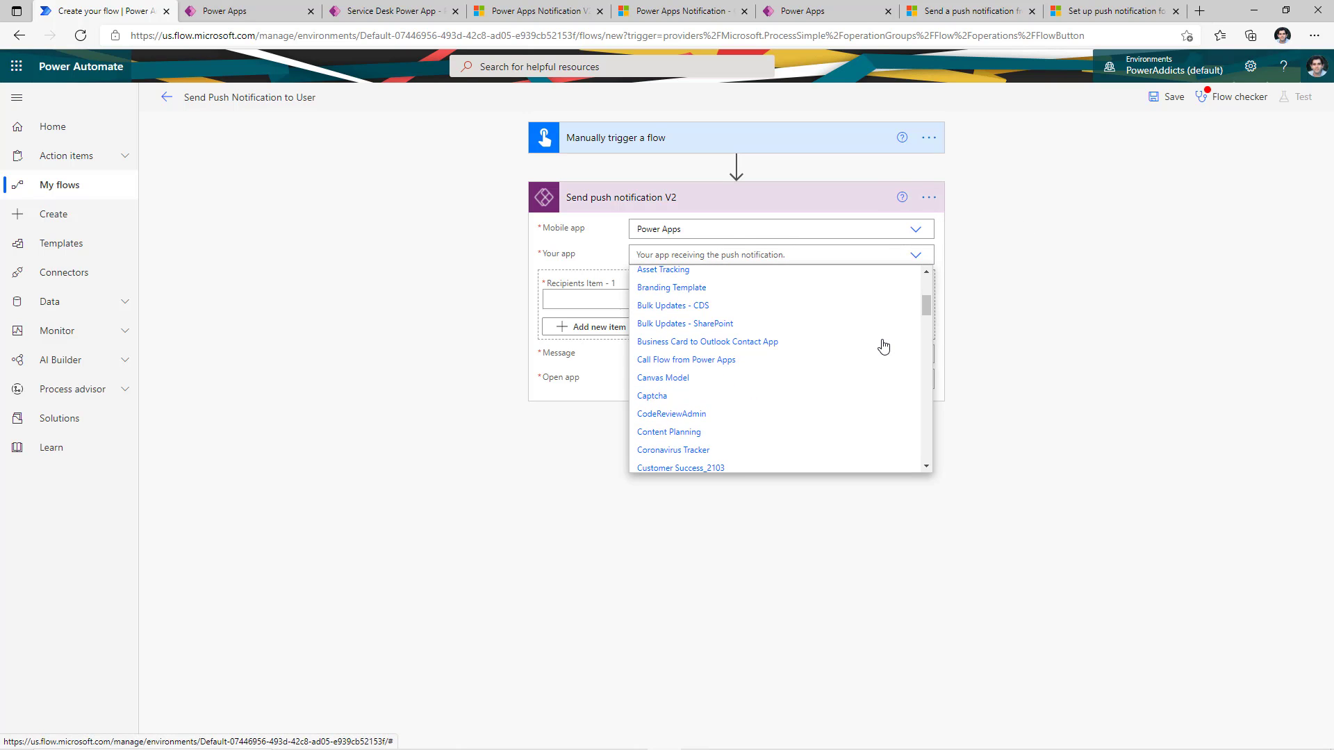
pyautogui.scroll(3, 883, 346)
pyautogui.click(755, 256)
pyautogui.write('service')
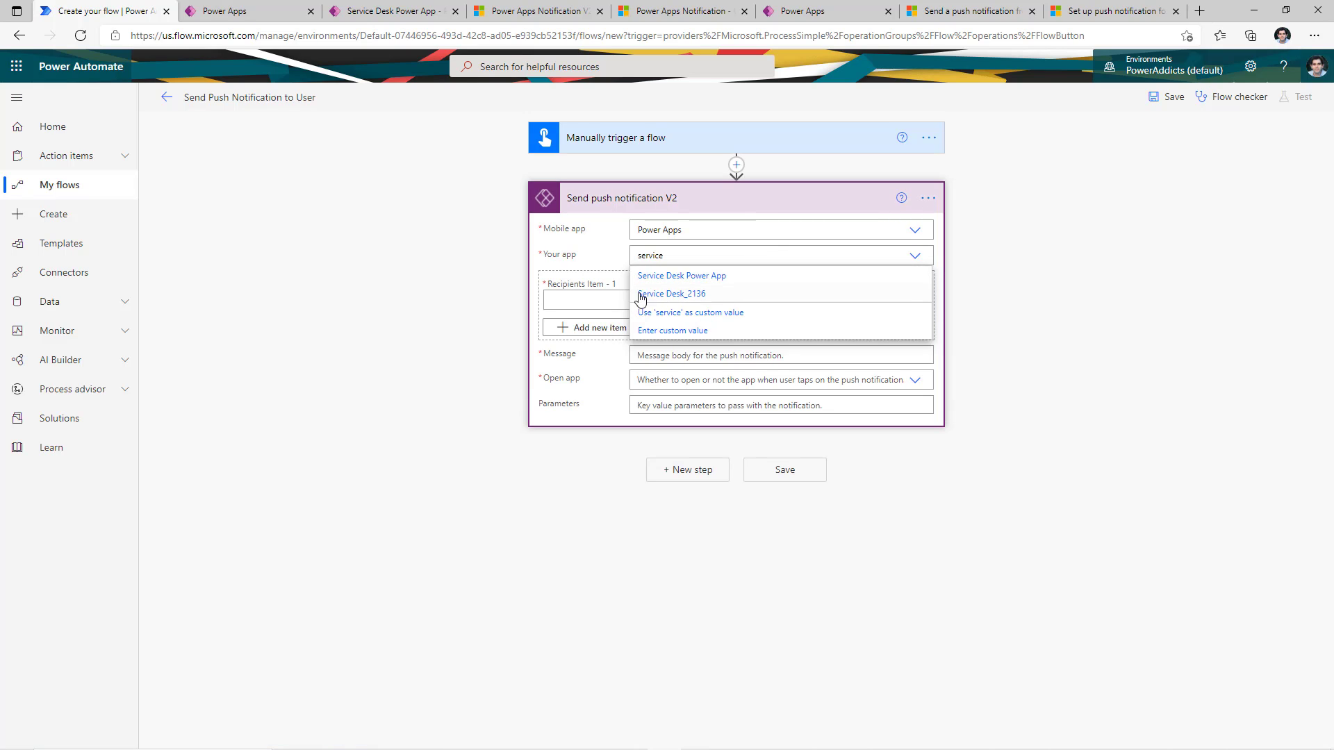
pyautogui.click(714, 276)
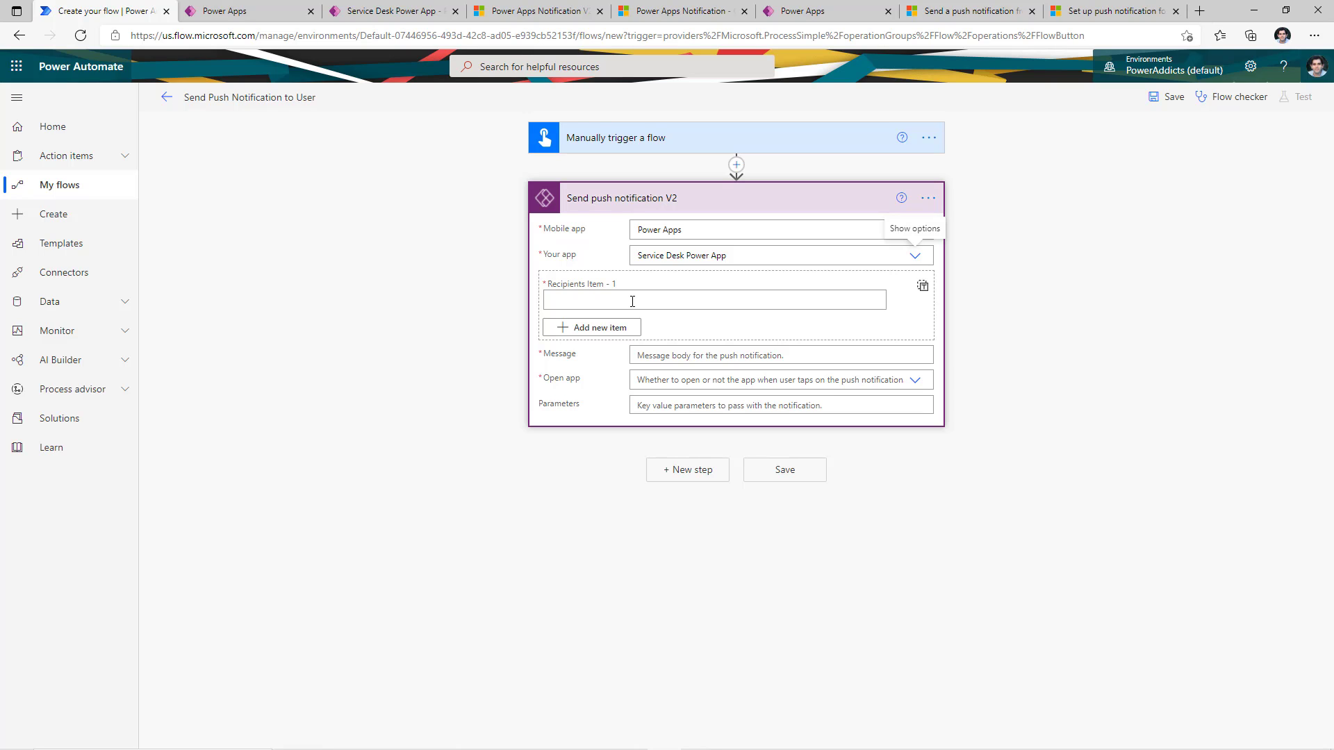
pyautogui.click(633, 301)
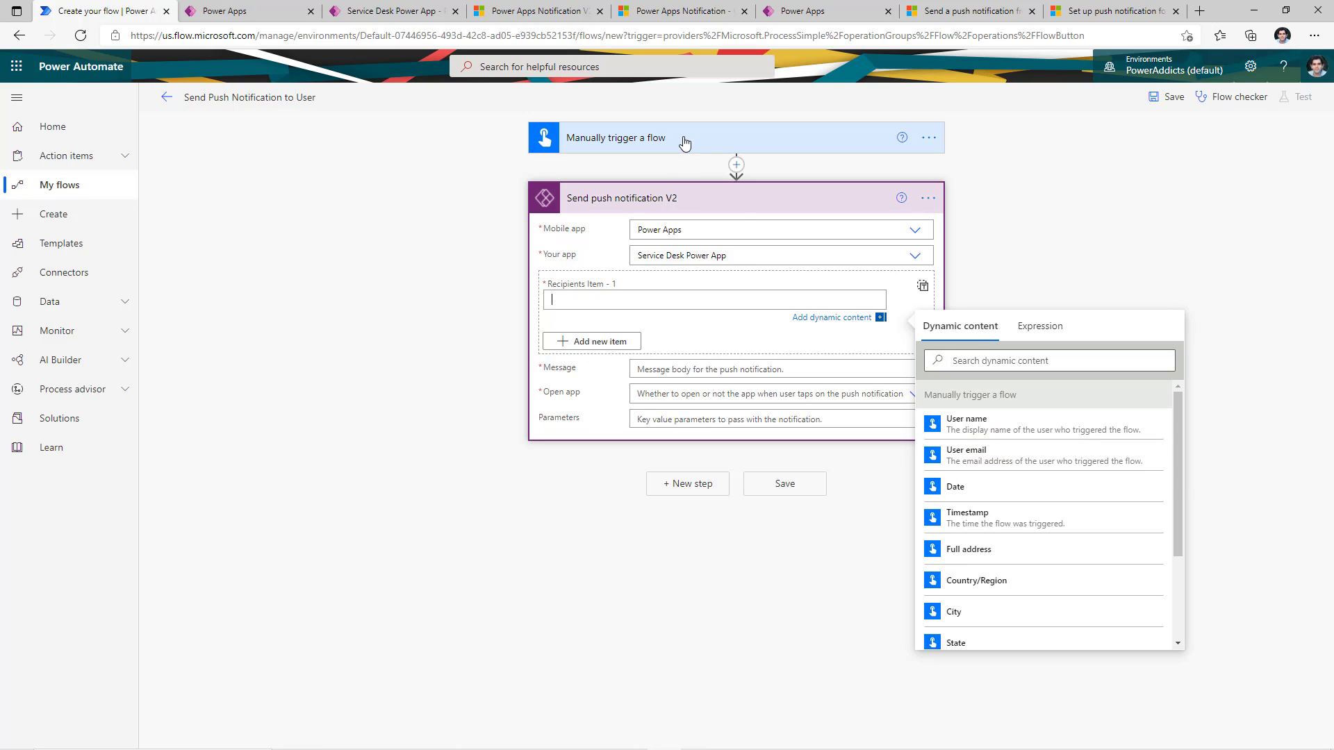
pyautogui.click(936, 457)
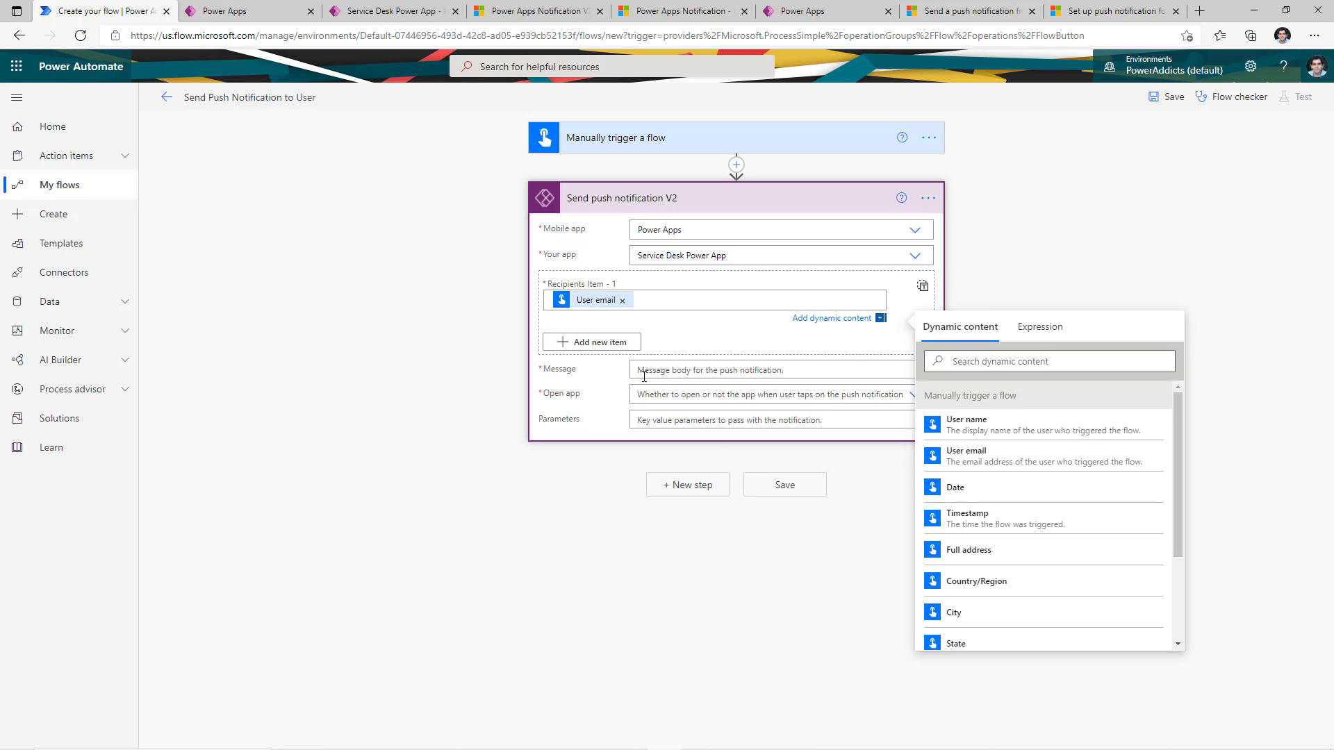
pyautogui.click(591, 344)
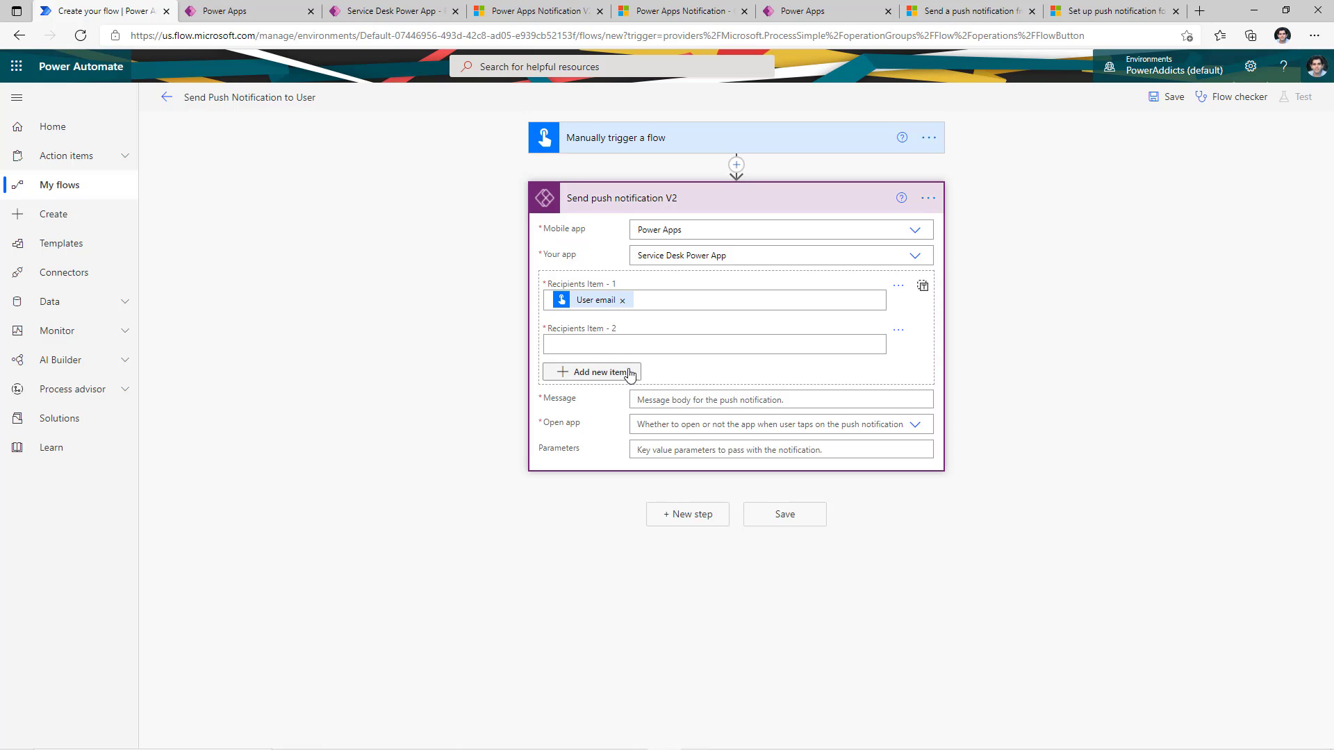
pyautogui.click(898, 330)
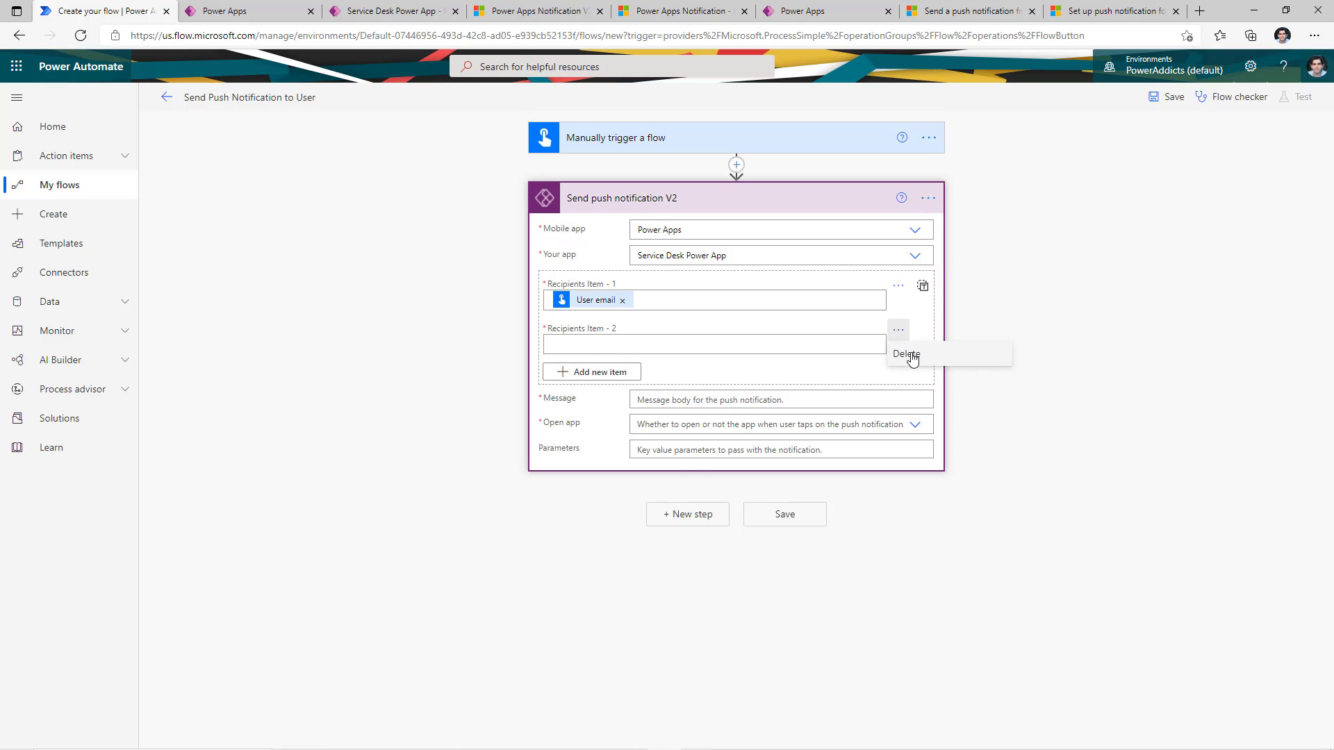
pyautogui.click(911, 354)
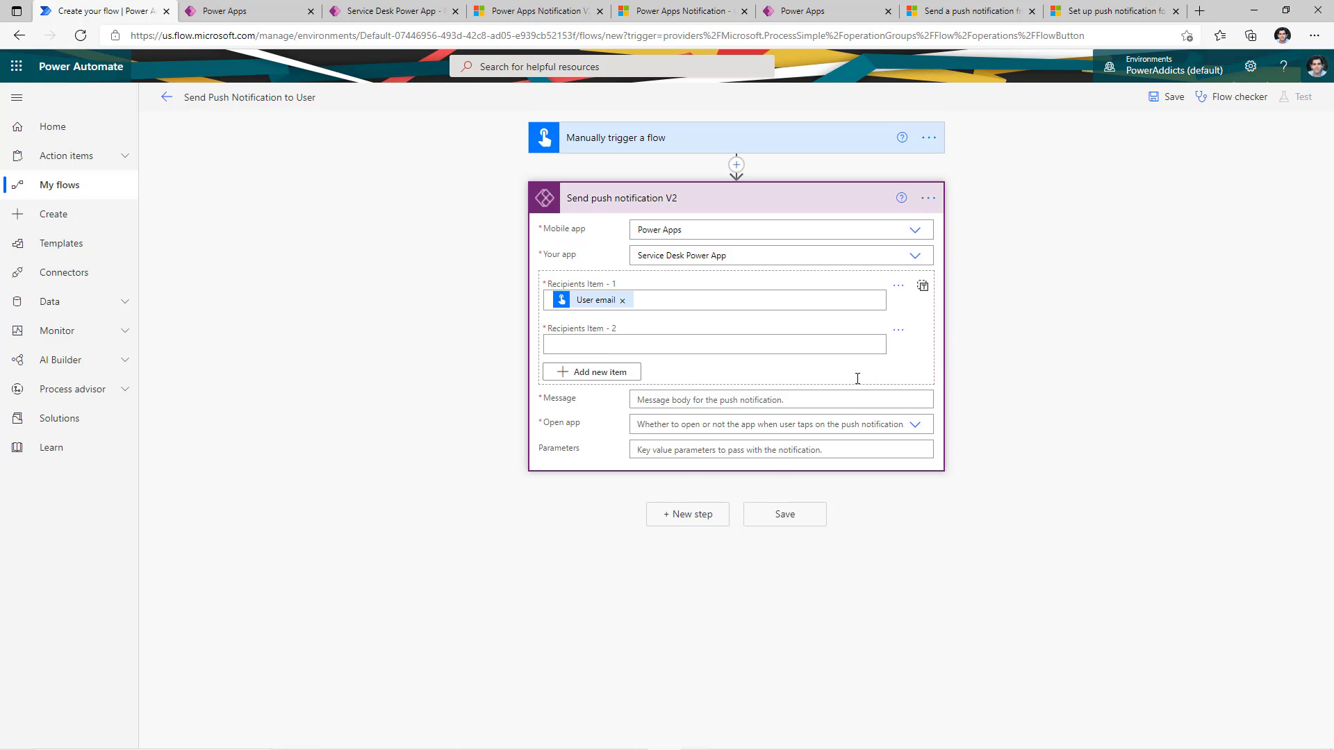
pyautogui.click(921, 289)
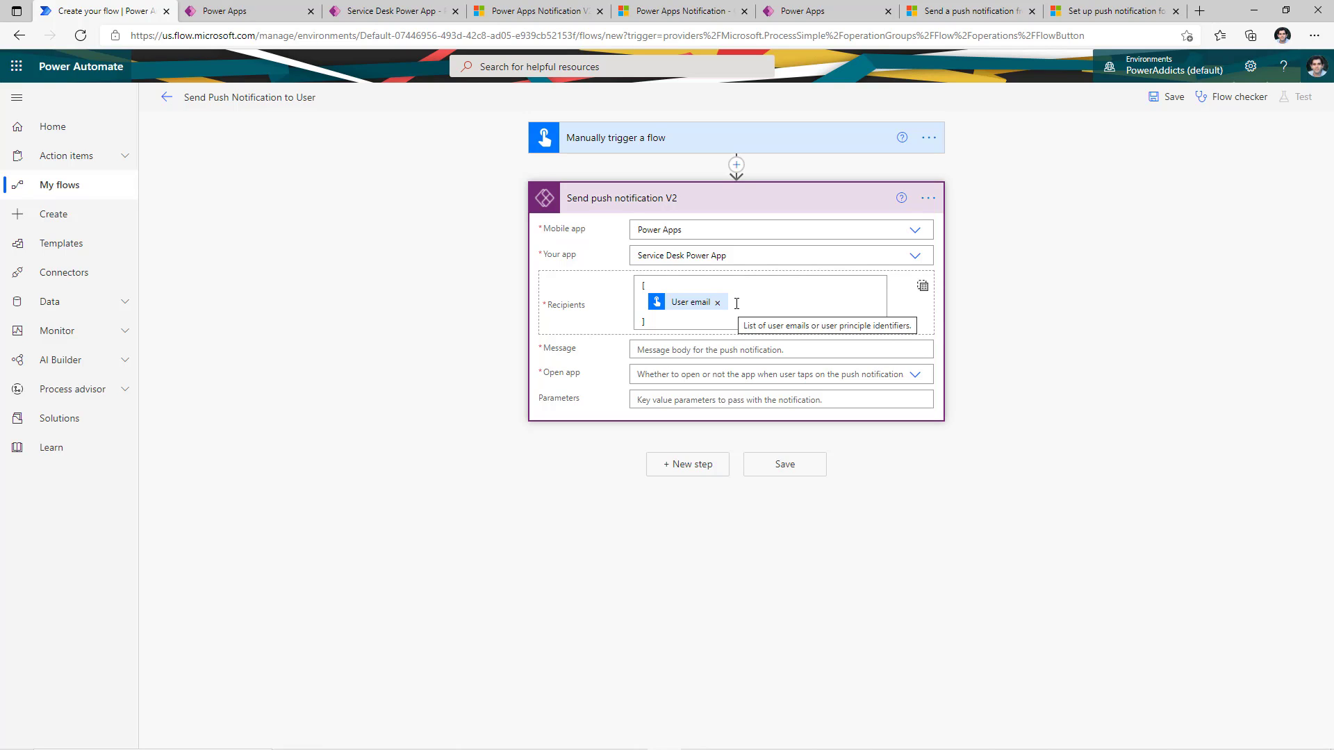
pyautogui.click(923, 285)
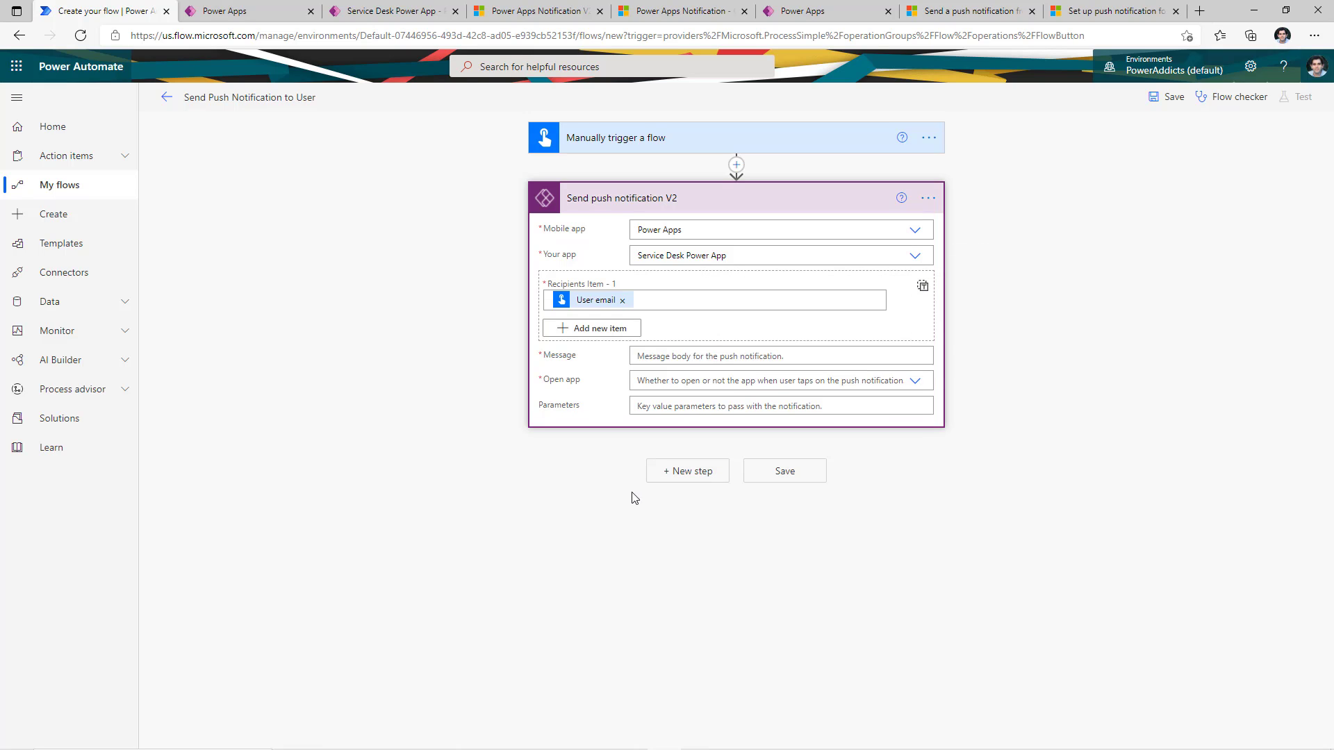
# Set the notification message to "Open the Service Desk App" and Open app to Yes
pyautogui.click(770, 356)
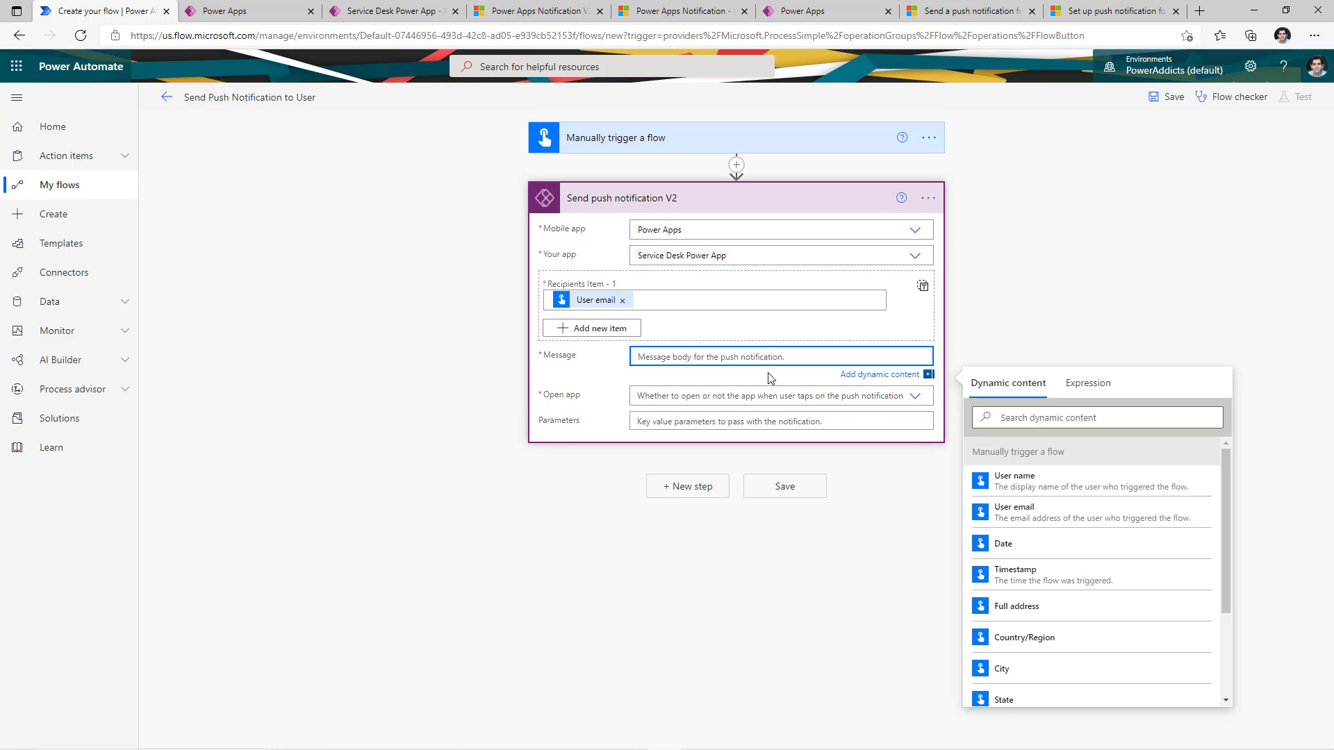
pyautogui.write('Open the Service Desk App')
pyautogui.click(684, 392)
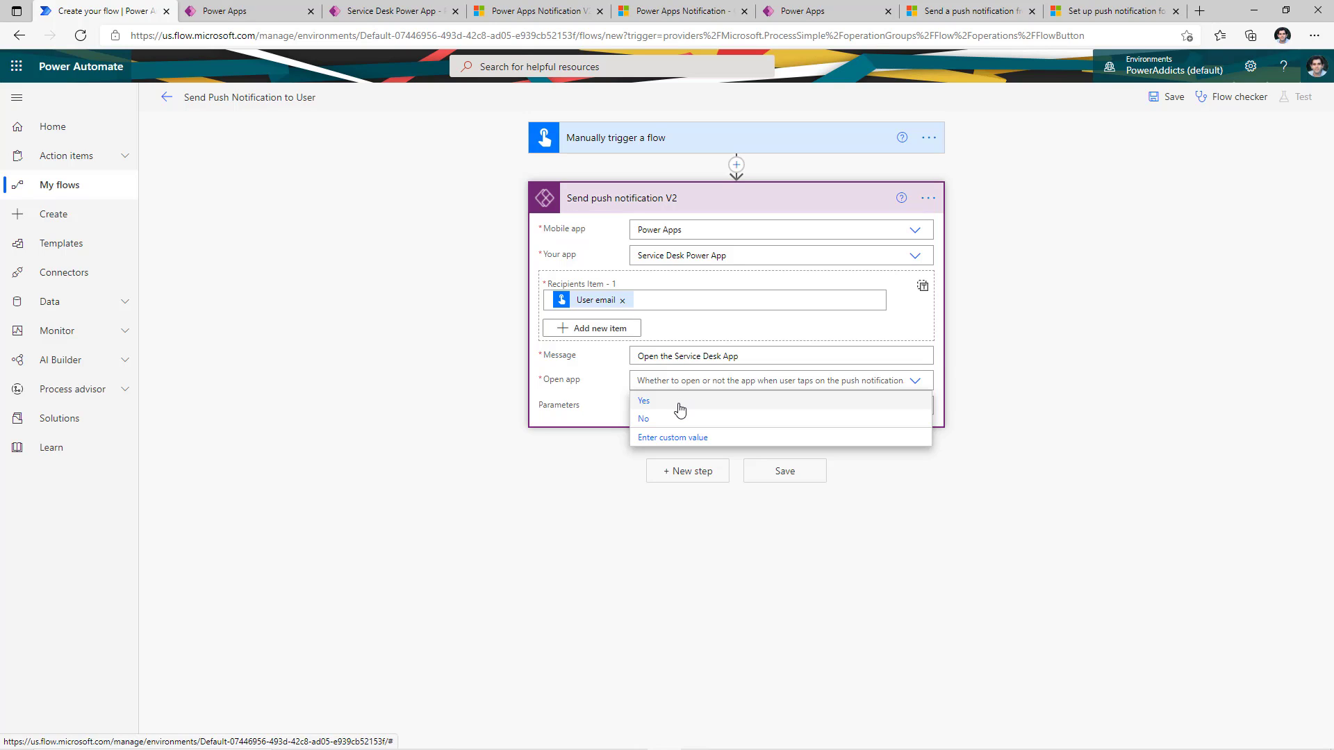
pyautogui.click(679, 410)
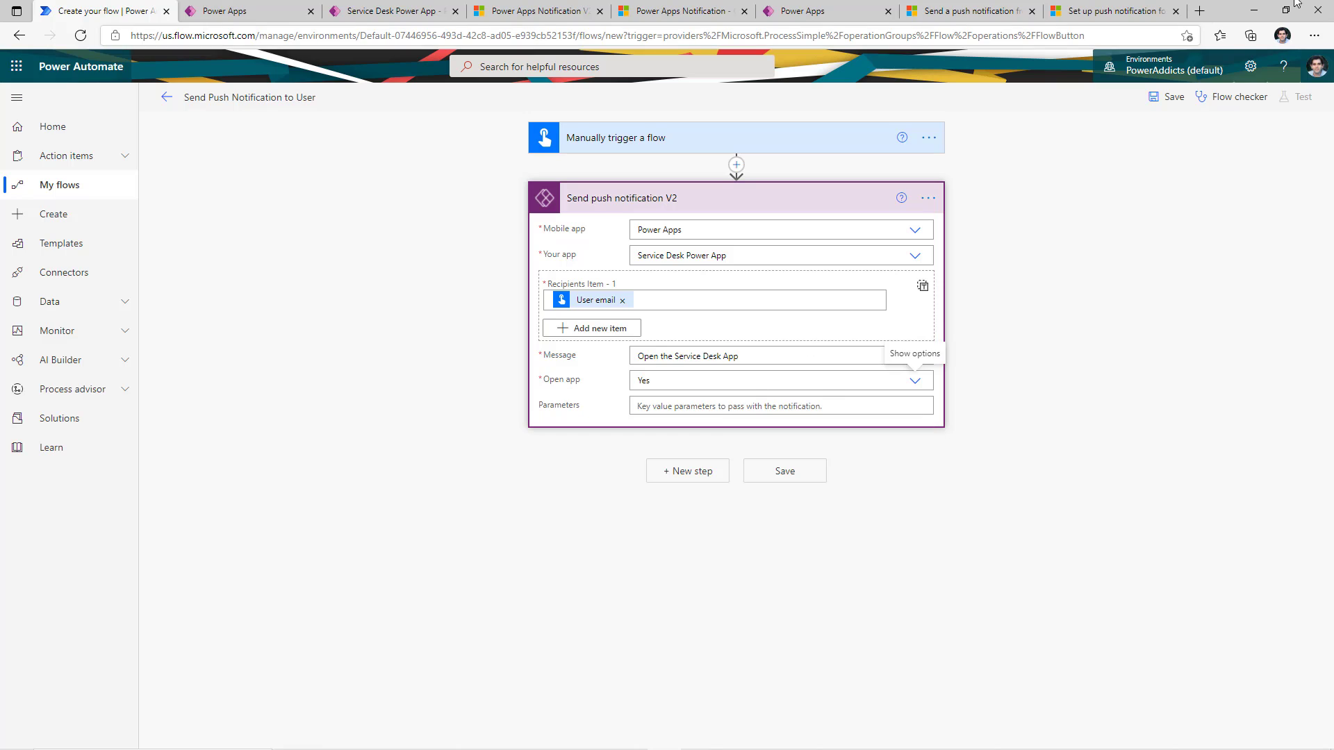
# Save the push notification flow and start a manual test of it
pyautogui.click(1178, 101)
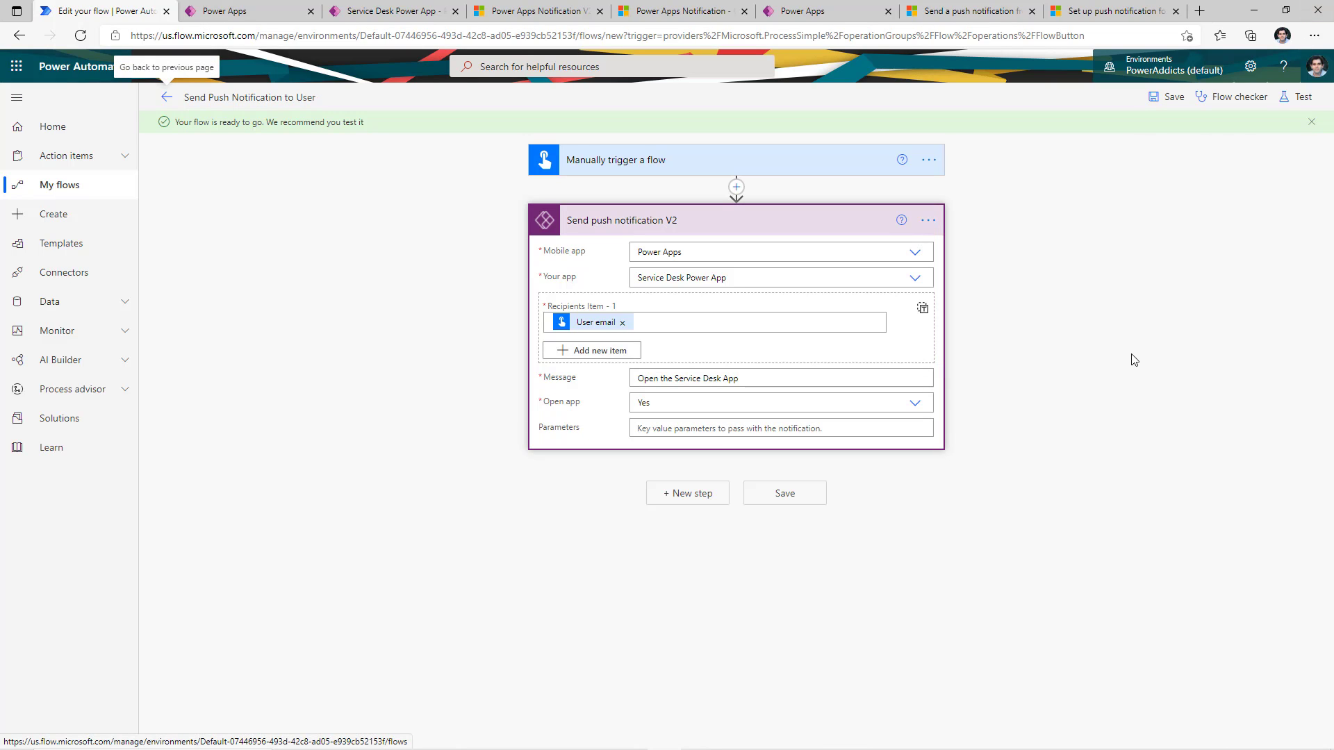
pyautogui.click(1297, 96)
pyautogui.click(1138, 132)
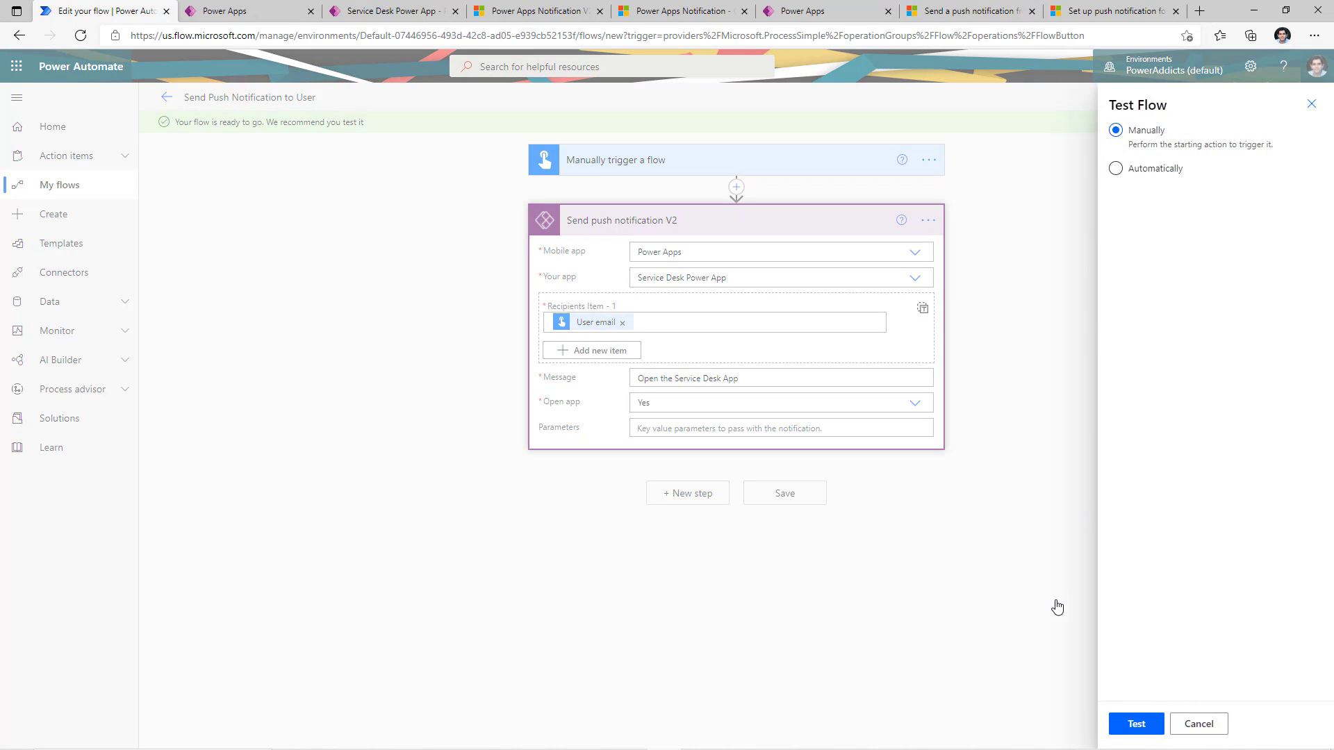
pyautogui.click(1135, 724)
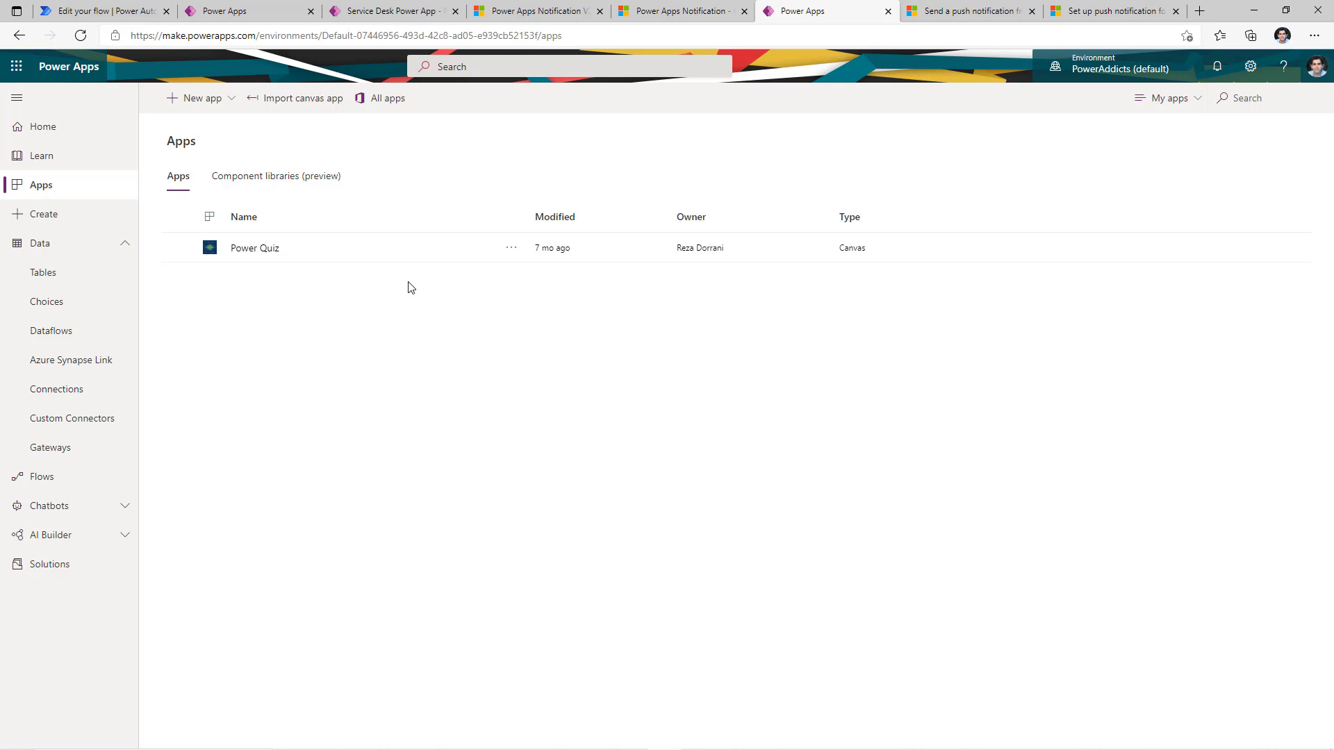
# Play the Power Quiz app in Power Apps up to its question list and check who the app is shared with
pyautogui.click(261, 250)
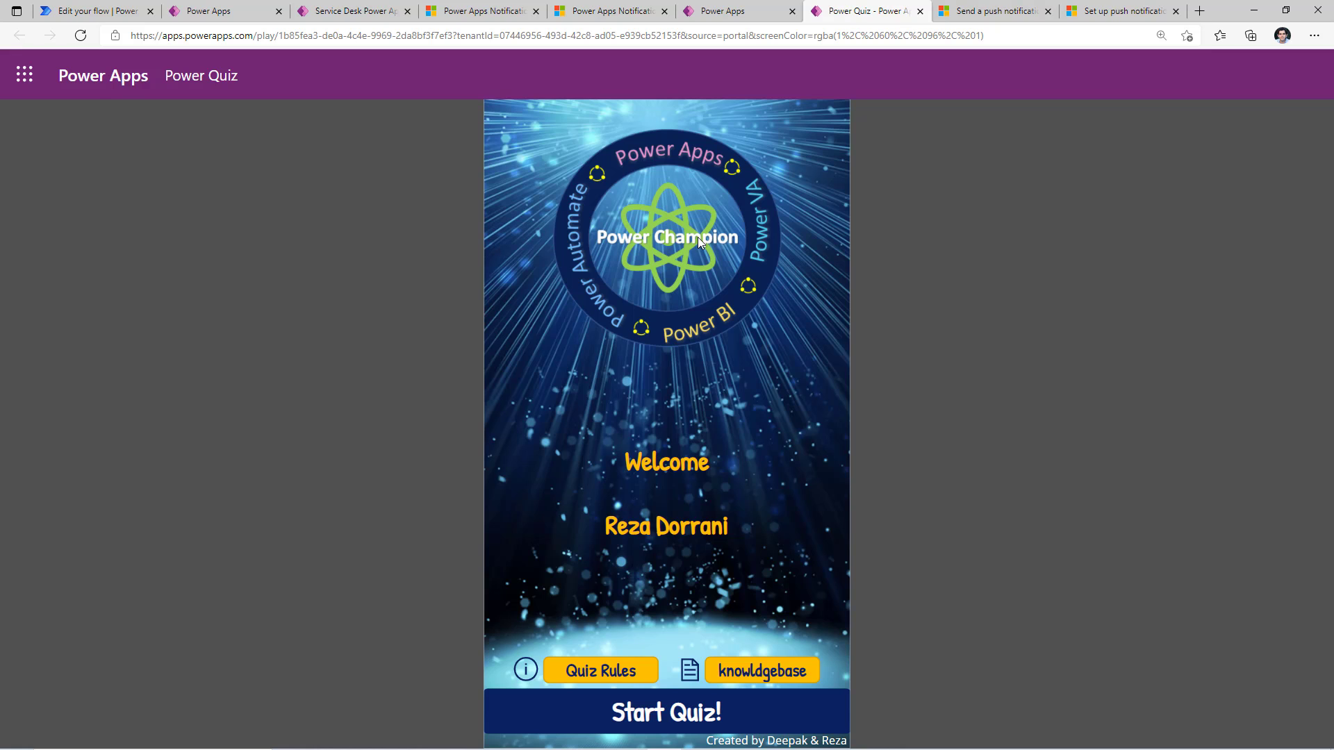
pyautogui.click(647, 711)
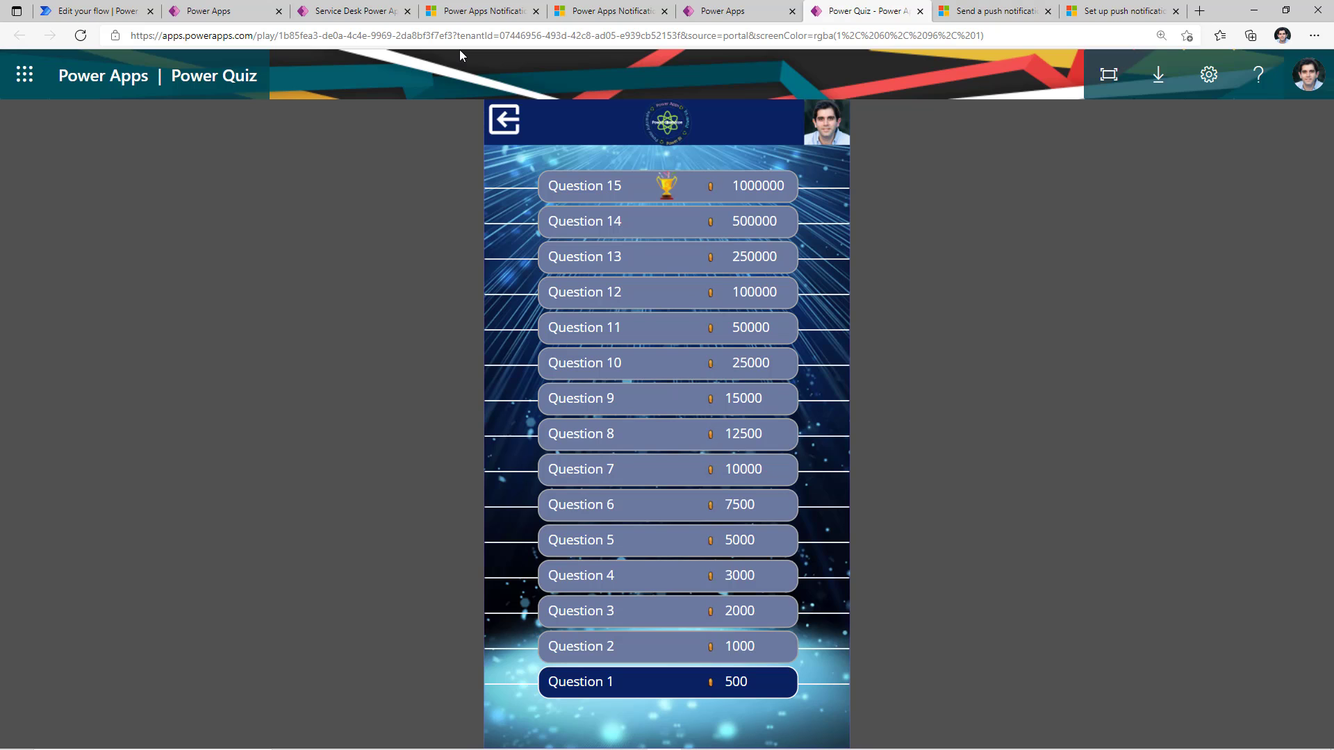
pyautogui.click(753, 9)
pyautogui.click(329, 256)
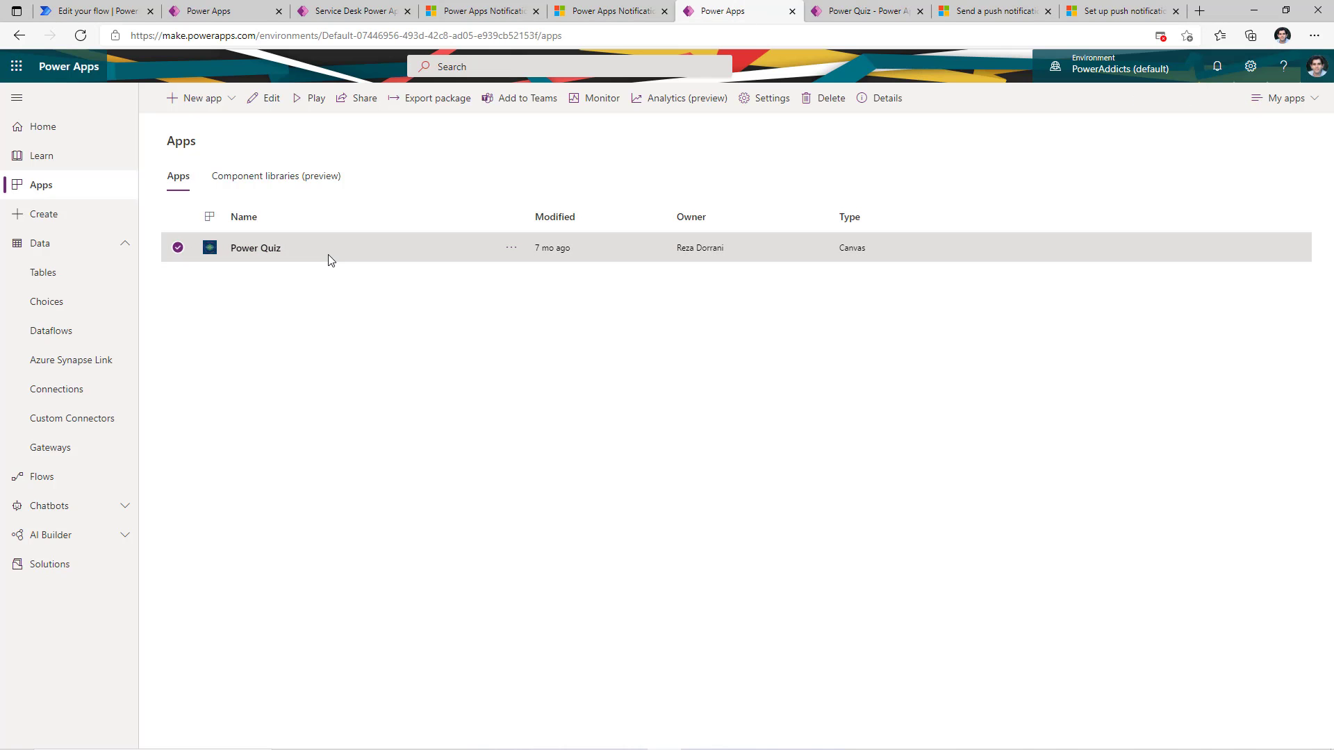
pyautogui.click(370, 102)
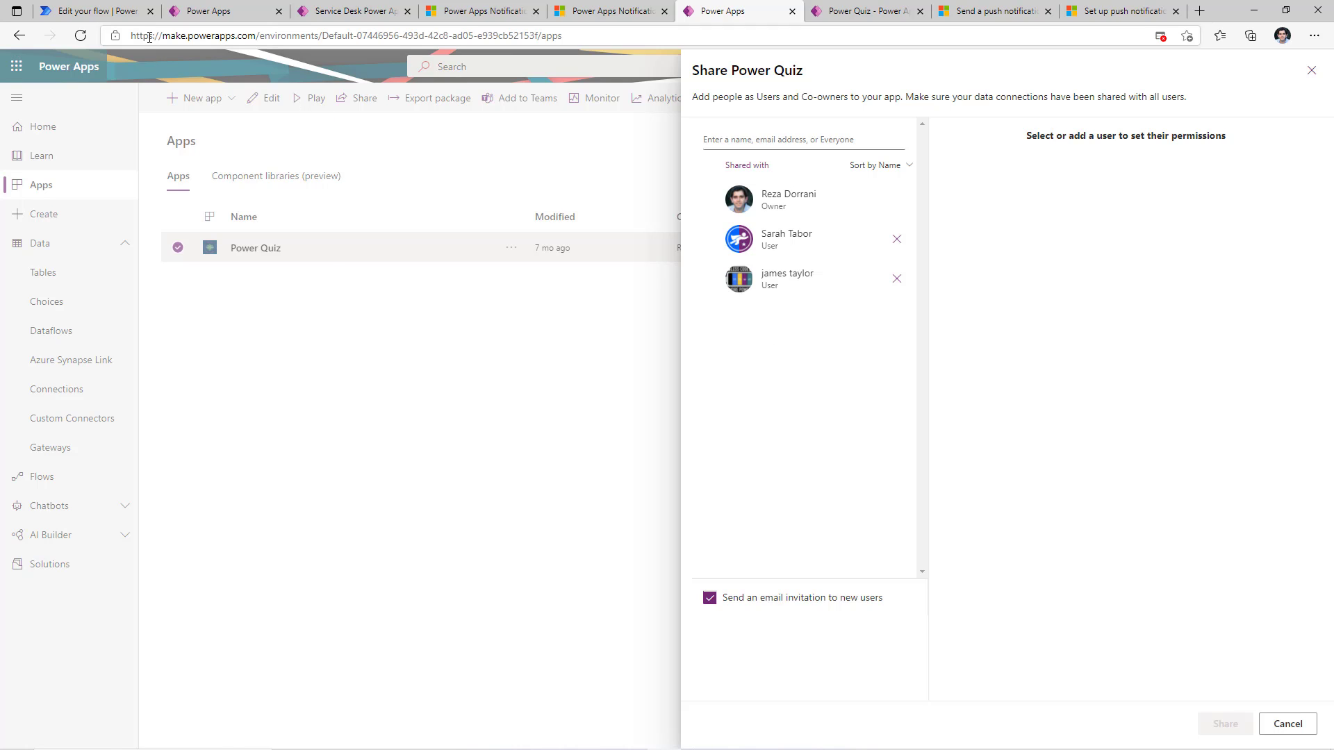
# Switch to Power Automate and create a scheduled cloud flow named Open Quiz App, starting 6/13/21 at 08:00 AM and repeating every 1 day
pyautogui.click(98, 12)
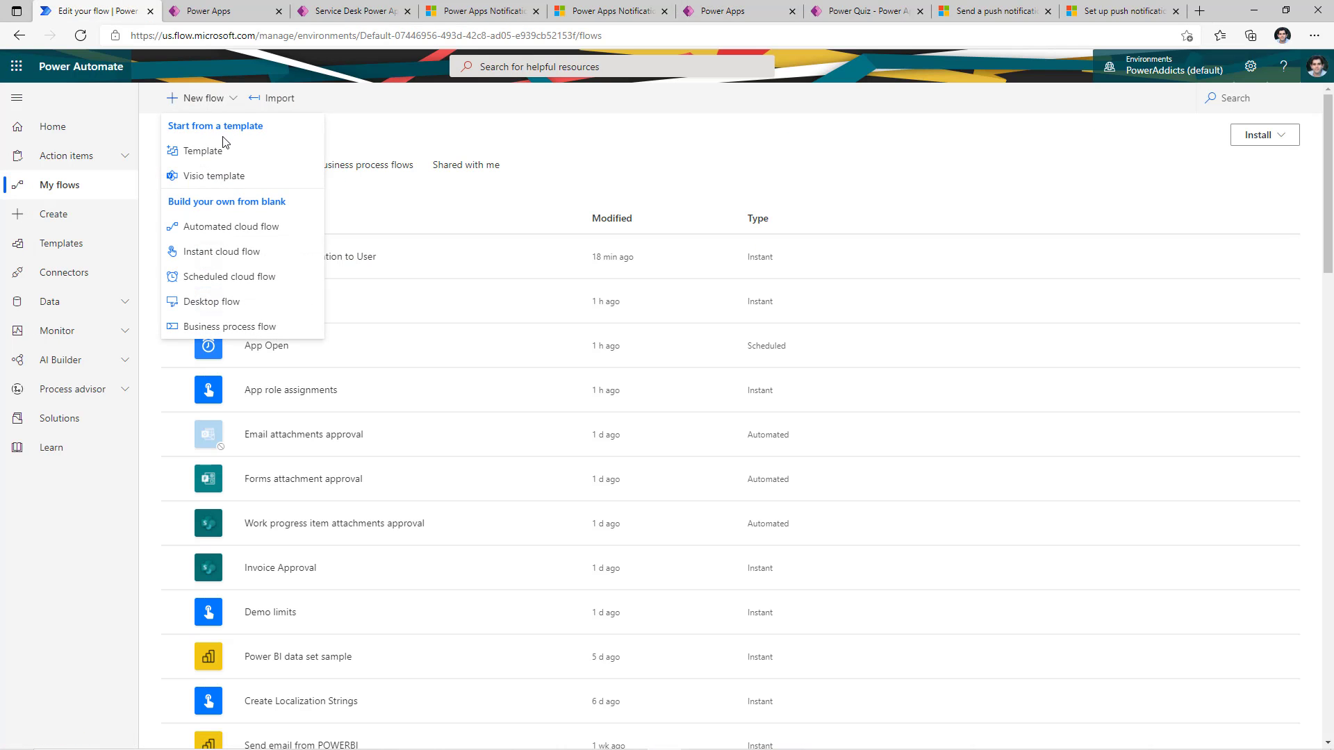
pyautogui.click(221, 282)
pyautogui.click(878, 334)
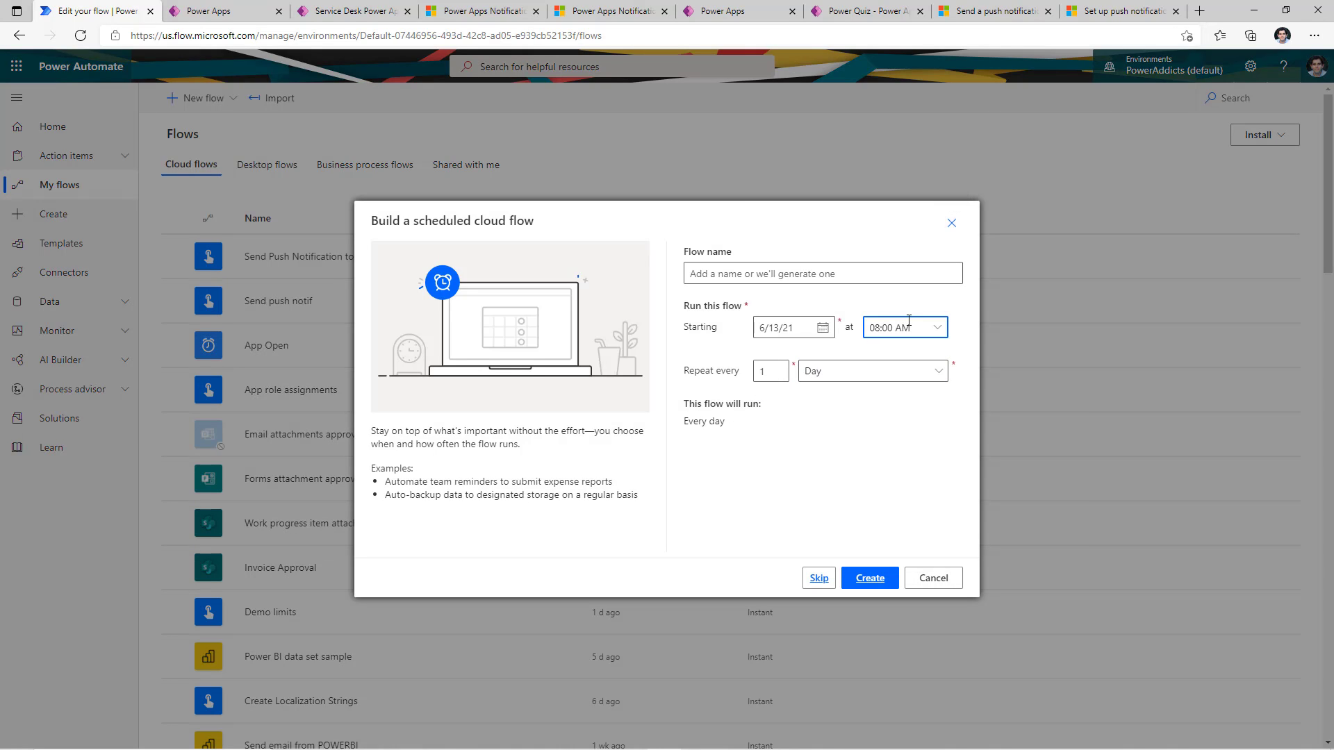
pyautogui.click(765, 275)
pyautogui.write('Open Quiz App')
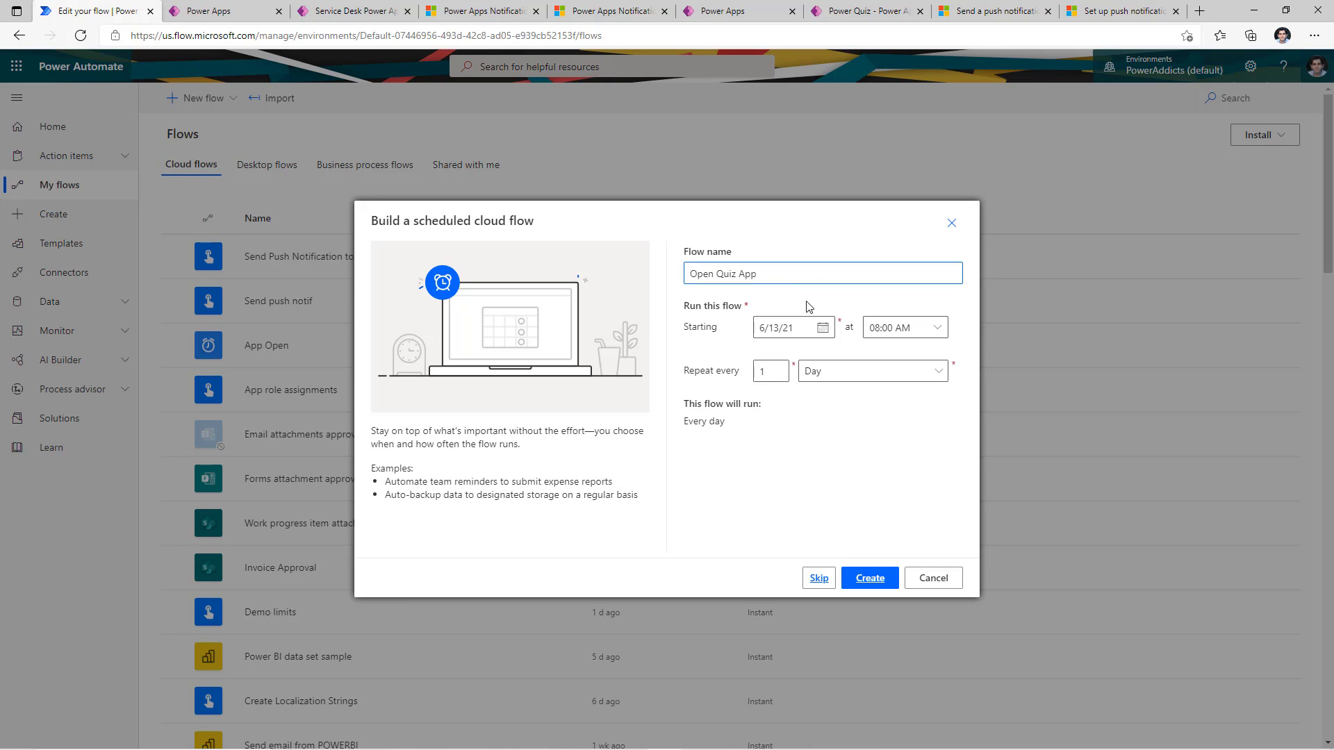
pyautogui.click(868, 581)
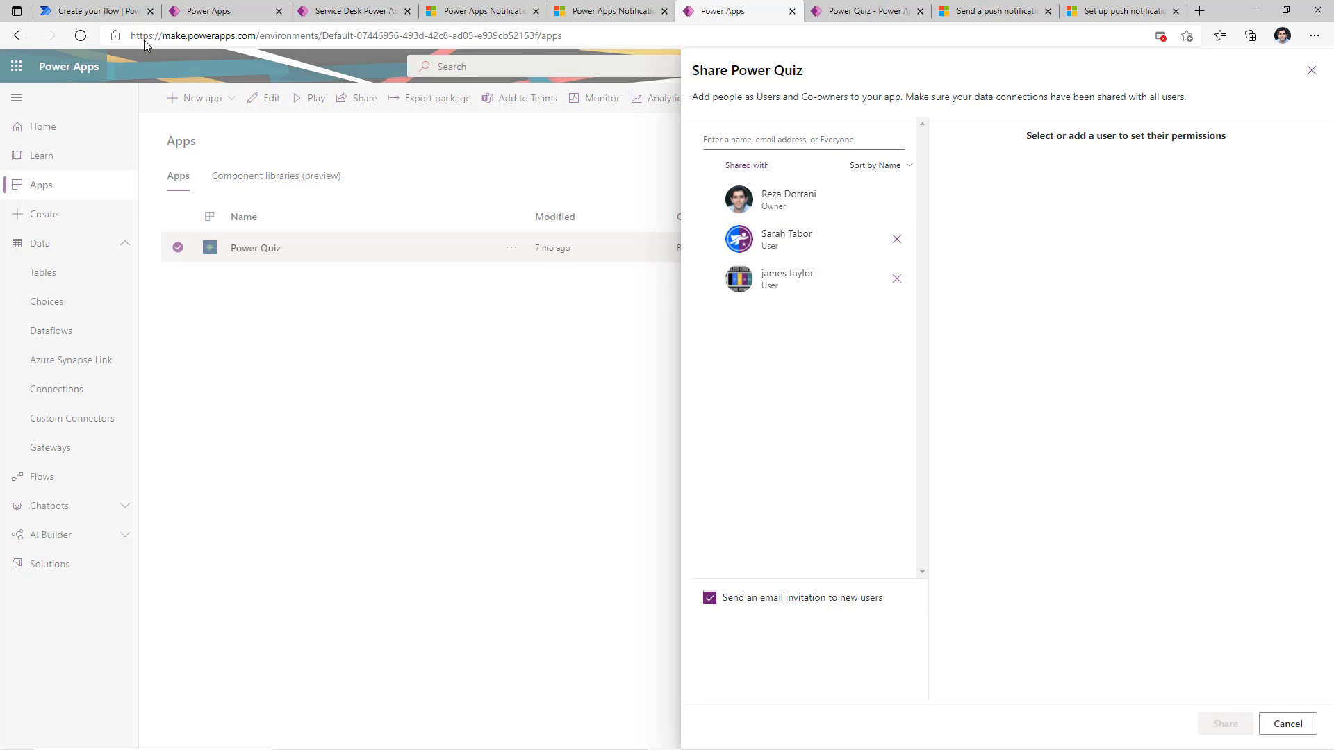
# Add the Get App Role Assignments action from the Power Apps for Makers connector below the Recurrence trigger
pyautogui.click(118, 8)
pyautogui.click(679, 197)
pyautogui.write('power apps for makers')
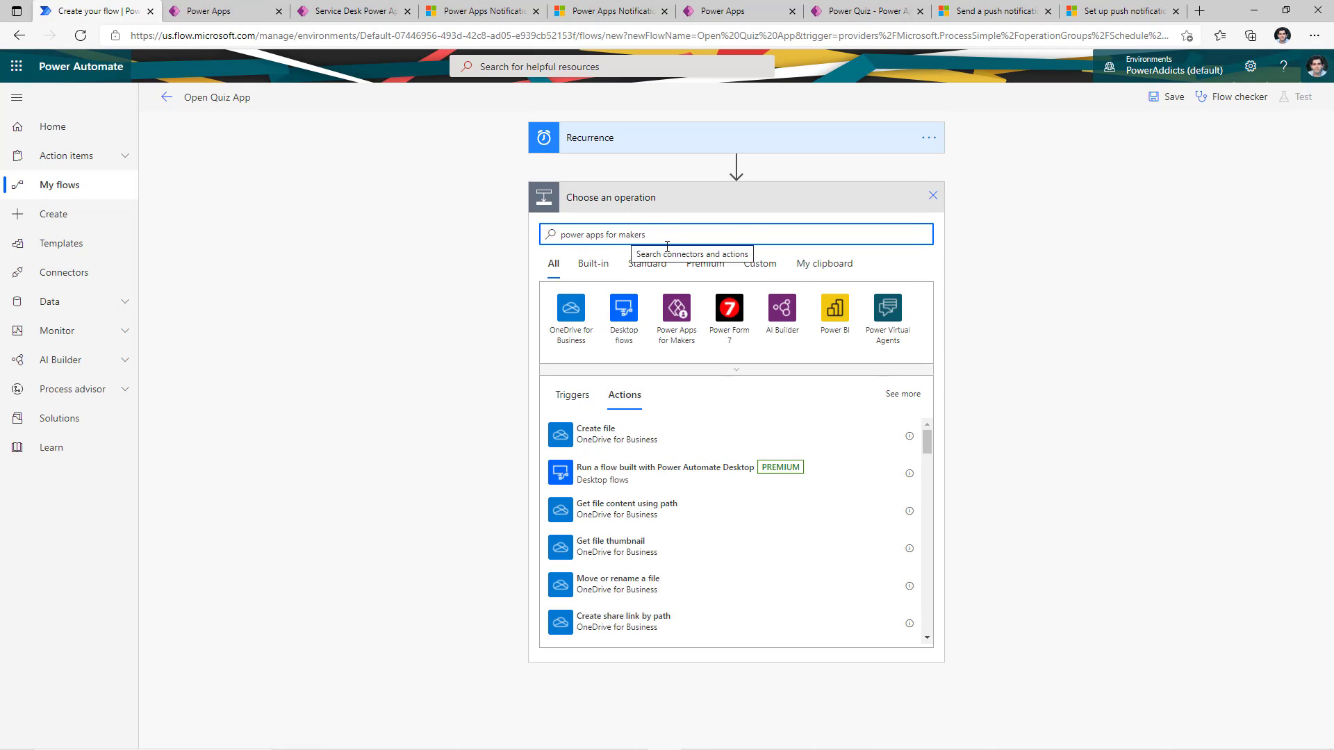
pyautogui.click(677, 322)
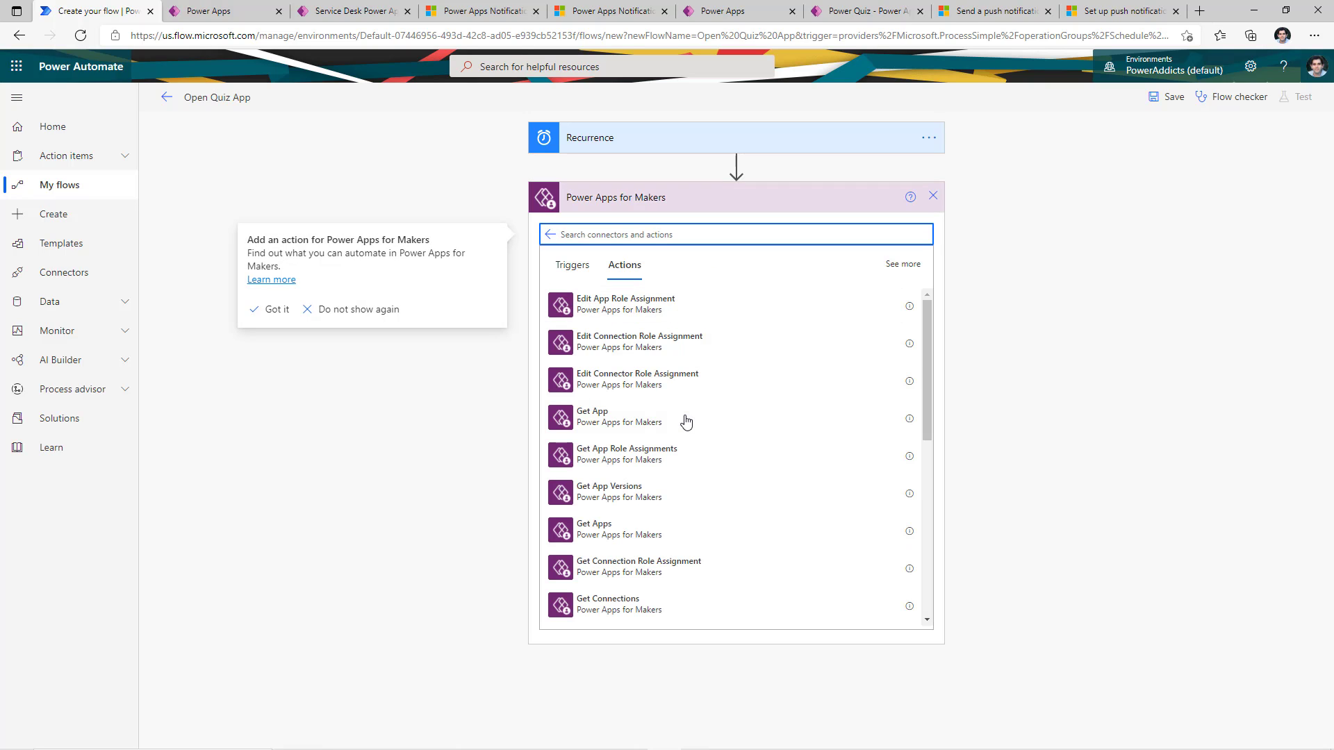
pyautogui.scroll(-3, 660, 376)
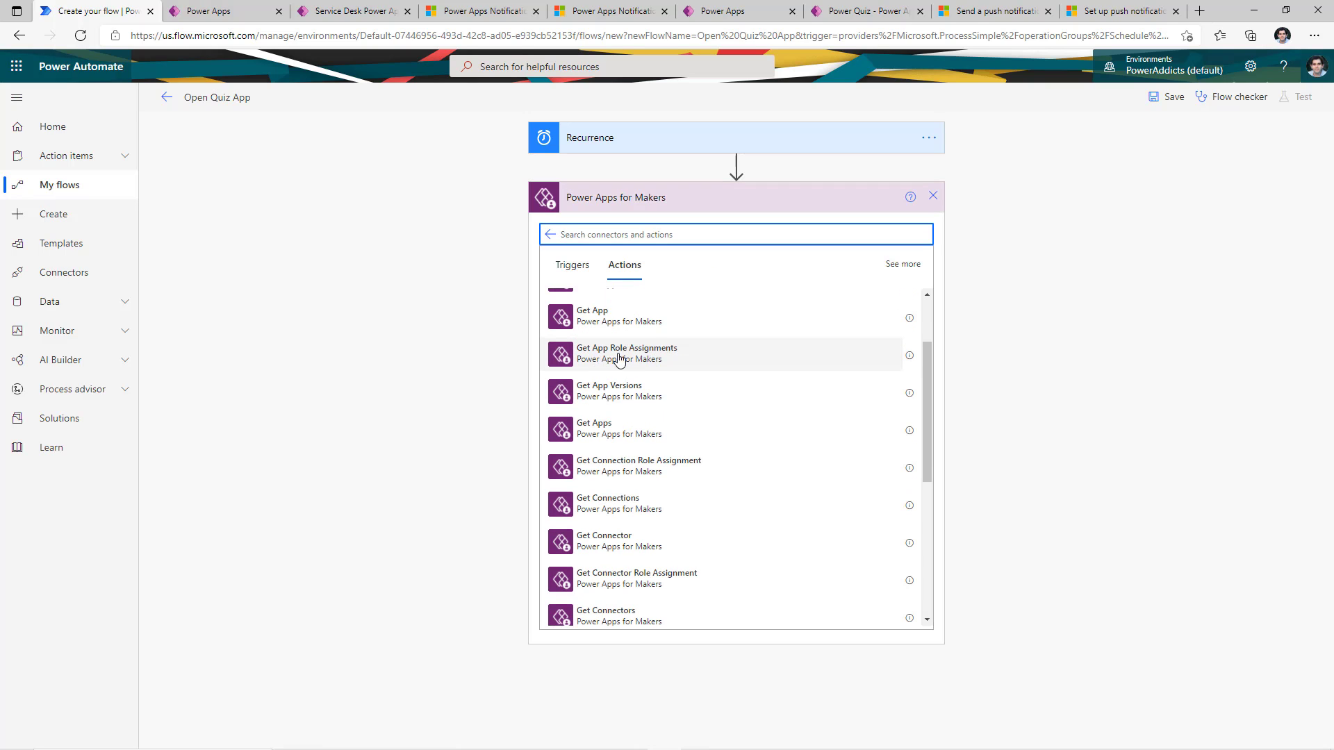
pyautogui.click(717, 358)
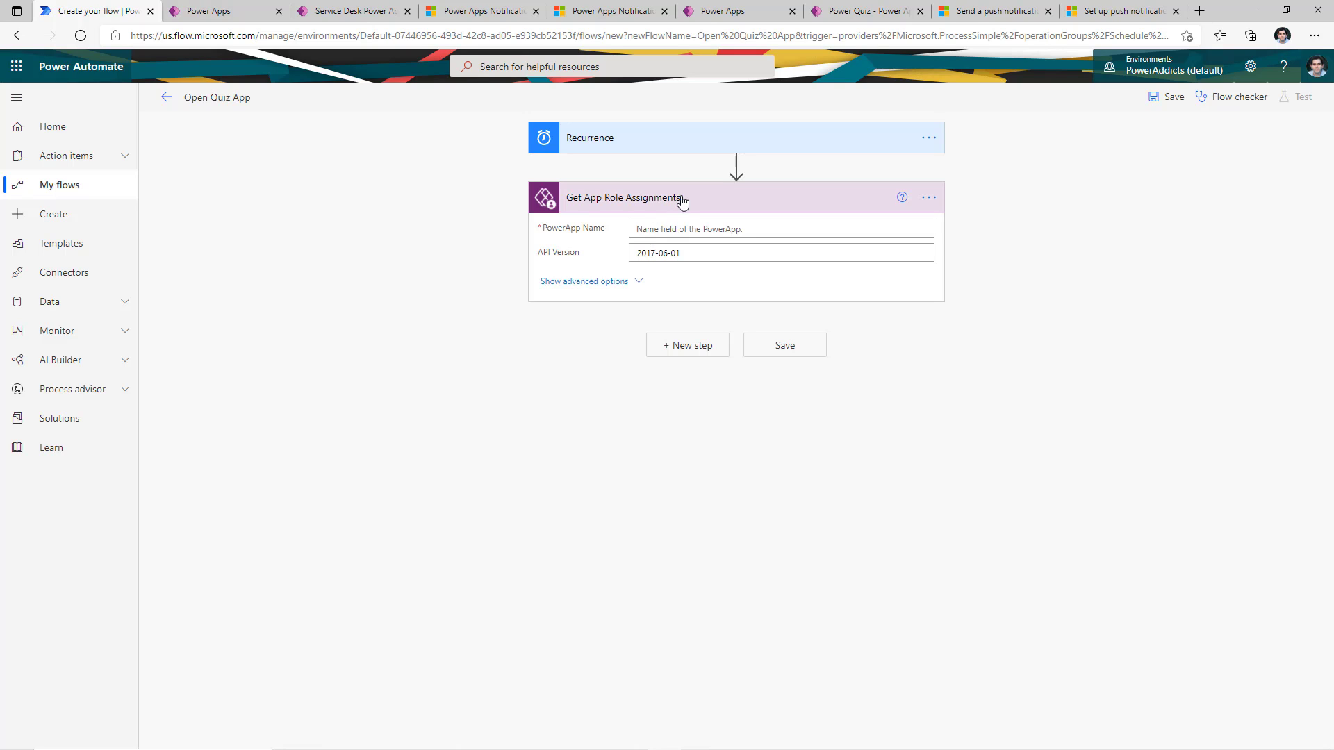
# Switch to Power Apps, open the details of the Power Quiz app and copy its App ID
pyautogui.click(768, 14)
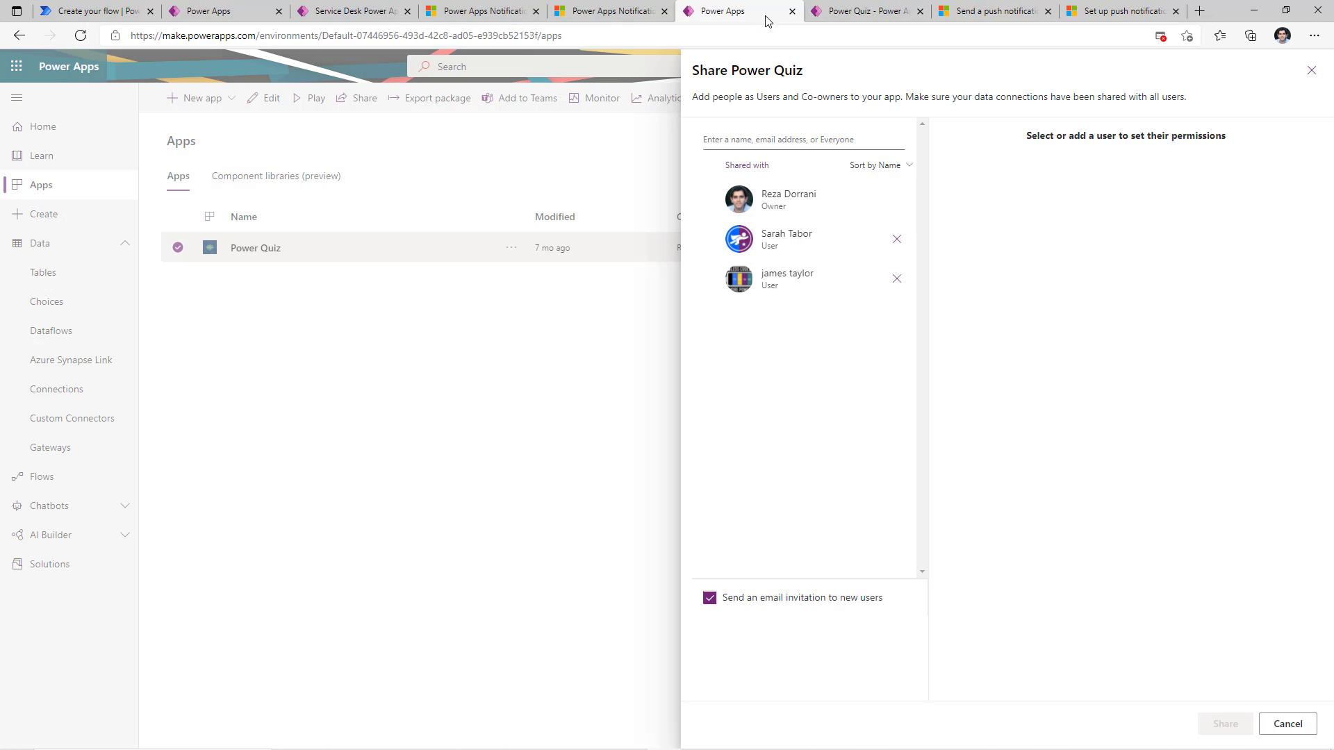
pyautogui.click(596, 272)
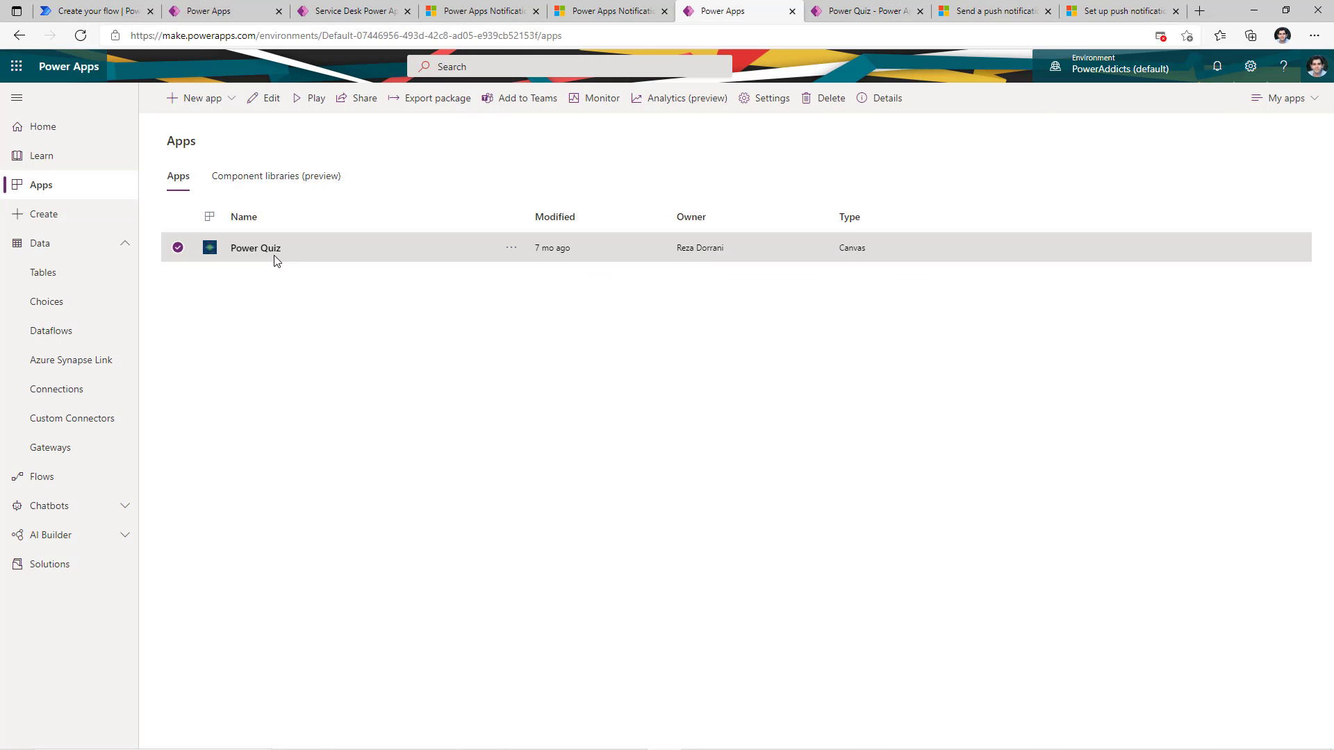
pyautogui.click(511, 250)
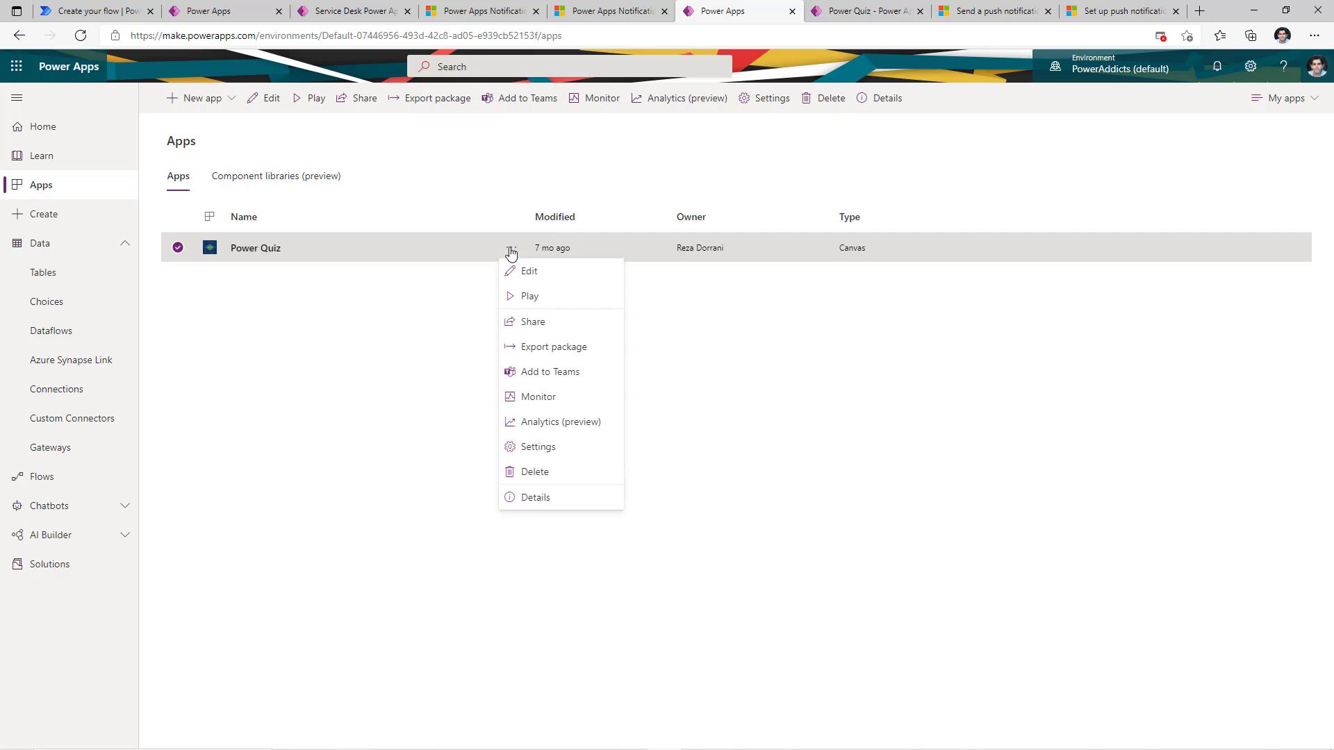
pyautogui.click(517, 501)
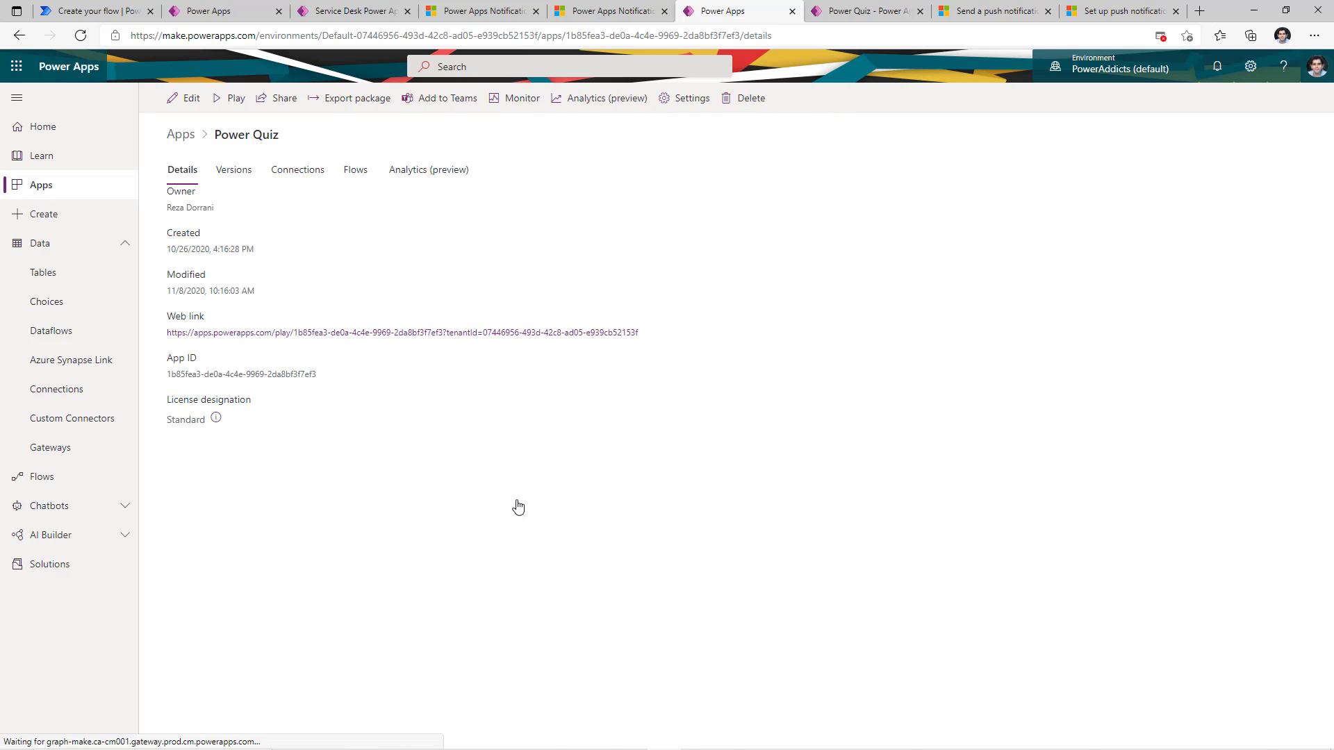
pyautogui.tripleClick(234, 402)
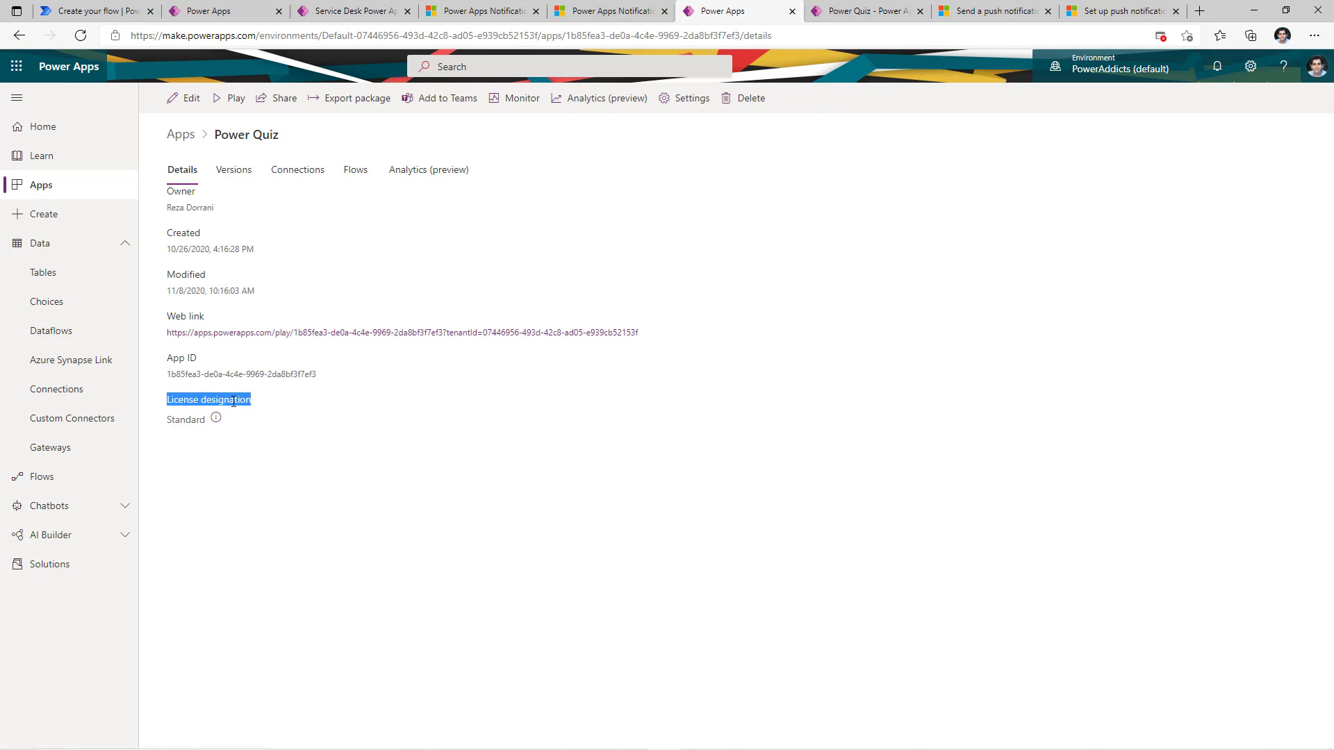
pyautogui.tripleClick(167, 373)
pyautogui.hotkey('ctrl', 'c')
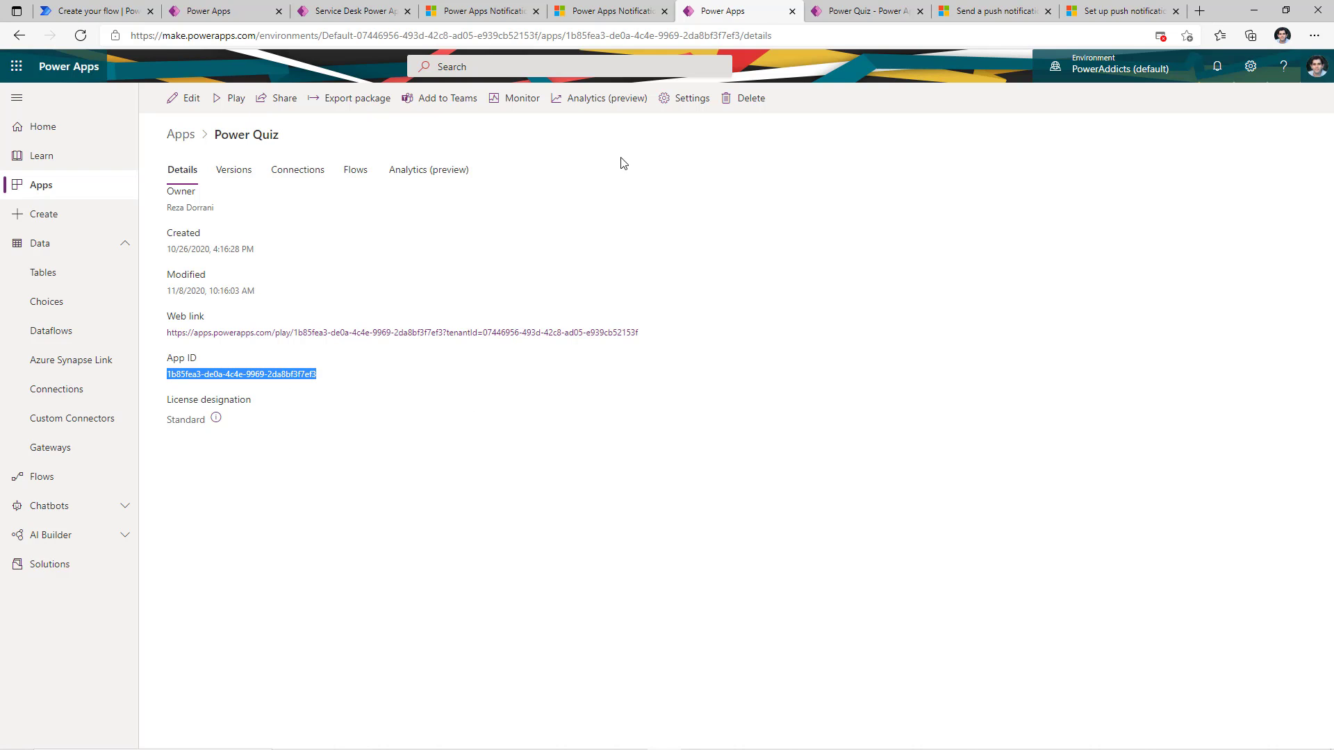
# Return to the Open Quiz App flow and paste the copied App ID as the PowerApp Name of Get App Role Assignments
pyautogui.hotkey('ctrl', '1')
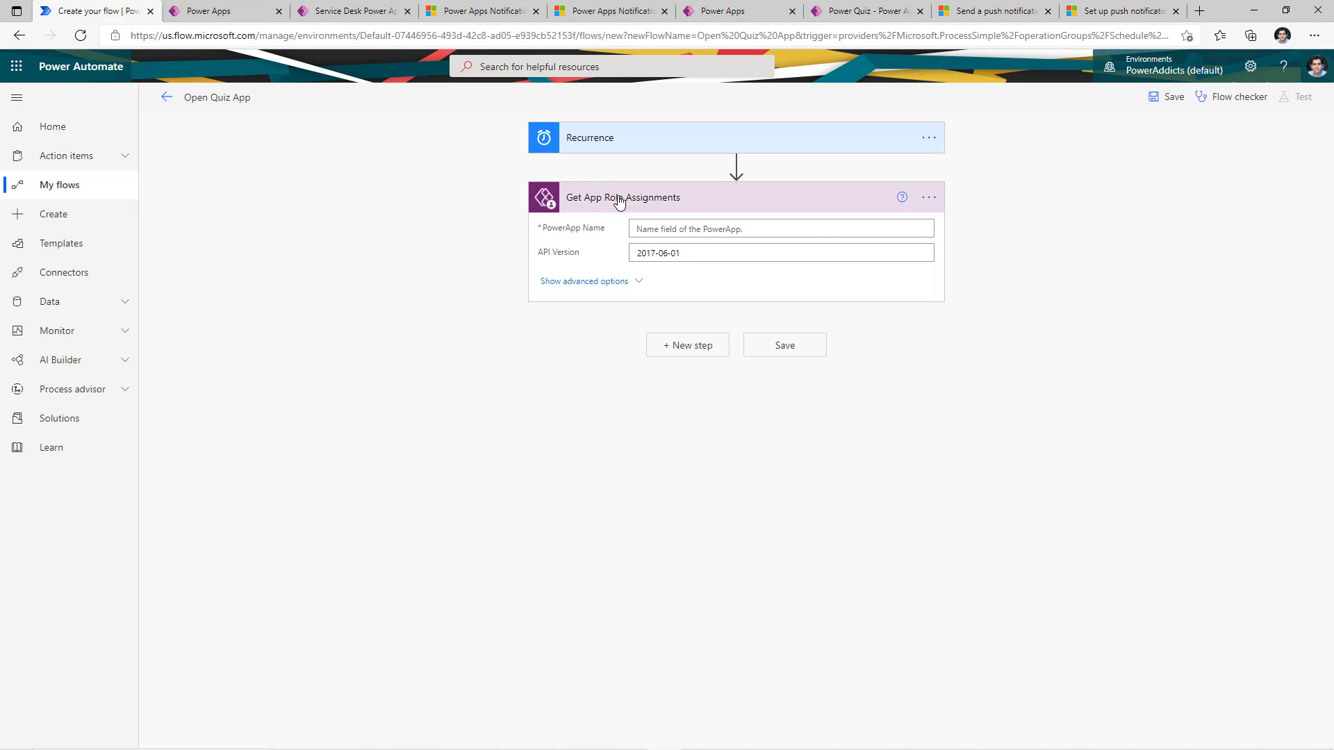
pyautogui.click(660, 223)
pyautogui.hotkey('ctrl', 'v')
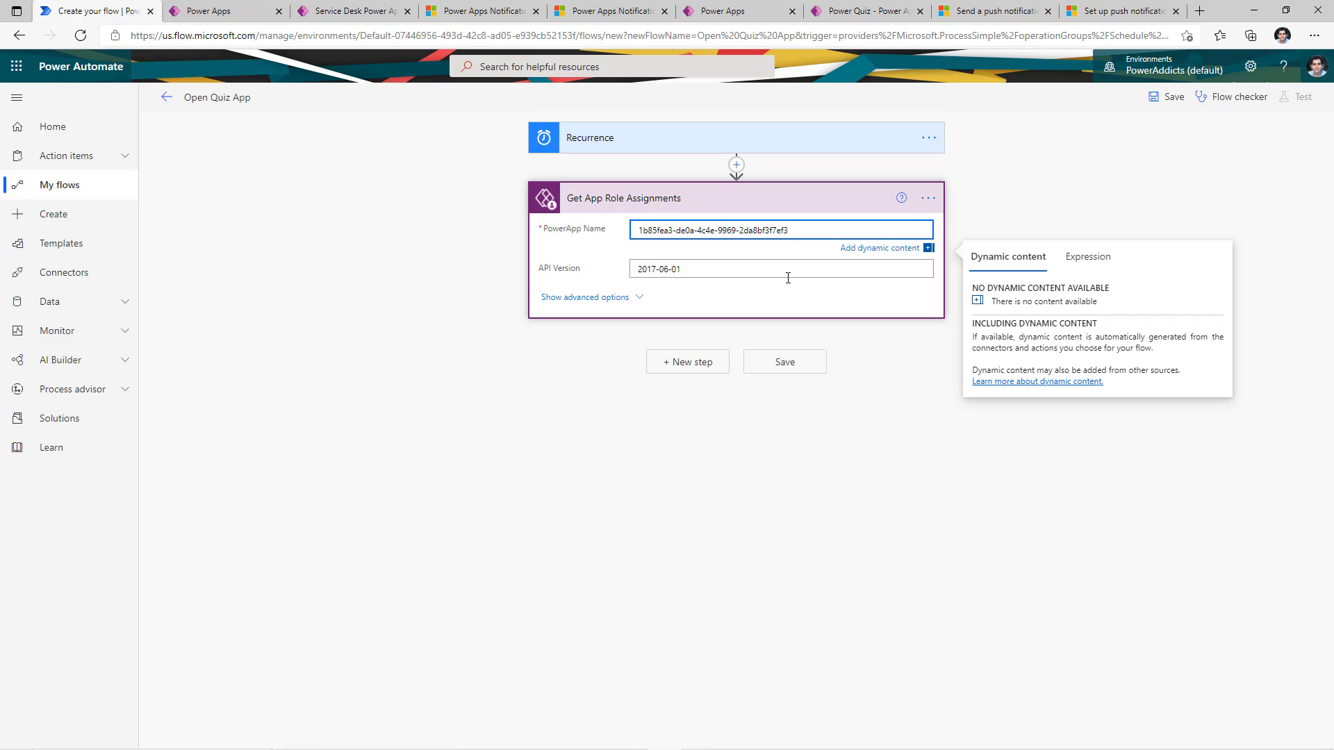
# Save the Open Quiz App flow and run a manual test of it
pyautogui.click(1170, 98)
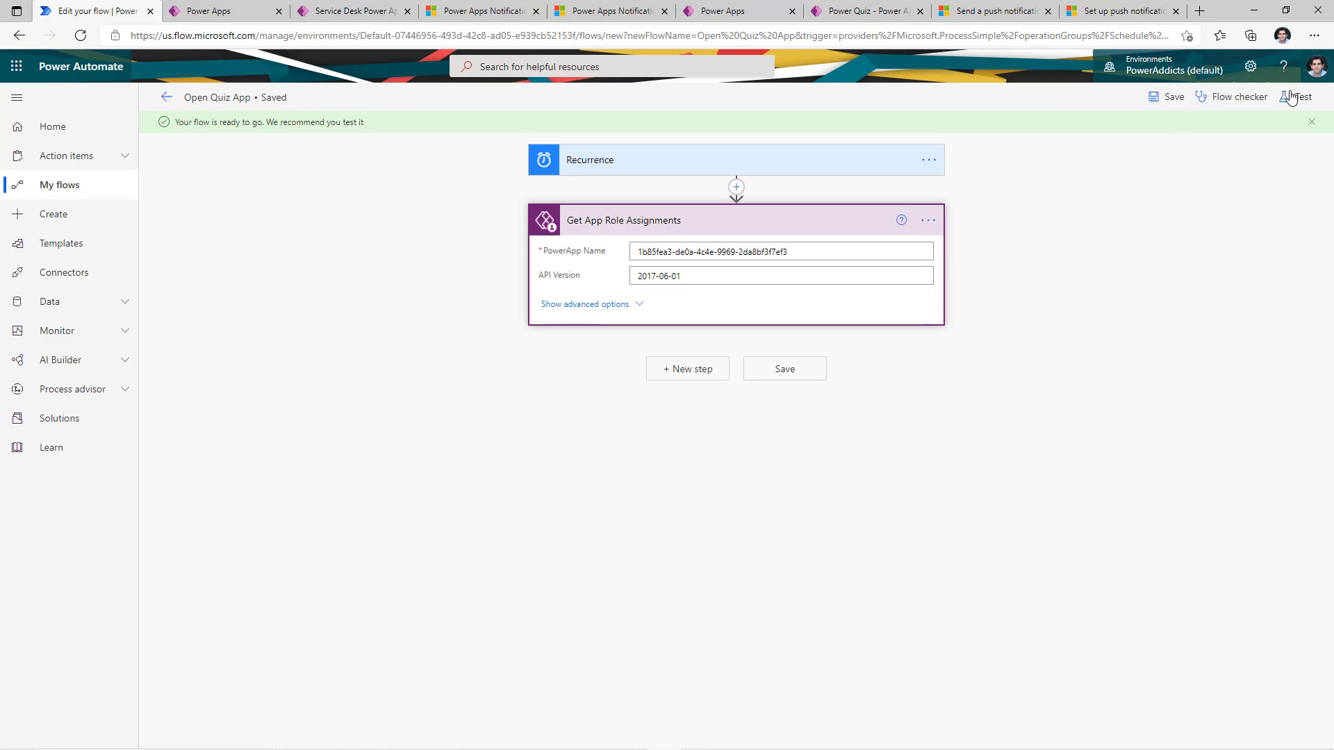
pyautogui.click(1300, 97)
pyautogui.click(1145, 136)
pyautogui.click(1137, 724)
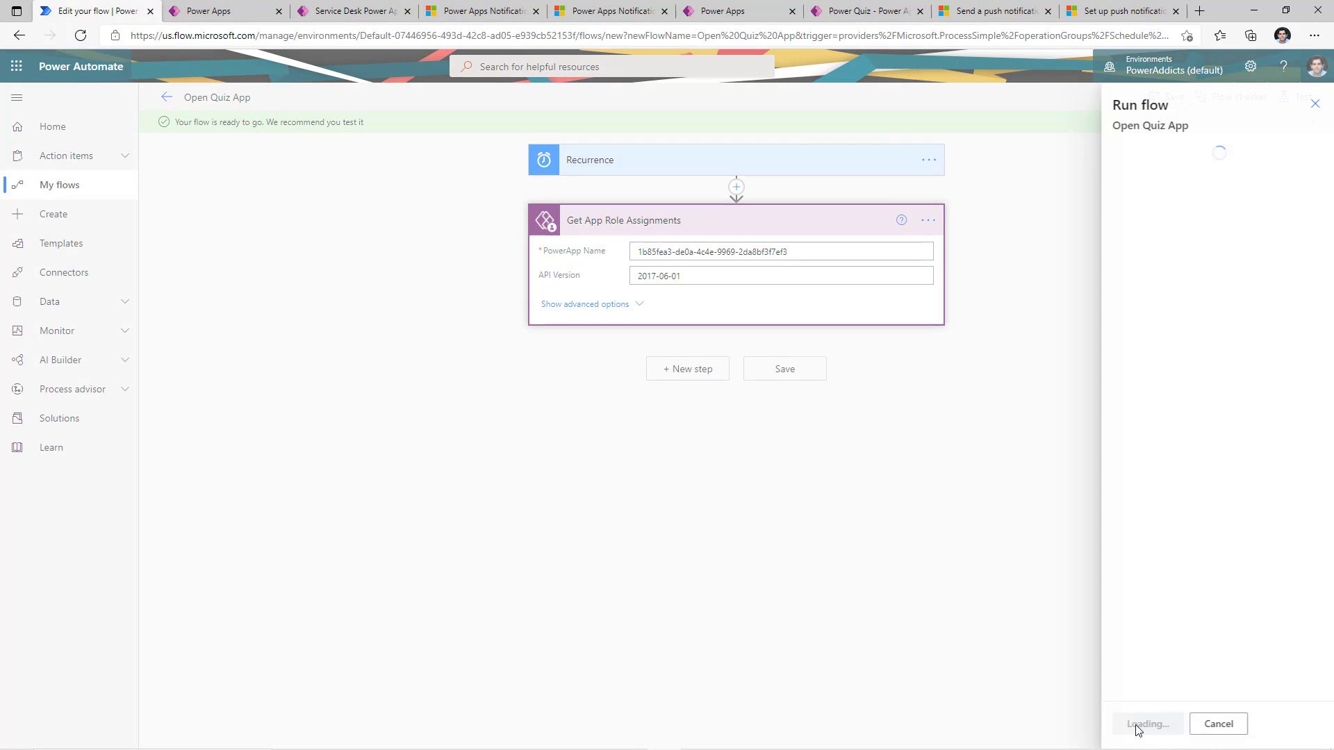
pyautogui.click(1137, 725)
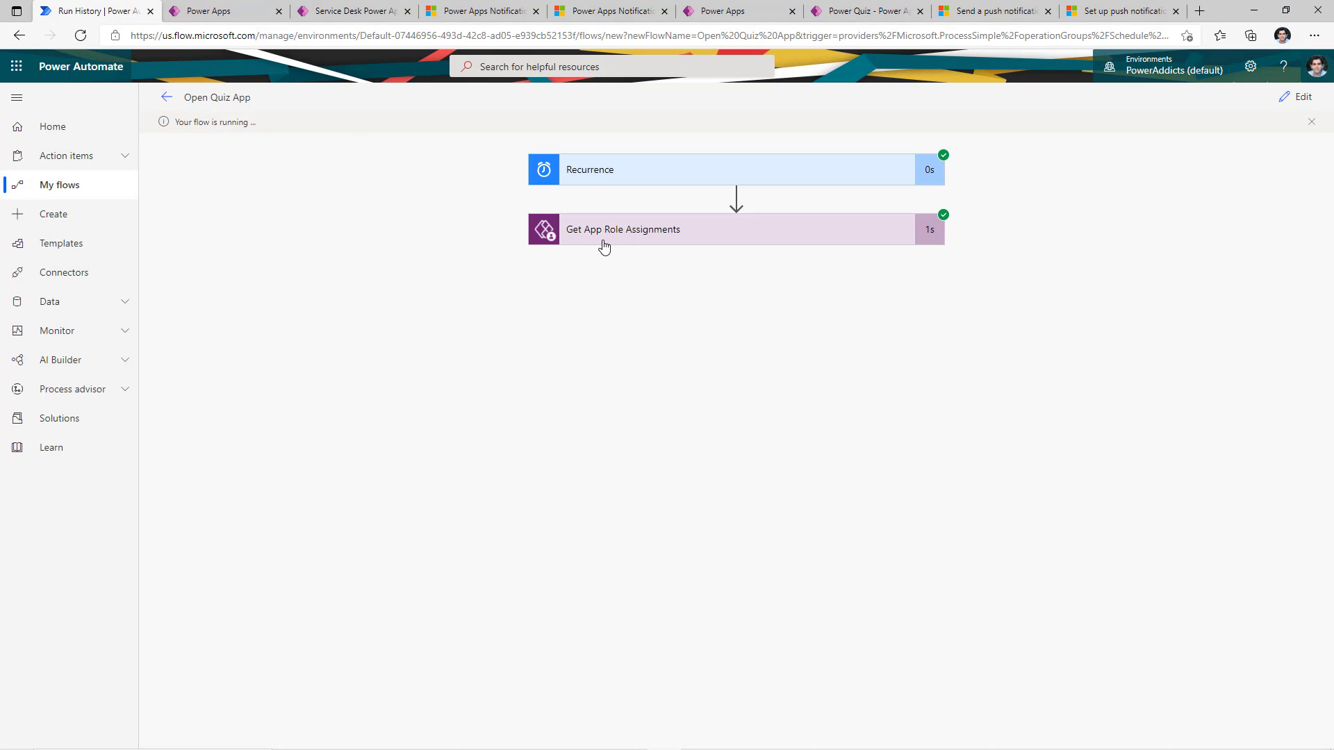
# Open the raw outputs of the Get App Role Assignments run and bring the full JSON into a.json in Visual Studio Code
pyautogui.click(604, 236)
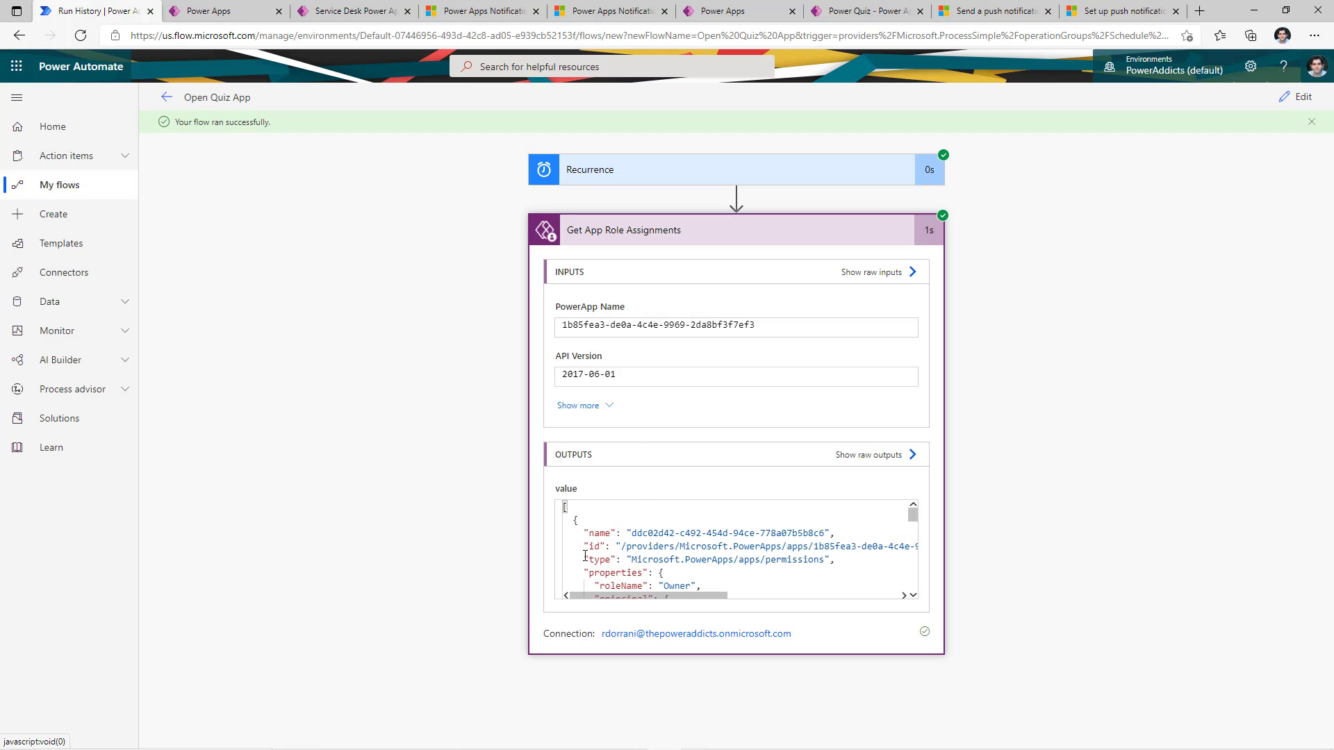
pyautogui.click(904, 459)
pyautogui.click(1010, 349)
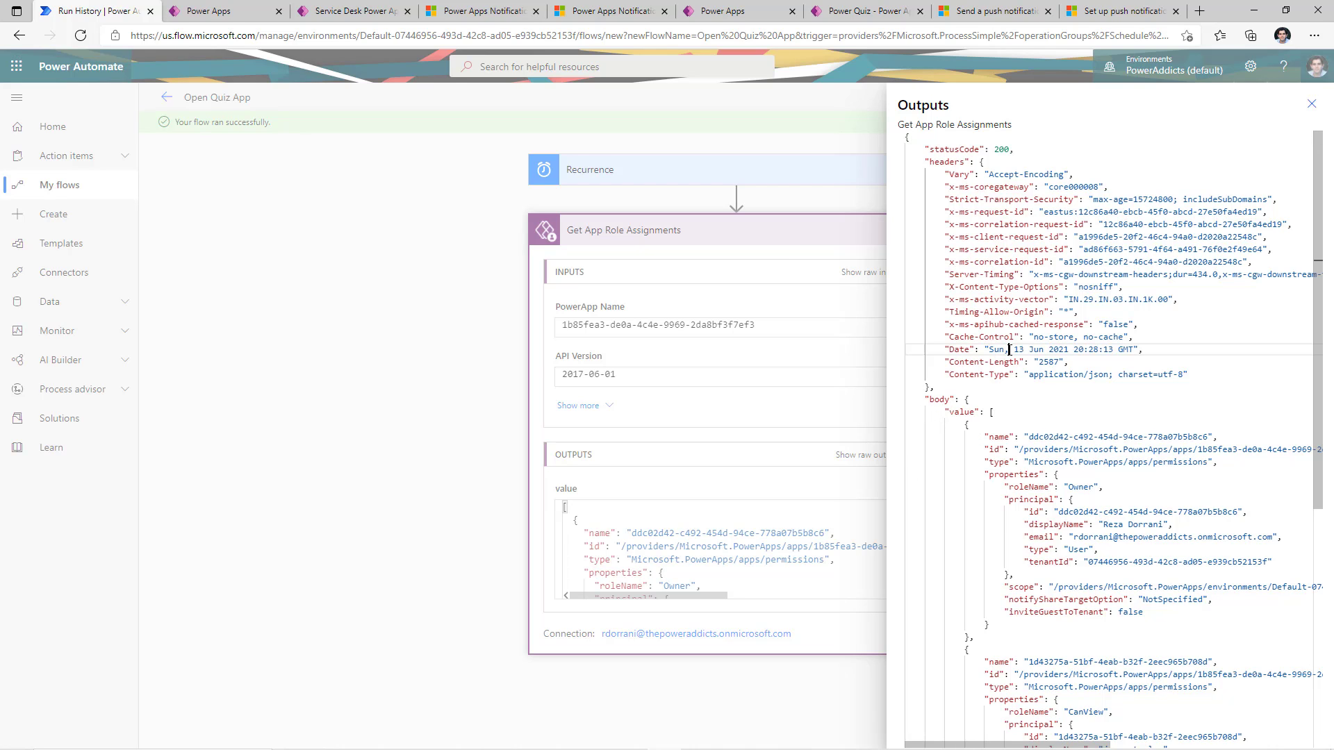
pyautogui.hotkey('ctrl', 'a')
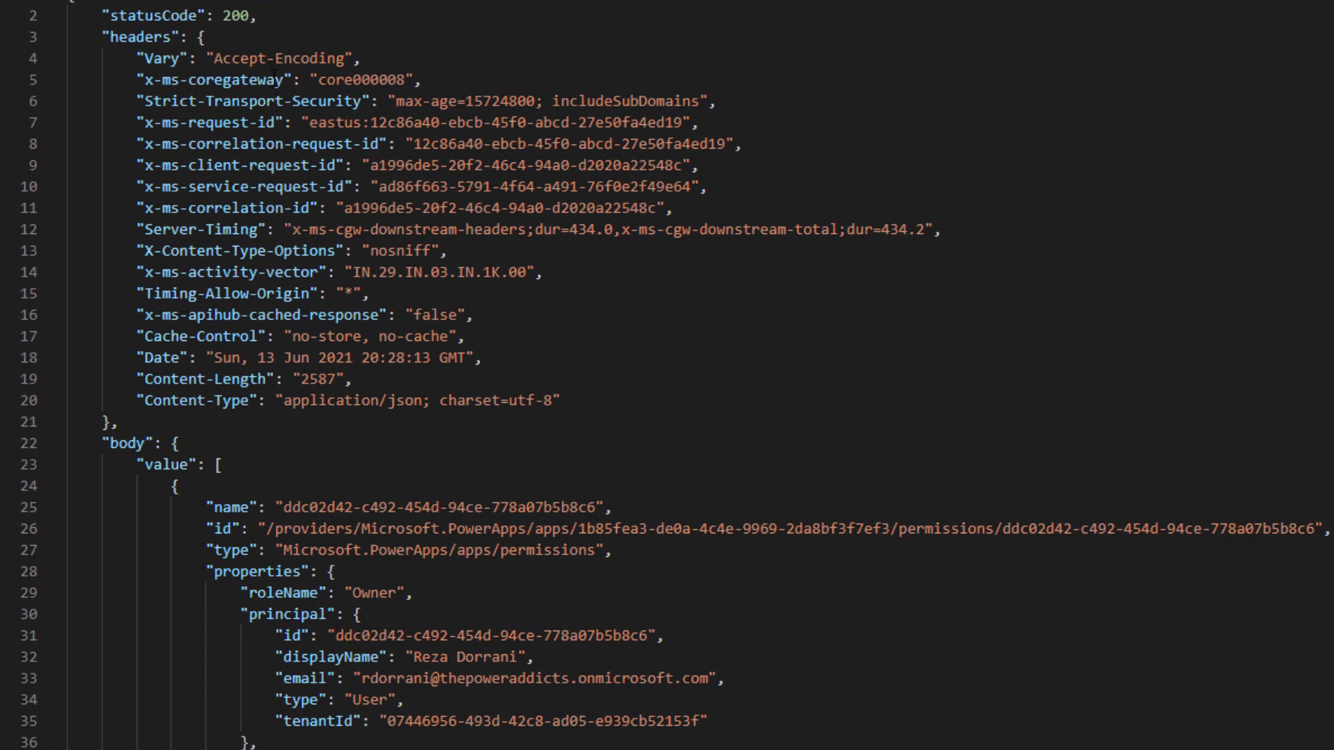
# Examine the body's value array in the JSON, going through the role assignment objects from the owner's entry onward
pyautogui.moveTo(110, 443); pyautogui.dragTo(144, 443)
pyautogui.doubleClick(152, 464)
pyautogui.press('End')
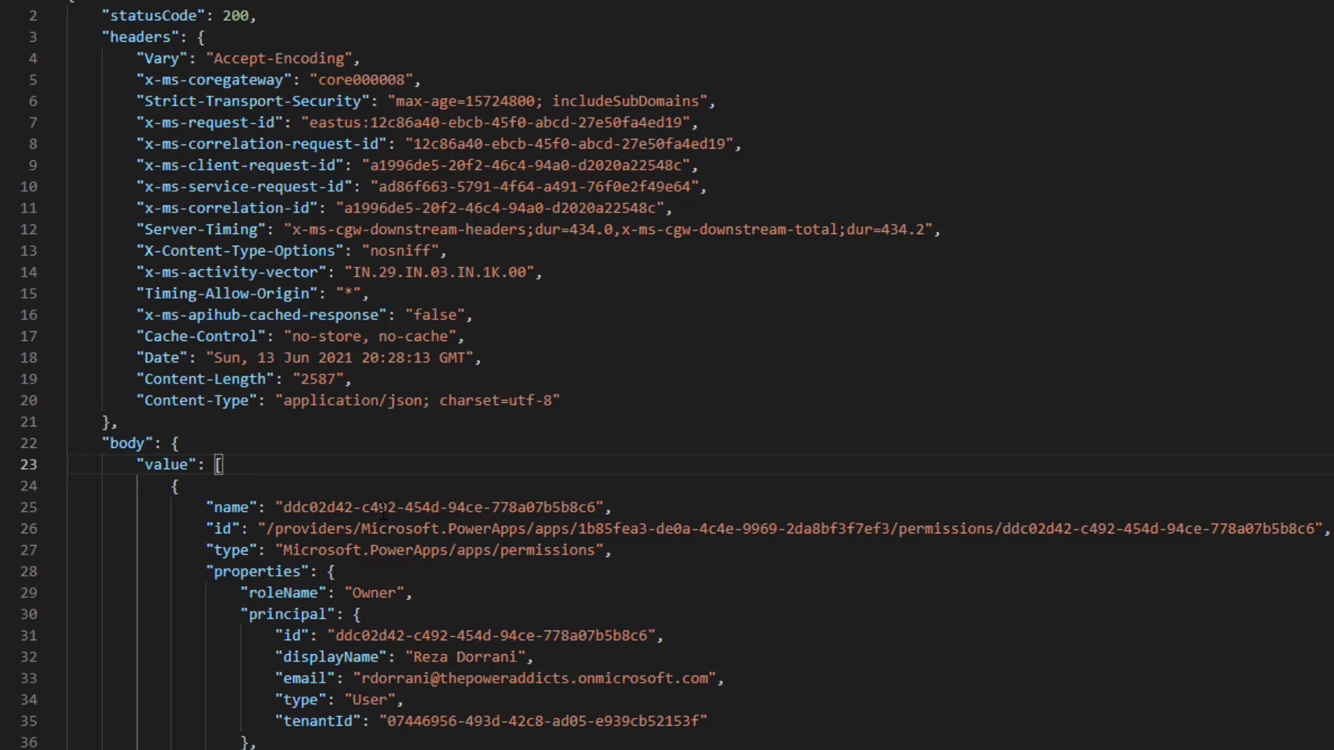
pyautogui.scroll(-2, 383, 513)
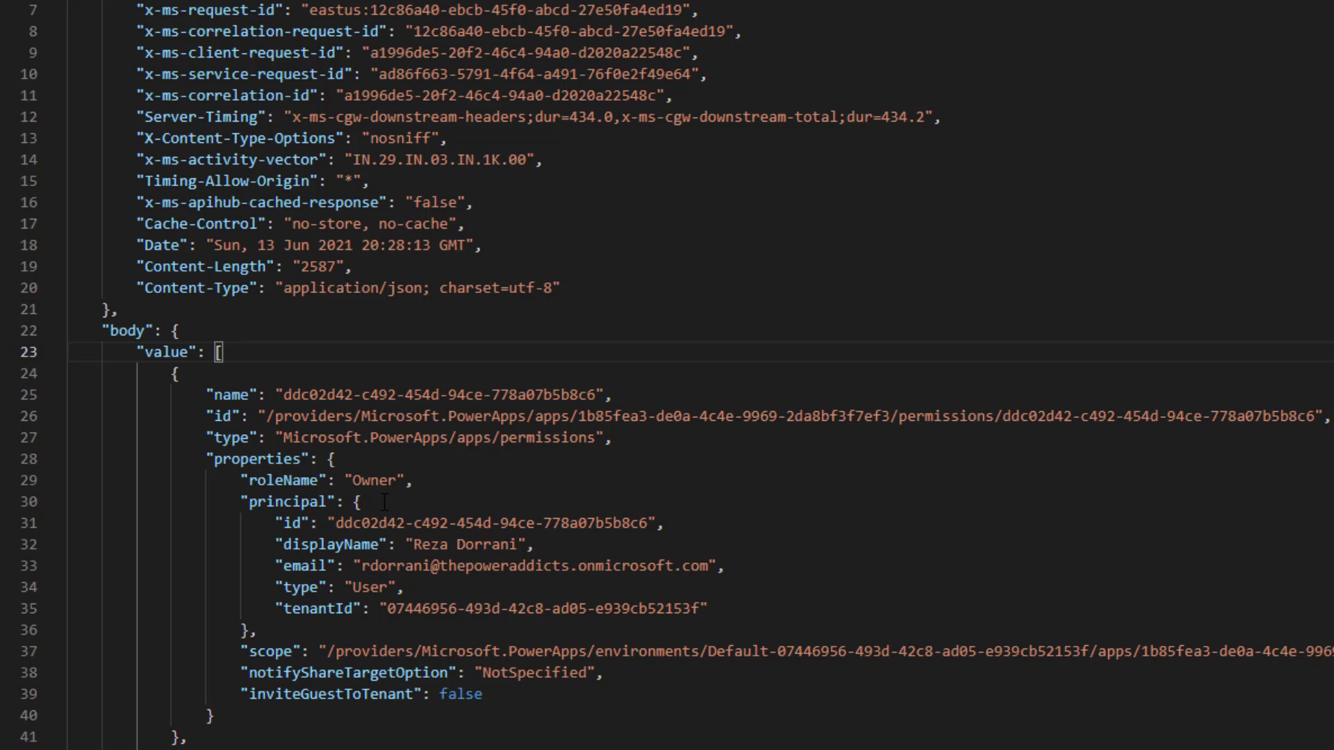
pyautogui.scroll(-2, 384, 501)
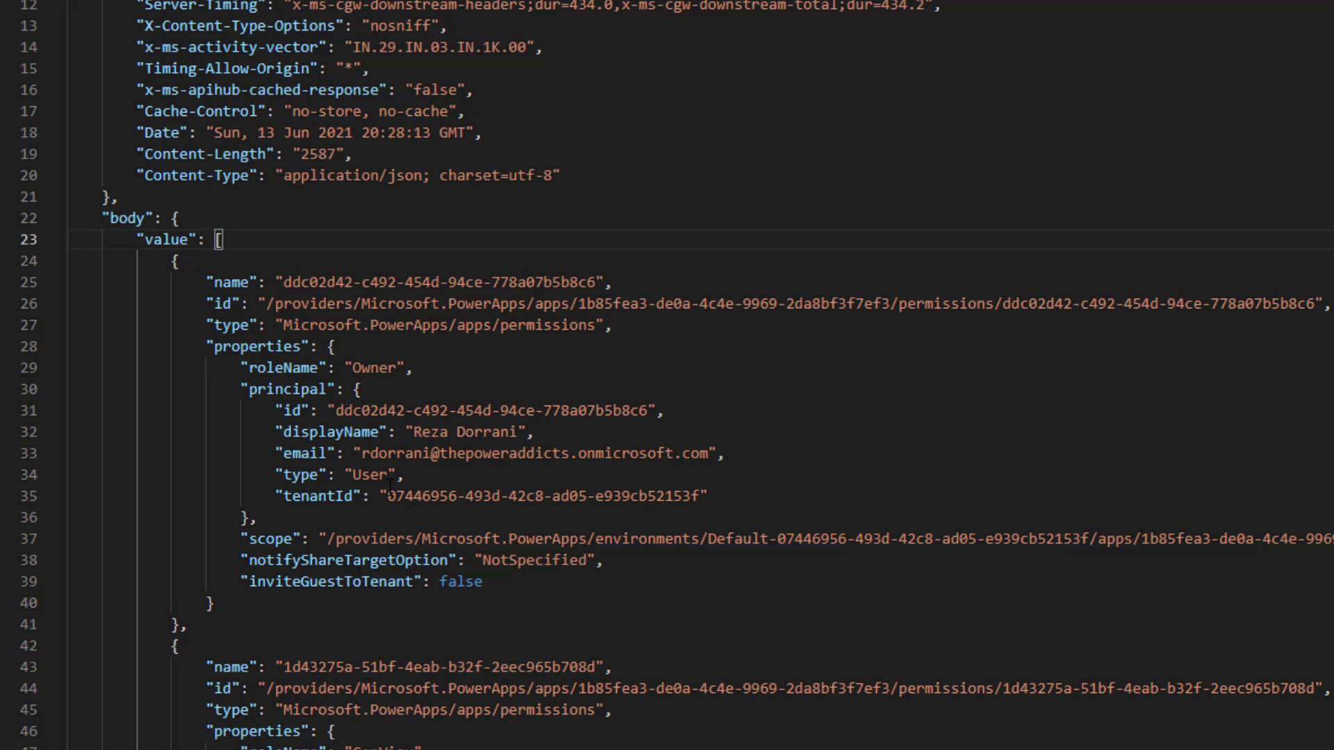
pyautogui.scroll(-2, 390, 486)
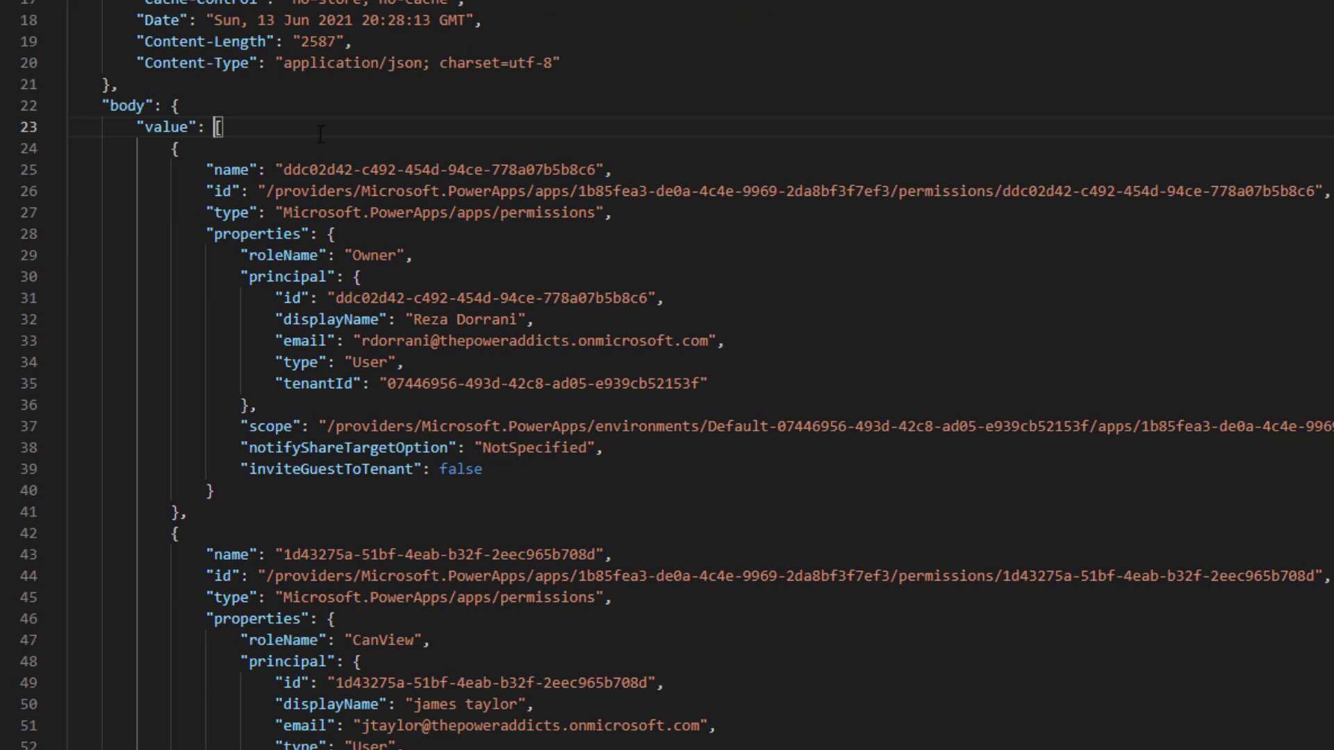
pyautogui.click(184, 152)
pyautogui.scroll(-1, 197, 434)
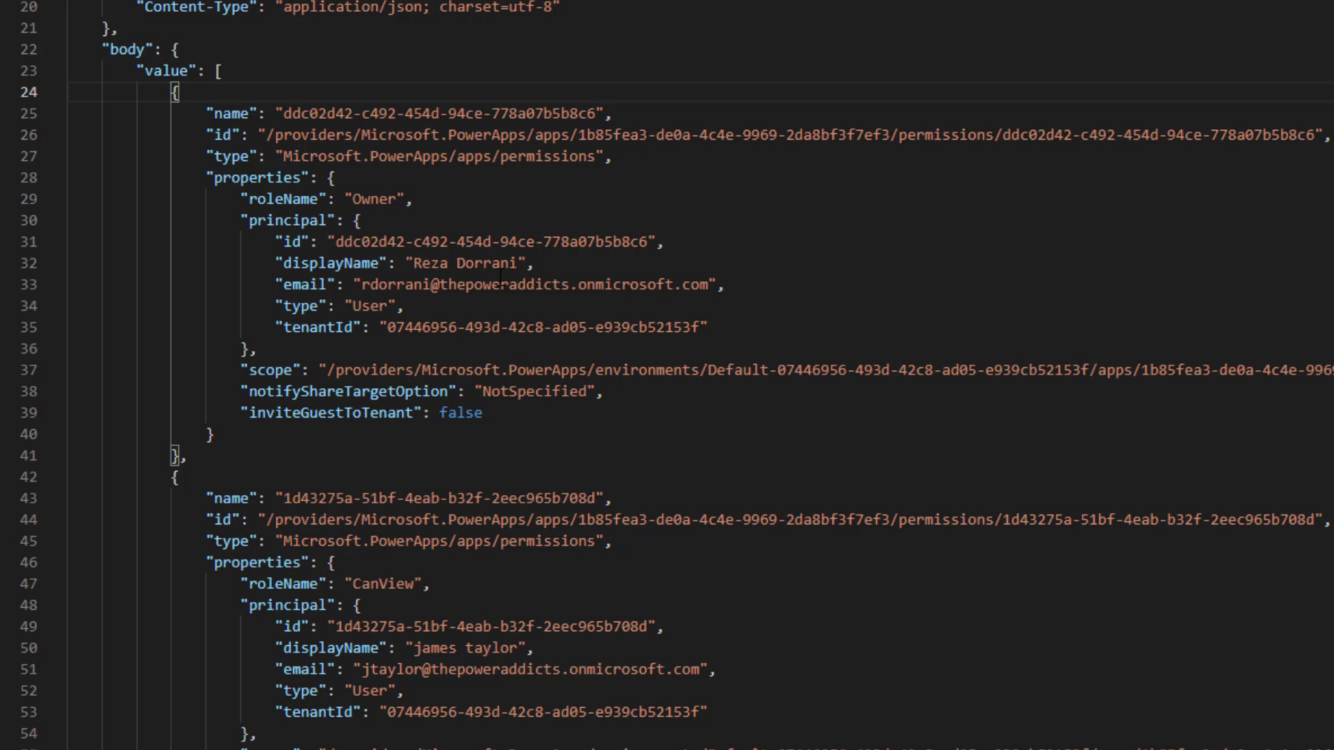
pyautogui.scroll(-4, 479, 287)
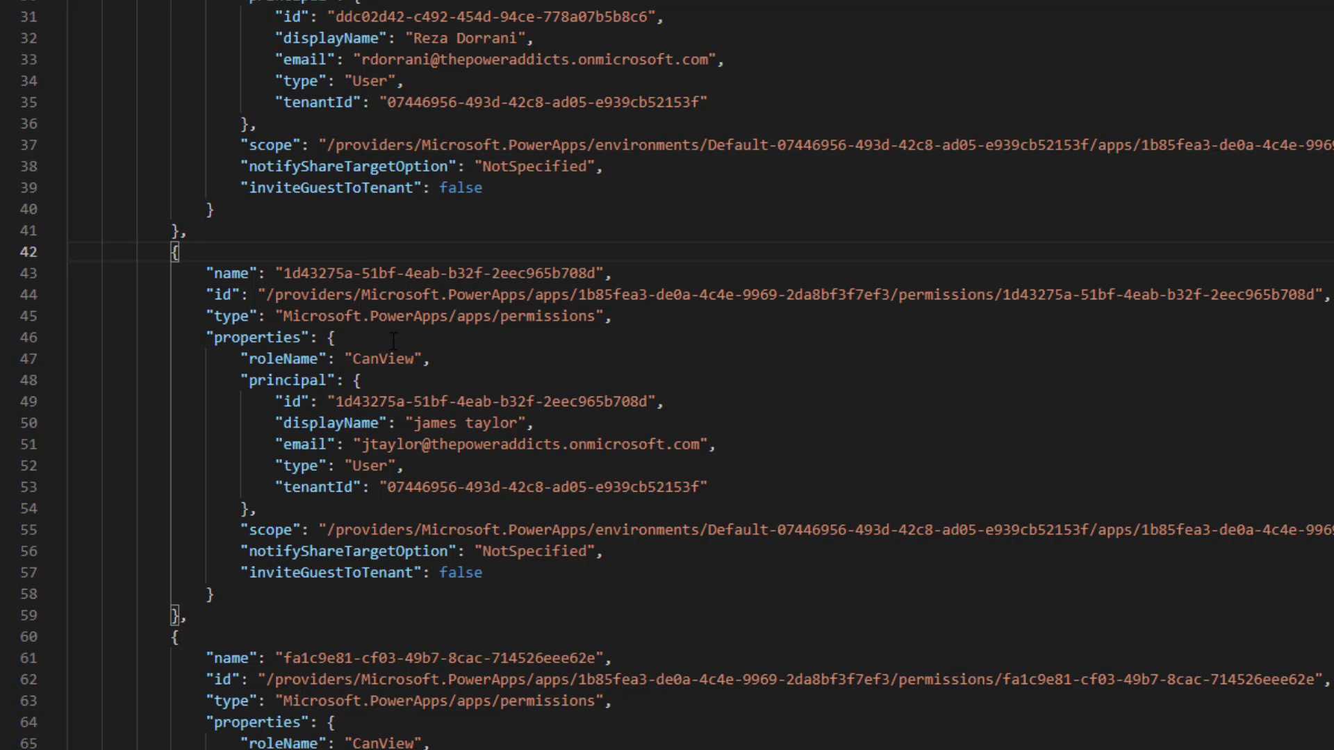
# Examine the roleName and the principal's email property in the second role assignment and compare them with the other entries
pyautogui.doubleClick(307, 360)
pyautogui.click(394, 346)
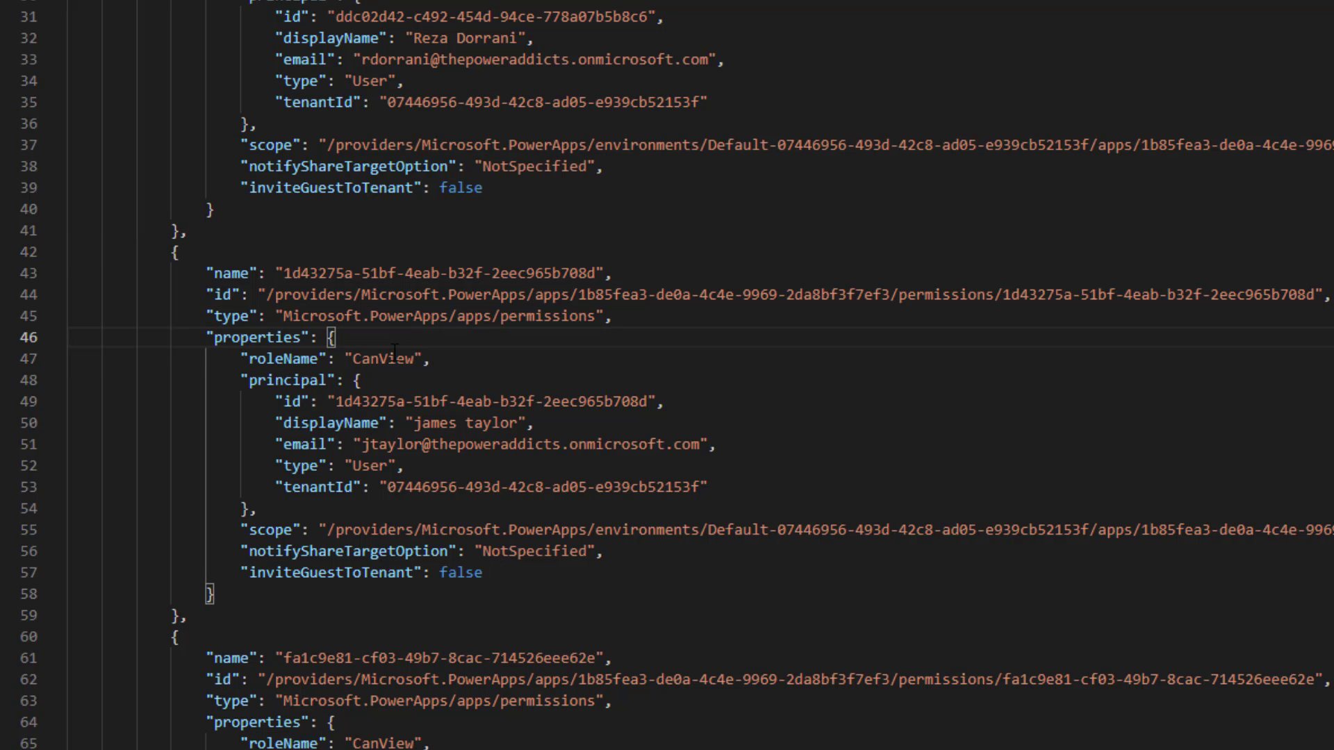
pyautogui.doubleClick(394, 354)
pyautogui.click(490, 355)
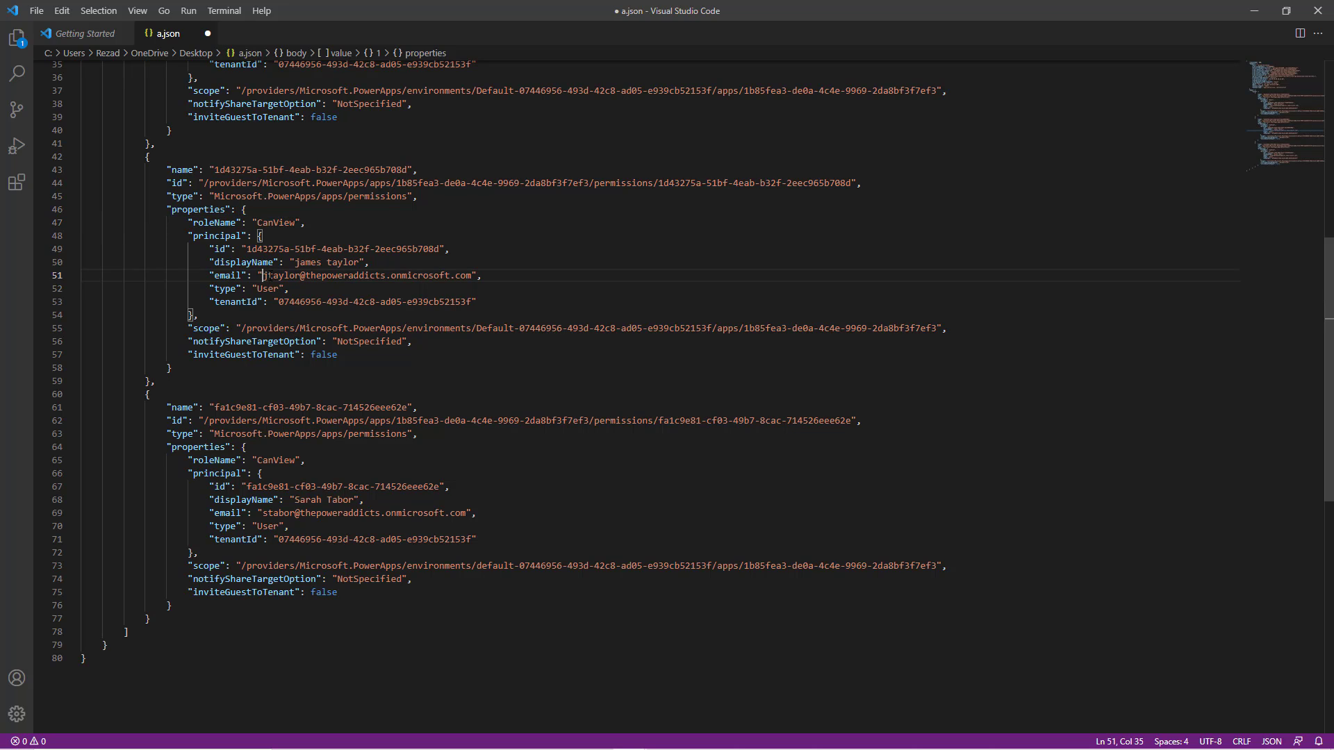
pyautogui.moveTo(263, 276); pyautogui.dragTo(472, 276)
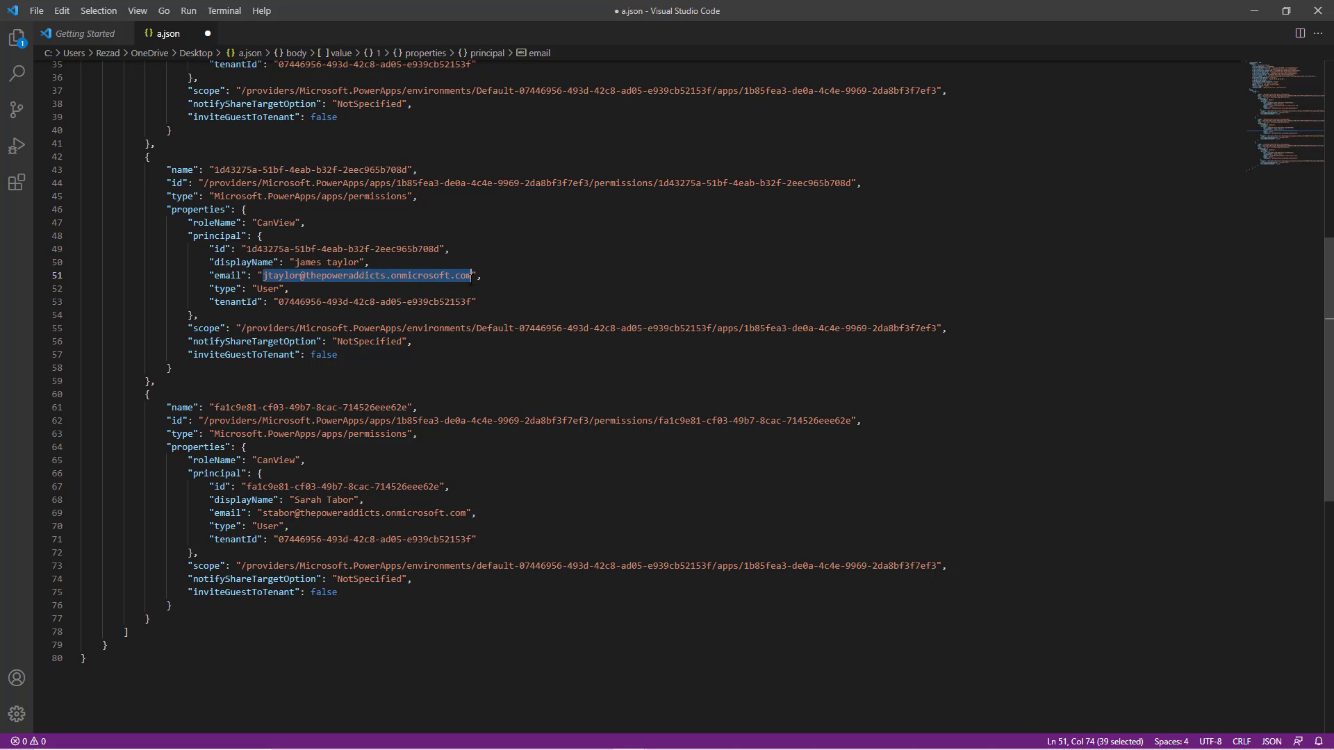
pyautogui.scroll(5, 472, 278)
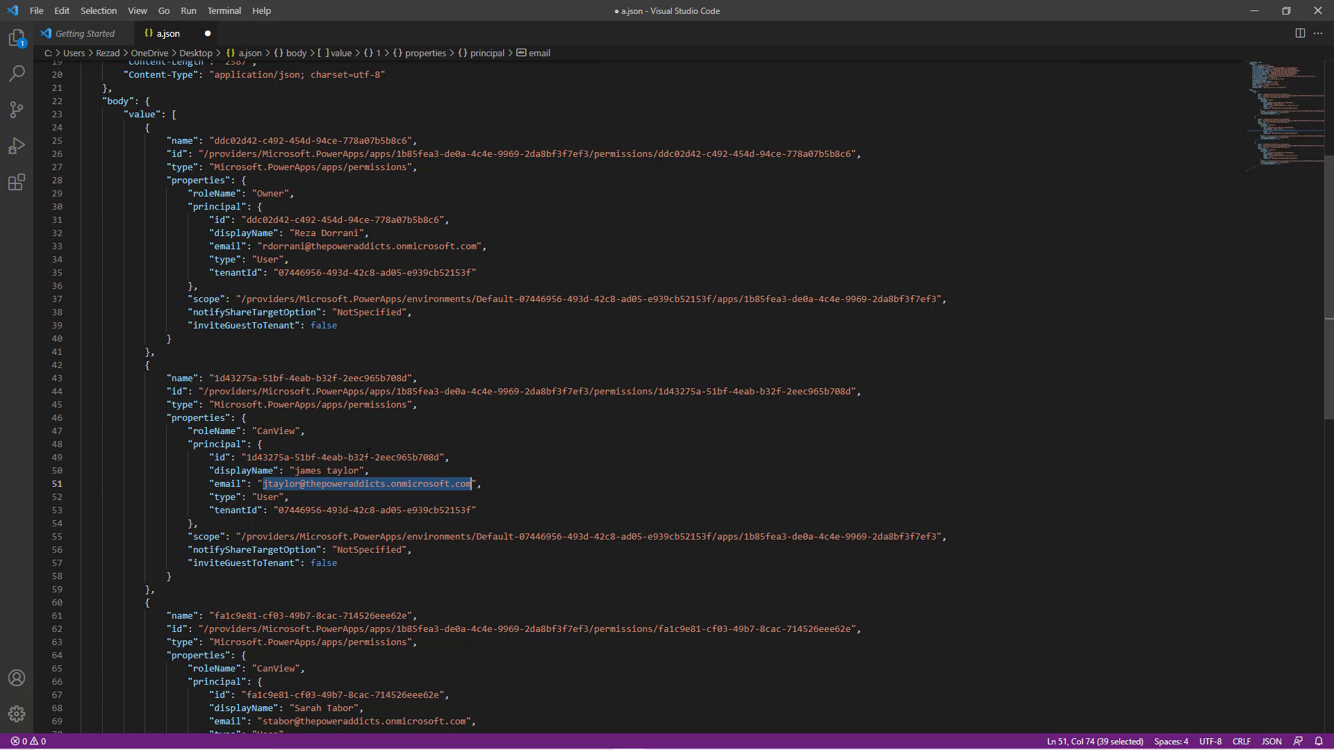
pyautogui.scroll(-1, 368, 457)
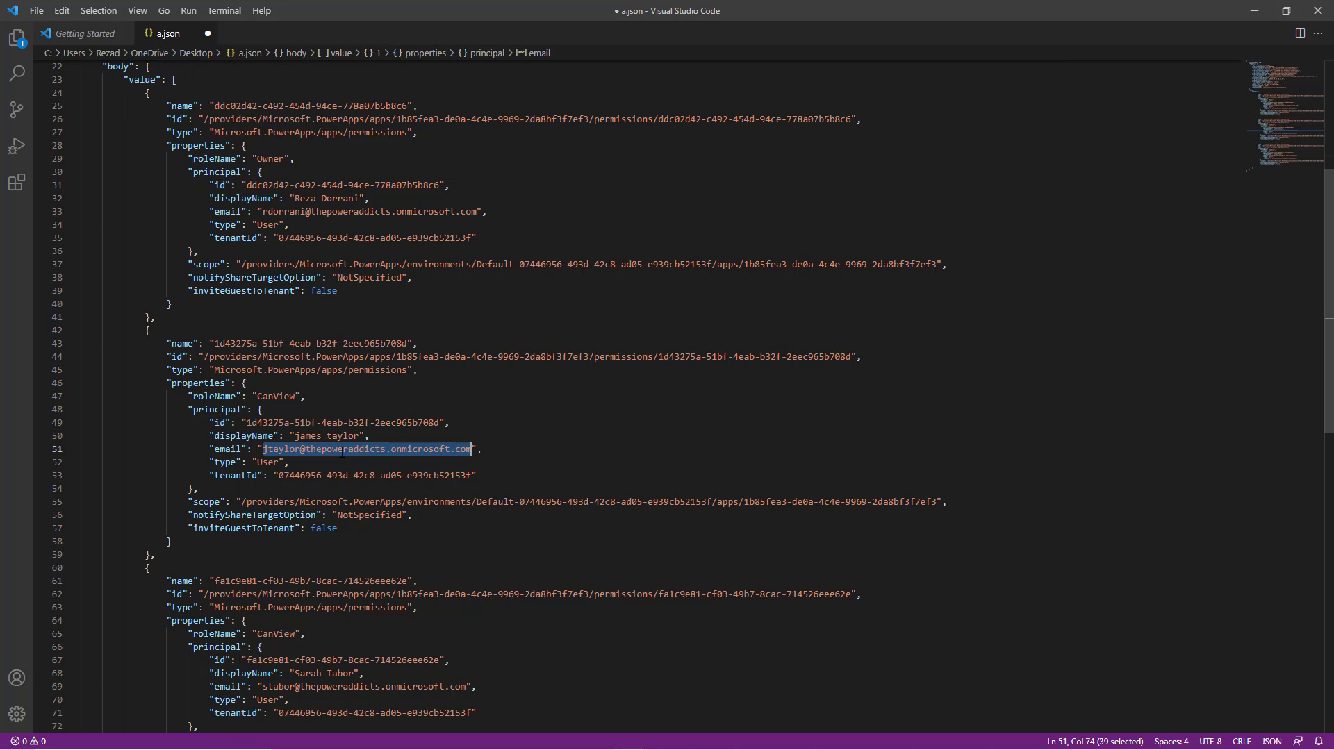
# Switch back to Power Automate, edit the flow and add a Filter array action with value from Get App Role Assignments as its From input
pyautogui.hotkey('alt', 'Tab')
pyautogui.click(1287, 97)
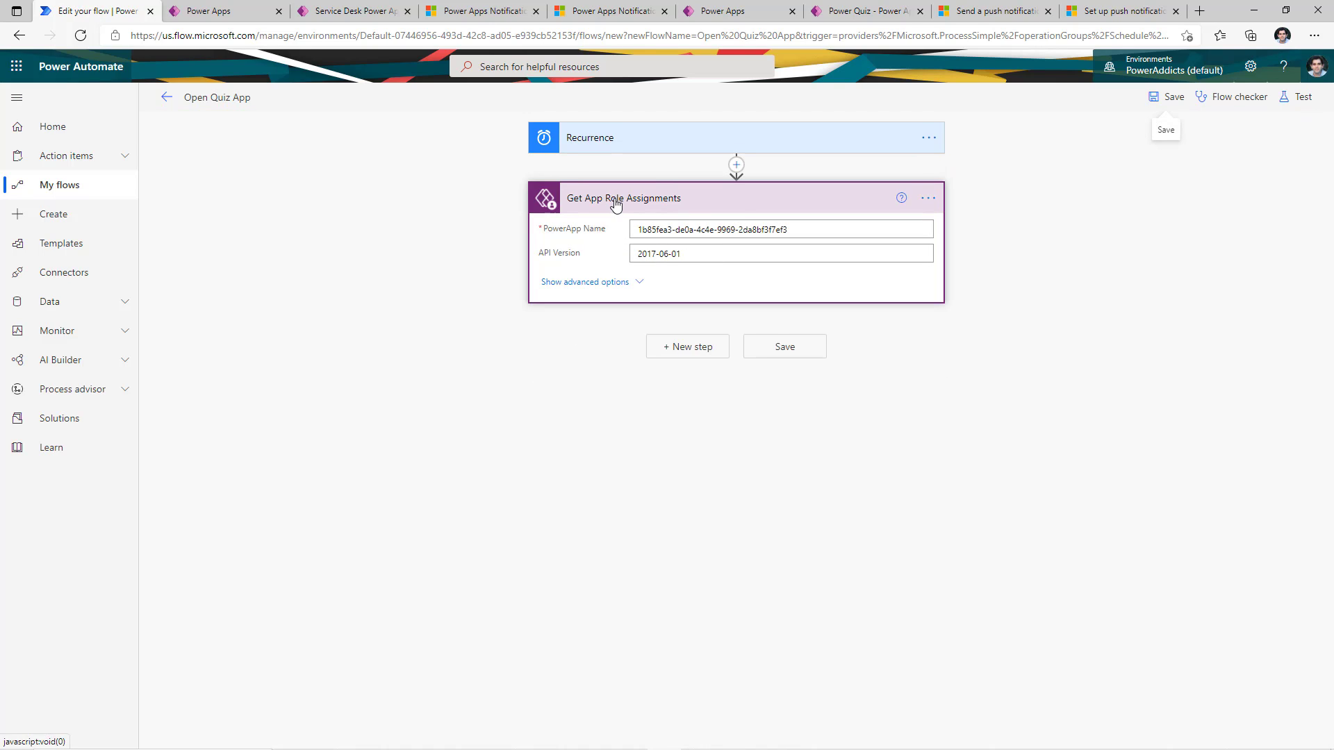
pyautogui.click(685, 356)
pyautogui.write('ilter')
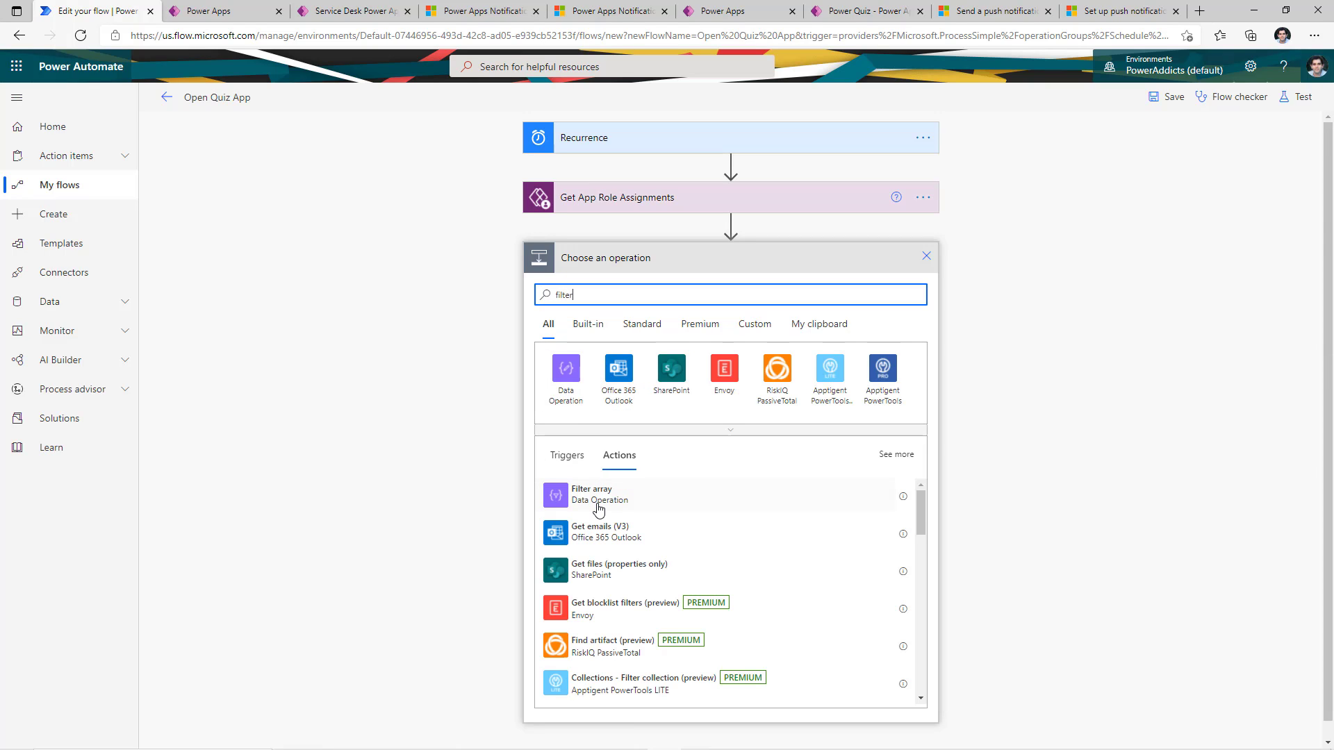
pyautogui.click(599, 510)
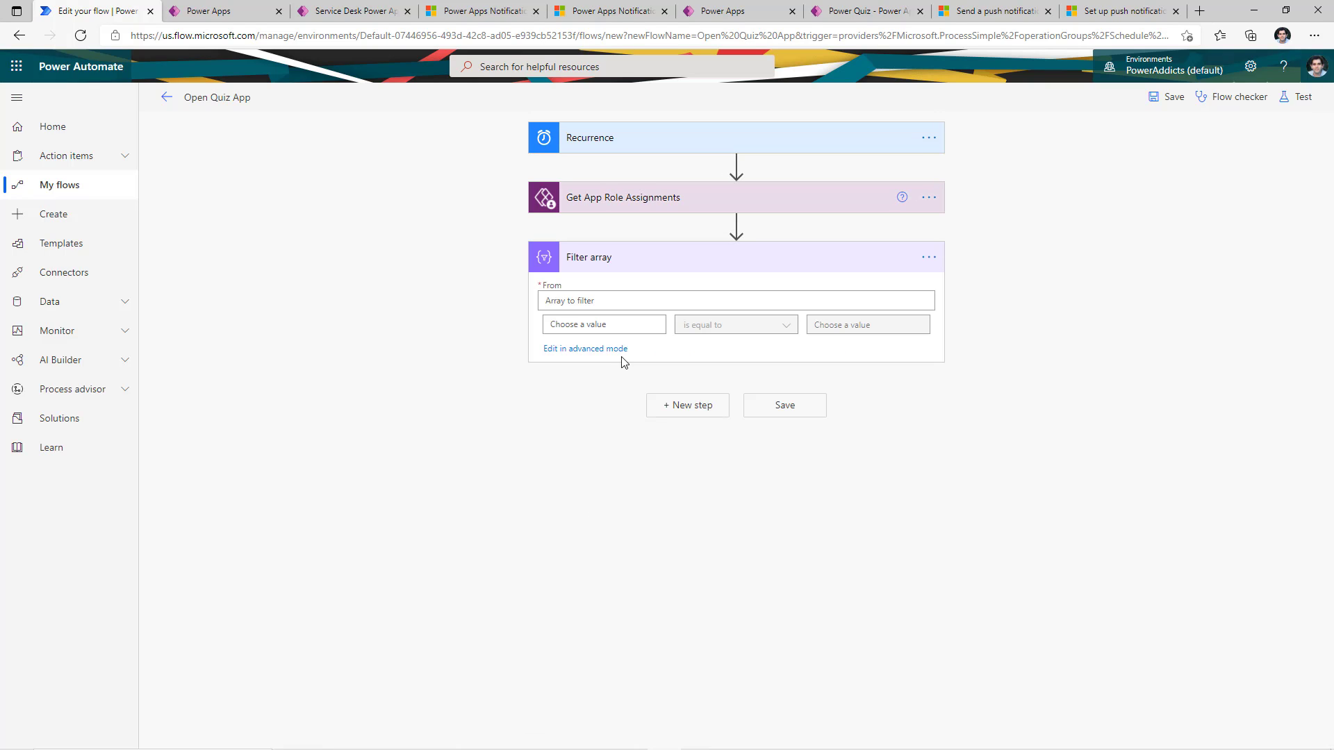
pyautogui.click(596, 307)
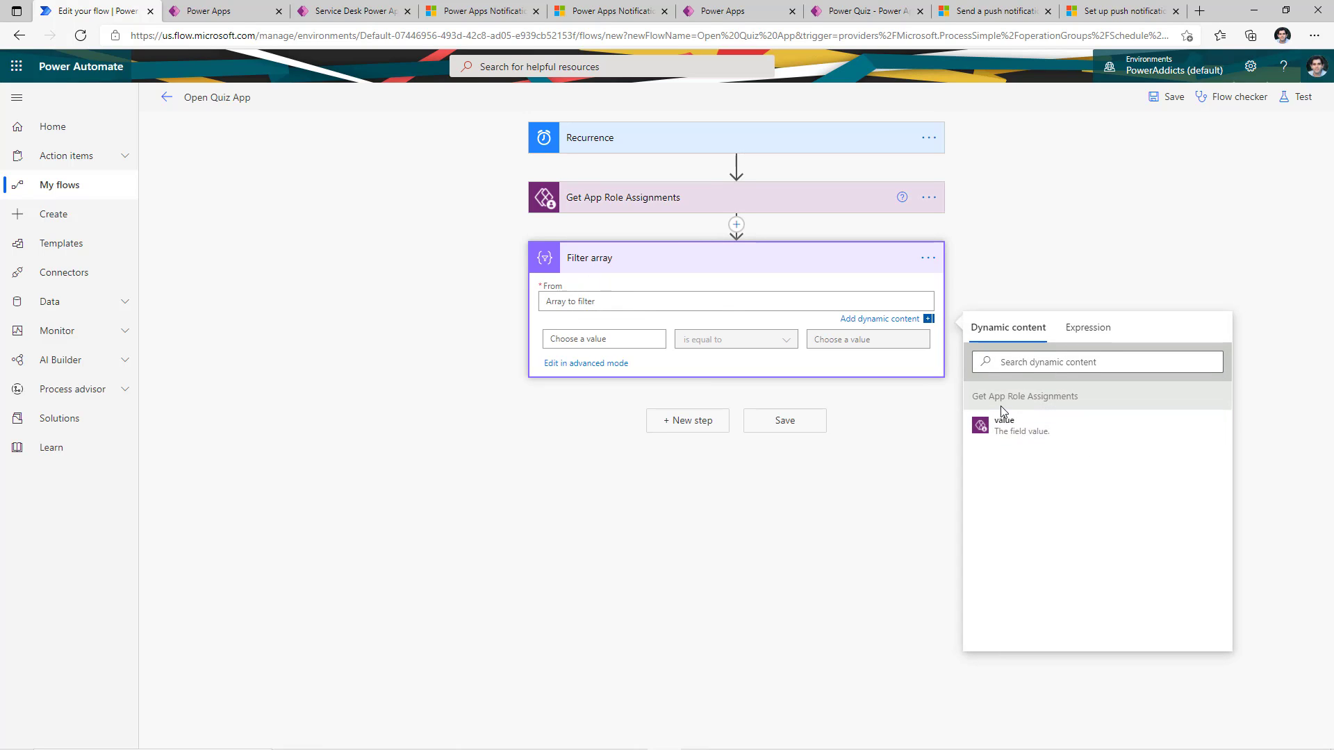
pyautogui.click(1047, 432)
# Check the roleName property in a.json in Visual Studio Code and set the Filter array condition to roleName is equal to CanView
pyautogui.hotkey('alt', 'Tab')
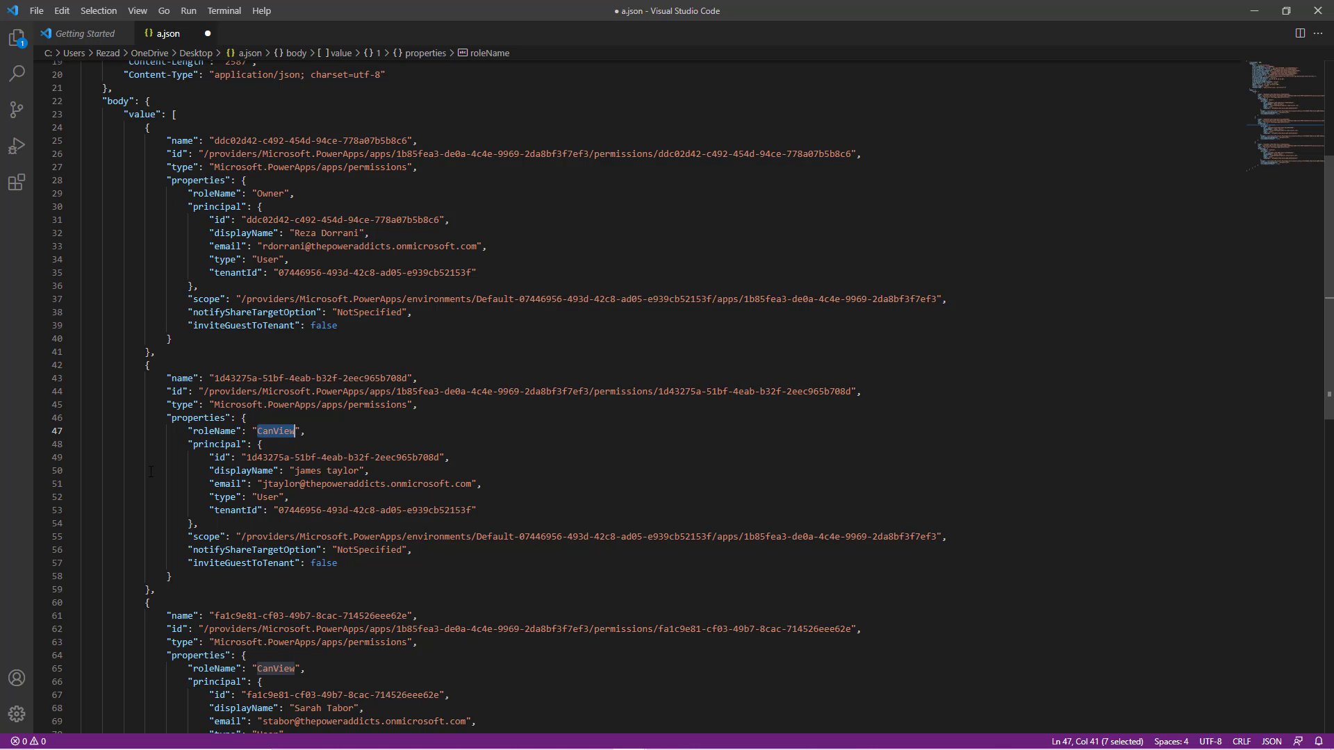
pyautogui.doubleClick(218, 432)
pyautogui.click(268, 421)
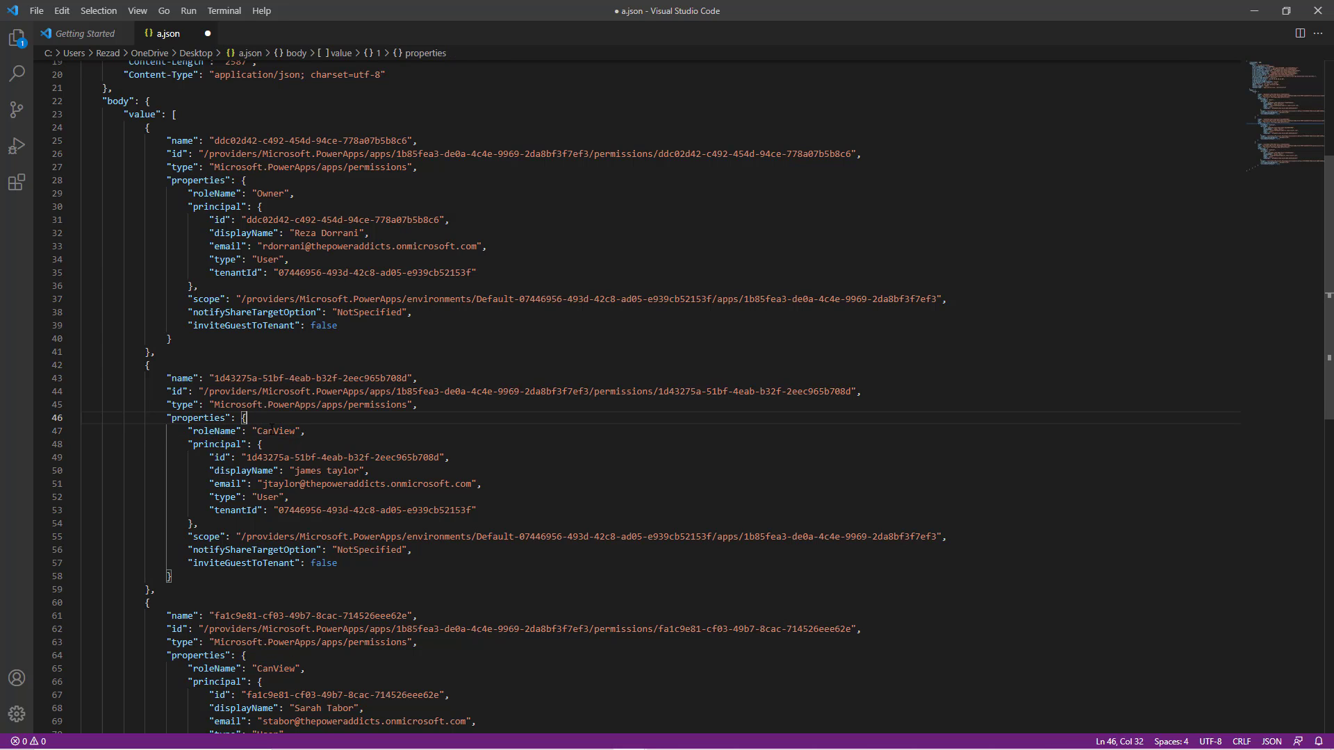
pyautogui.doubleClick(273, 432)
pyautogui.hotkey('alt', 'Tab')
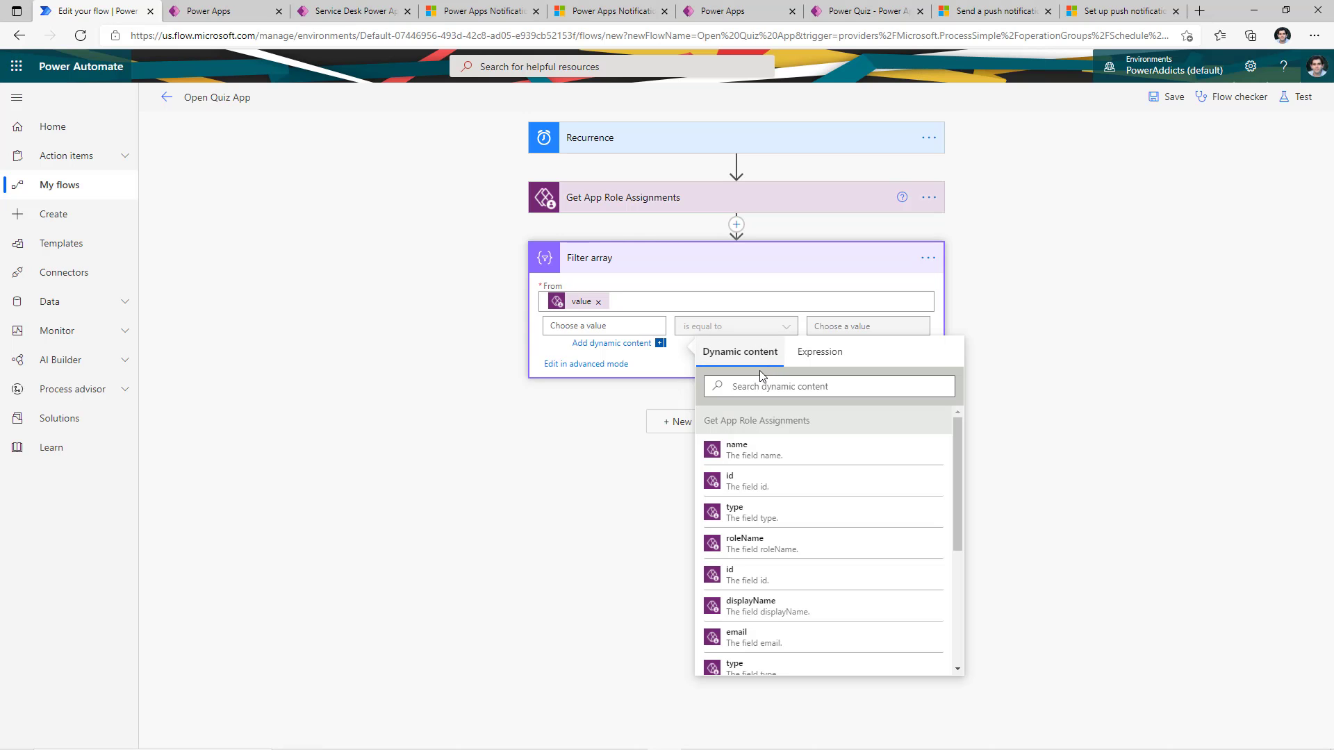
pyautogui.click(757, 384)
pyautogui.write('role')
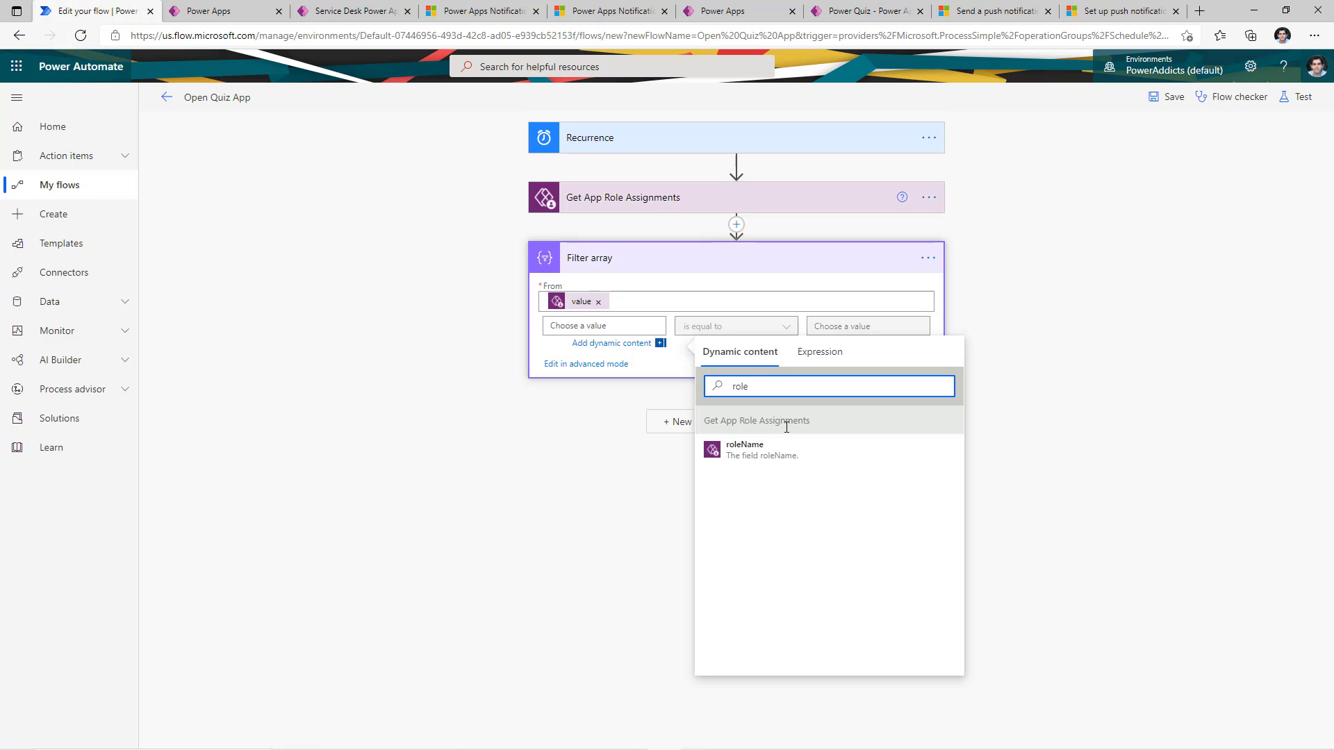
pyautogui.click(781, 453)
pyautogui.click(860, 324)
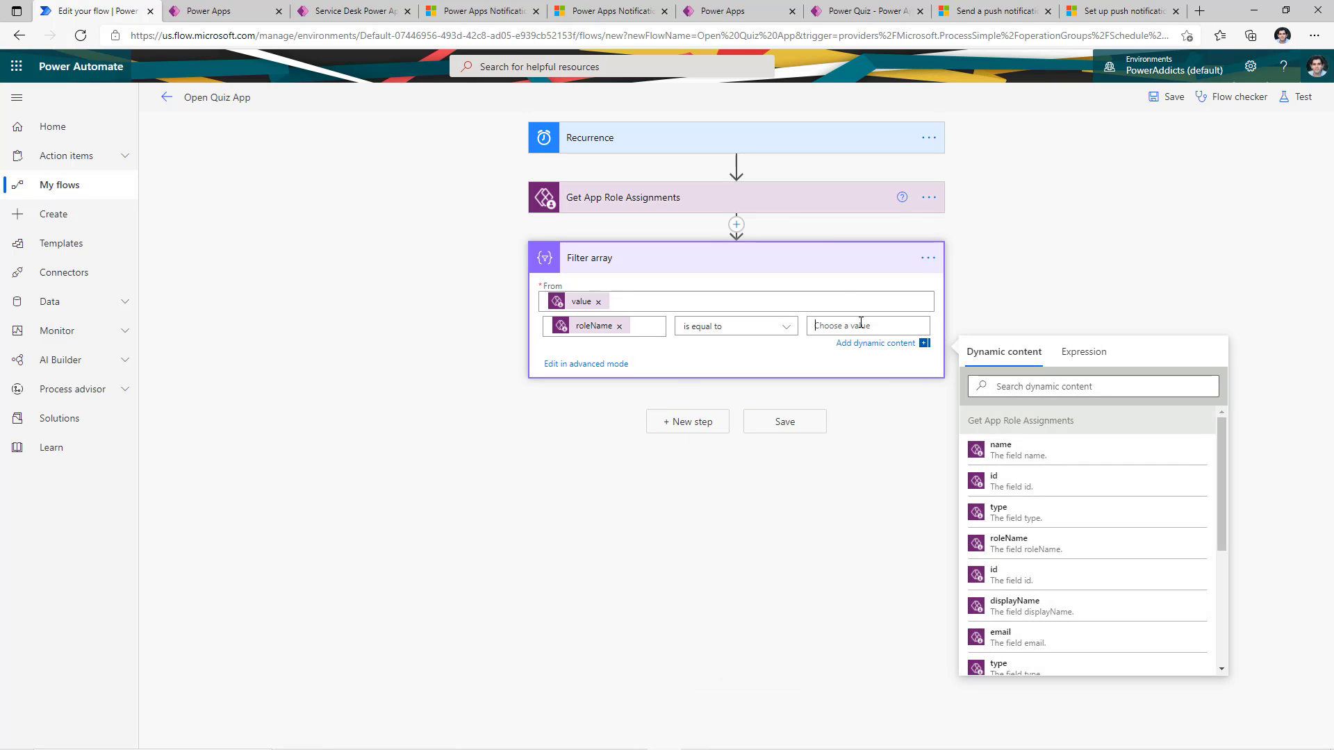
pyautogui.write('CanView')
# Recheck the principal's properties in a.json, and add a Select action to the flow with the Filter array Body as its From input
pyautogui.hotkey('alt', 'Tab')
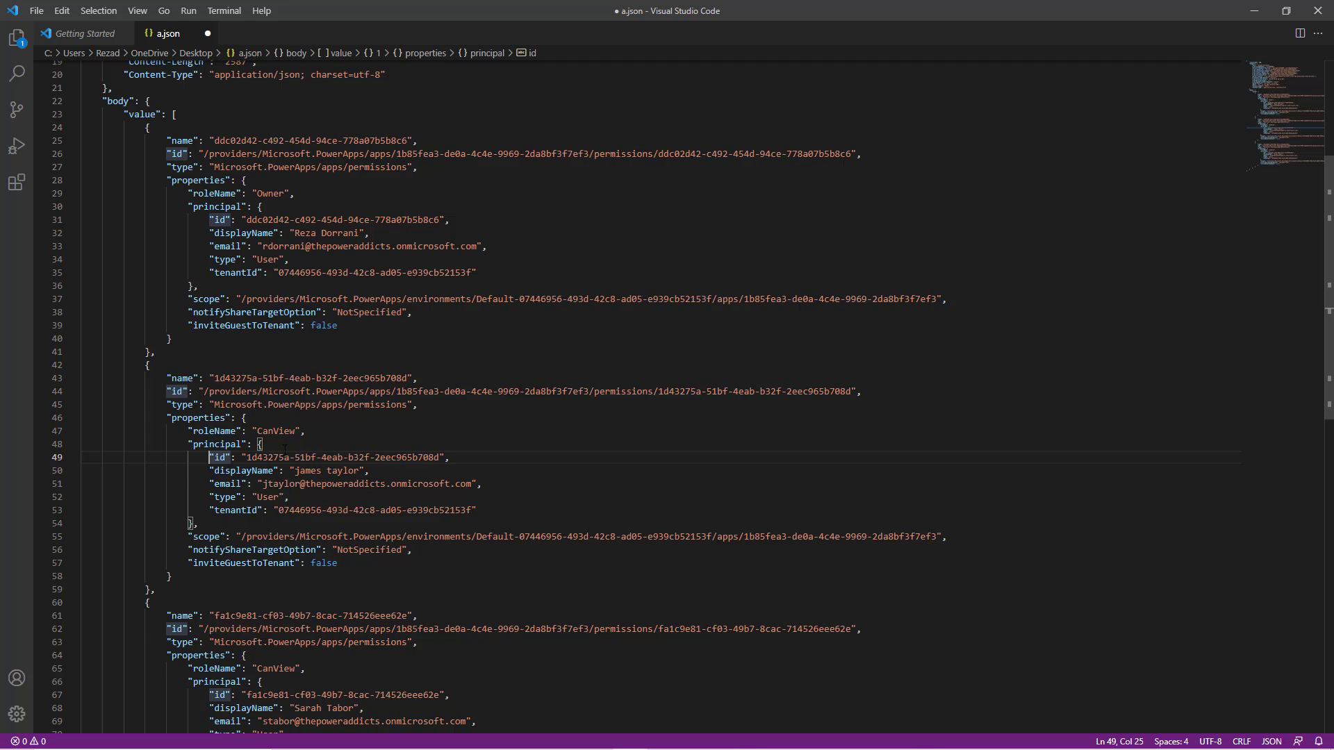
pyautogui.scroll(-1, 237, 363)
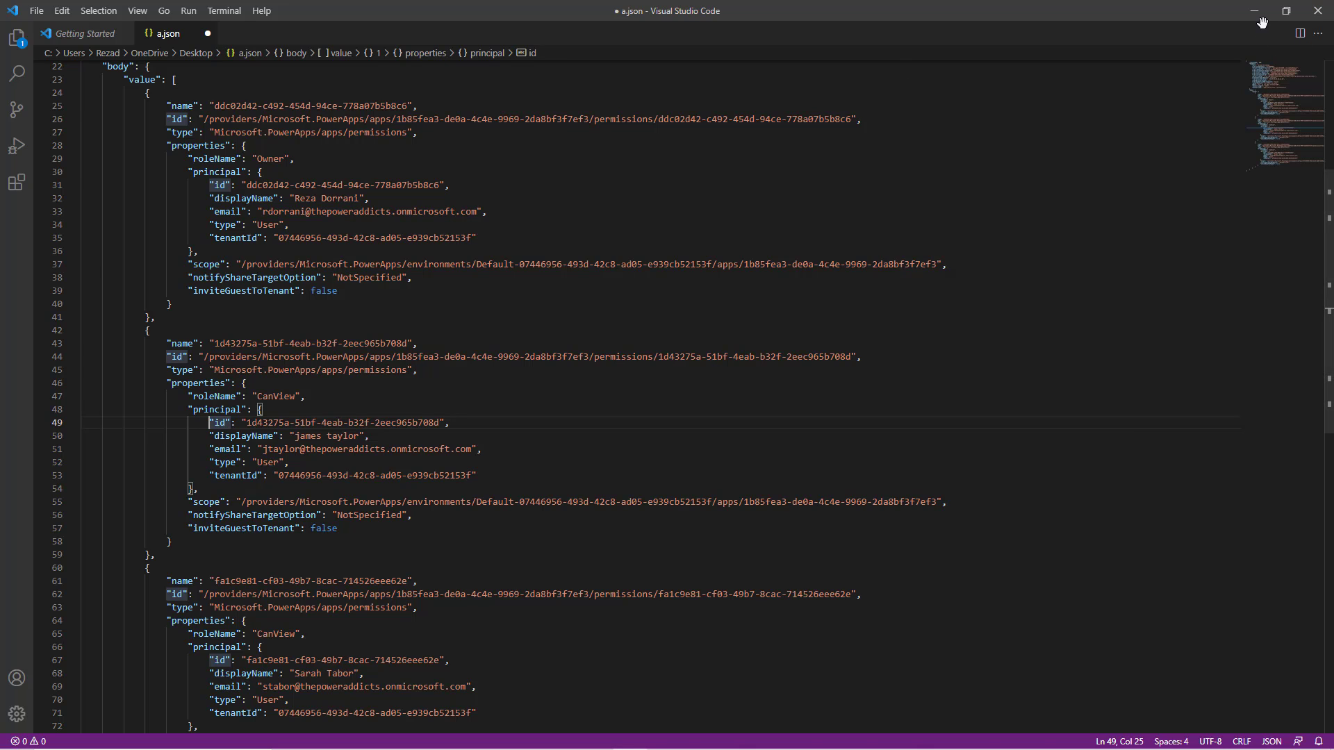
pyautogui.hotkey('alt', 'Tab')
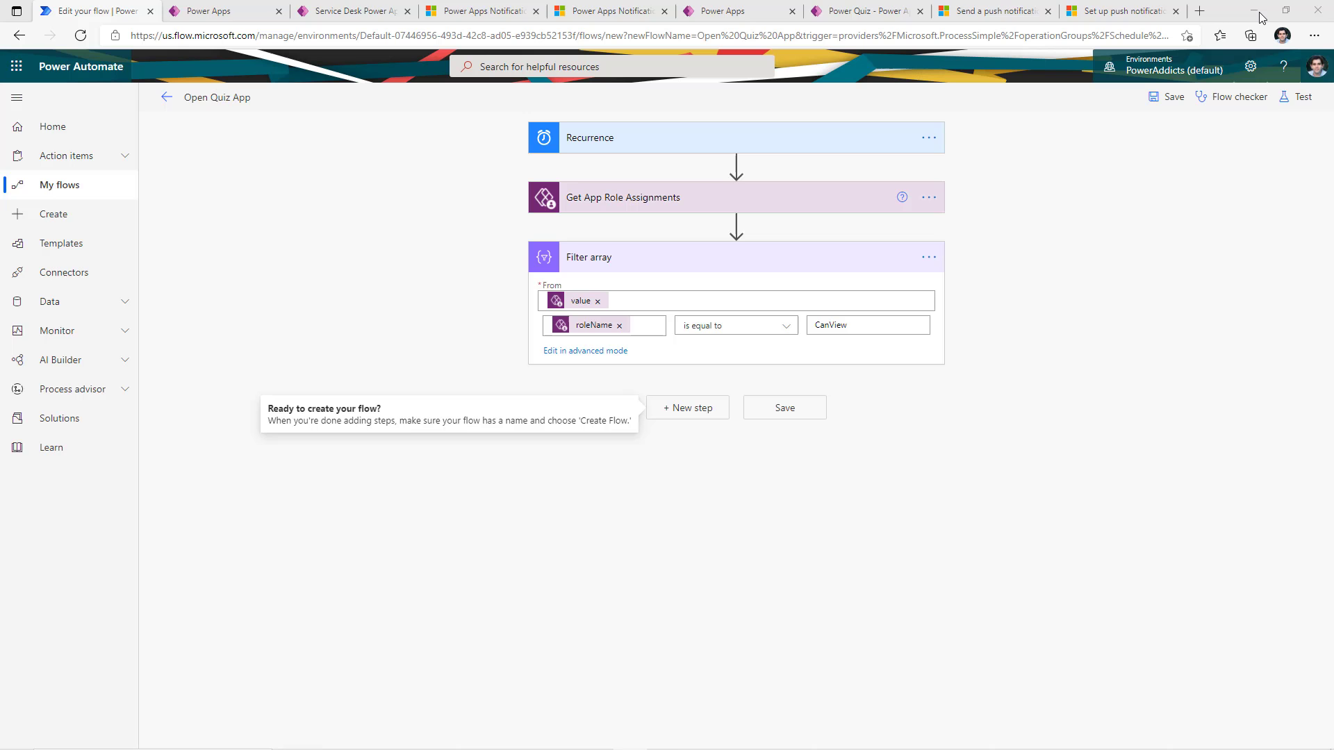
pyautogui.click(713, 412)
pyautogui.write('select')
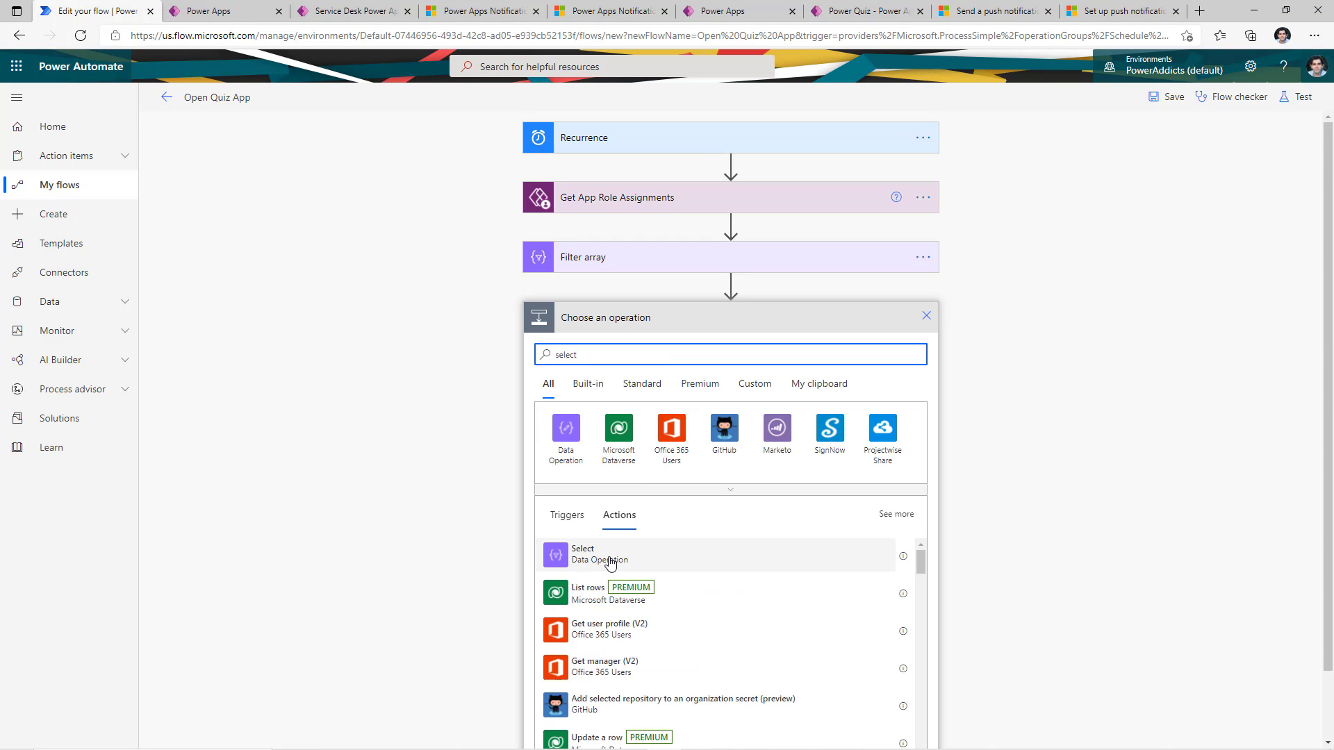
pyautogui.click(610, 561)
pyautogui.click(671, 345)
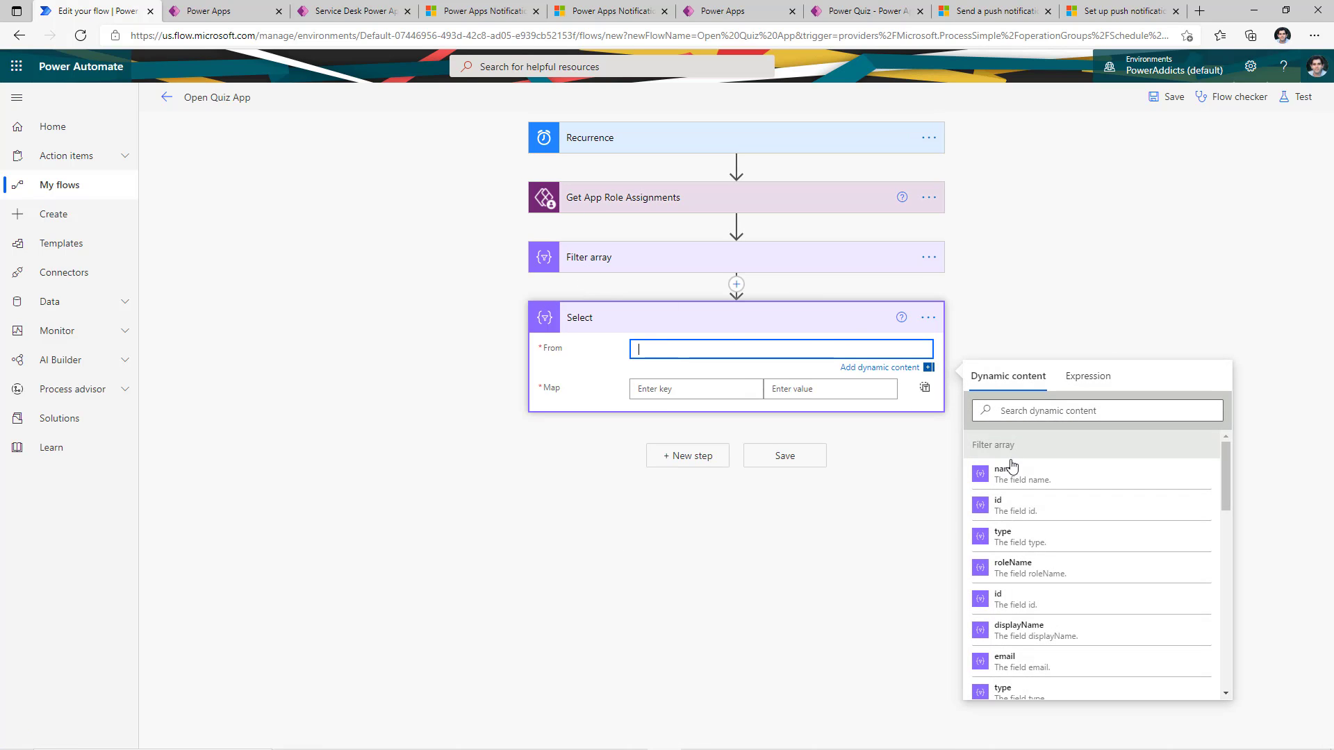
pyautogui.scroll(-3, 1027, 577)
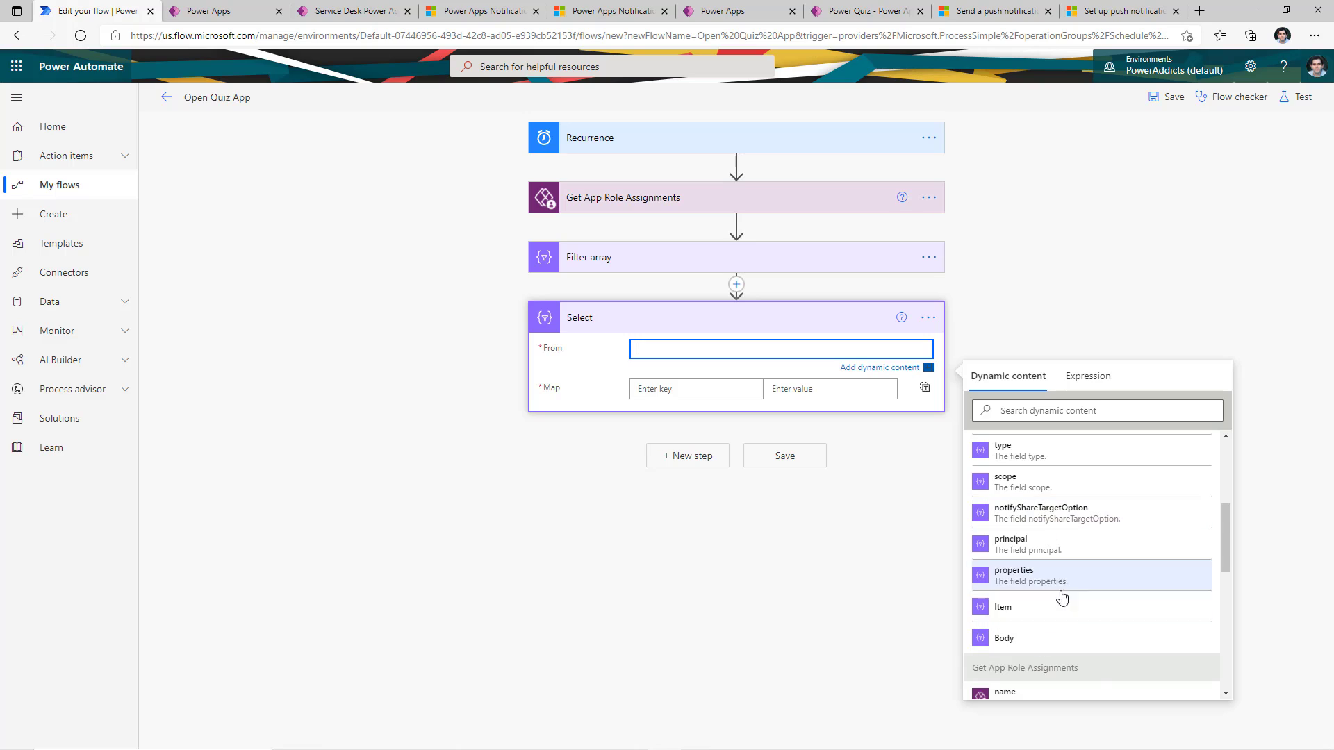
pyautogui.click(1051, 639)
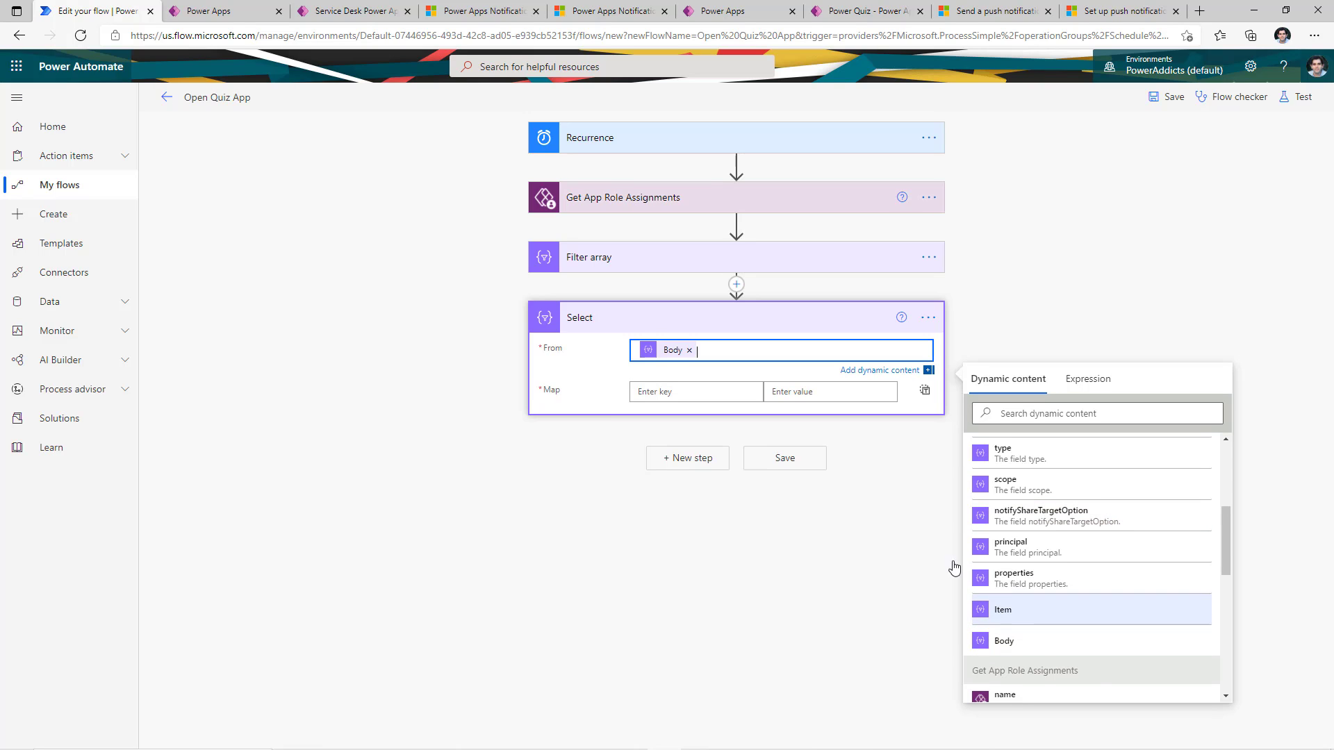
# Switch the Select action's Map to text mode and map it to the email field from Filter array
pyautogui.click(924, 393)
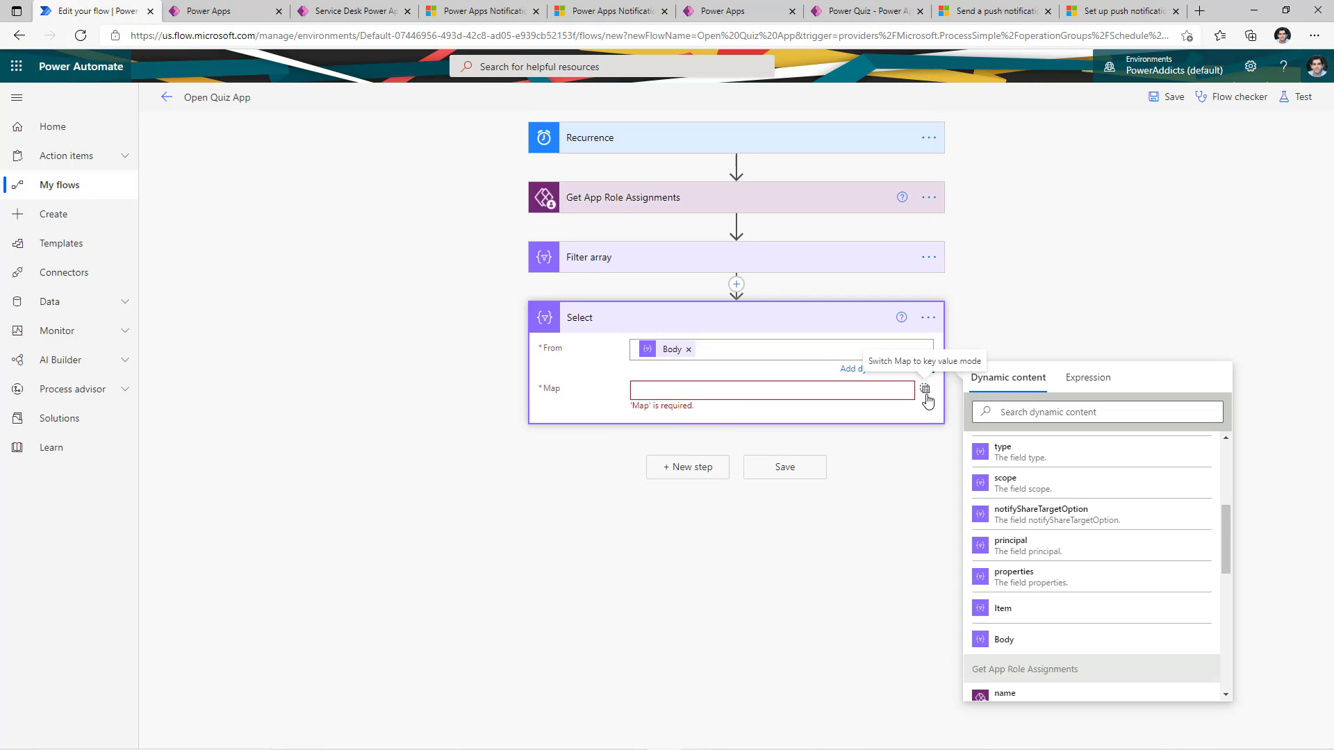
pyautogui.click(737, 377)
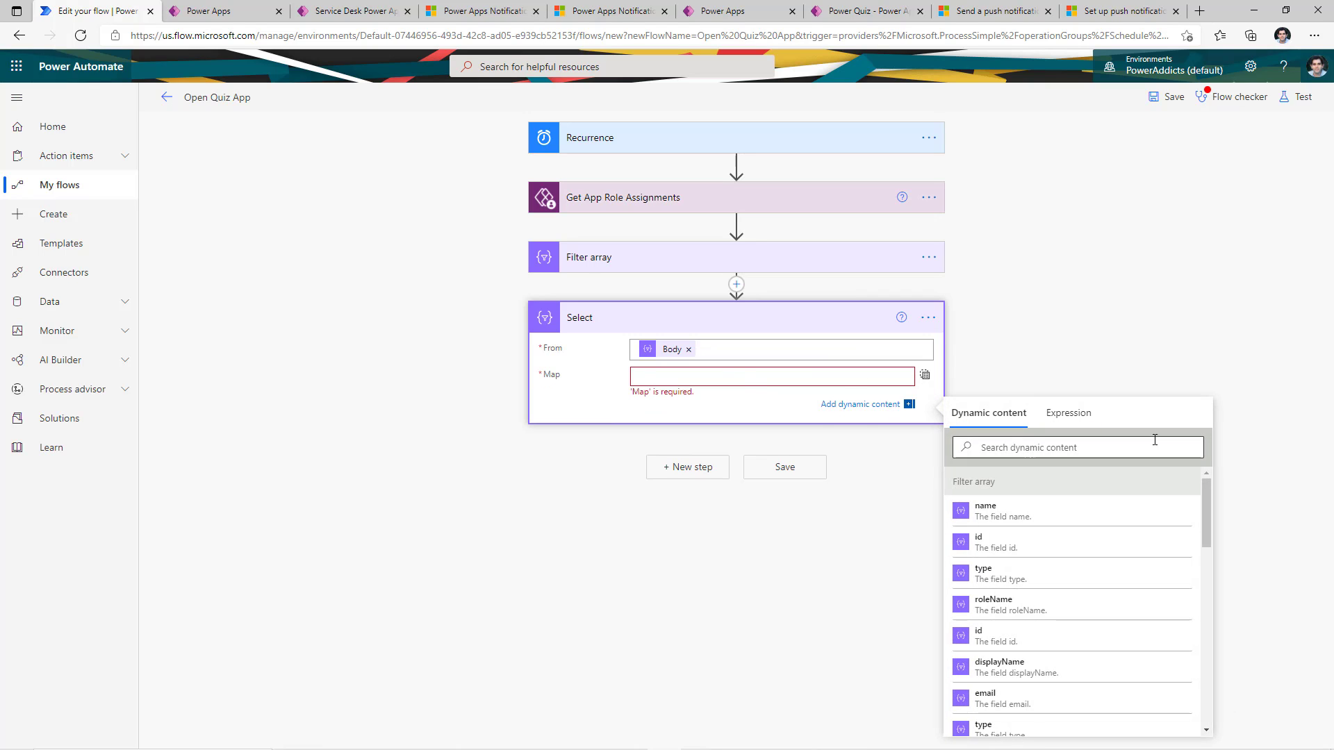
pyautogui.click(1043, 445)
pyautogui.write('email')
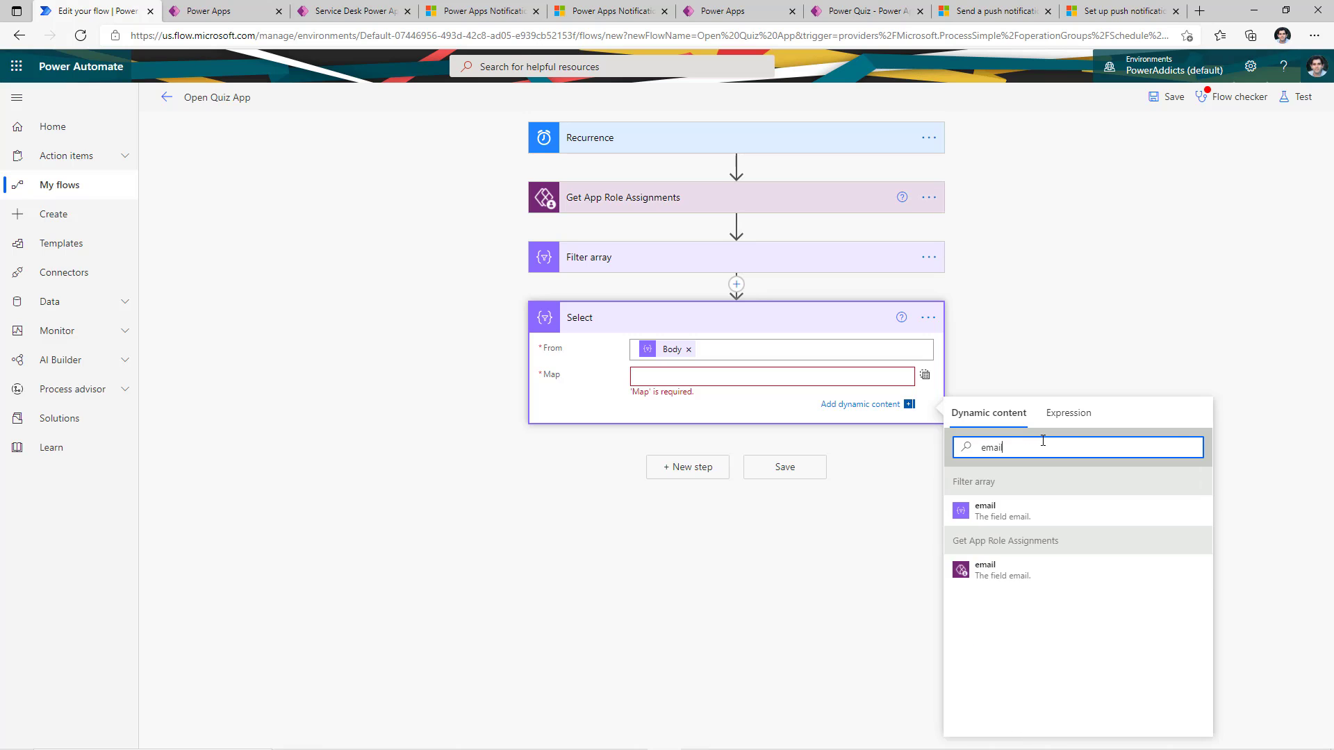
pyautogui.click(1027, 513)
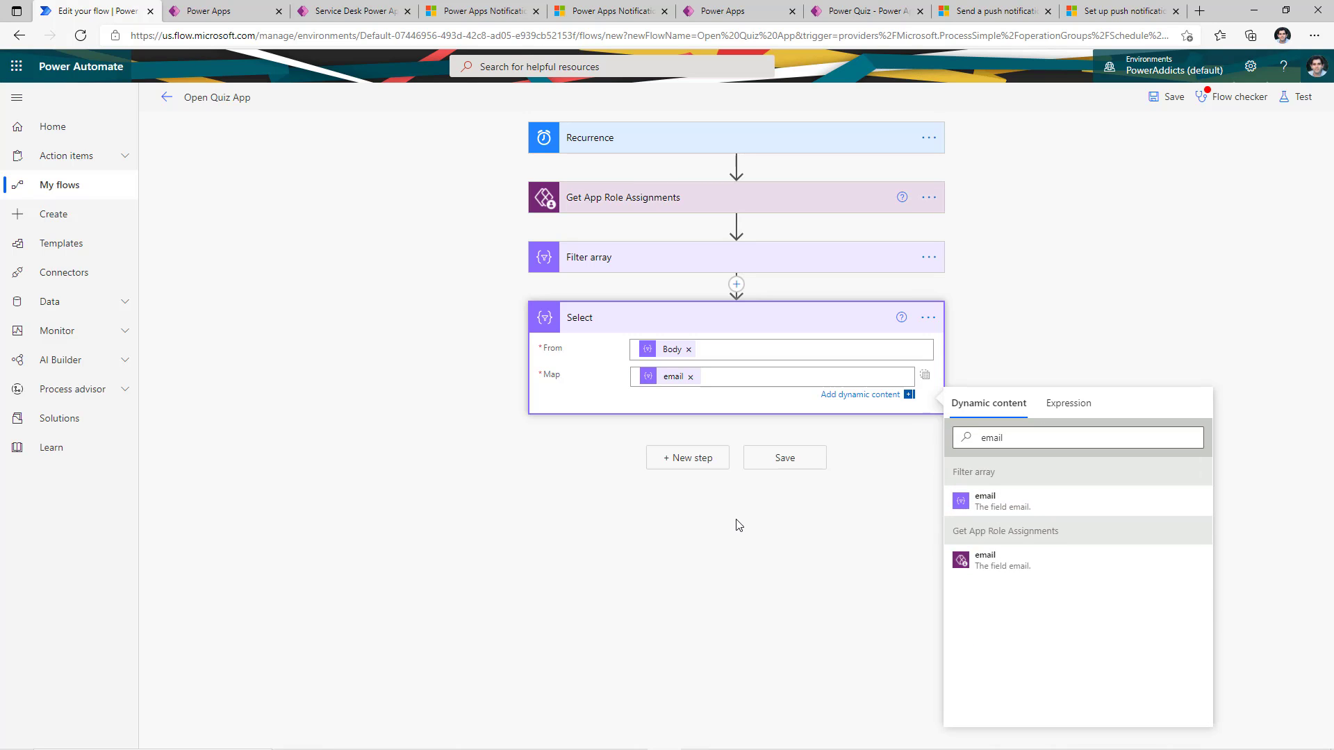
# Save the flow with its Filter array and Select actions and run a manual test
pyautogui.click(1148, 724)
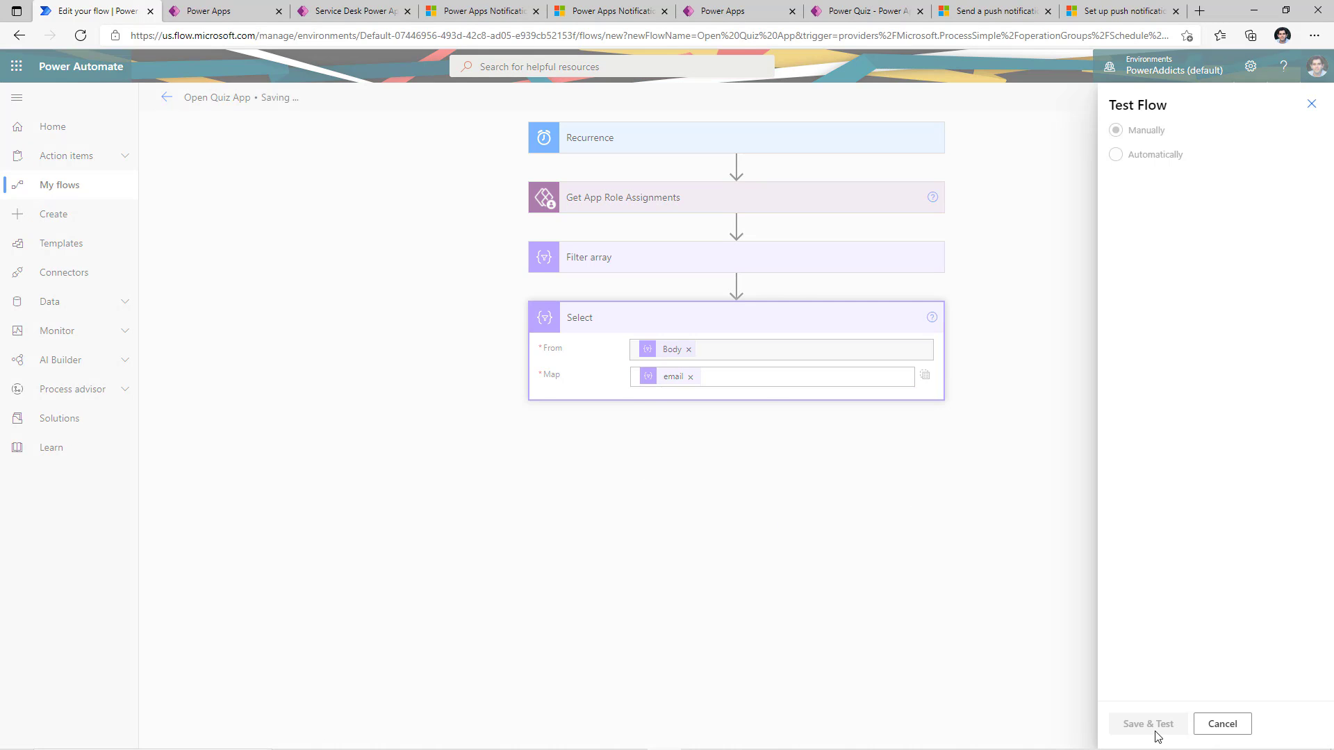
pyautogui.click(1149, 726)
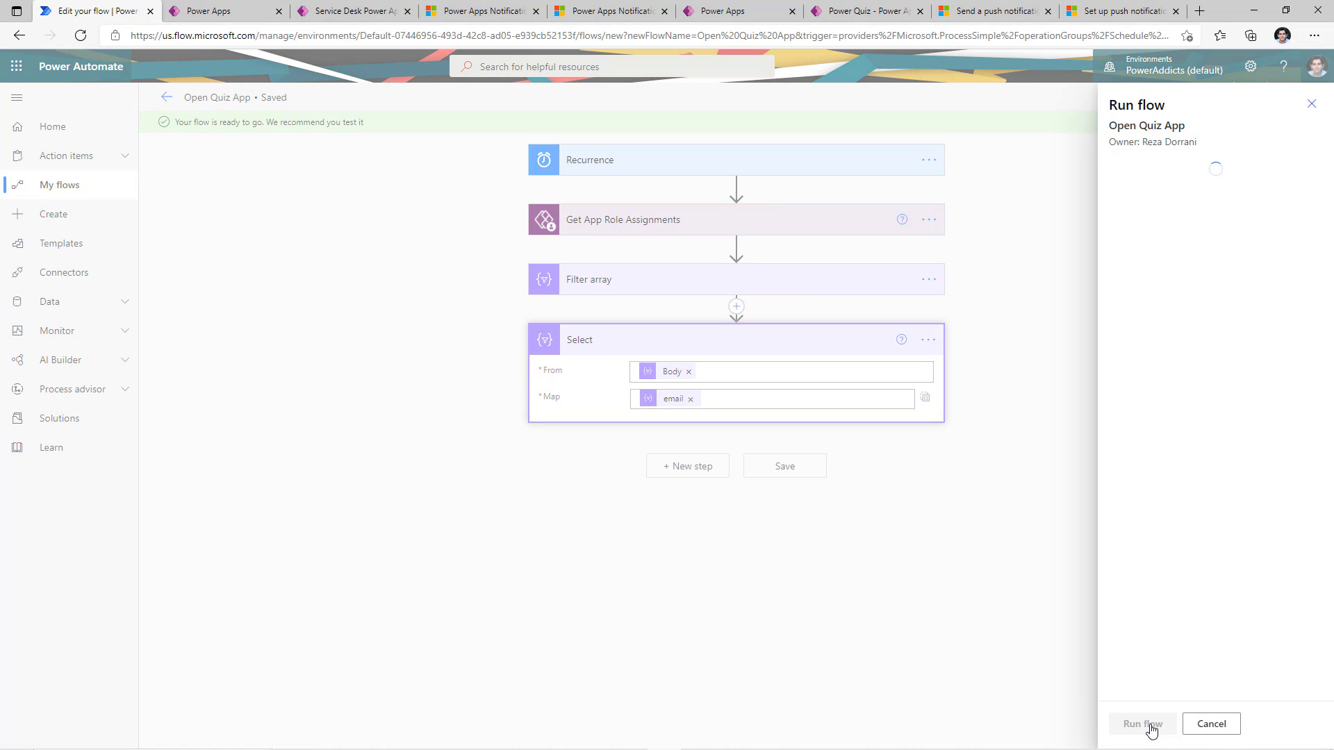
pyautogui.click(1150, 729)
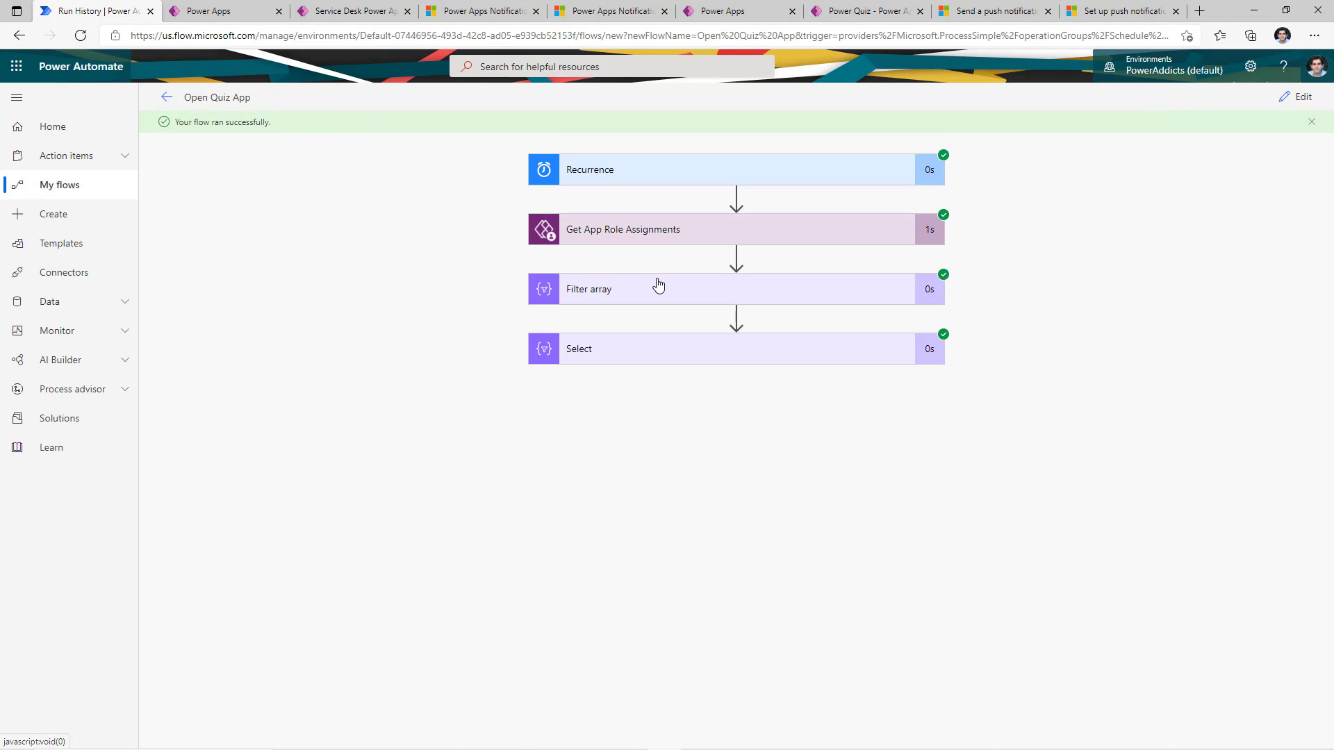
# Examine the raw outputs of the Filter array action in the test run
pyautogui.click(658, 287)
pyautogui.scroll(-3, 633, 596)
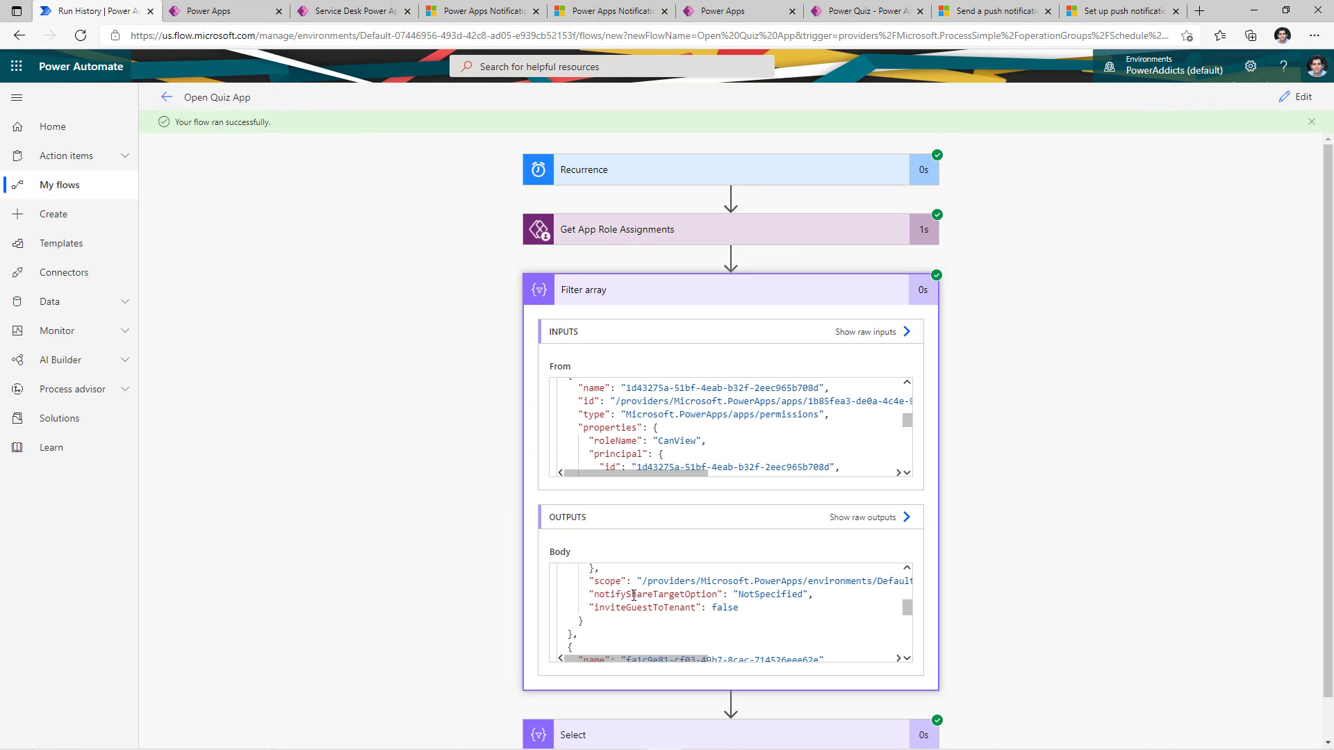
pyautogui.click(865, 518)
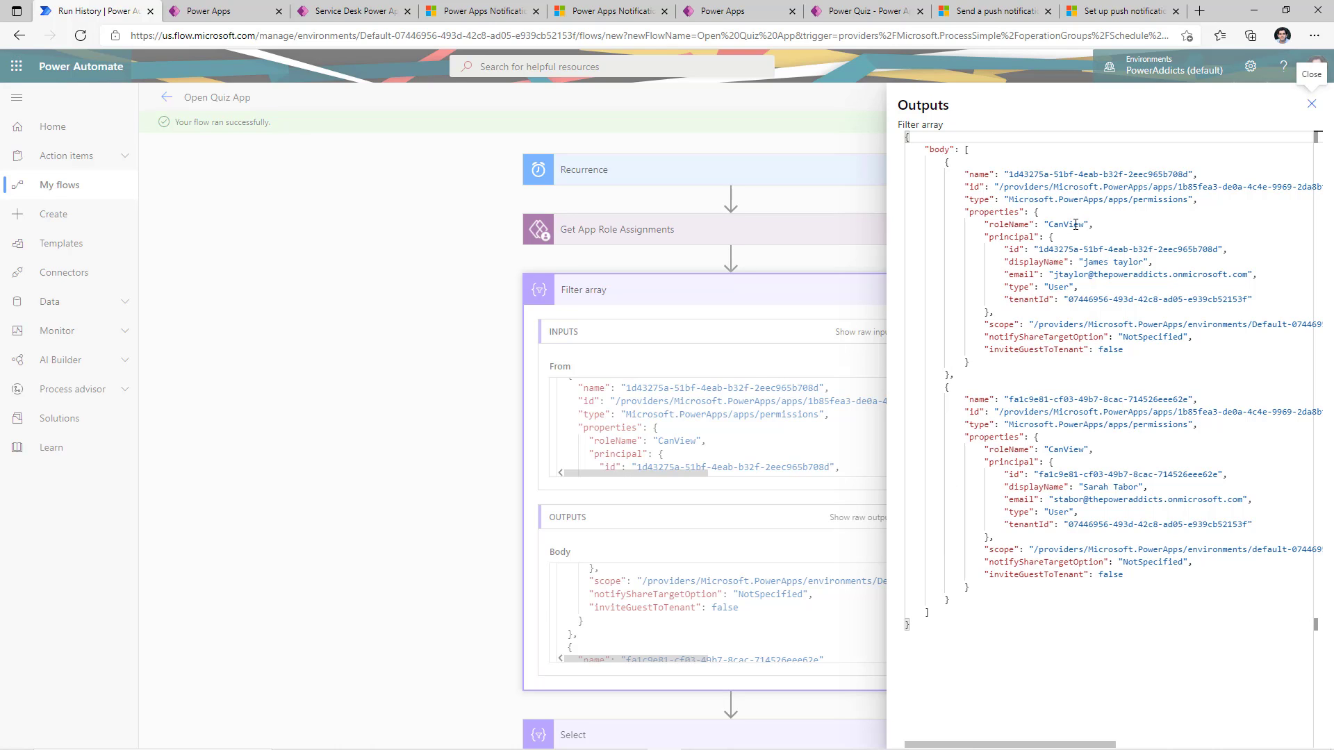
pyautogui.click(400, 498)
# Expand the Select action in the test run and examine its inputs and output body
pyautogui.scroll(-2, 491, 586)
pyautogui.click(598, 688)
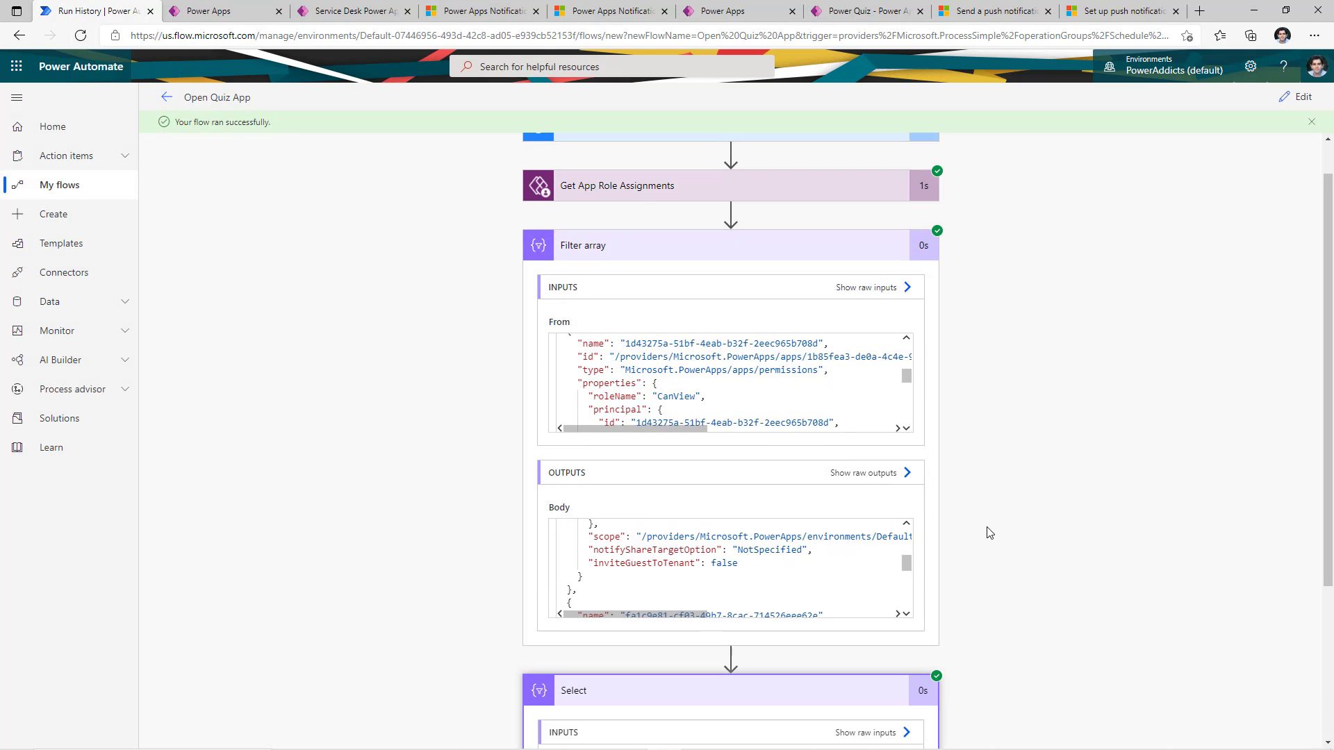
pyautogui.scroll(-5, 991, 533)
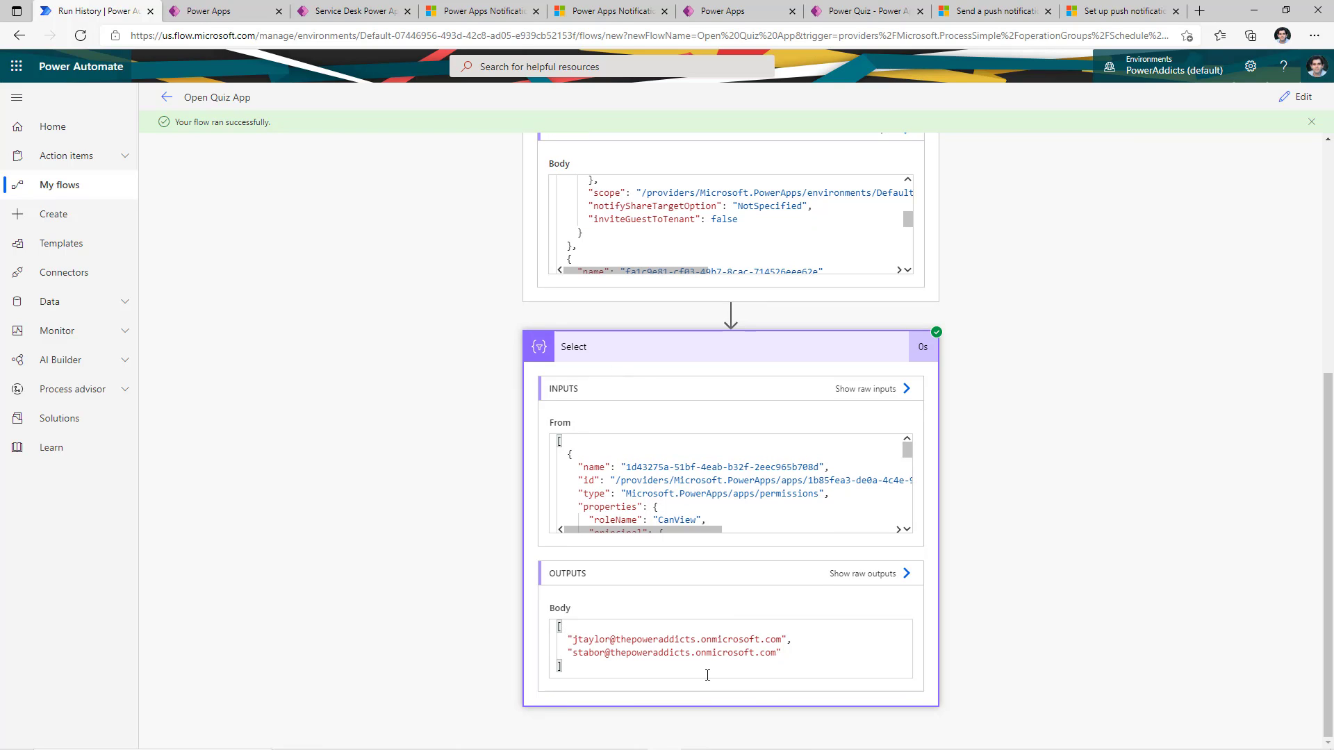
pyautogui.scroll(2, 705, 671)
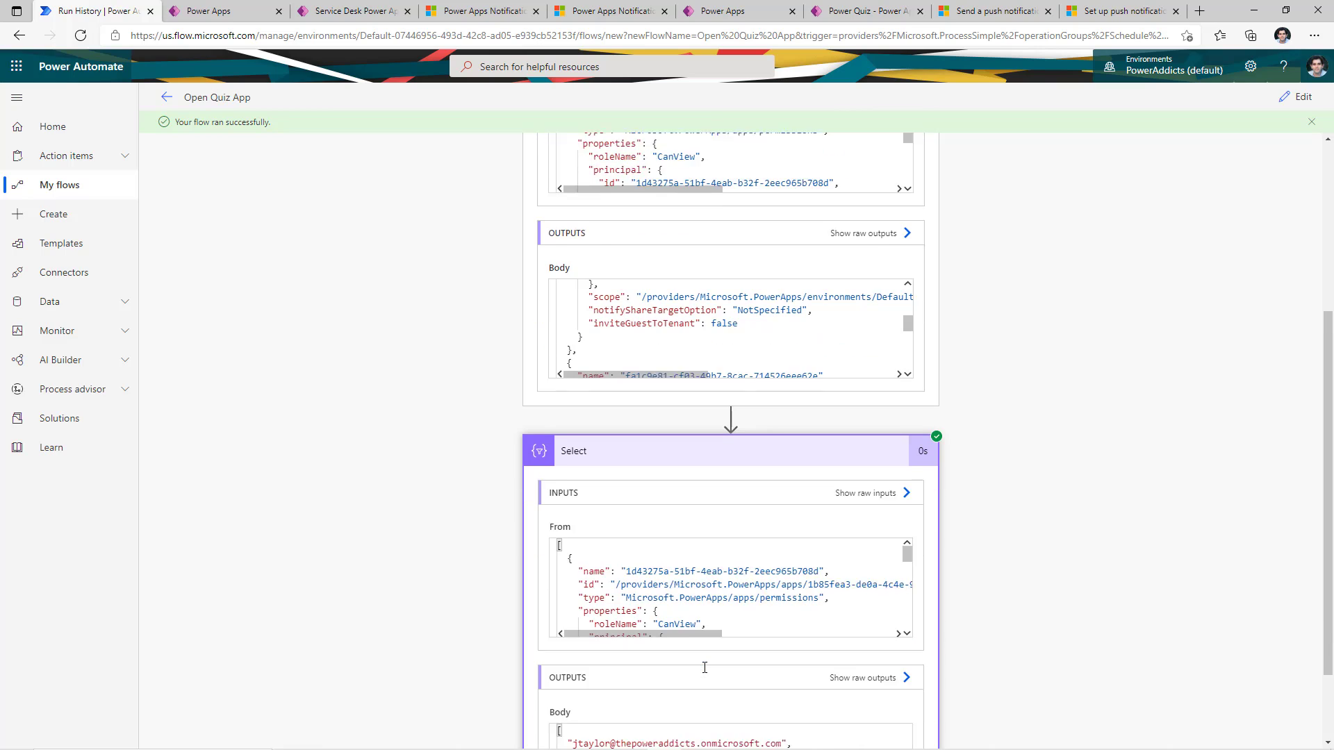
pyautogui.scroll(-2, 705, 668)
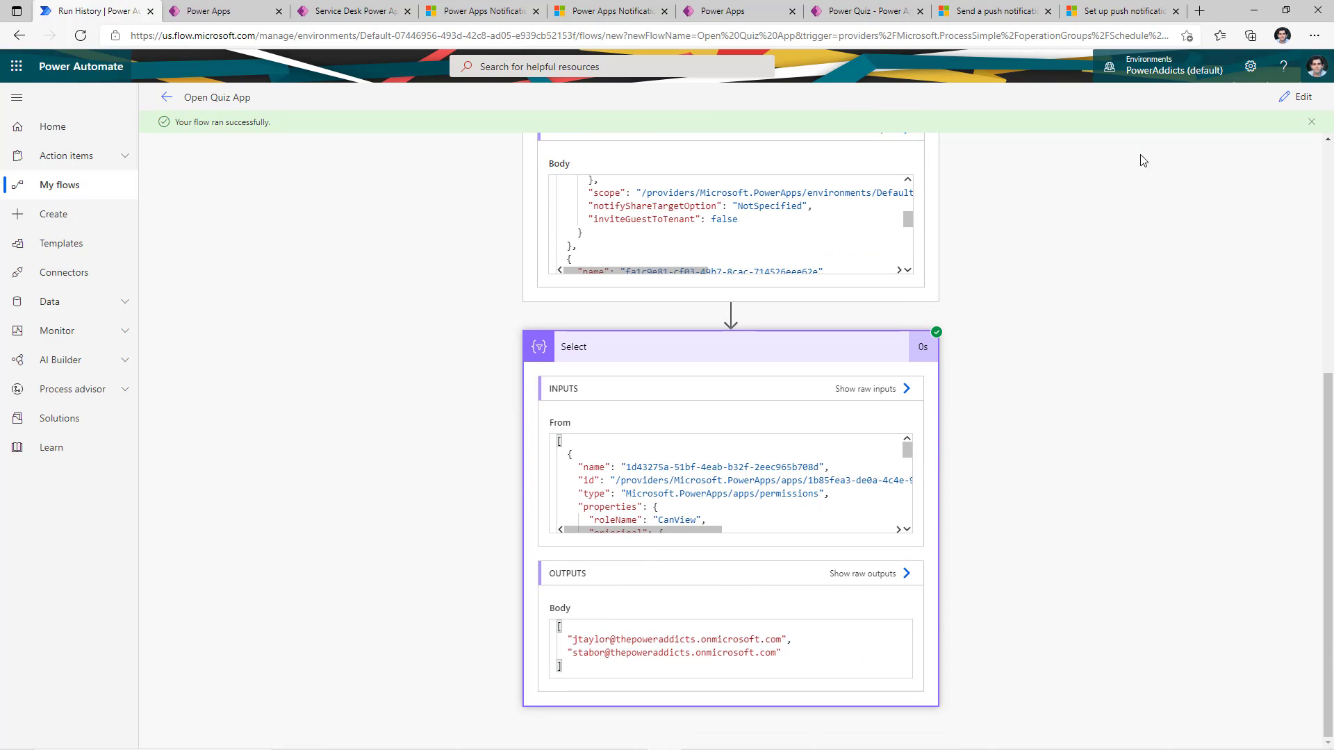
# Reopen the flow for editing and add the Power Apps Notification V2 action Send push notification V2 after Select
pyautogui.click(1296, 97)
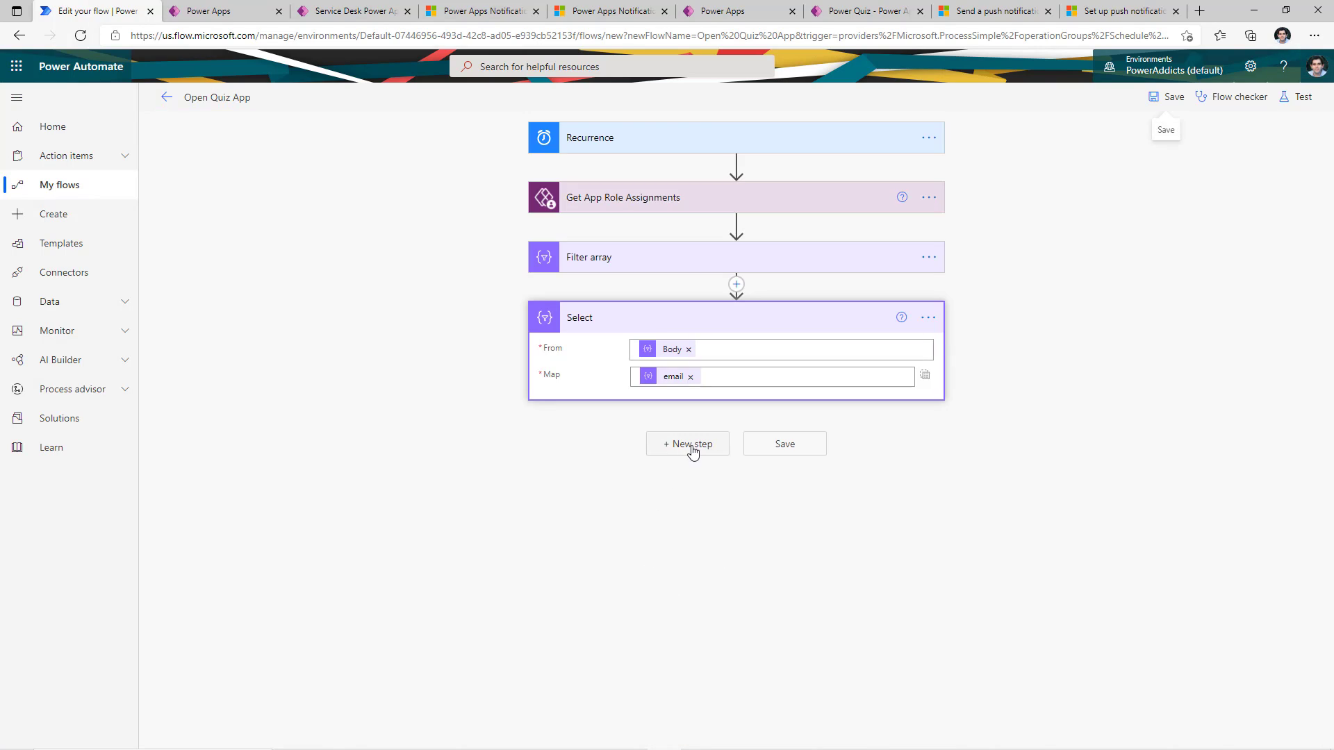
pyautogui.click(693, 446)
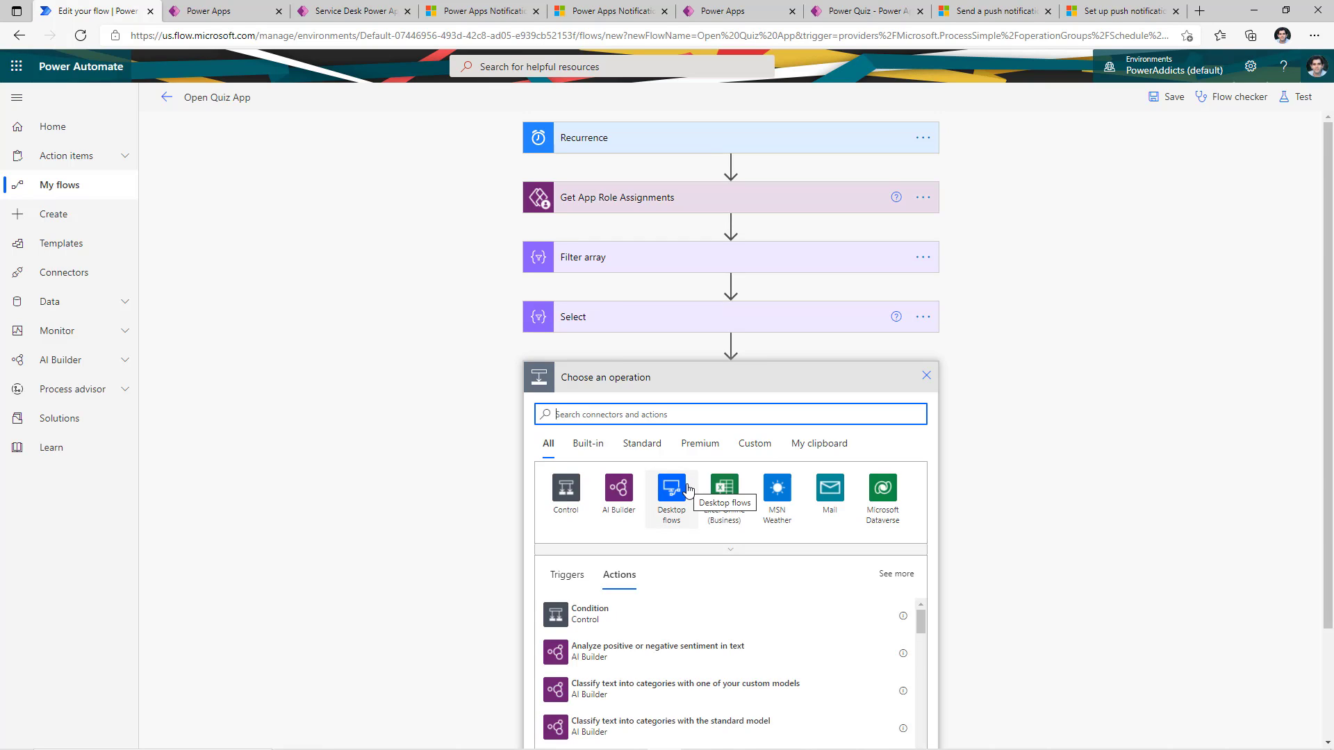
pyautogui.write('push notifcation')
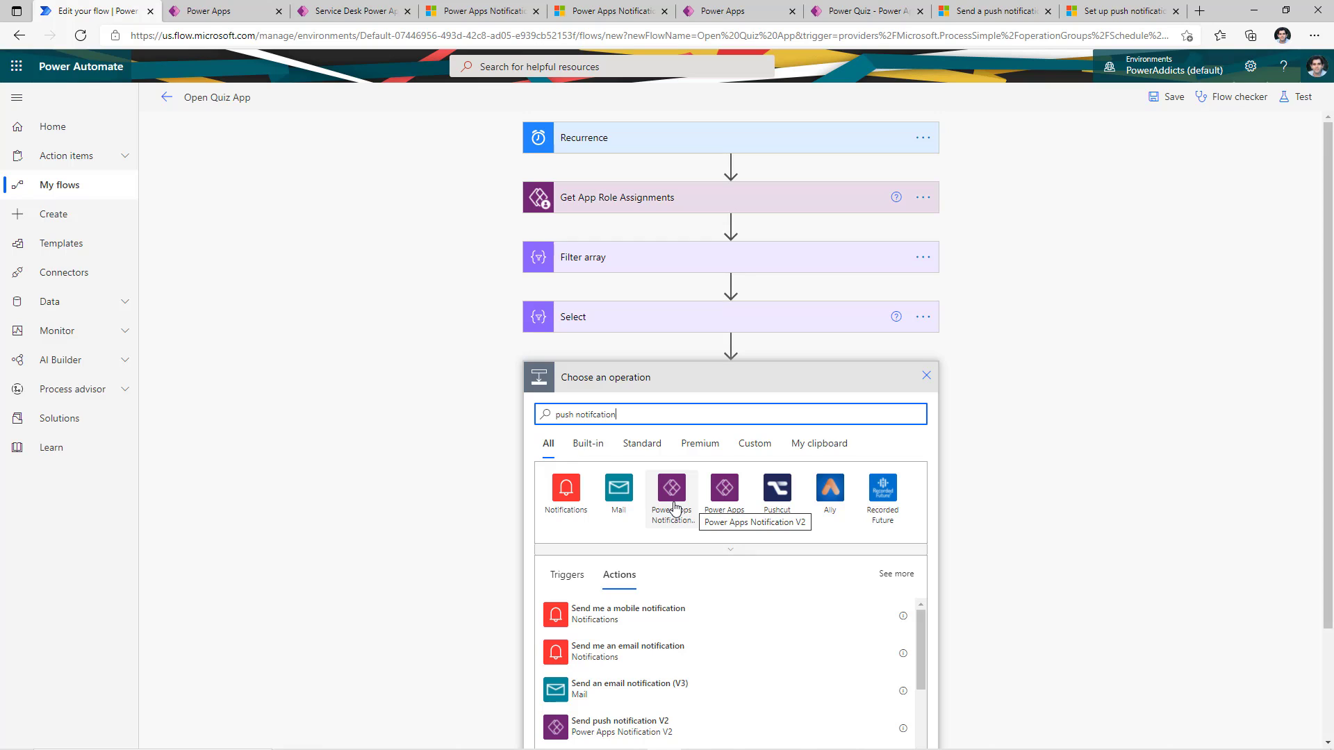
pyautogui.click(673, 505)
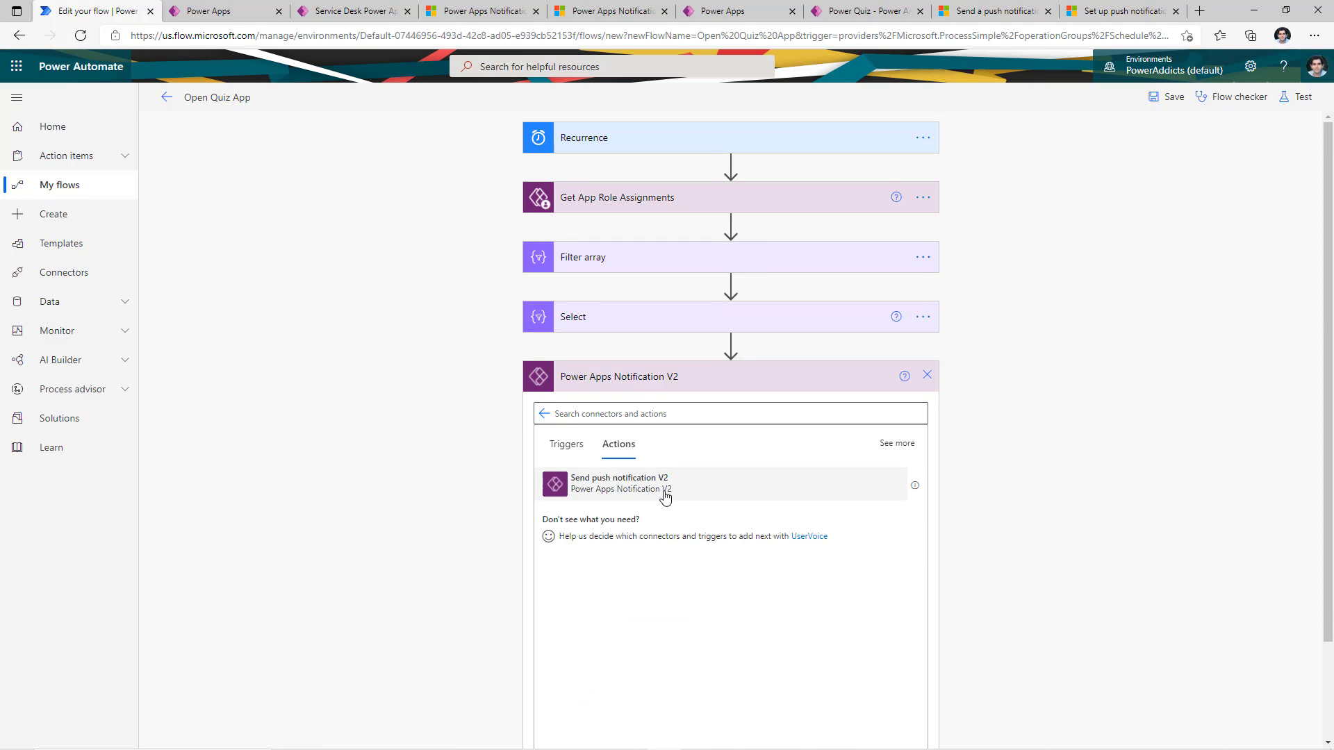
pyautogui.click(665, 496)
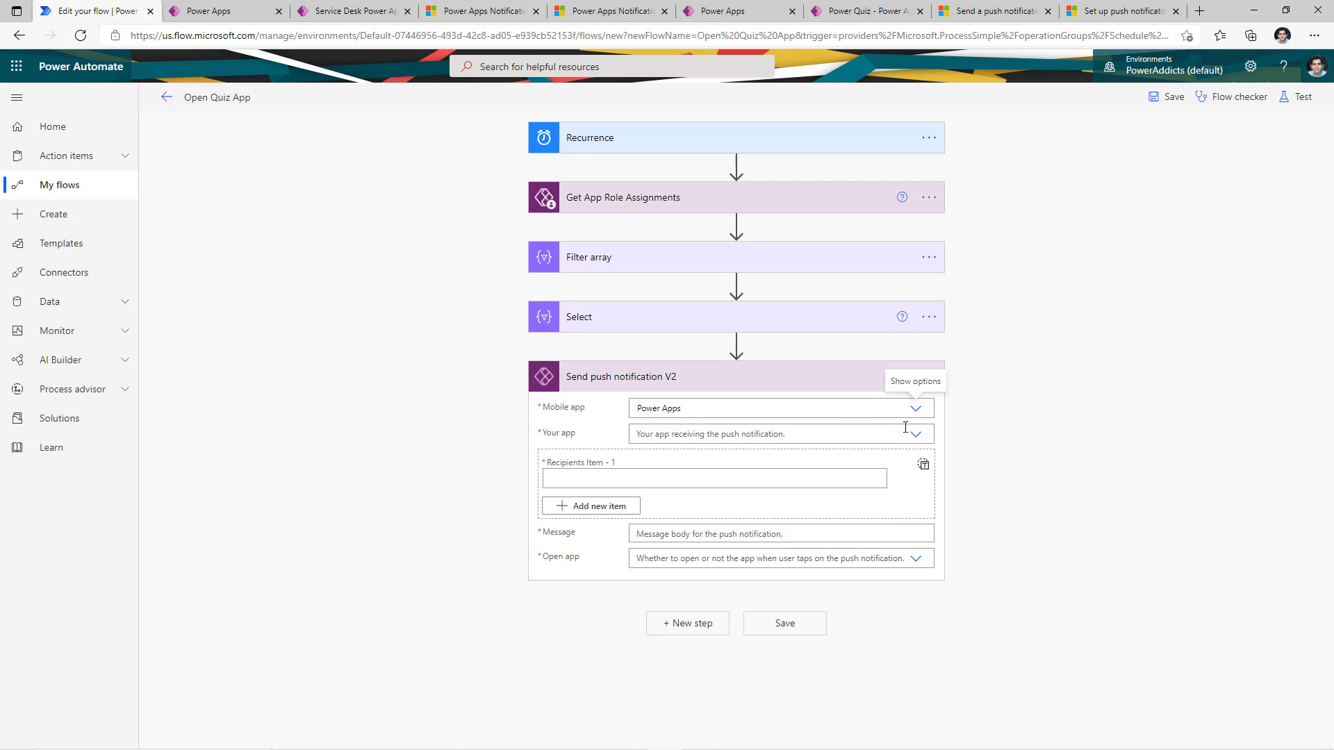
# Set the push notification's target app to Power Quiz and supply the Select action's Output as the entire recipients array
pyautogui.click(915, 435)
pyautogui.write('quiz')
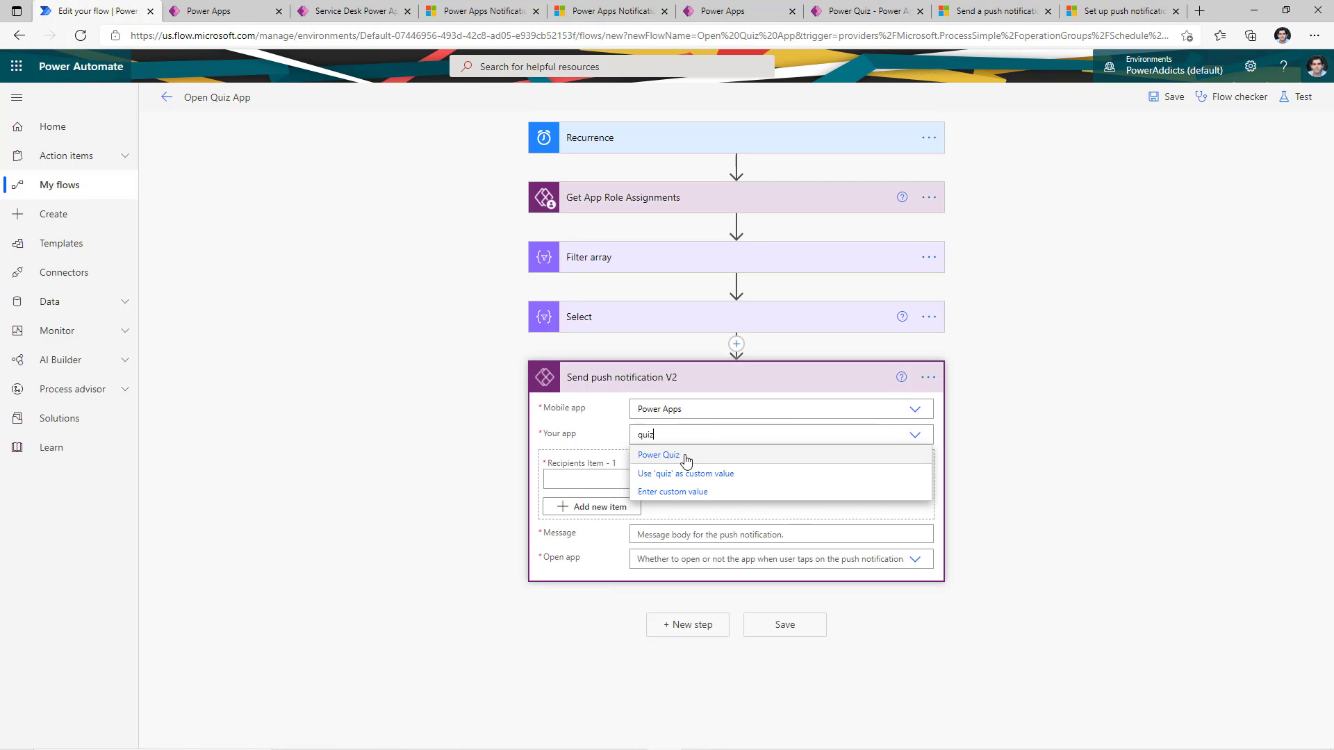
pyautogui.click(684, 457)
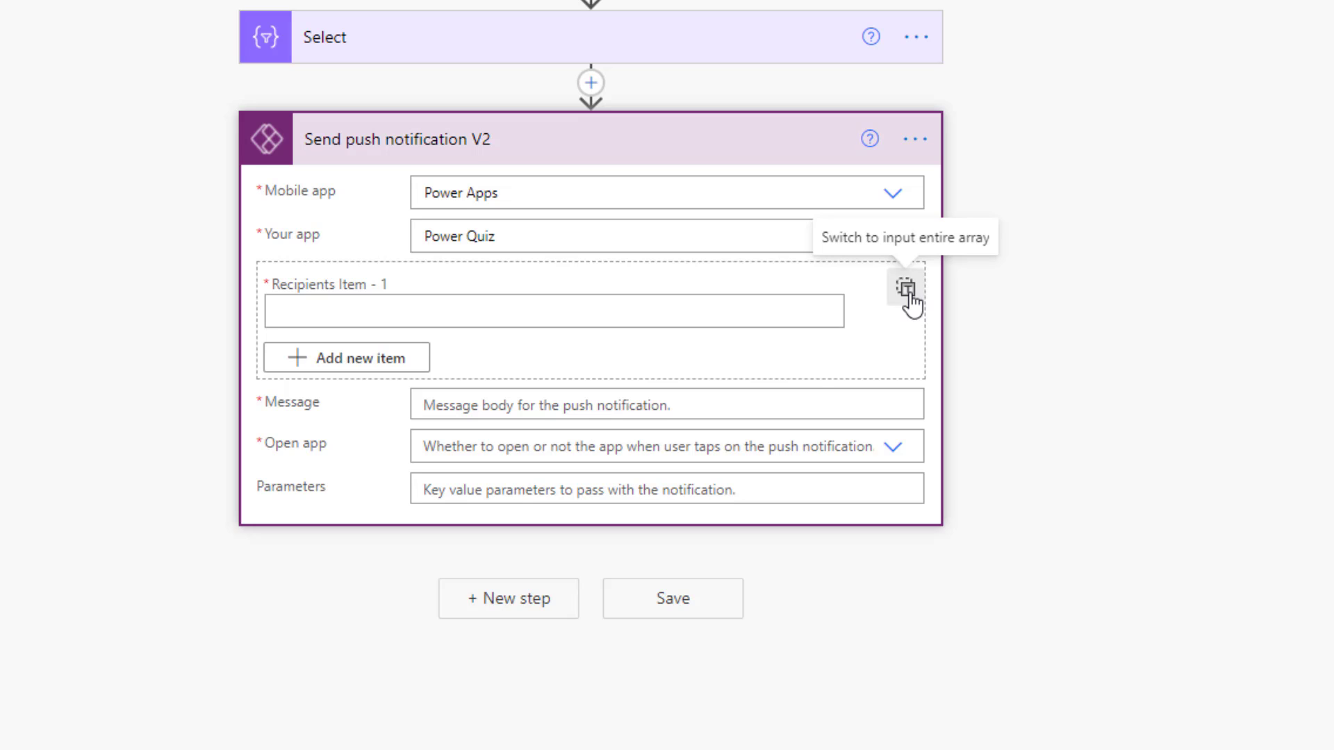
pyautogui.click(909, 299)
pyautogui.click(528, 332)
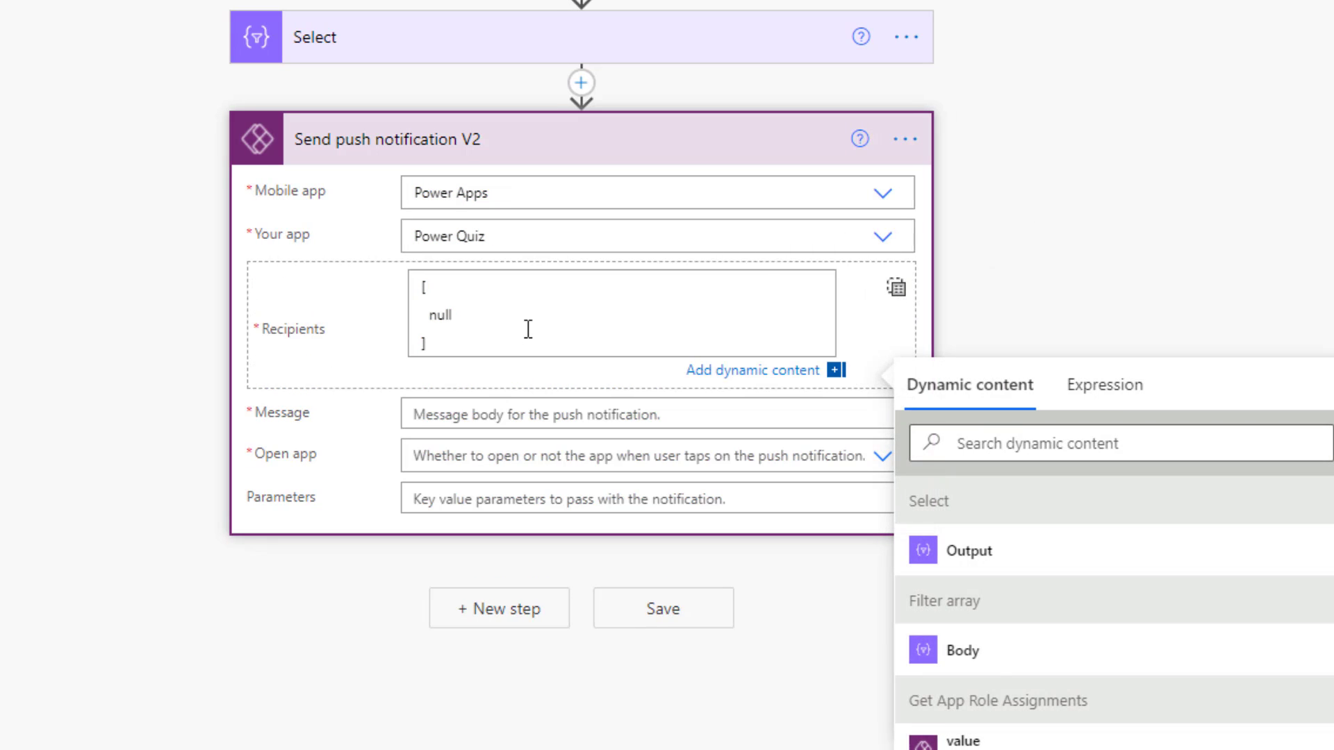
pyautogui.hotkey('ctrl', 'a')
pyautogui.press('BackSpace')
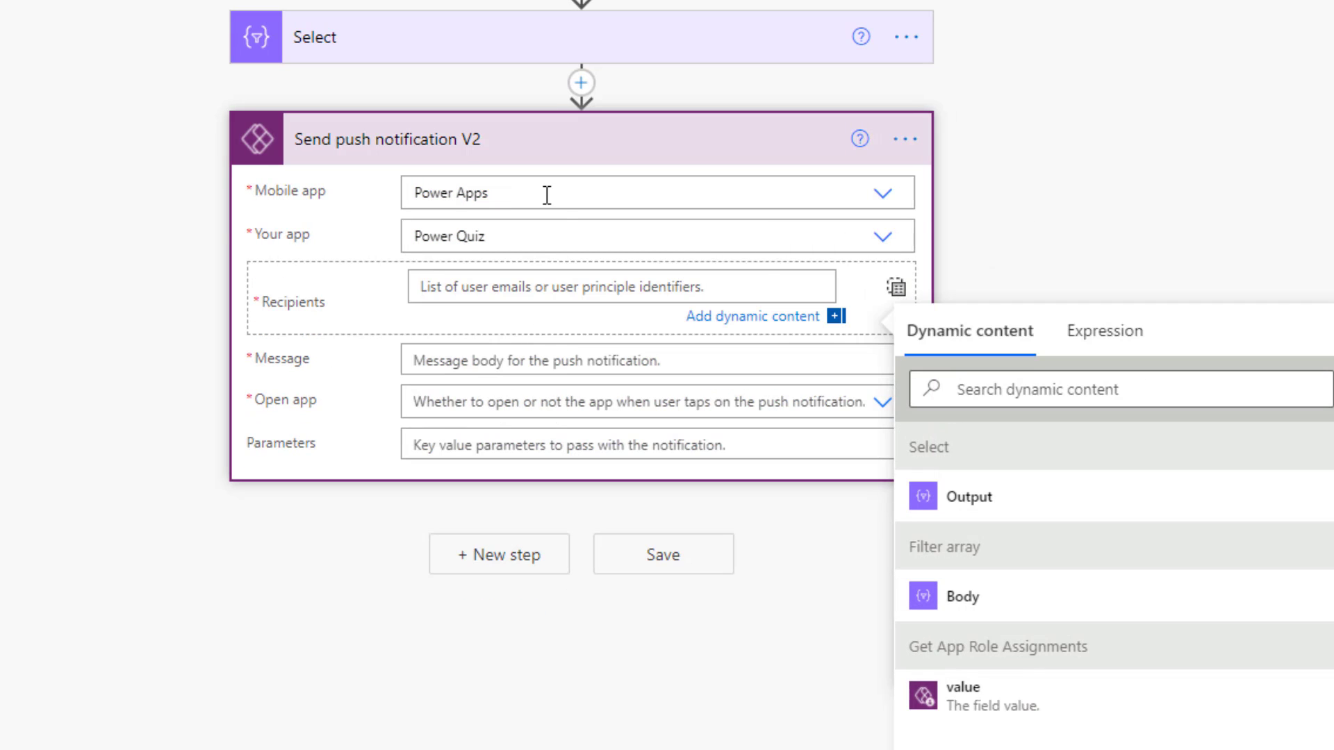
pyautogui.click(981, 502)
# Enter the message "Reminder to take the quiz today", set Open app to Yes and save the flow
pyautogui.click(500, 364)
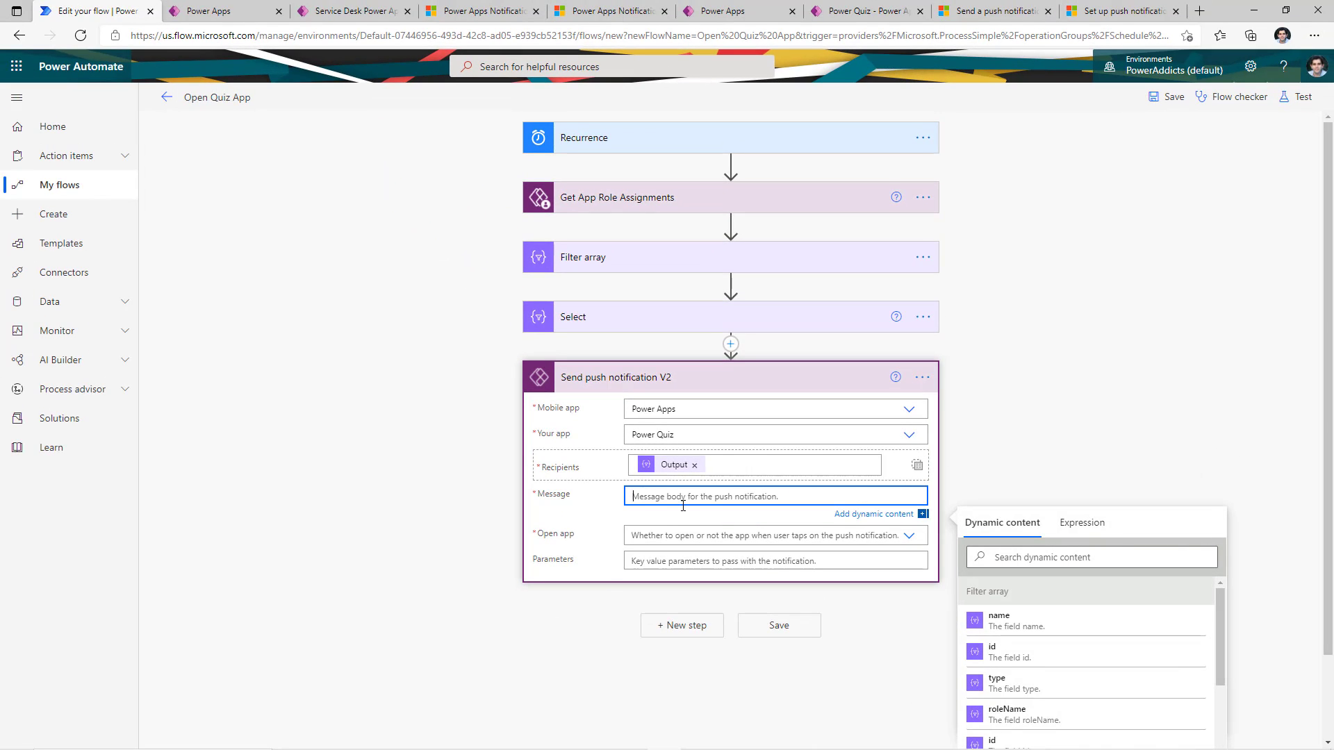
pyautogui.write('Reminder to take the quiz today')
pyautogui.click(909, 532)
pyautogui.click(657, 540)
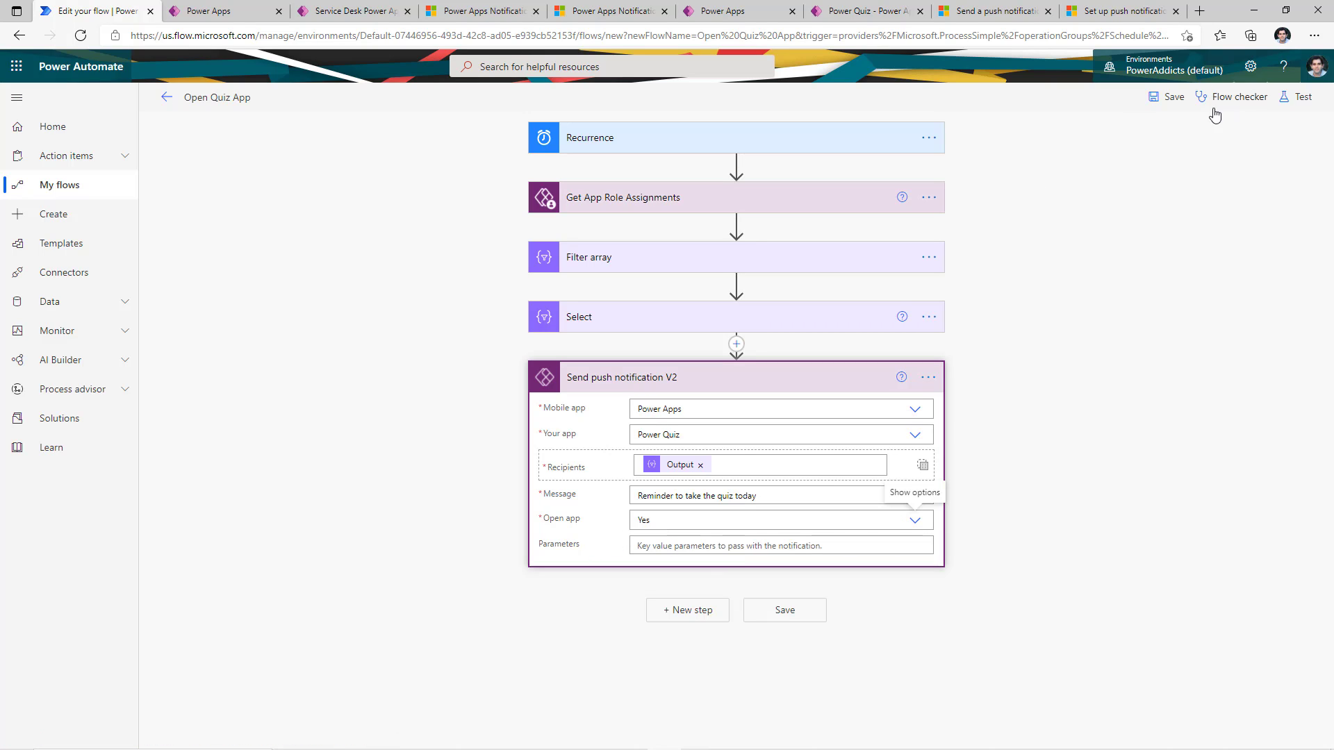
pyautogui.click(1170, 101)
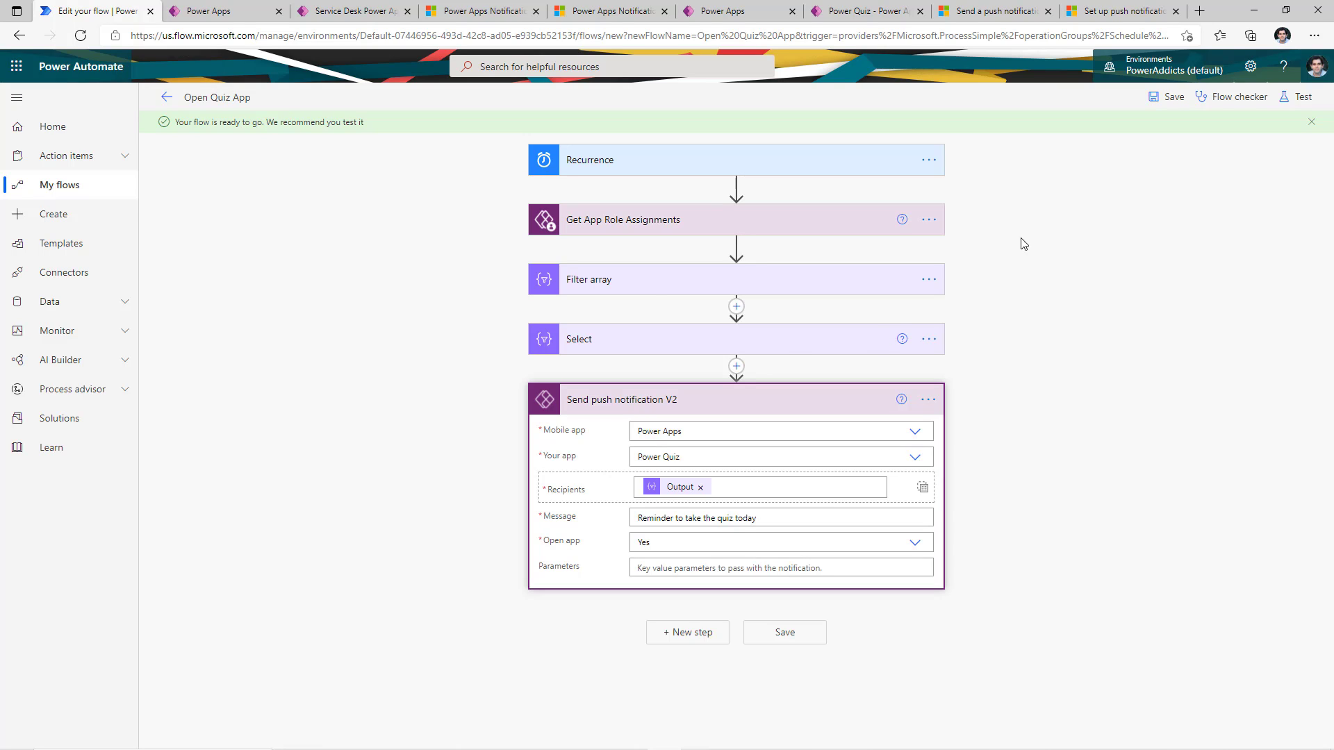
# Change the Filter array condition to roleName is equal to Owner, and save and manually test the flow
pyautogui.click(623, 281)
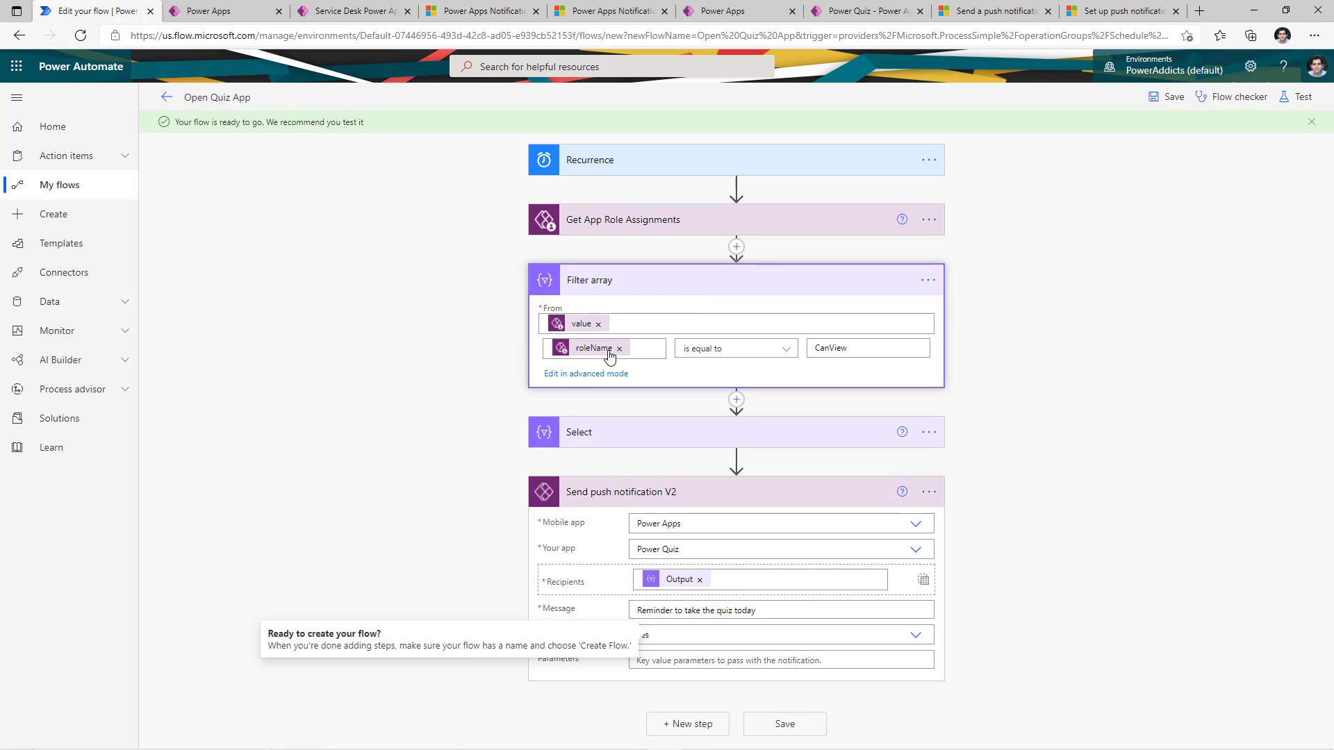
pyautogui.doubleClick(820, 343)
pyautogui.write('Owner')
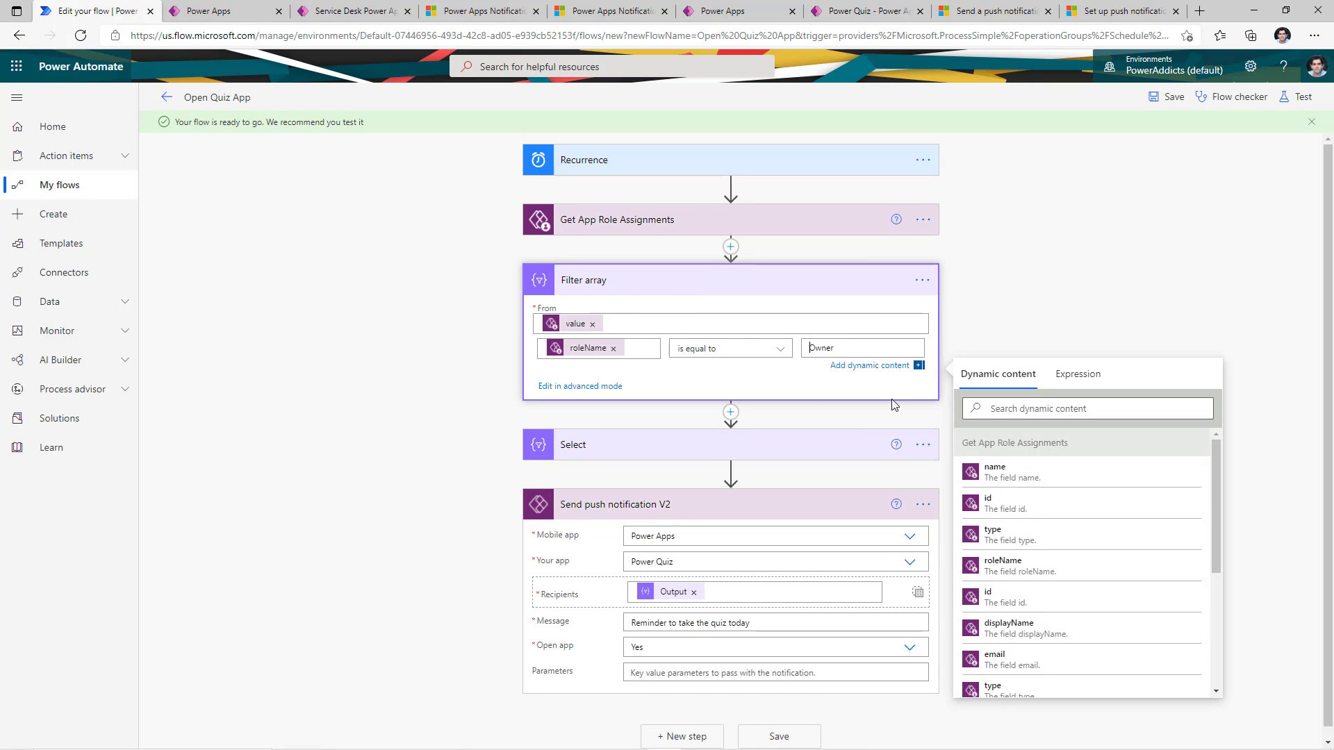
pyautogui.click(1010, 289)
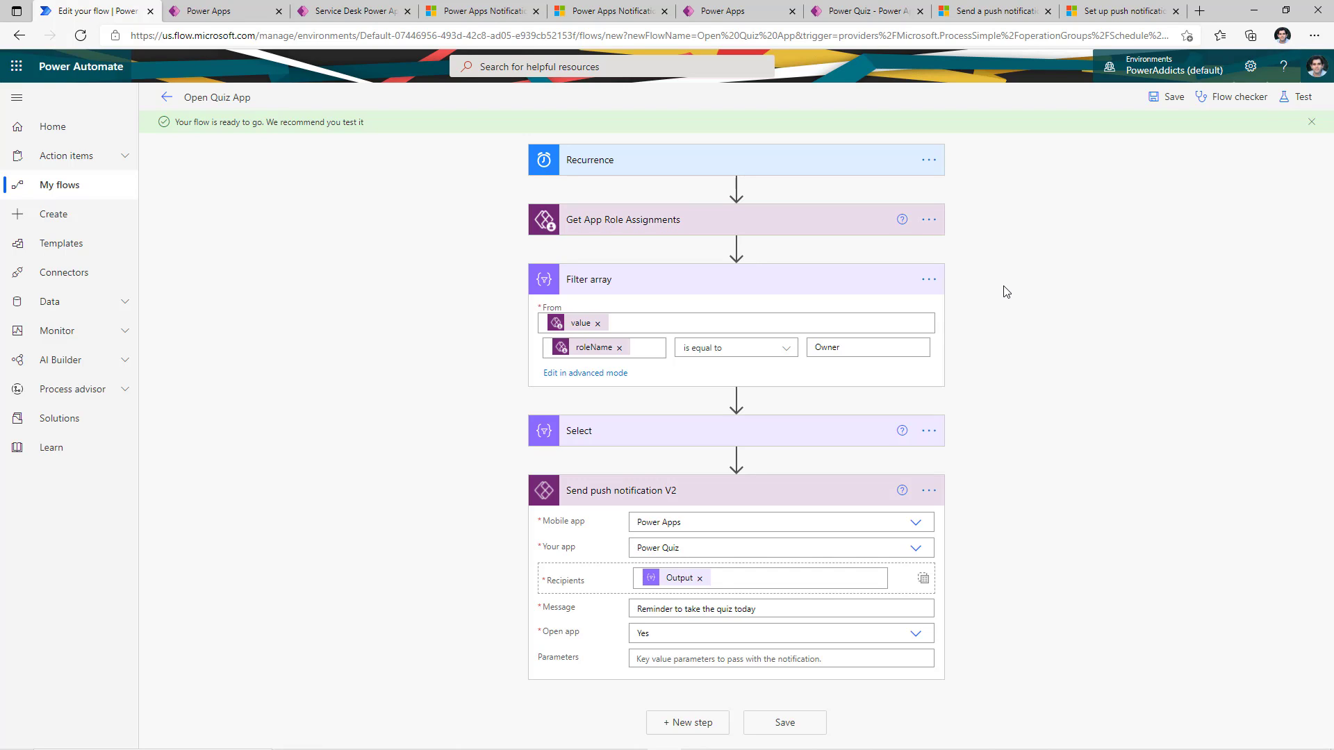
pyautogui.click(1307, 100)
pyautogui.click(1138, 723)
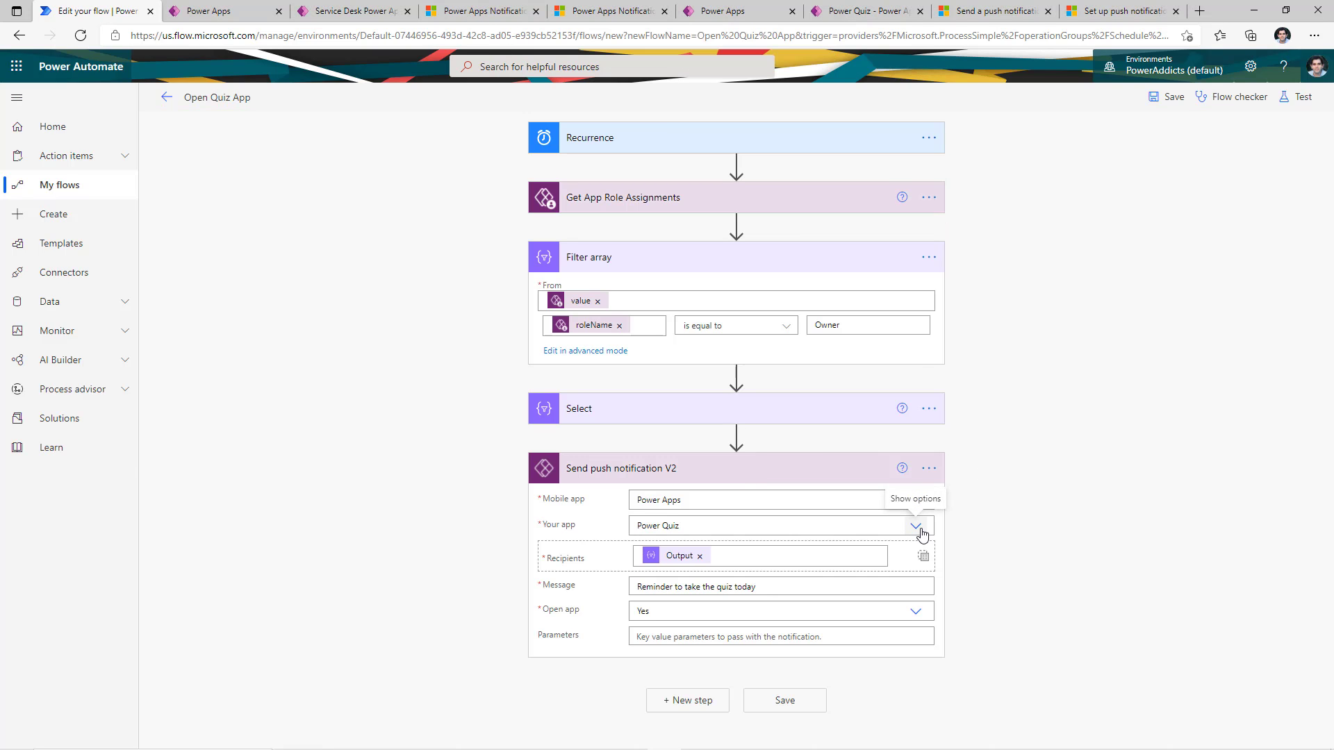
# Retarget the push notification to Admin App - Emergency Response App with the message "Open App" and the entity Account
pyautogui.click(916, 527)
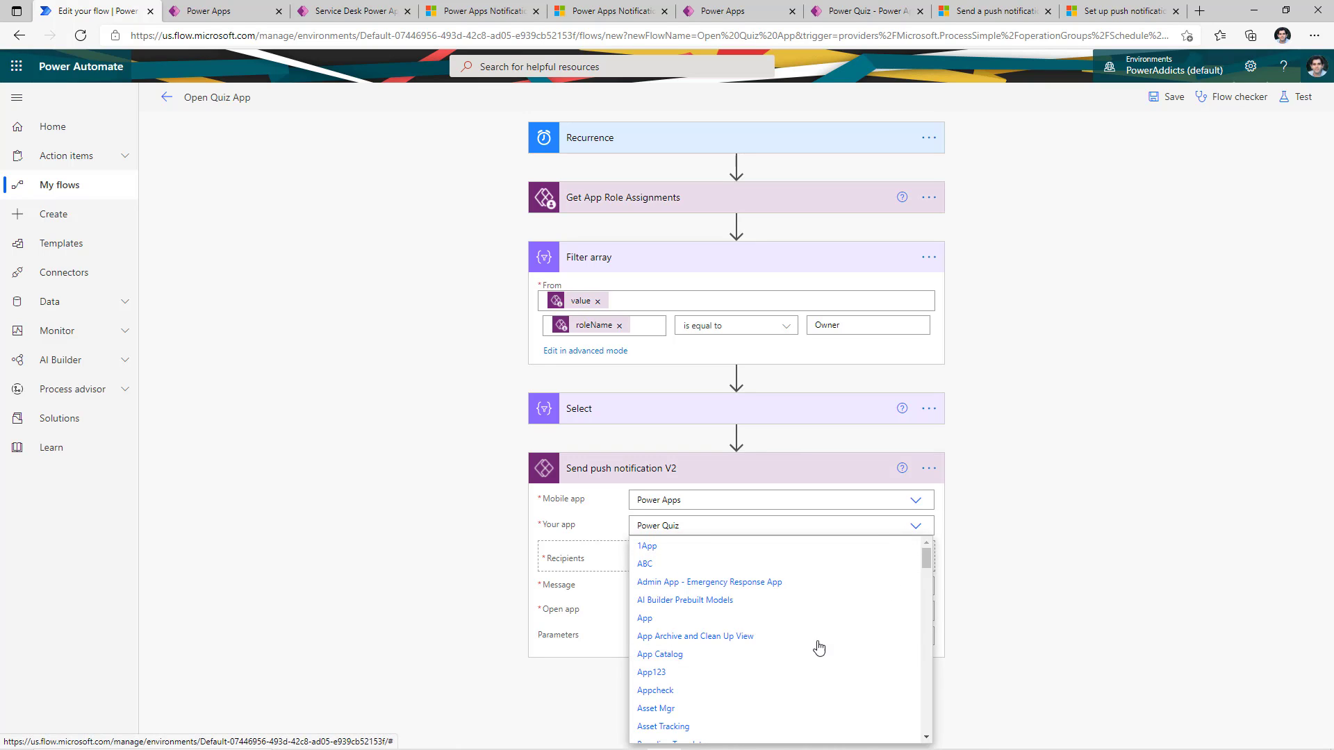
pyautogui.click(741, 588)
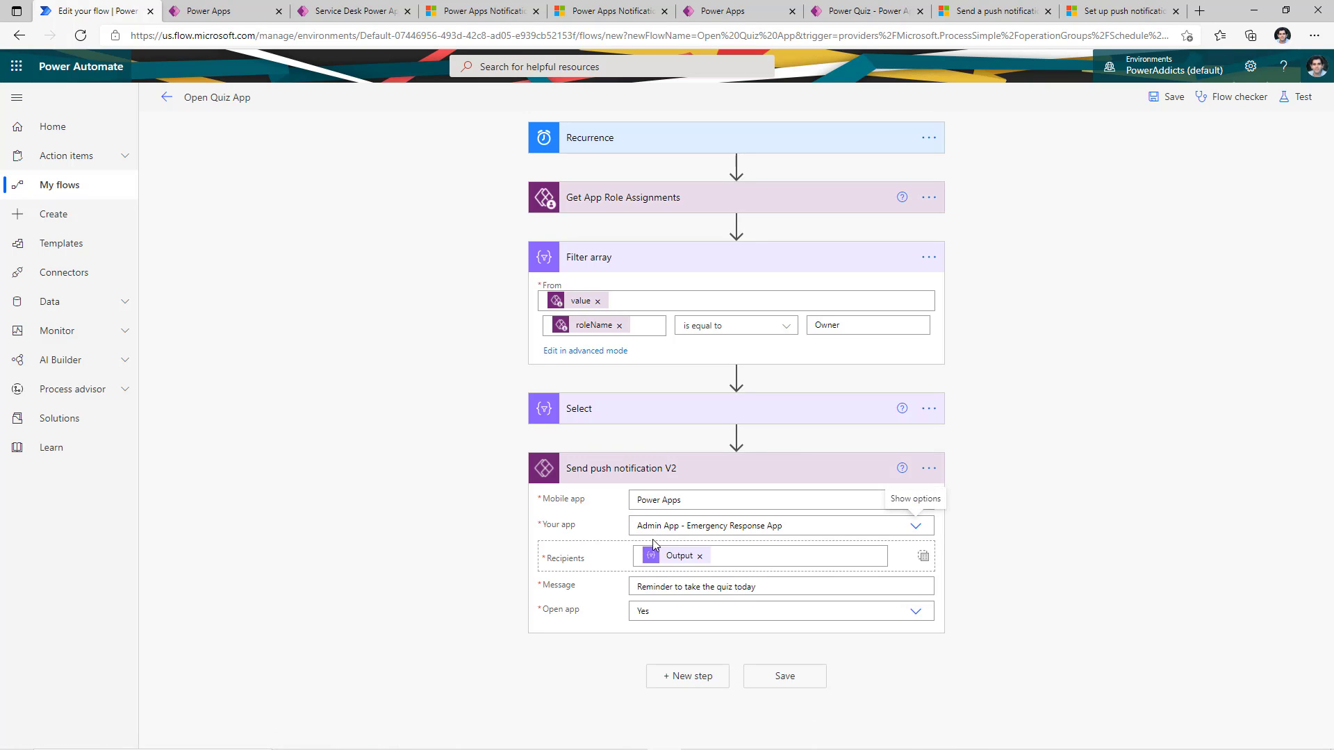
pyautogui.scroll(-1, 966, 535)
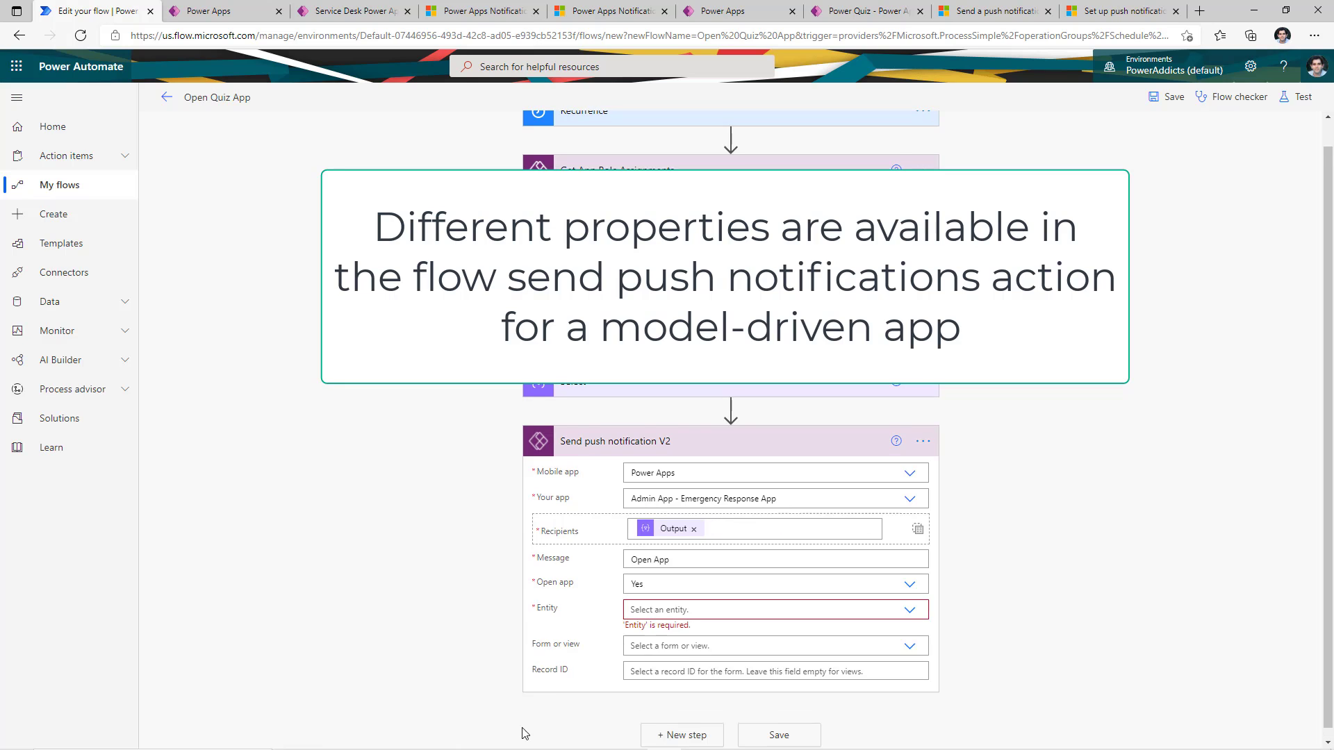
pyautogui.scroll(-1, 605, 597)
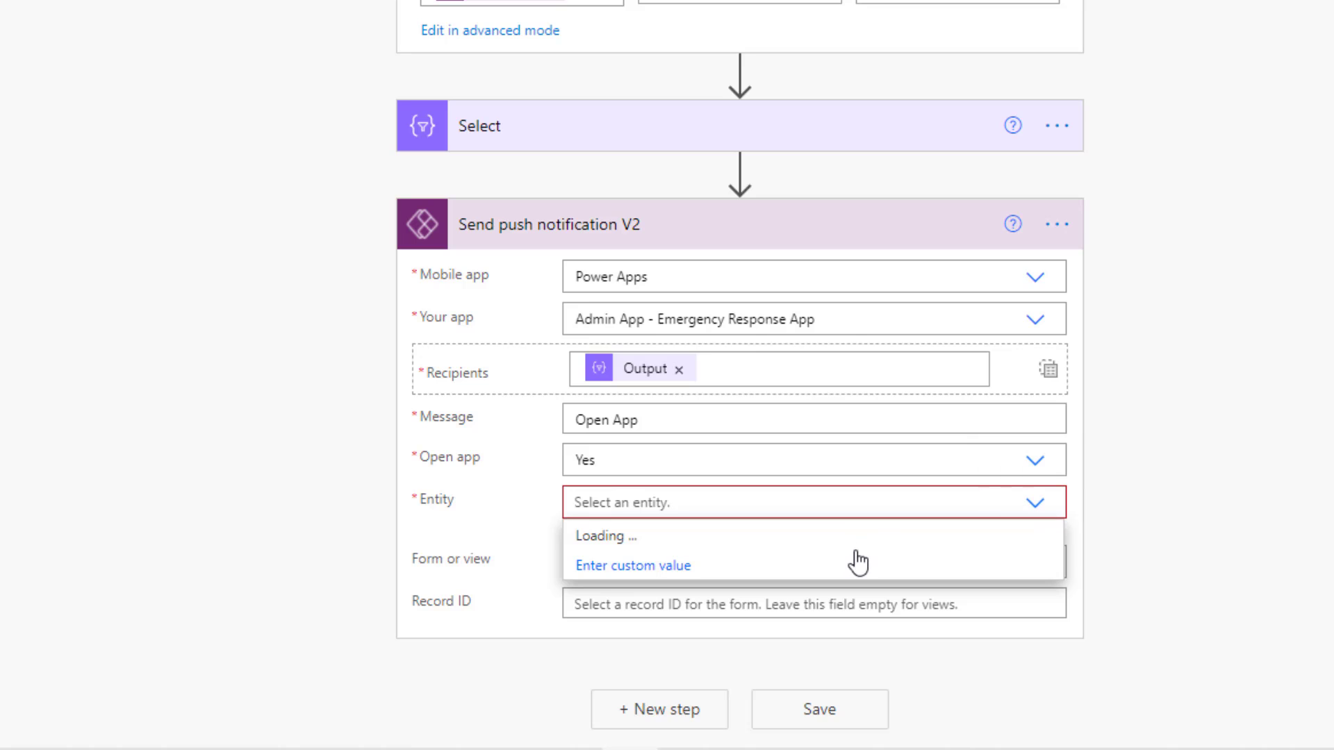
pyautogui.click(640, 546)
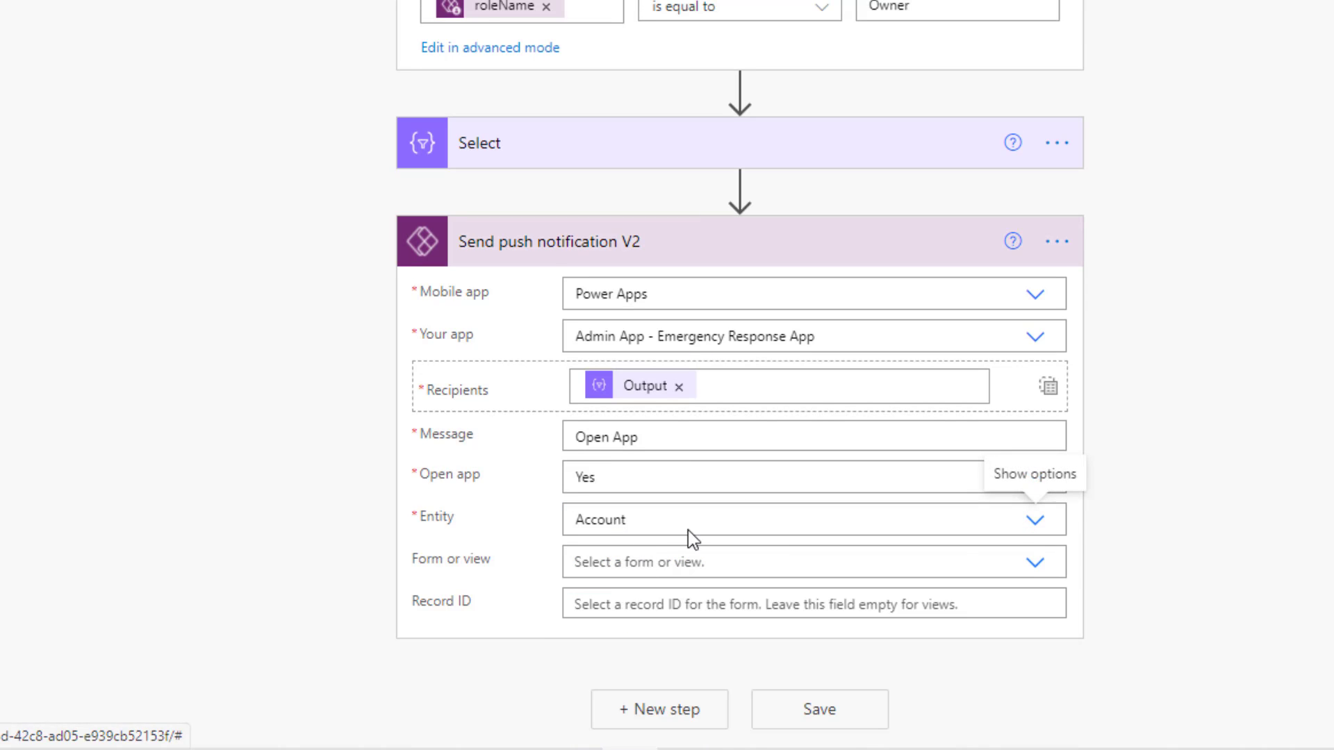
# Set the notification's form or view to View - All Accounts, and save and manually test the flow
pyautogui.click(1034, 568)
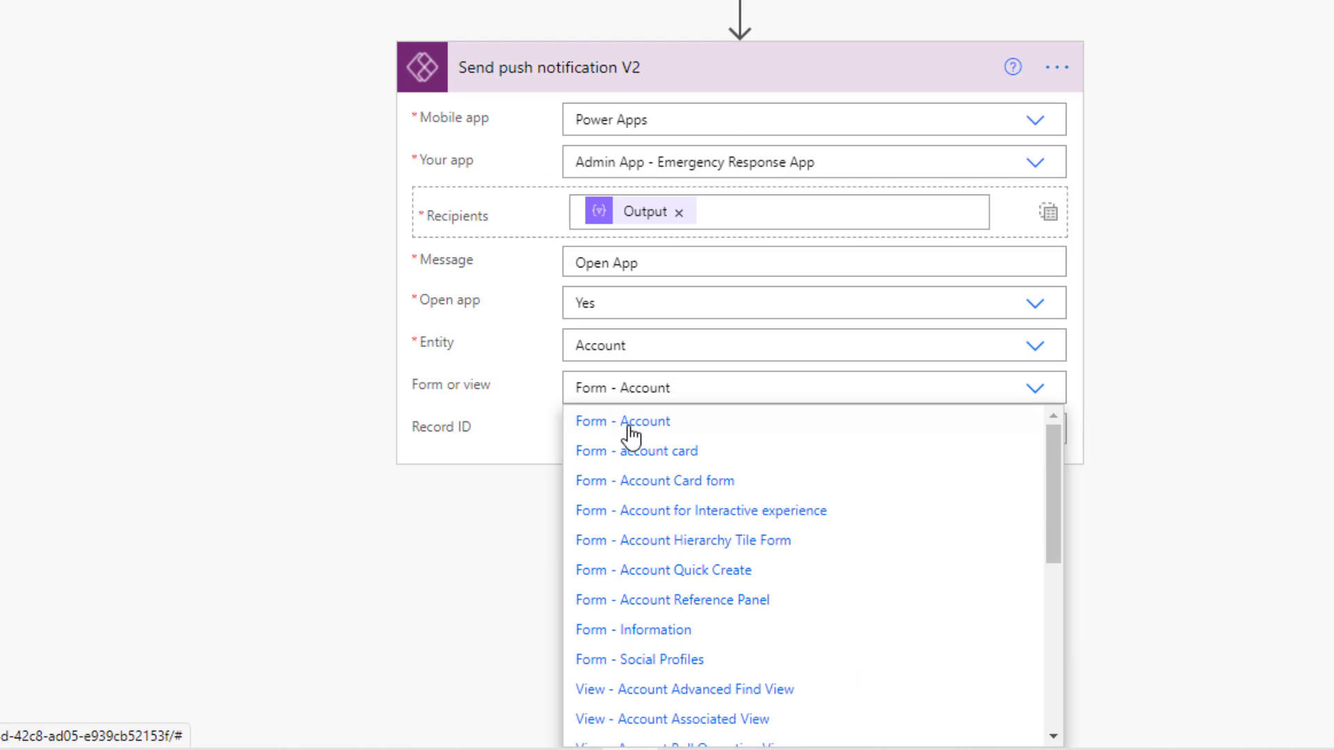
pyautogui.scroll(-3, 661, 551)
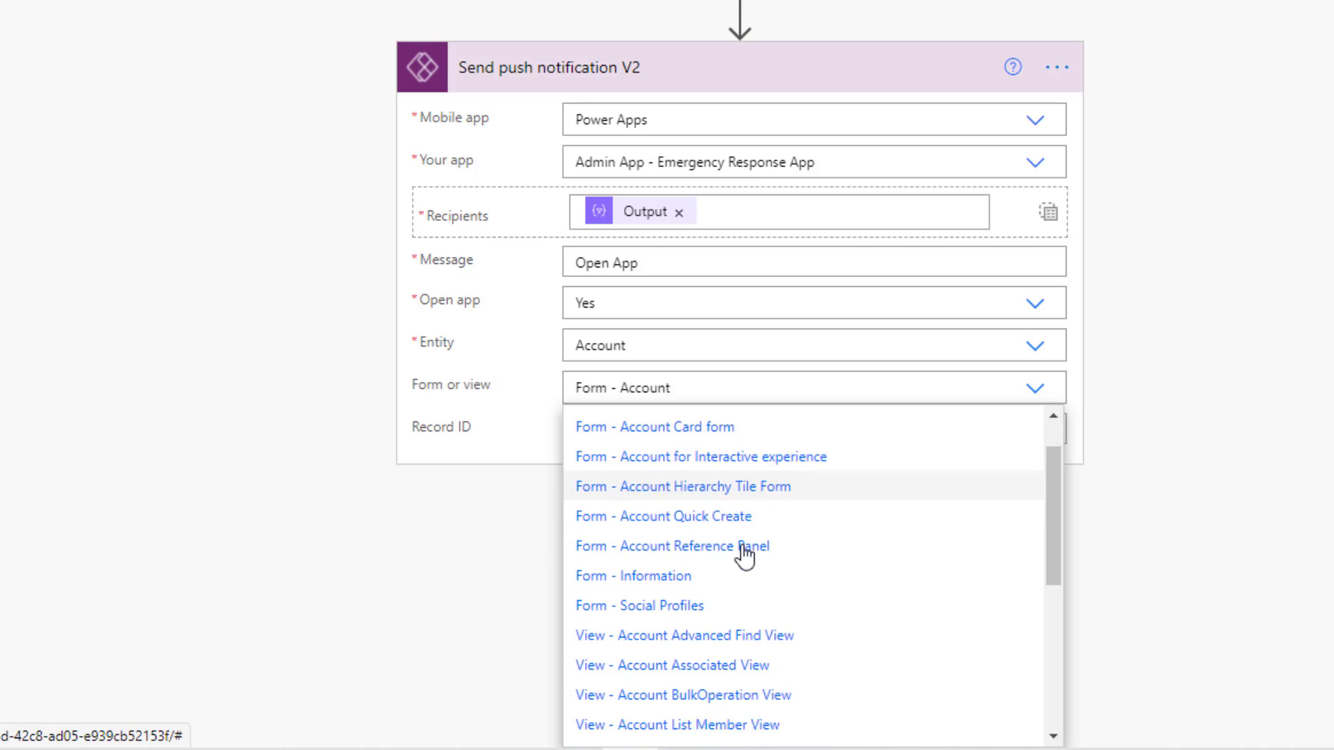
pyautogui.moveTo(1053, 529); pyautogui.dragTo(1012, 740)
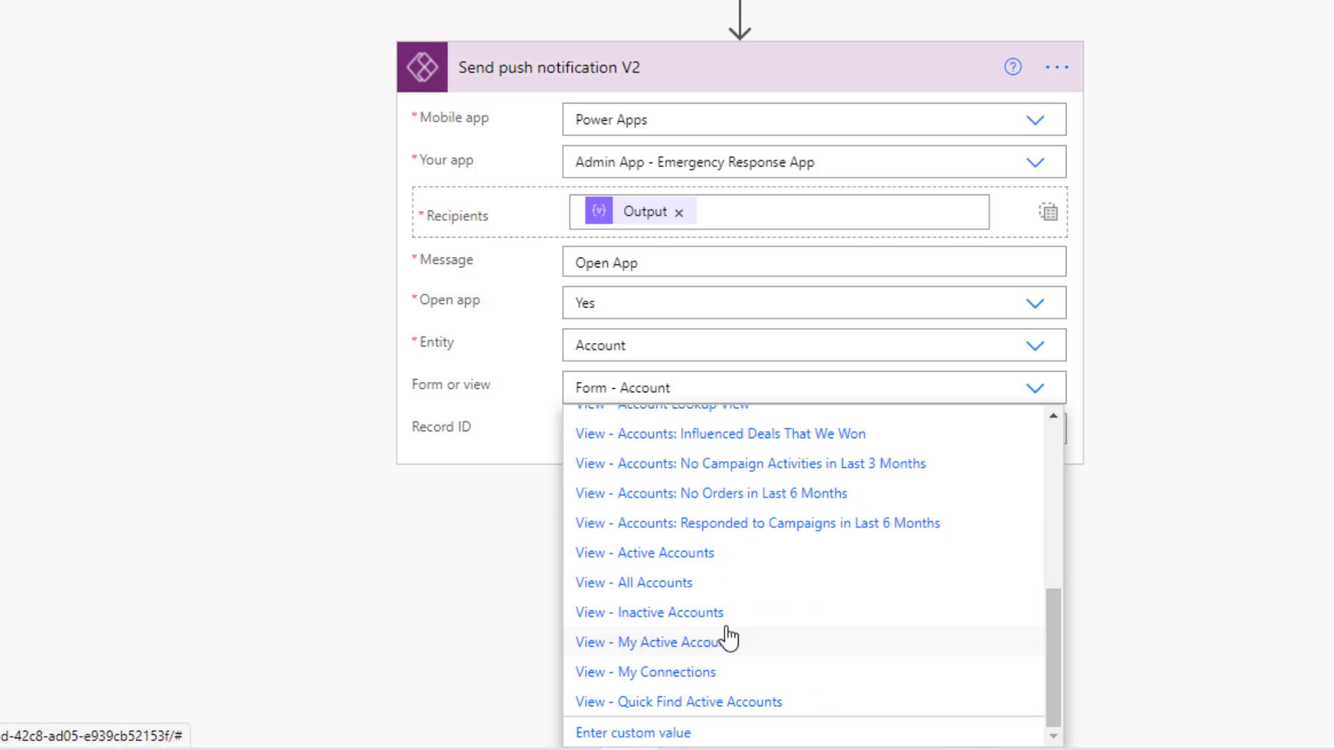
pyautogui.click(690, 587)
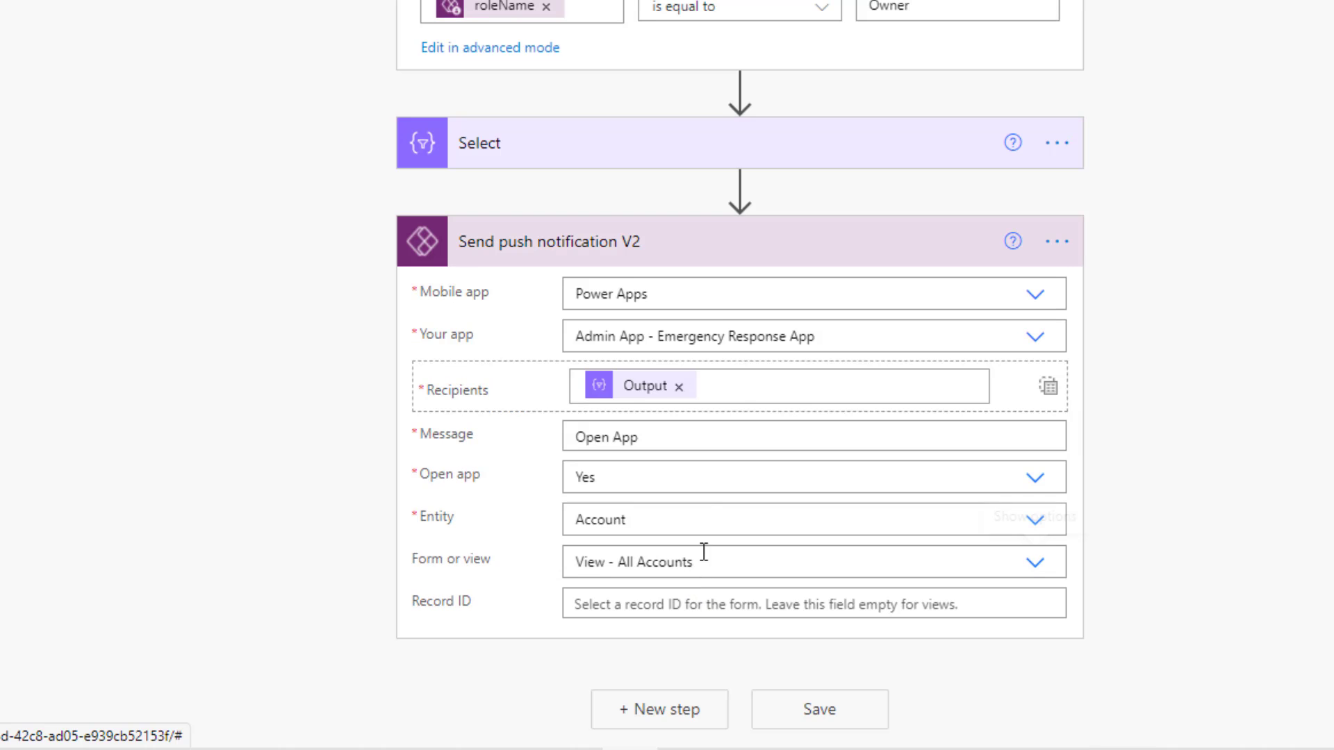
pyautogui.click(1297, 102)
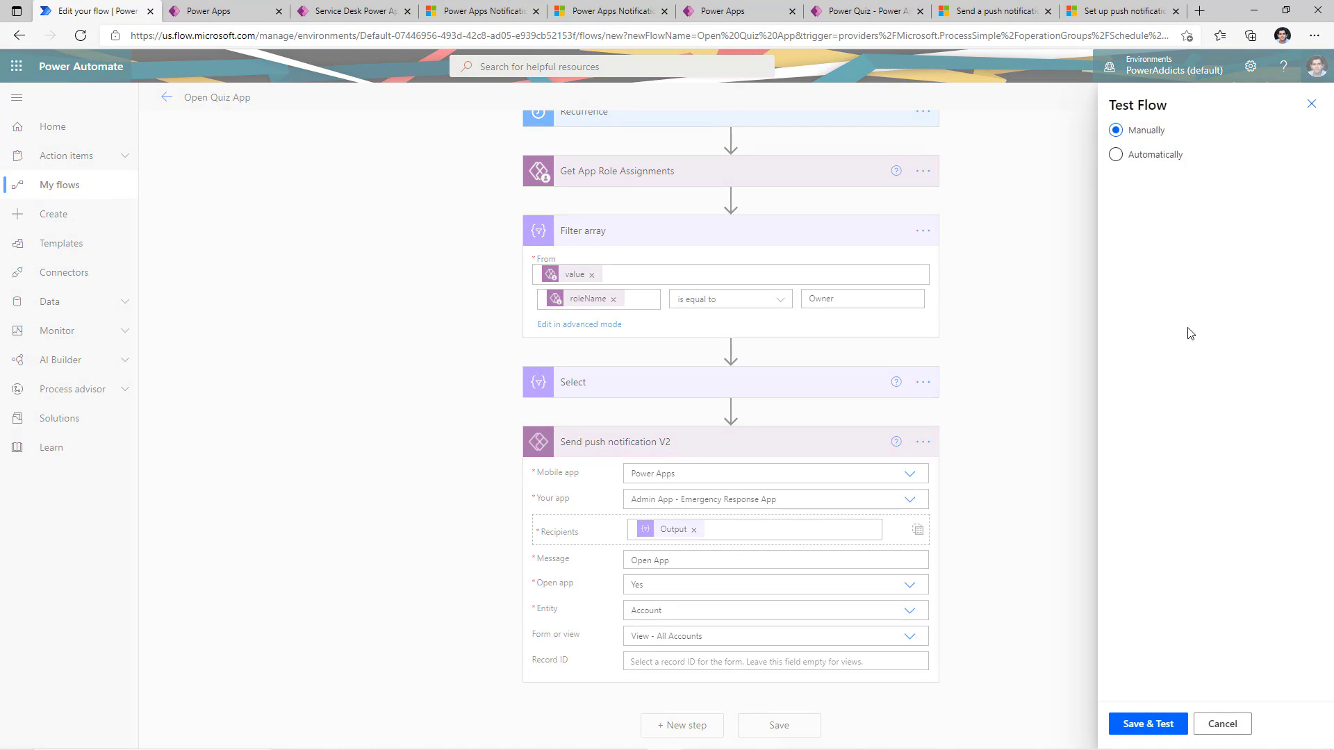
pyautogui.click(1148, 725)
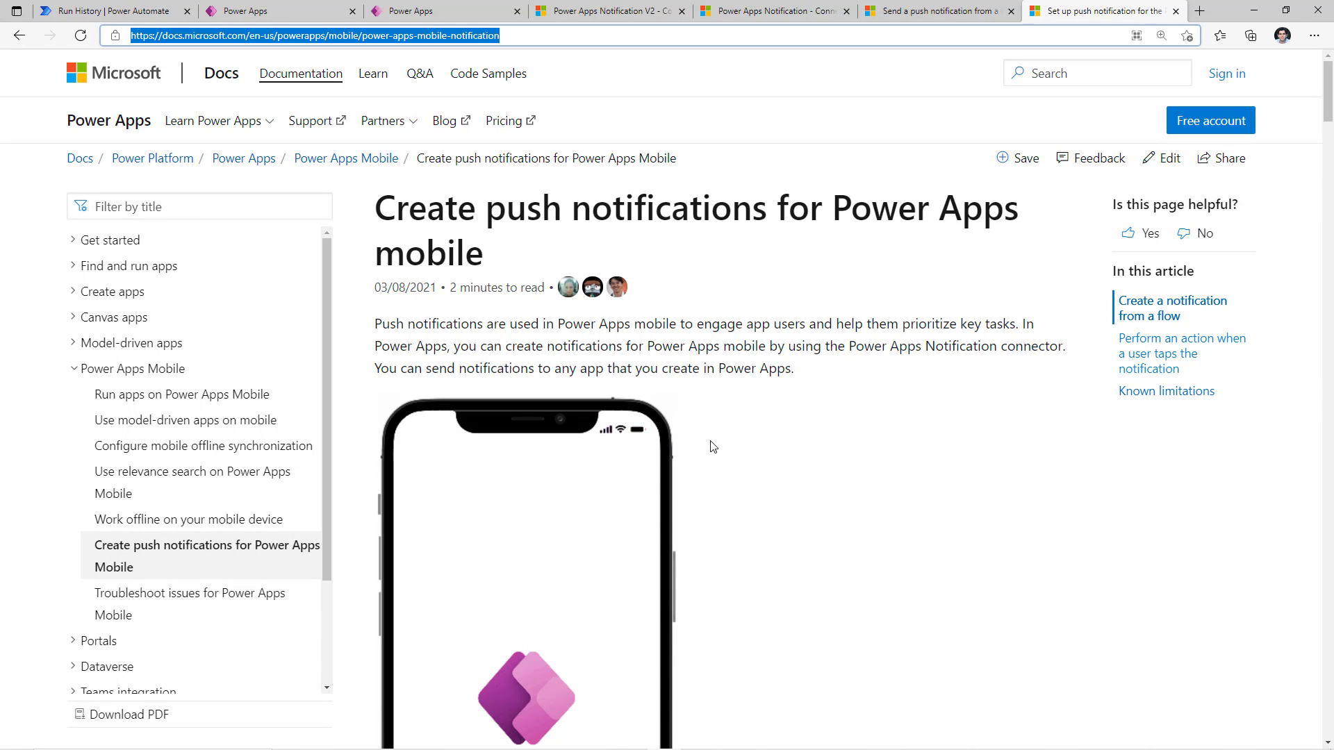
# Read the Microsoft Docs article on Power Apps mobile push notifications, including its sections on parameters, start page and known limitations
pyautogui.scroll(-9, 698, 369)
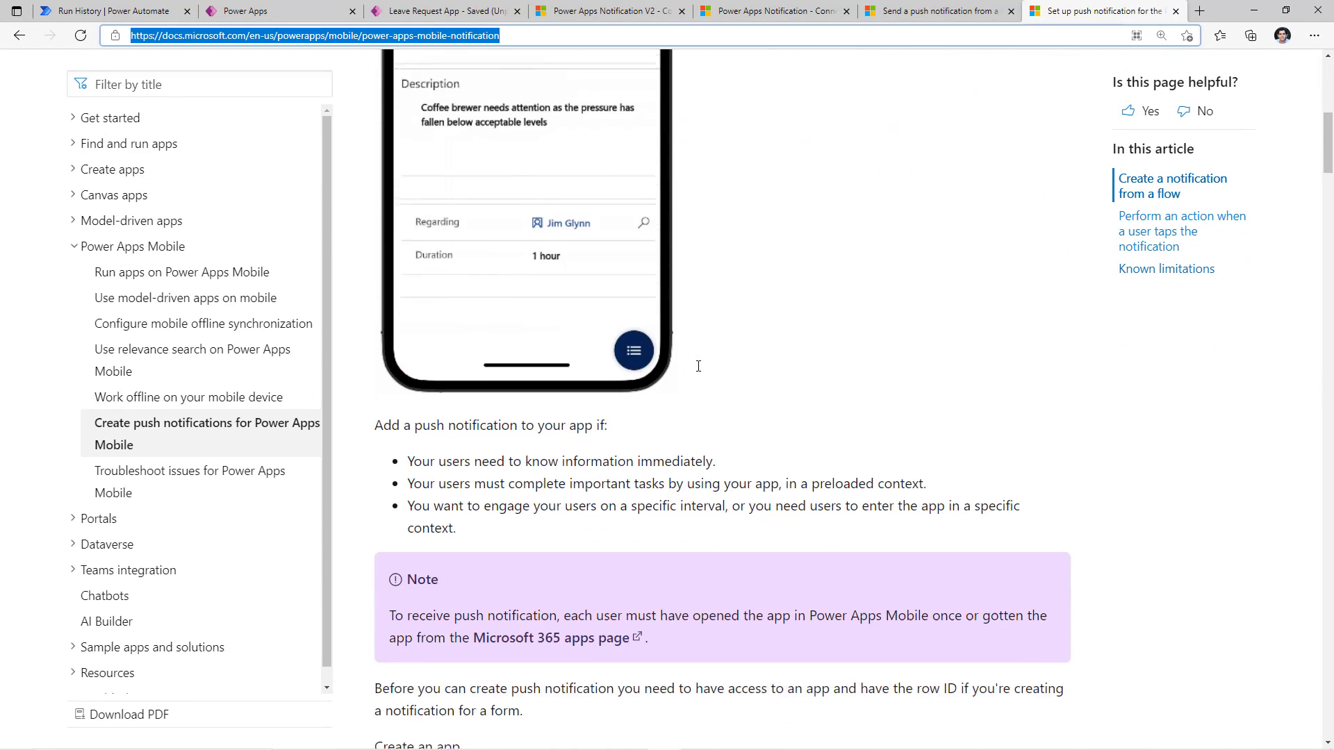
pyautogui.scroll(-15, 699, 366)
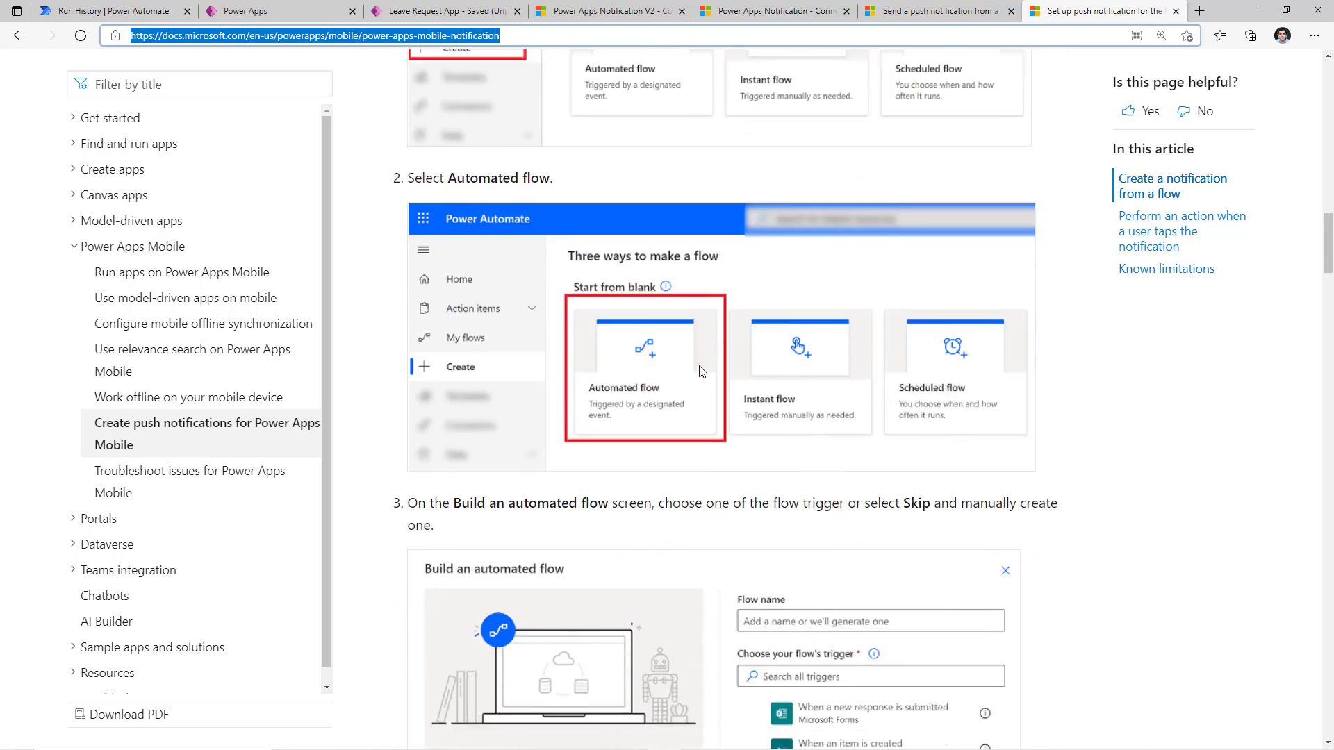
pyautogui.scroll(-20, 700, 370)
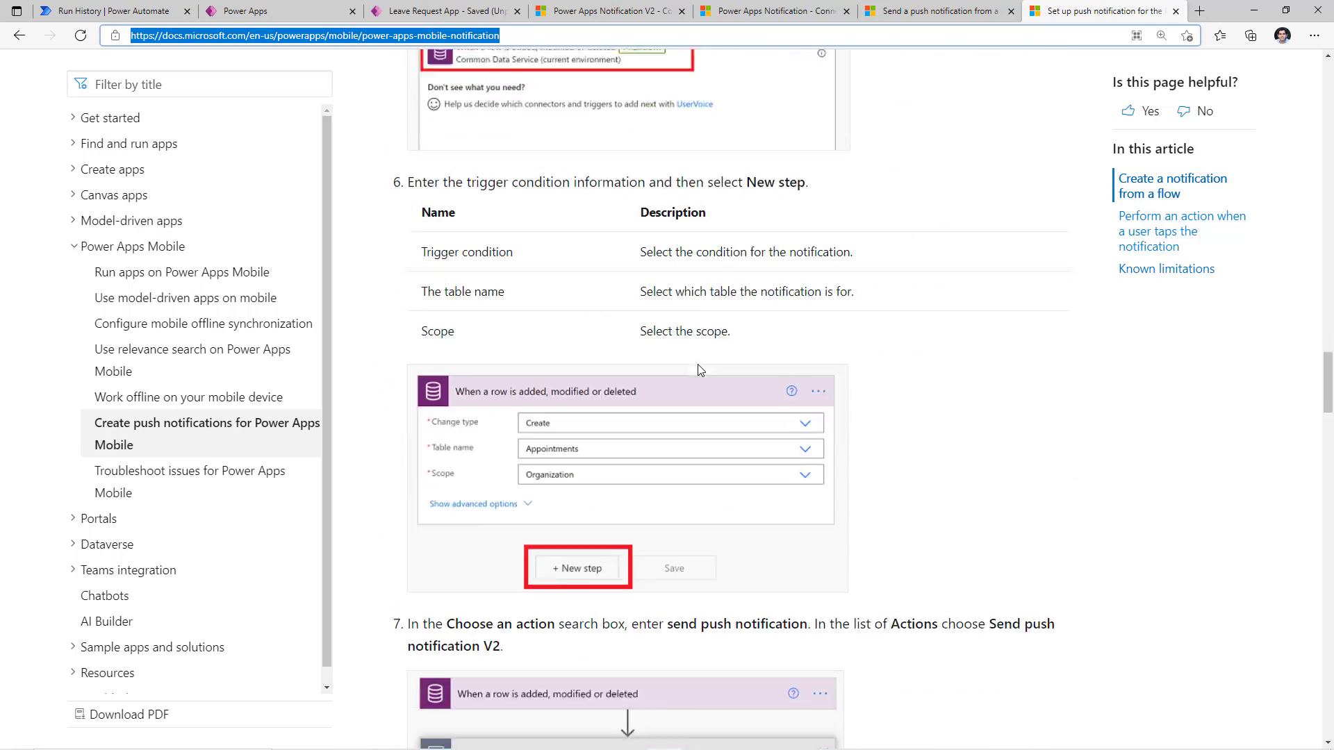
pyautogui.scroll(-13, 700, 370)
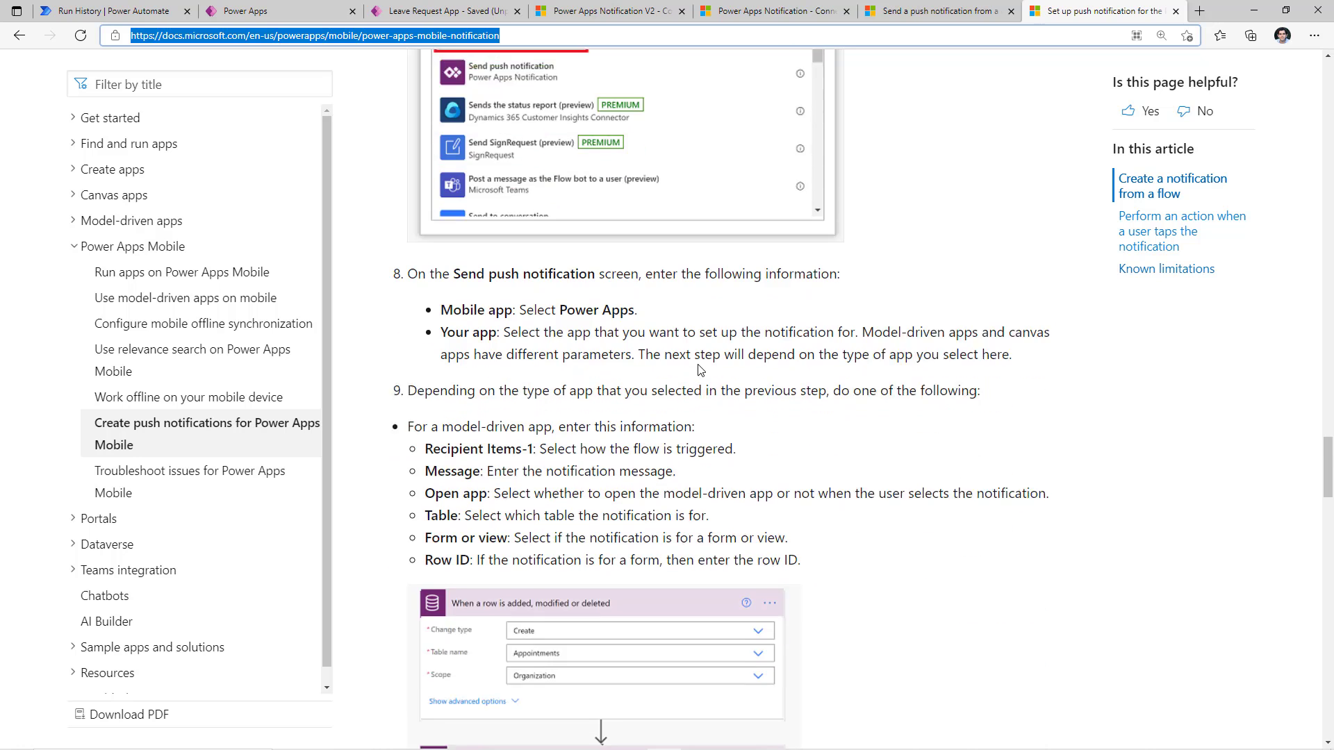
pyautogui.scroll(-8, 701, 369)
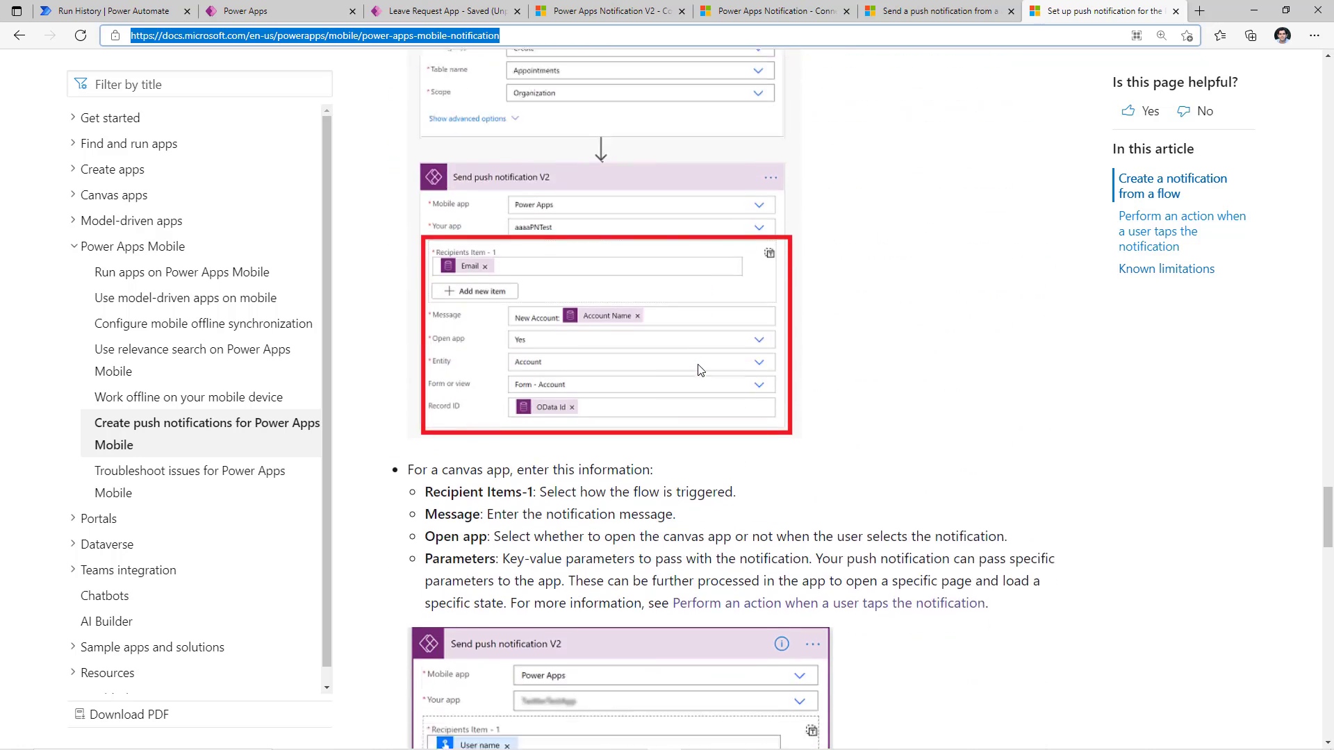
pyautogui.scroll(-12, 700, 371)
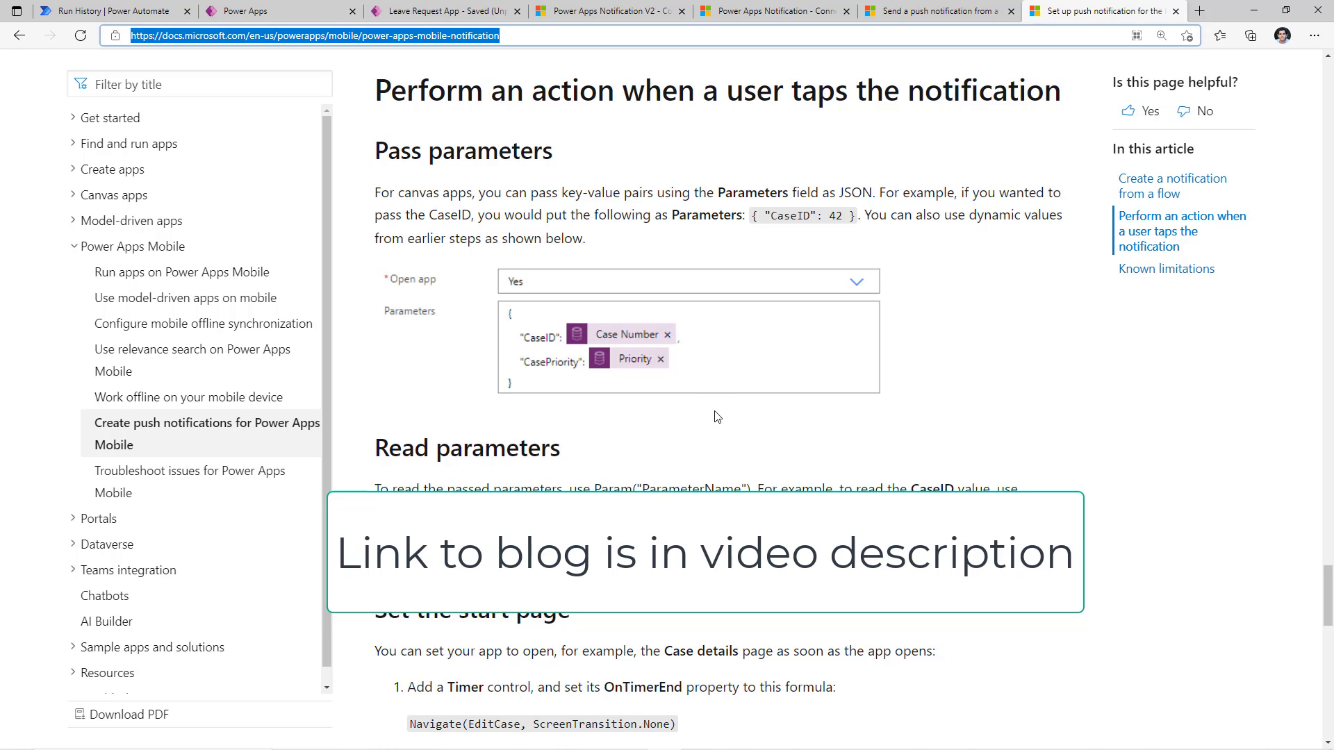
pyautogui.scroll(-3, 717, 417)
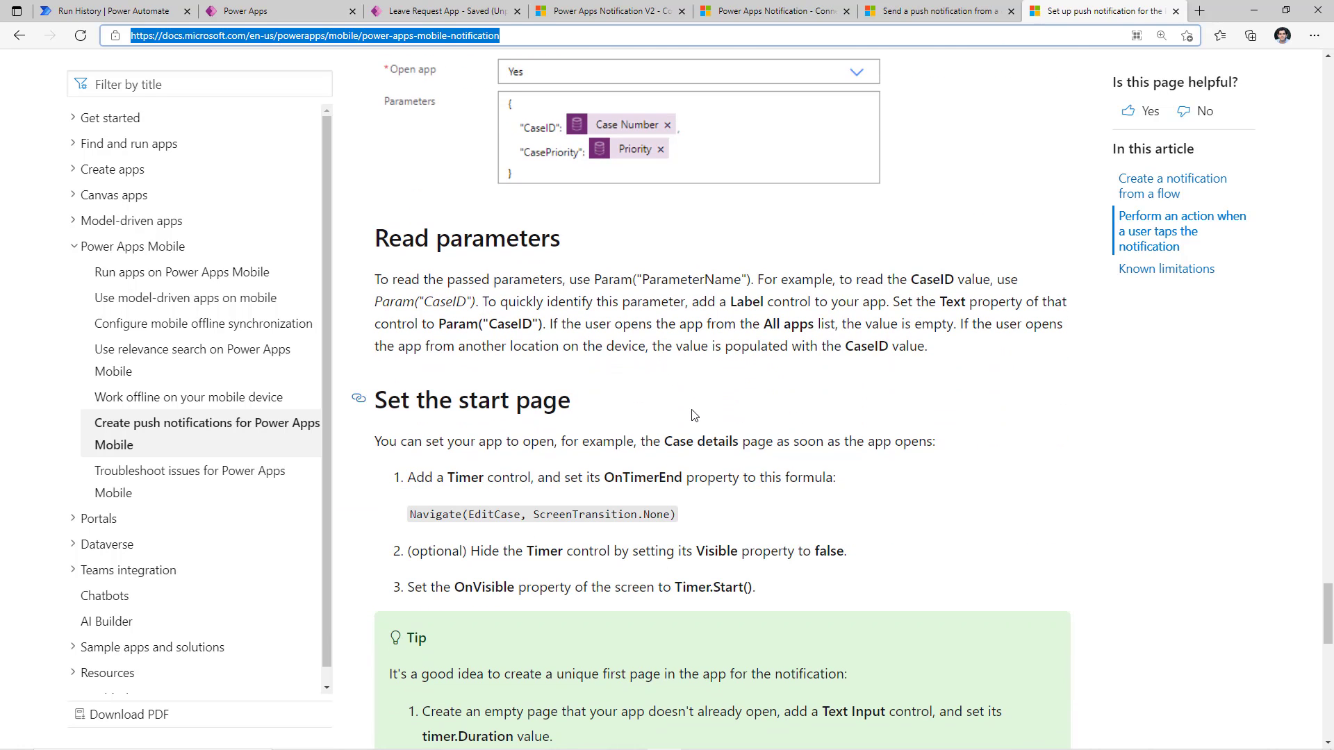
pyautogui.scroll(-3, 693, 417)
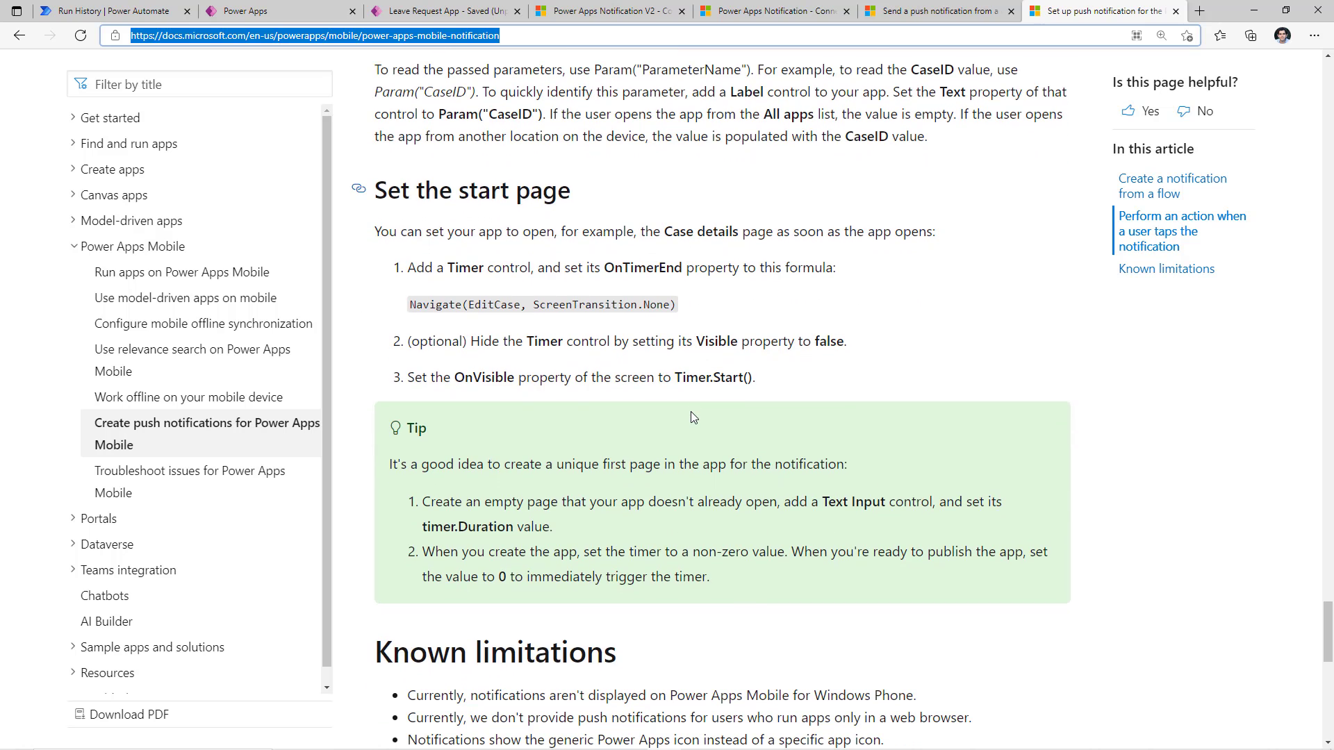
pyautogui.scroll(-4, 692, 415)
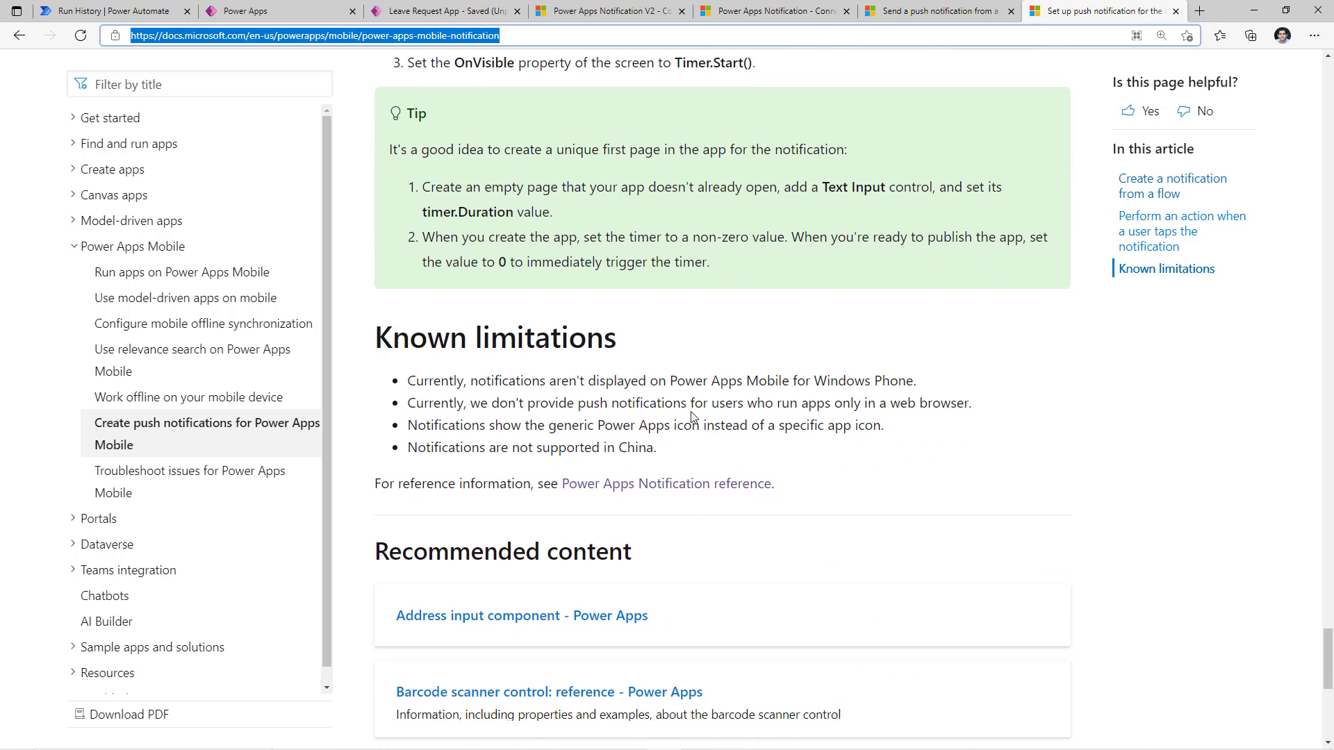
pyautogui.scroll(7, 833, 171)
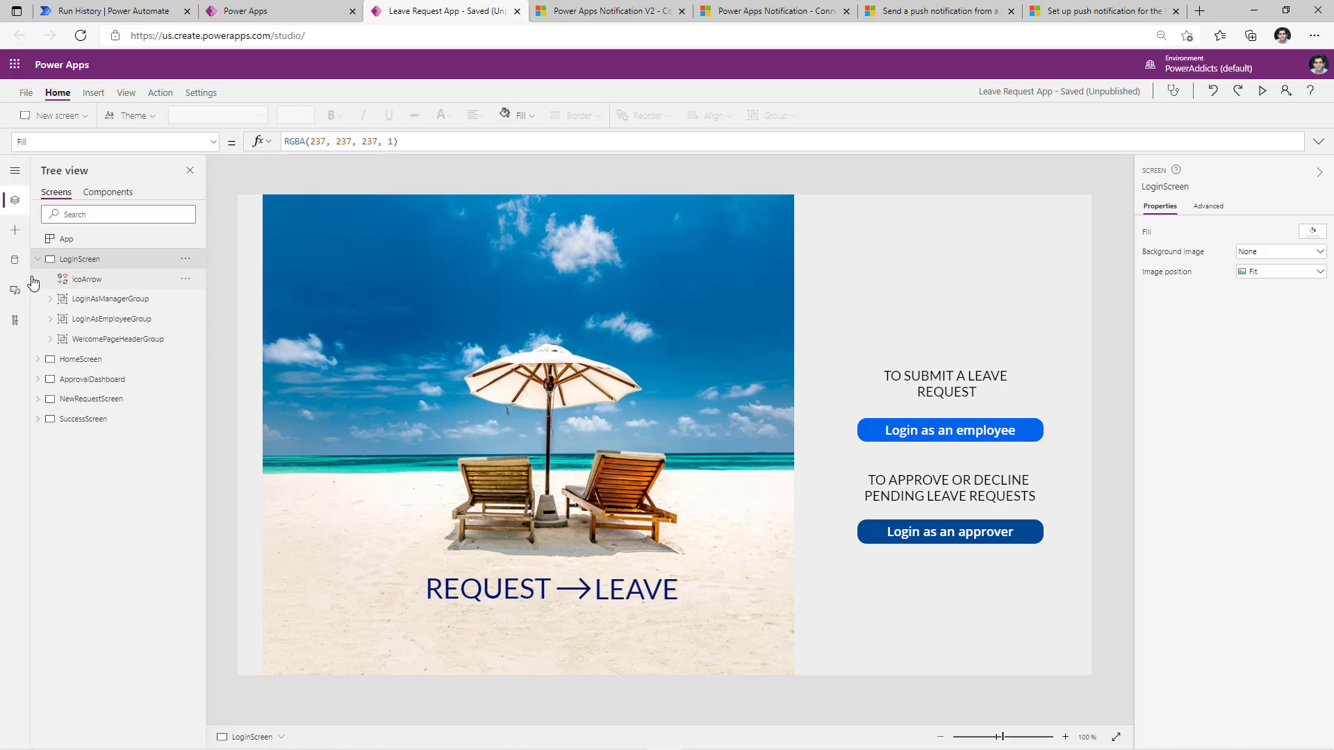
# Check the Leave Request App's data sources and its SharePoint list, and preview the app logged in as an approver
pyautogui.click(15, 260)
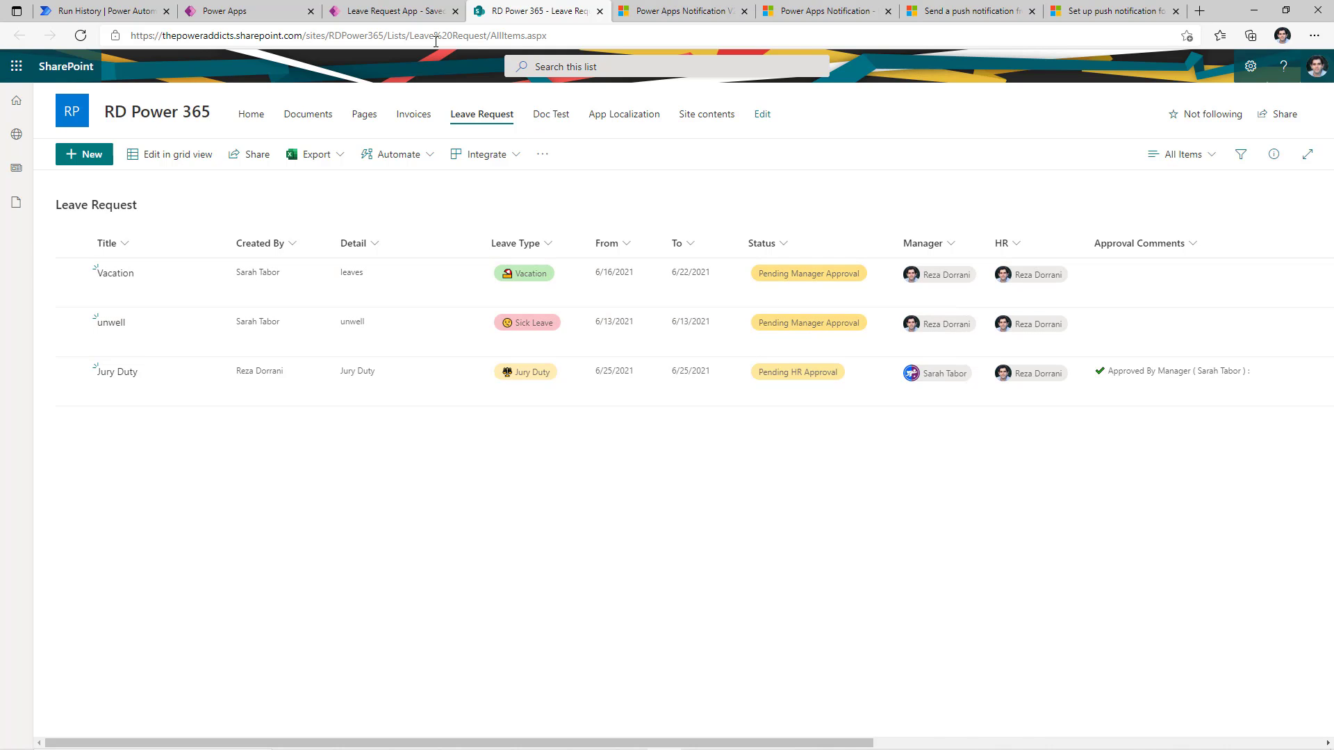
pyautogui.click(413, 9)
pyautogui.press('F5')
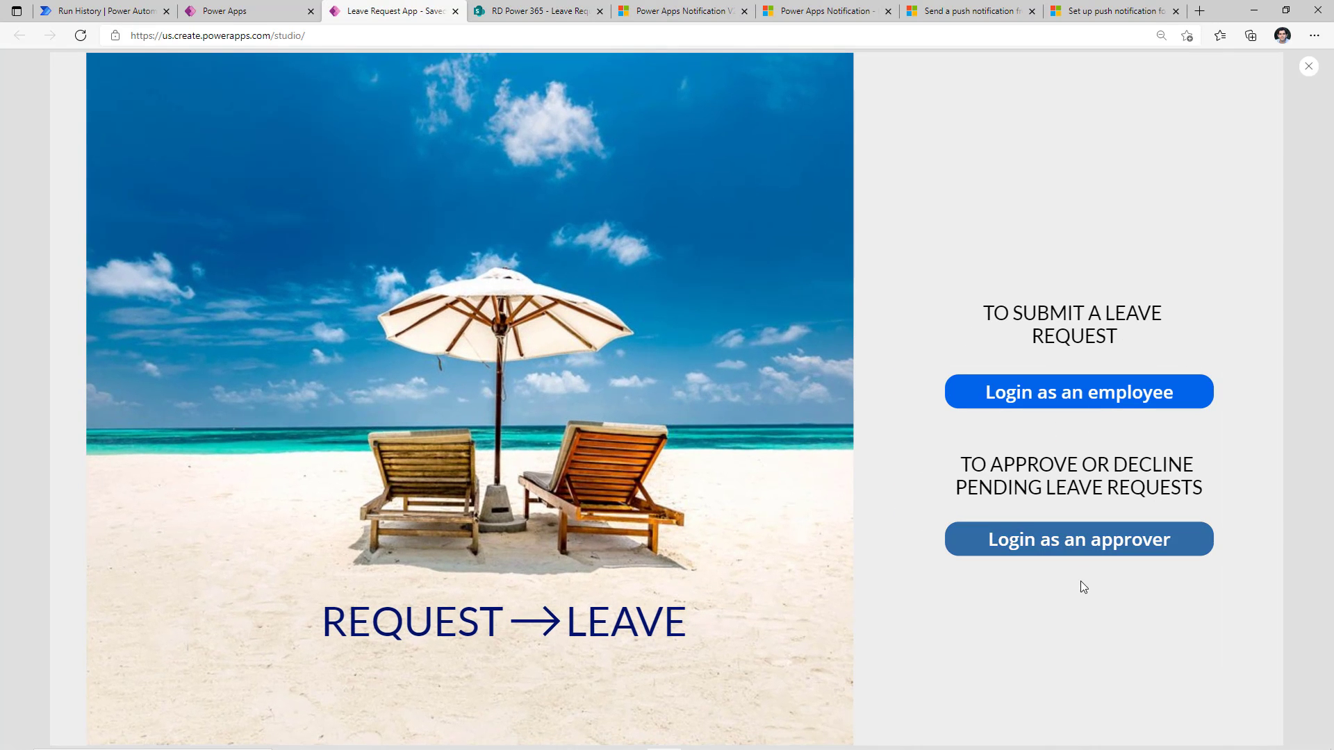
pyautogui.click(1070, 554)
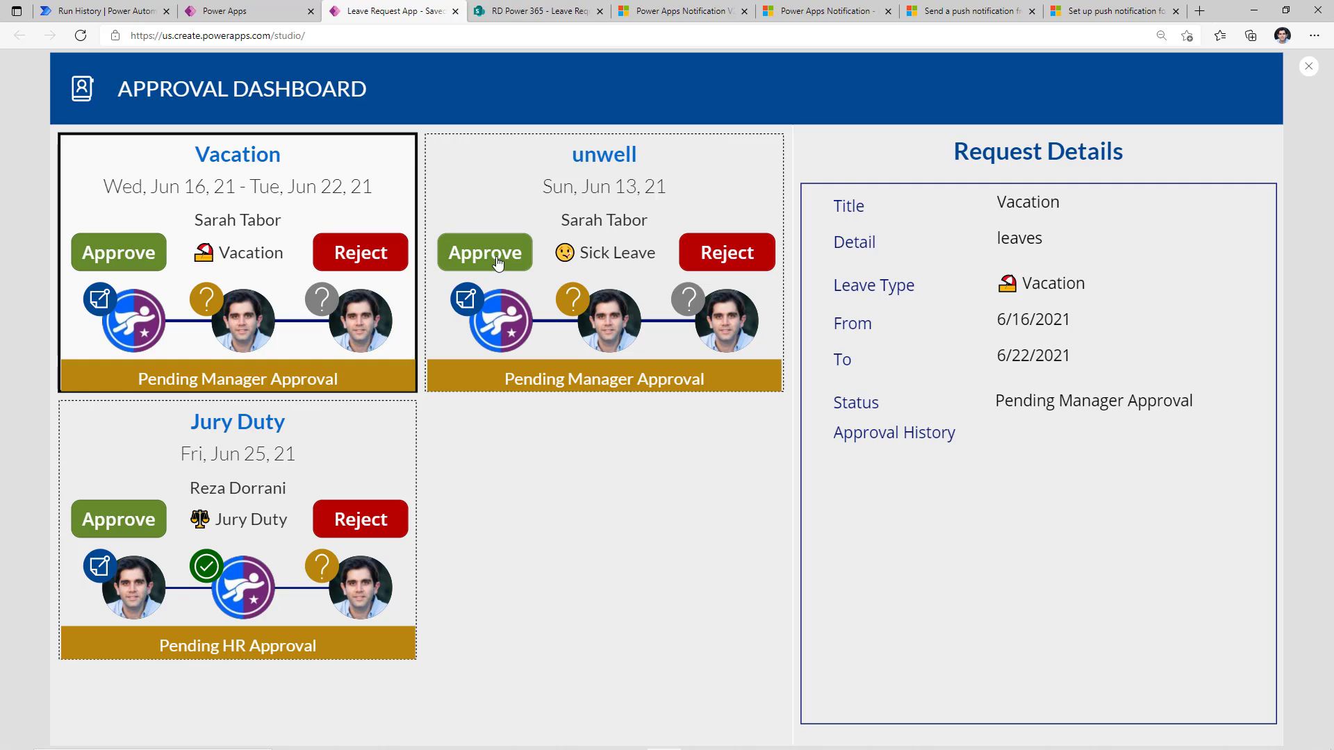
# In Power Automate, create a scheduled cloud flow named "Send manager push notifications for leave requests" that repeats every 1 day at 08:00 AM
pyautogui.click(538, 10)
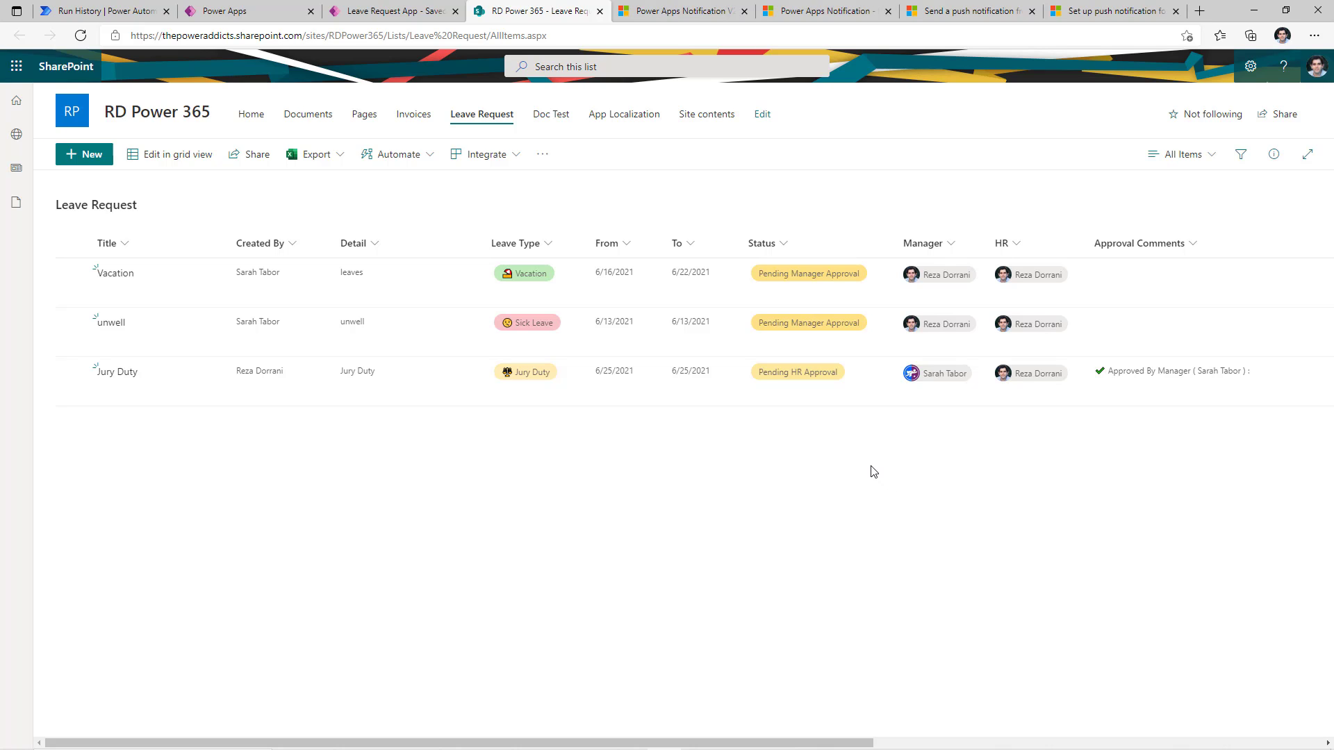
pyautogui.click(105, 11)
pyautogui.click(92, 186)
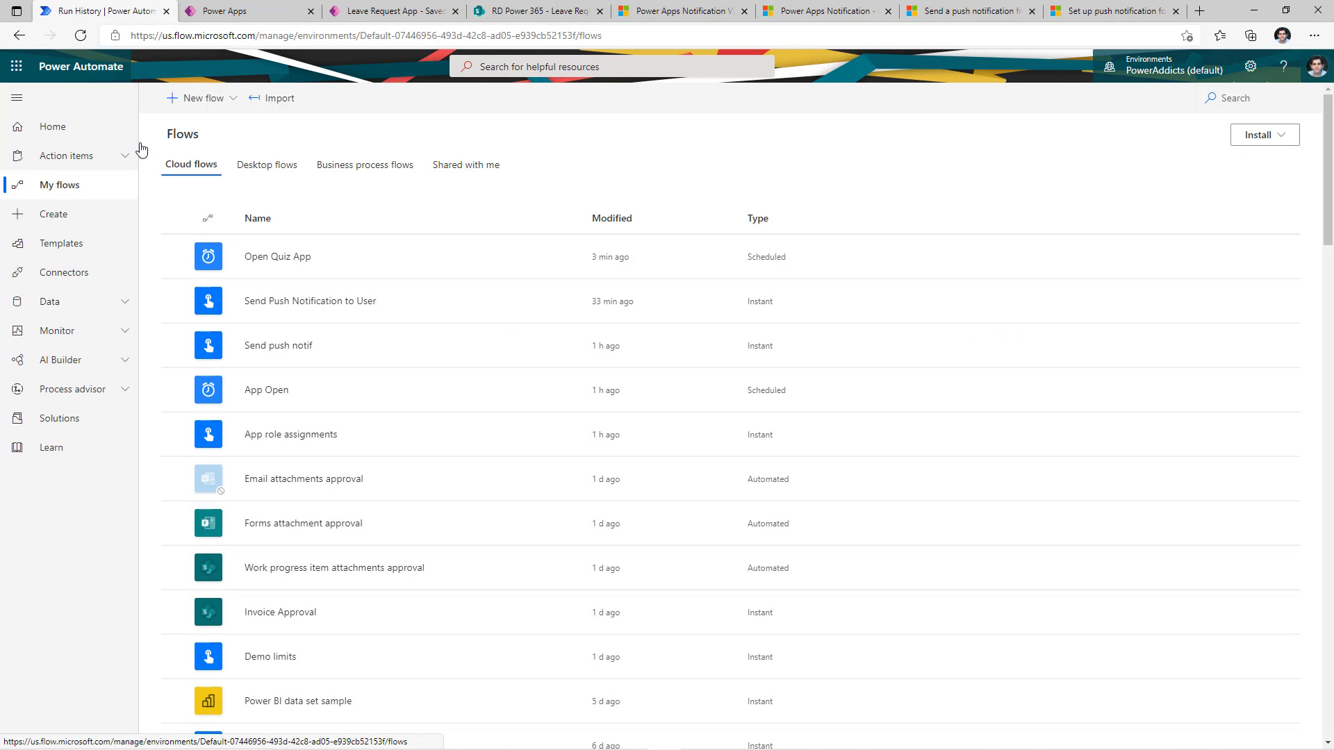
pyautogui.click(233, 98)
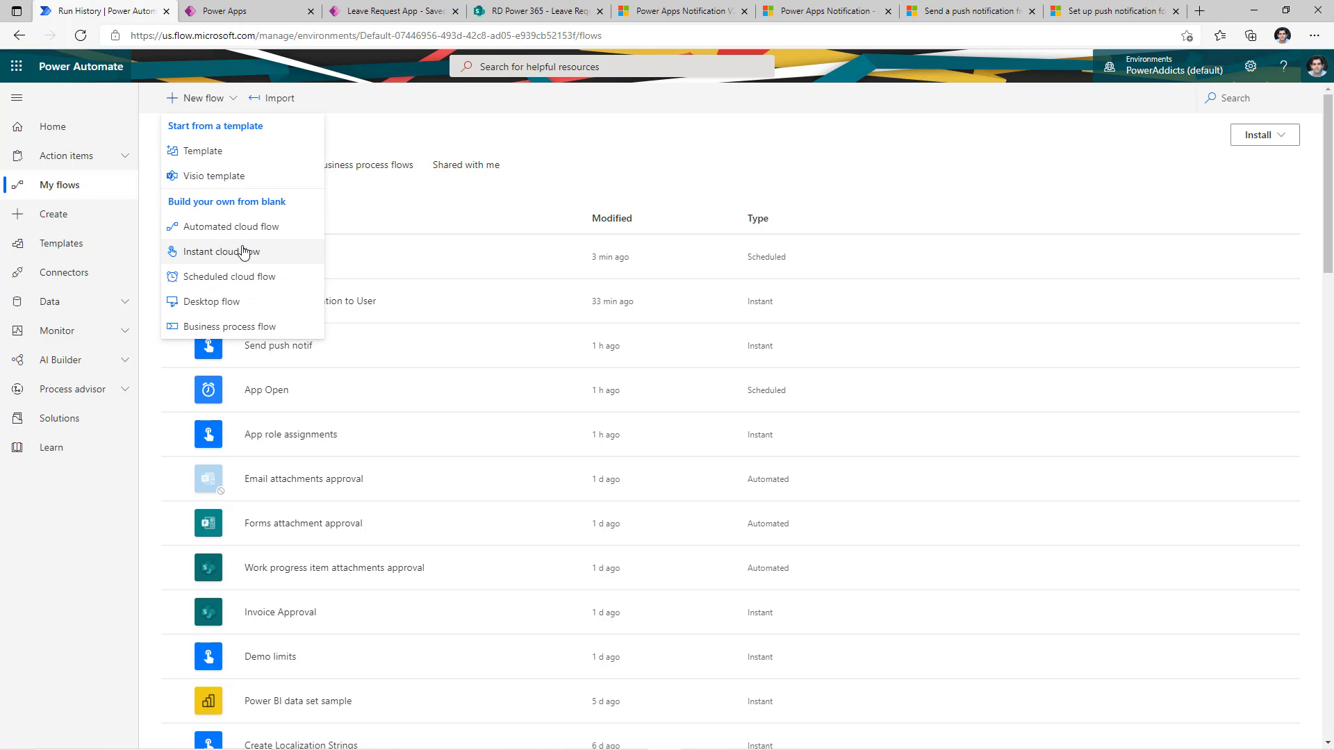
pyautogui.click(236, 276)
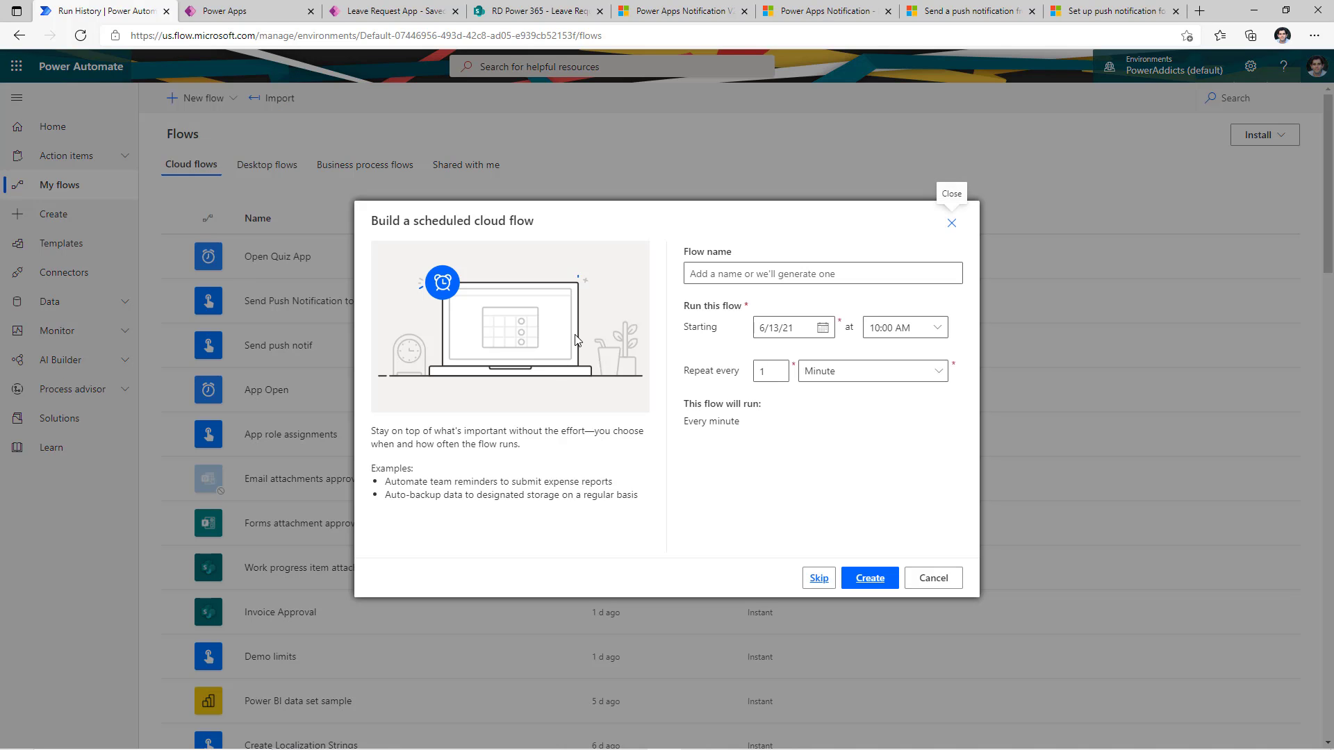
pyautogui.click(843, 371)
pyautogui.click(839, 445)
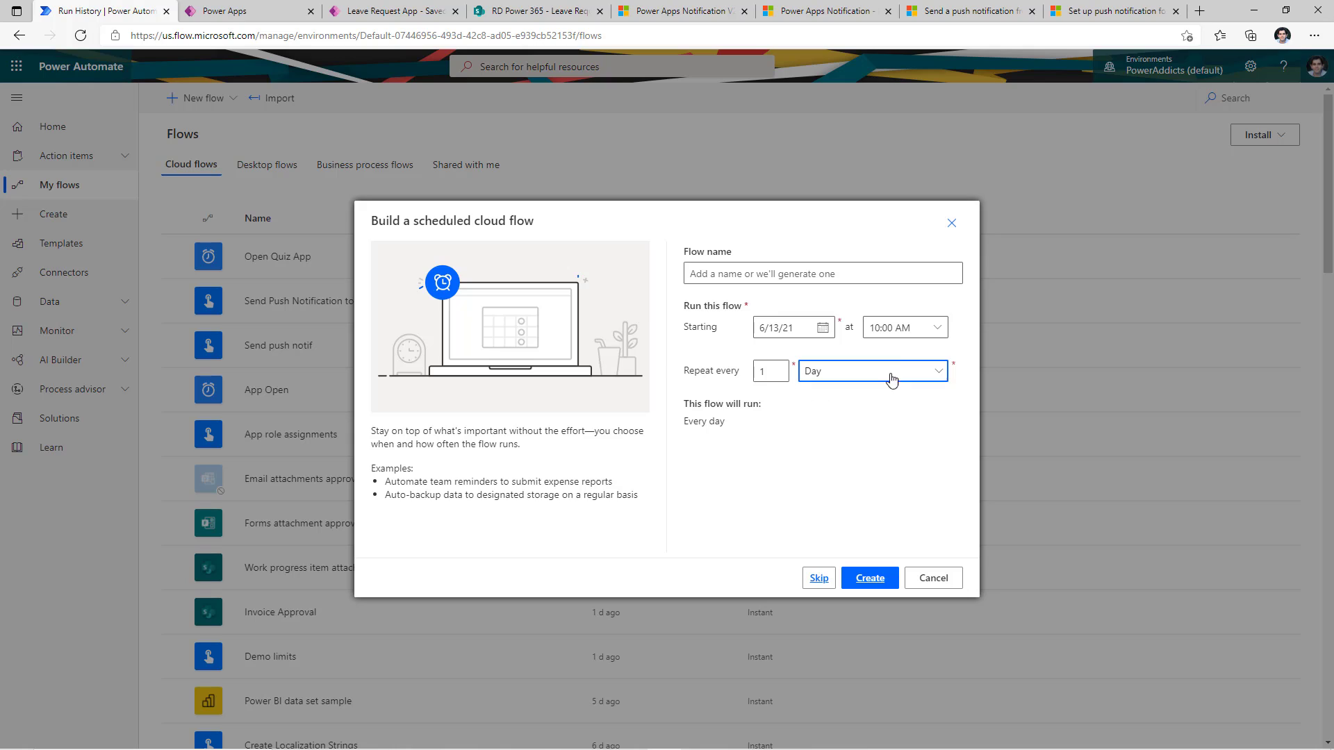
pyautogui.click(900, 328)
pyautogui.click(961, 526)
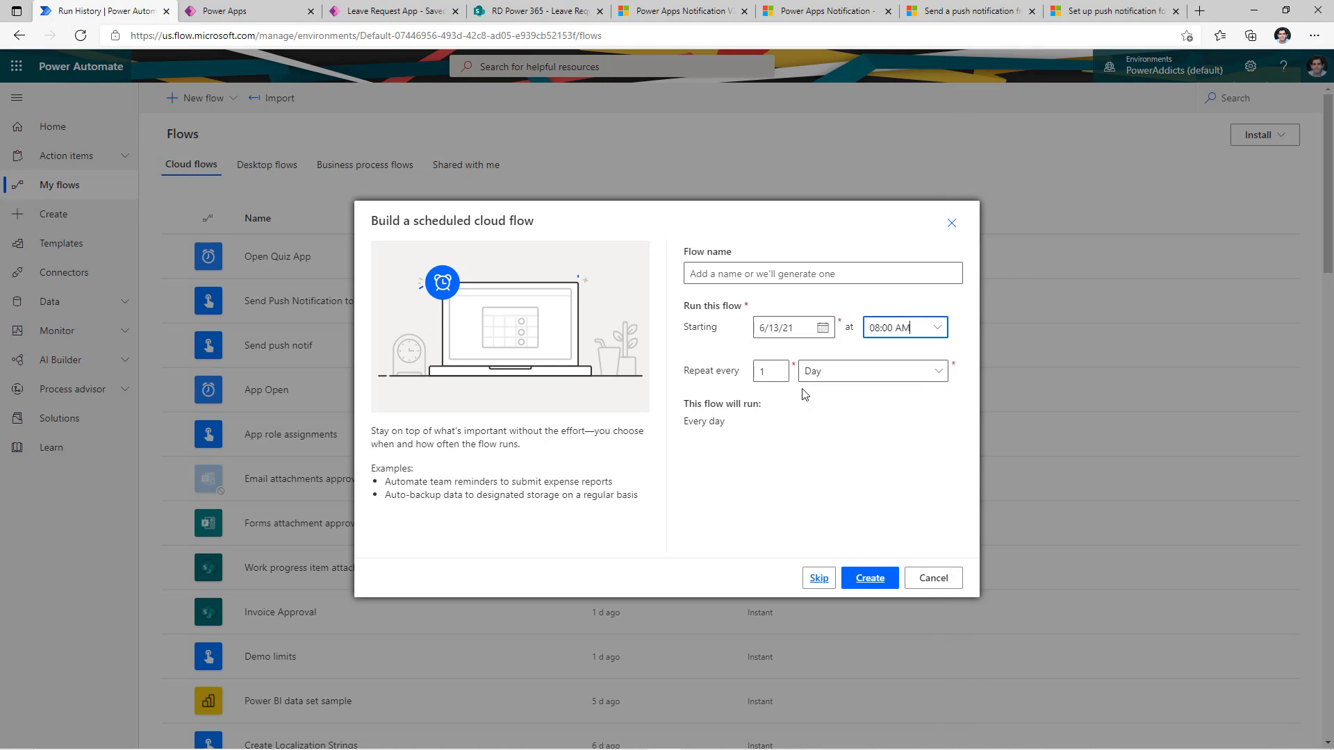
pyautogui.click(820, 273)
pyautogui.write('Send manager push notifications for leave requests')
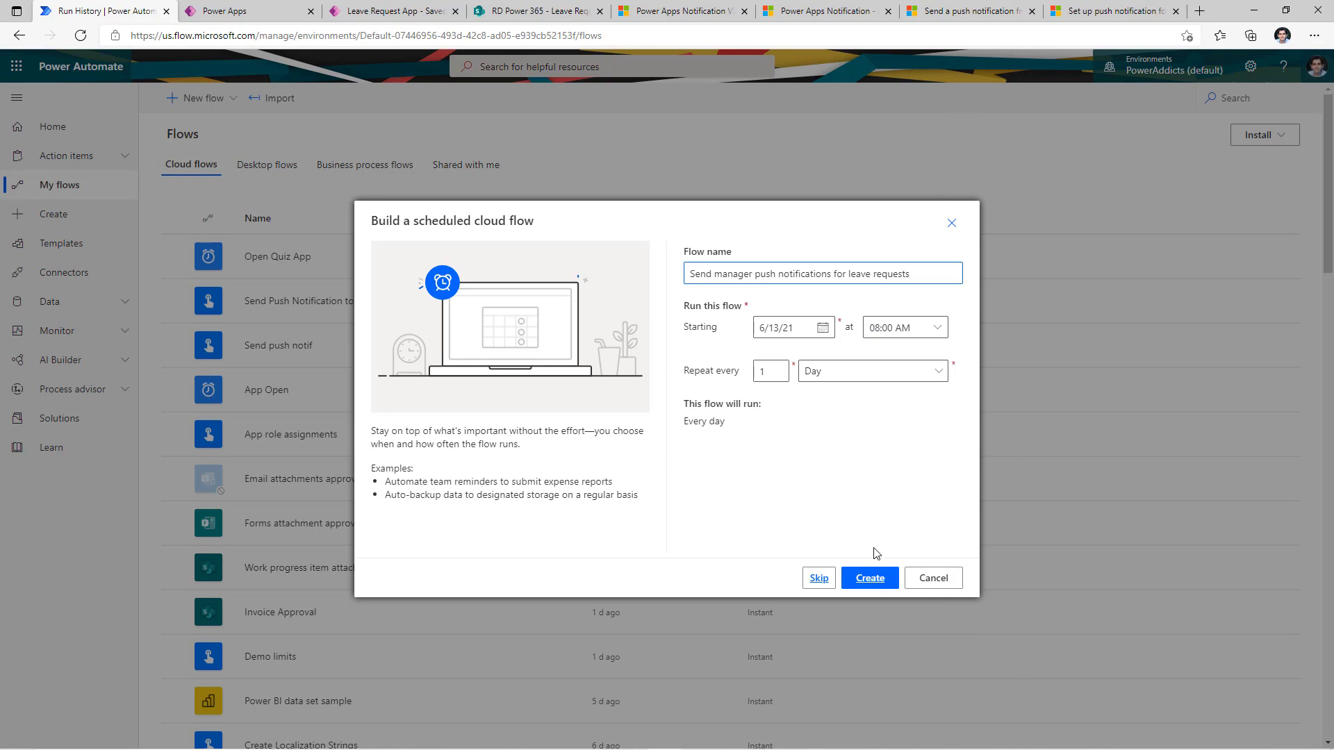
pyautogui.click(870, 578)
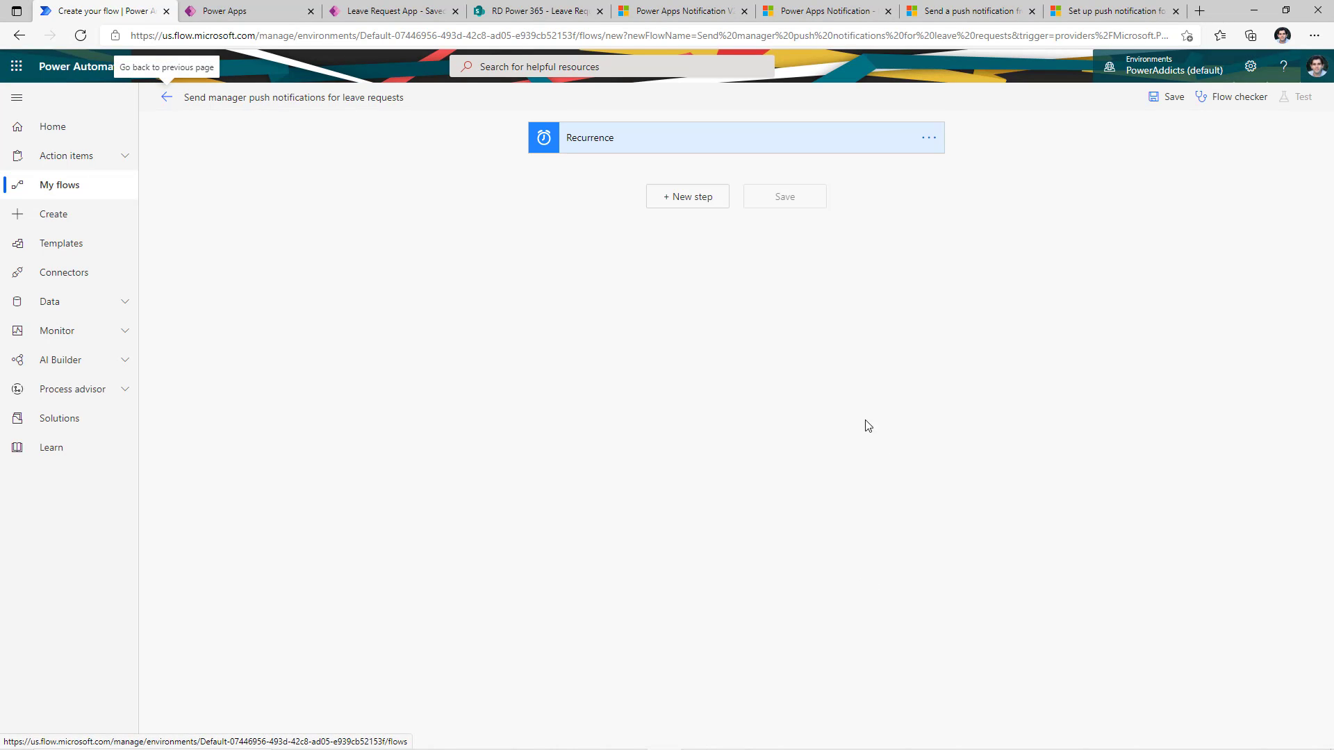
# Add a SharePoint Get items action after the Recurrence trigger, using the RD Power 365 site and the Leave Request list
pyautogui.click(526, 12)
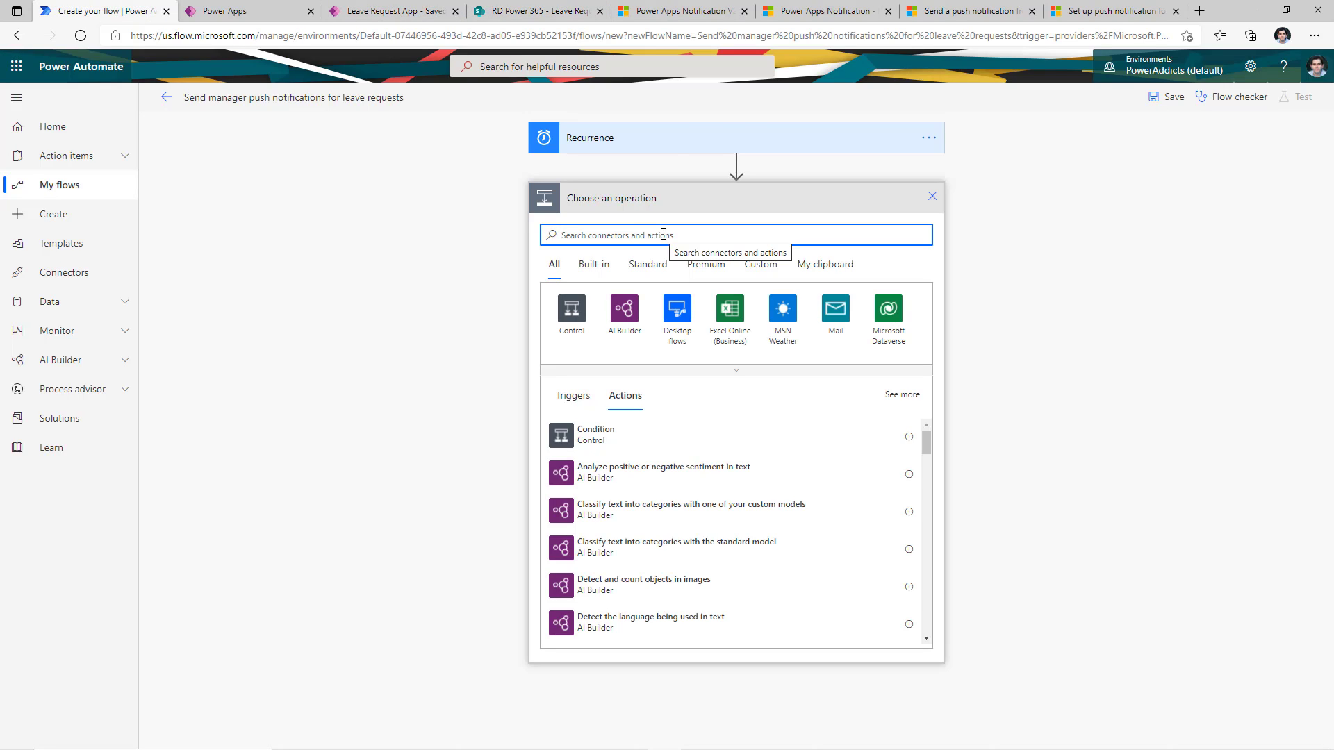
pyautogui.write('get items')
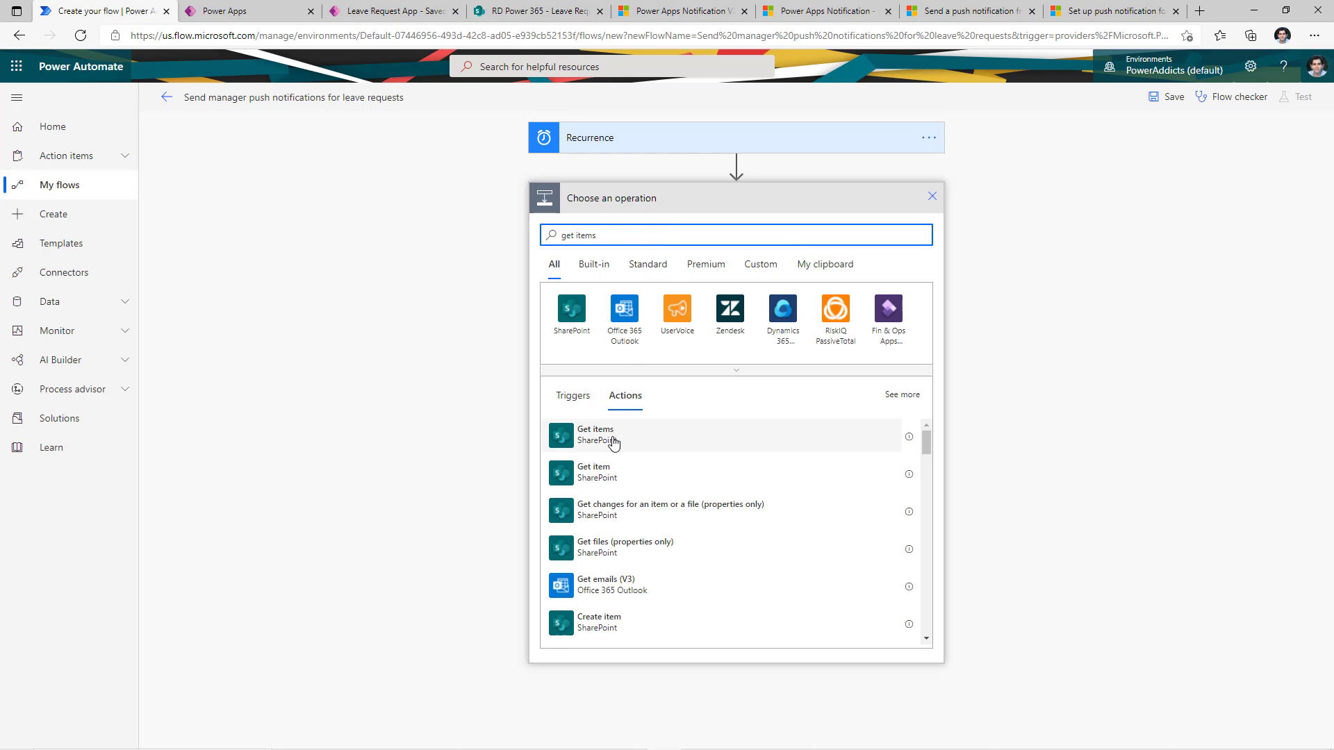
pyautogui.click(622, 444)
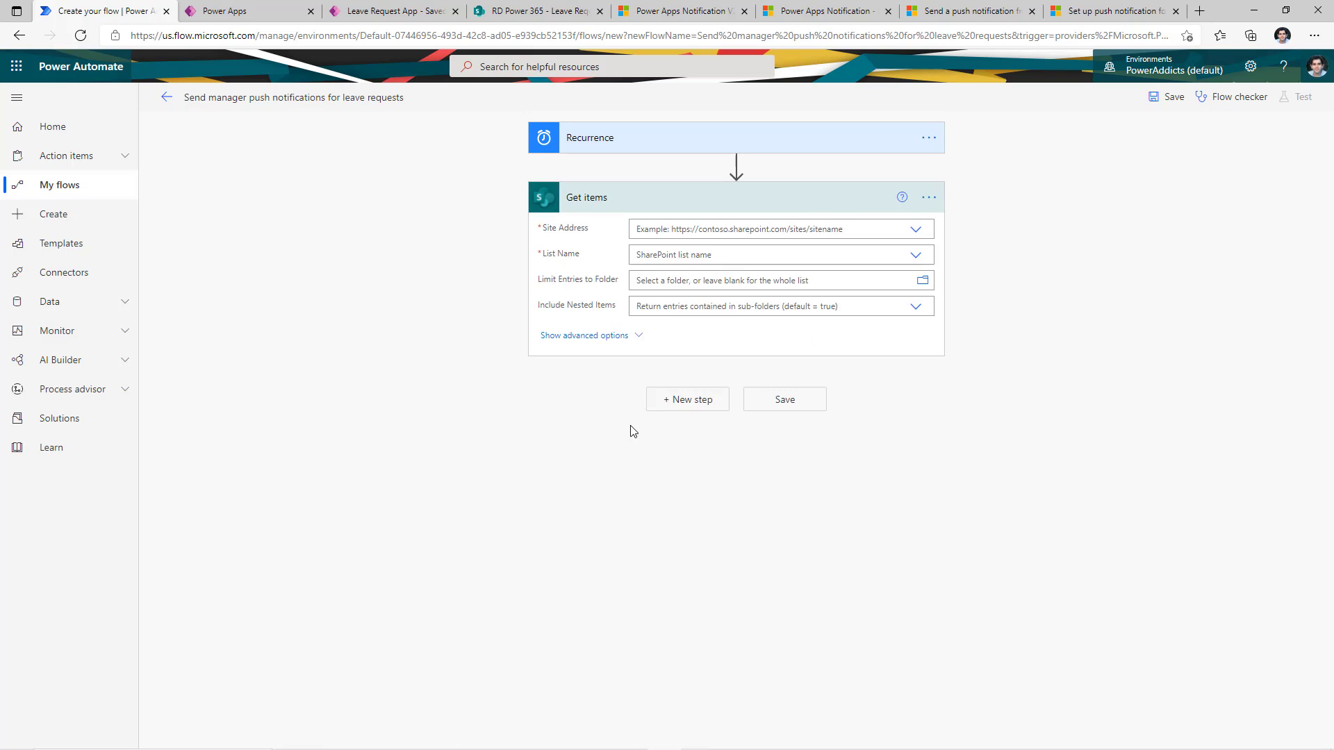
pyautogui.click(915, 230)
pyautogui.click(670, 262)
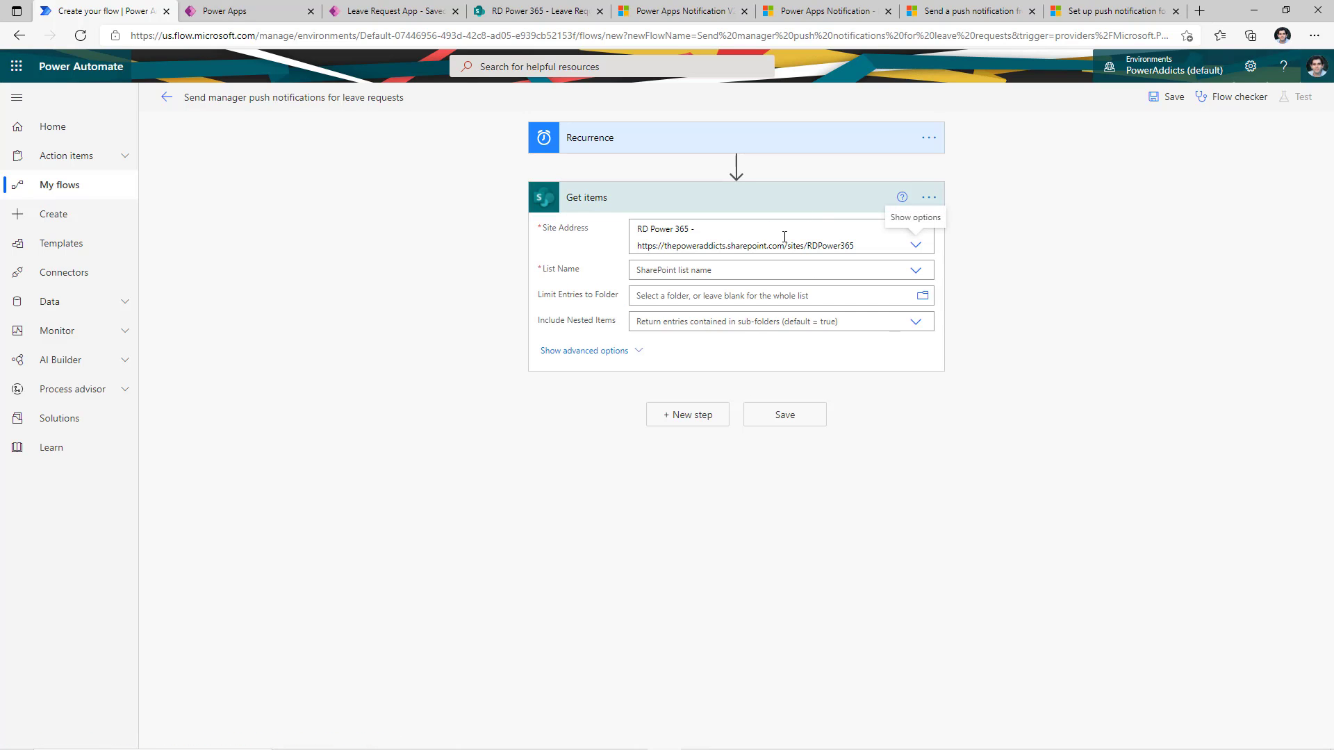
pyautogui.click(916, 270)
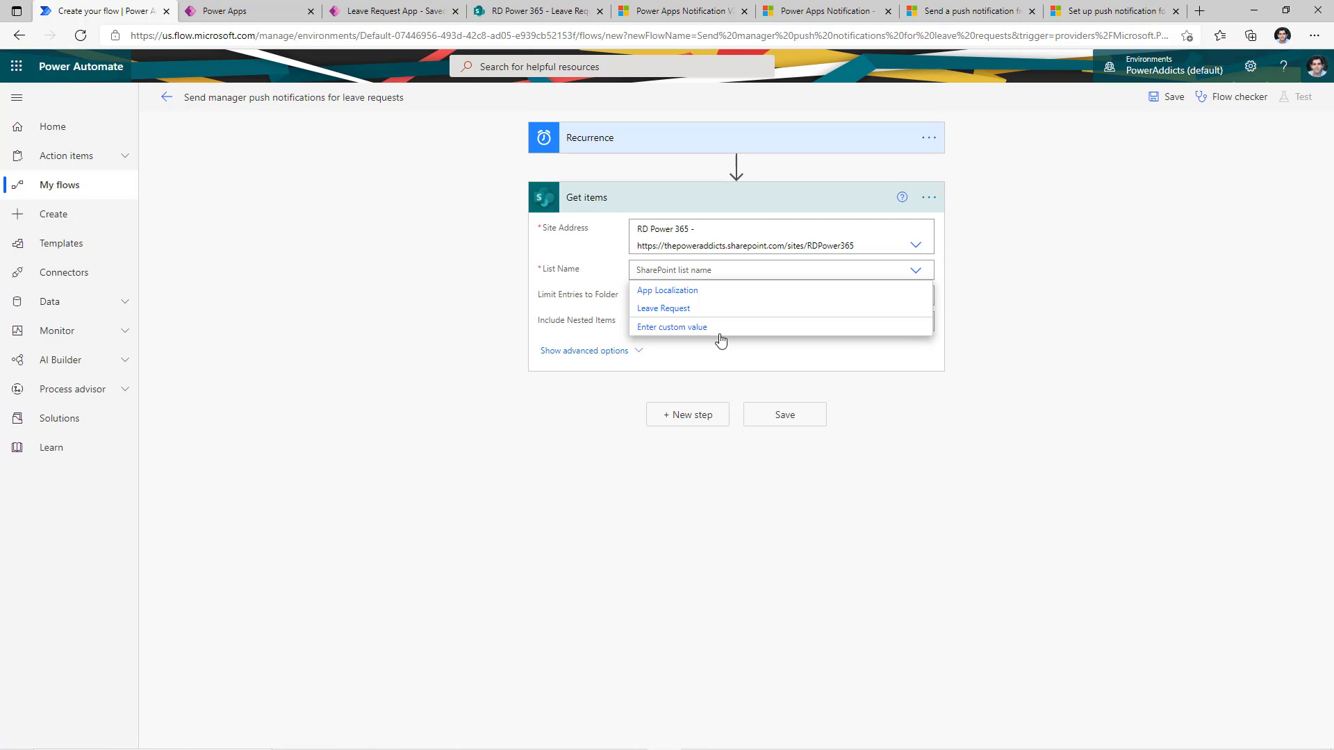
pyautogui.click(686, 315)
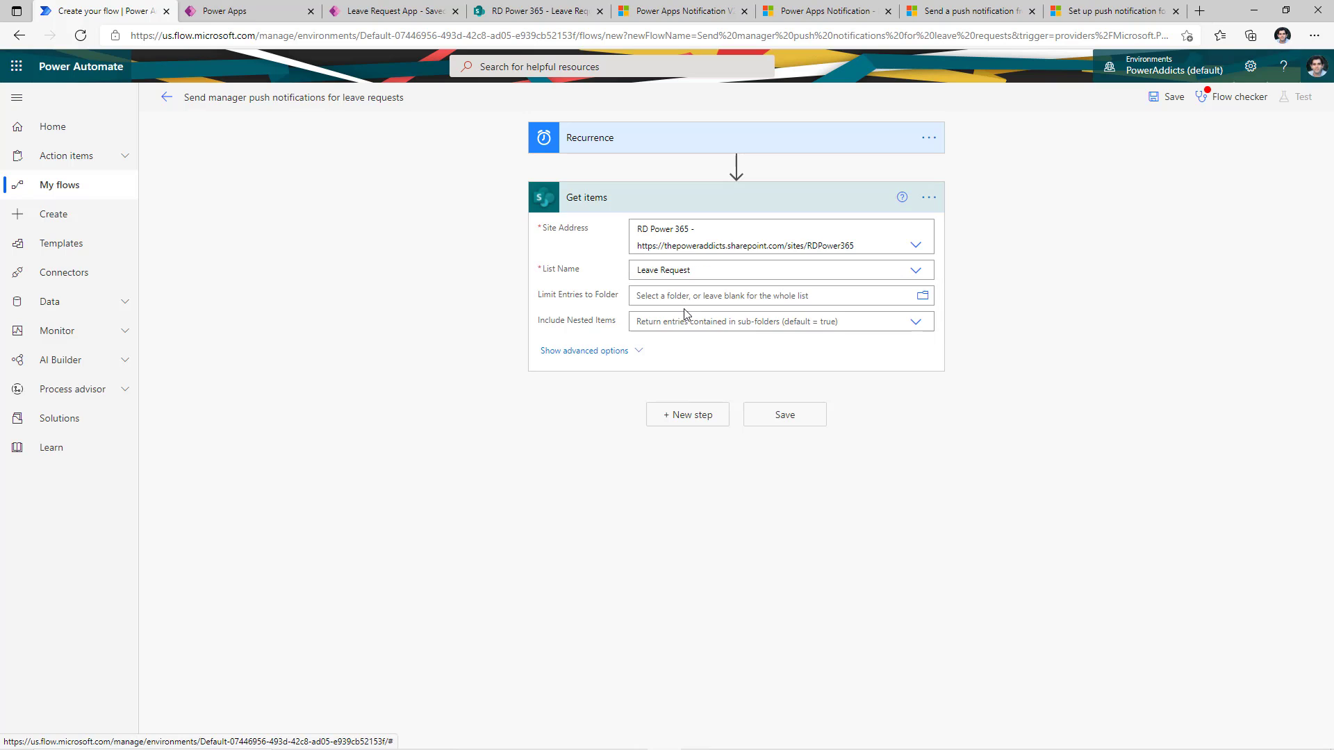
# Set the Get items filter query to Status eq 'Pending Manager Approval' and check the Leave Request list in SharePoint
pyautogui.click(643, 353)
pyautogui.click(670, 352)
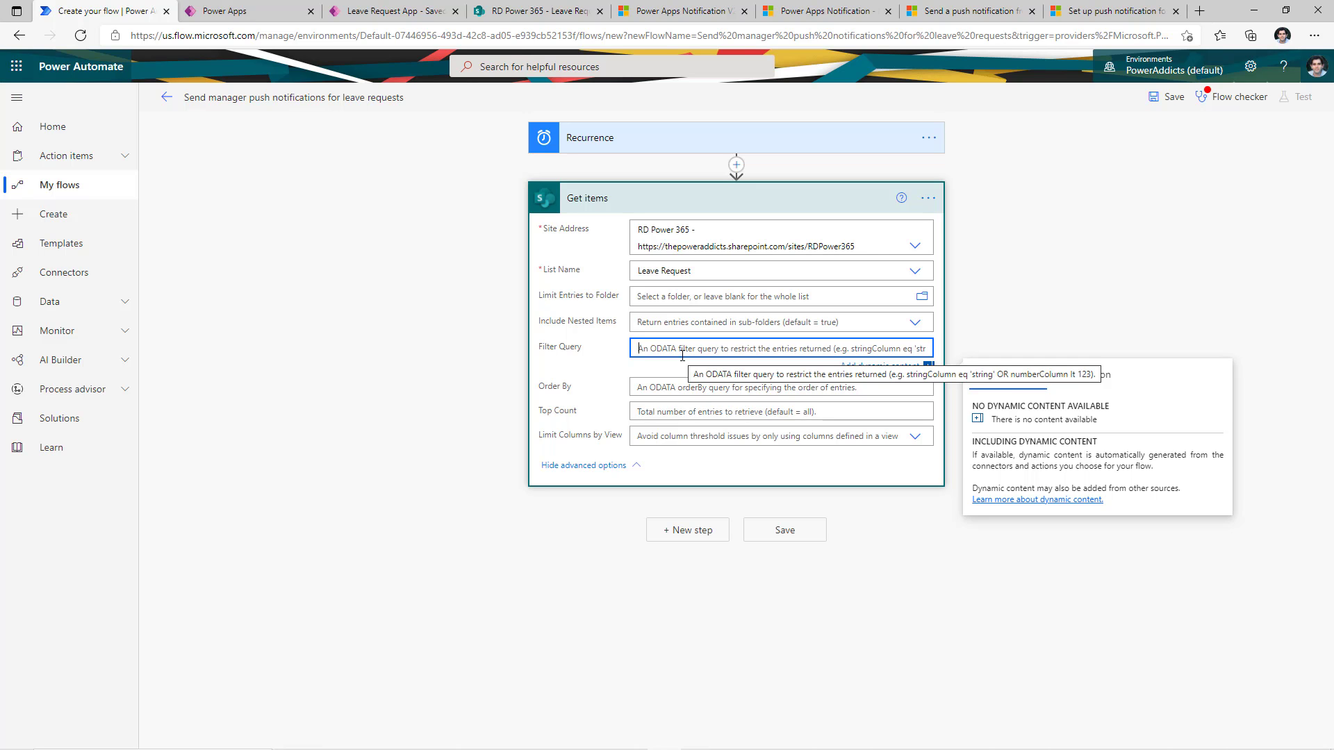
pyautogui.write('Status eq')
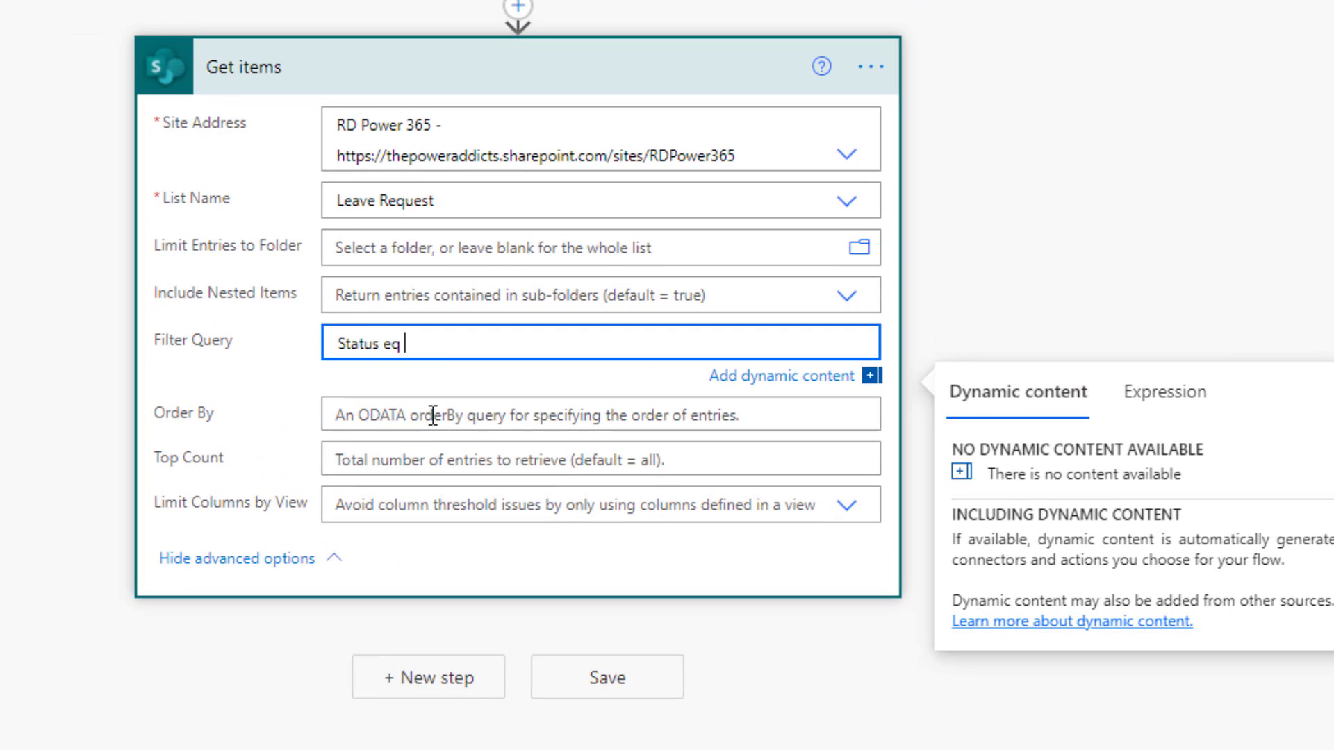
pyautogui.write("'Pending Manager Approval'")
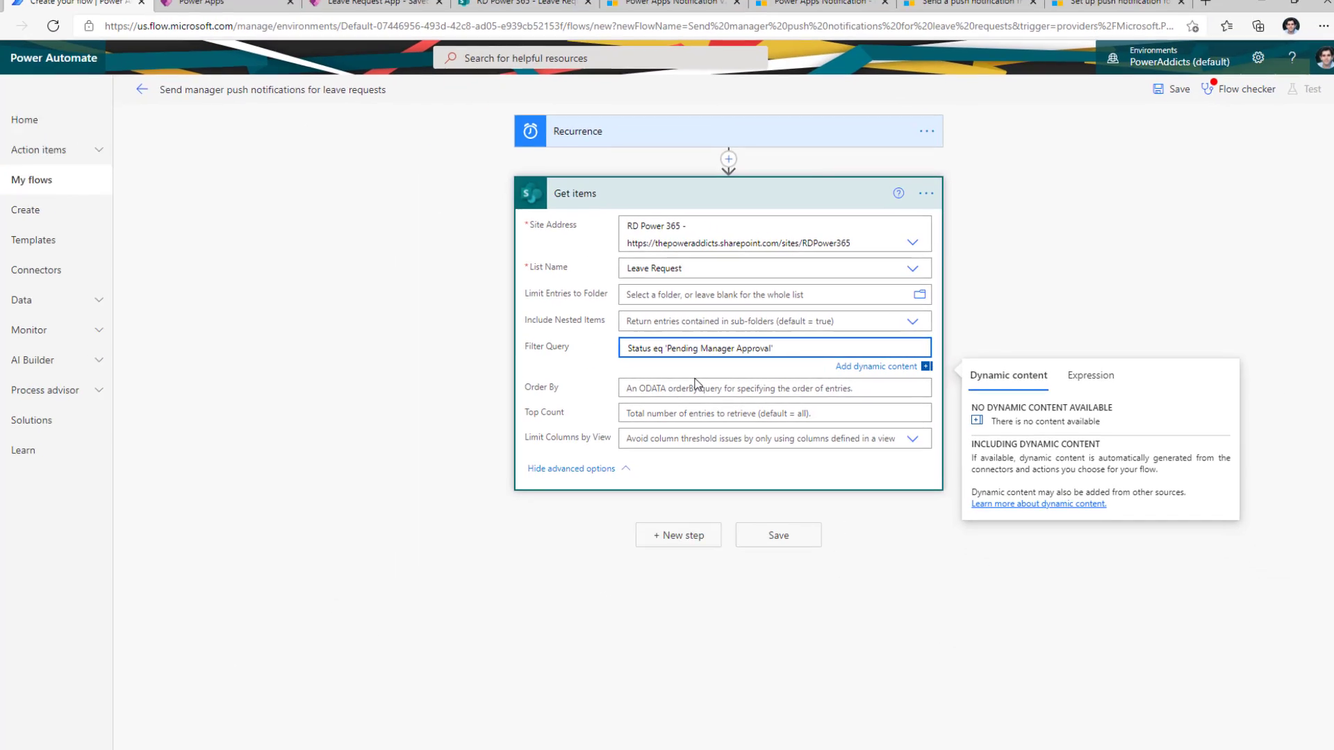
pyautogui.click(528, 3)
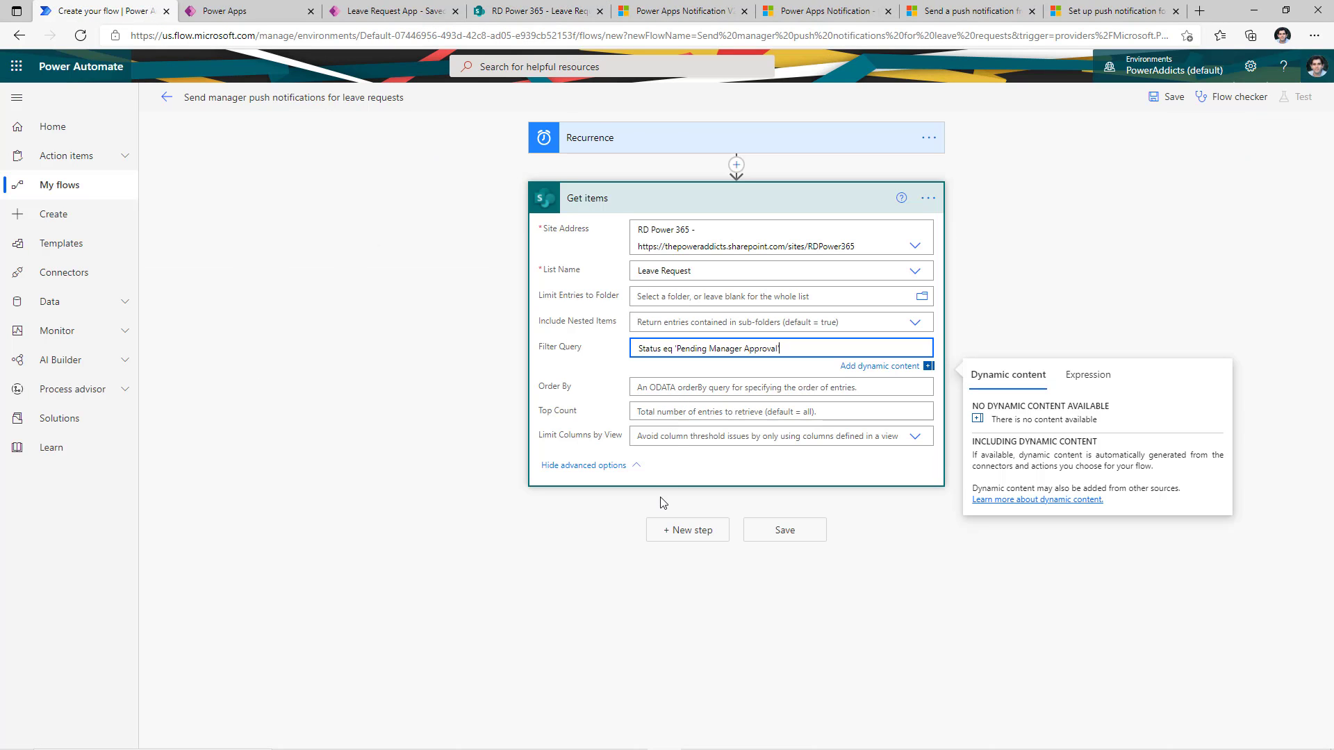
# Add a Select data operation after Get items, taking its From input from the Get items value
pyautogui.click(666, 535)
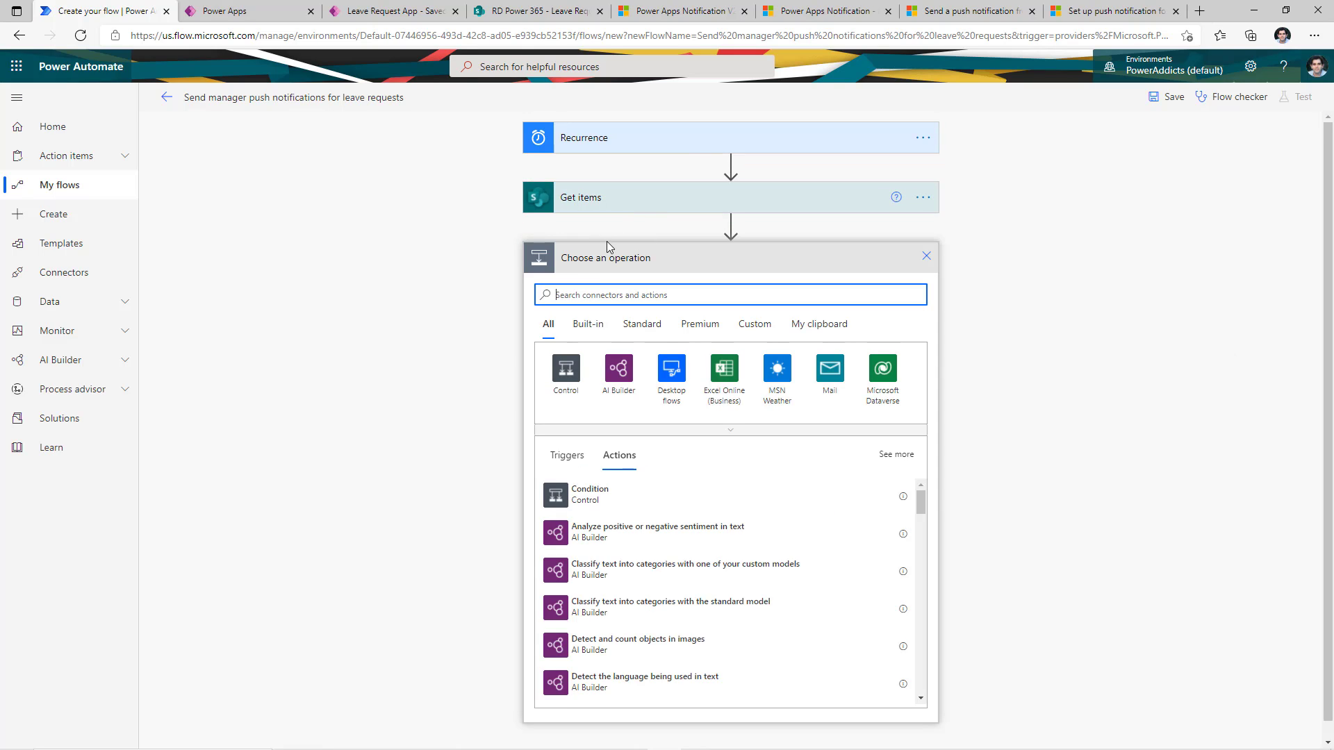
pyautogui.write('select')
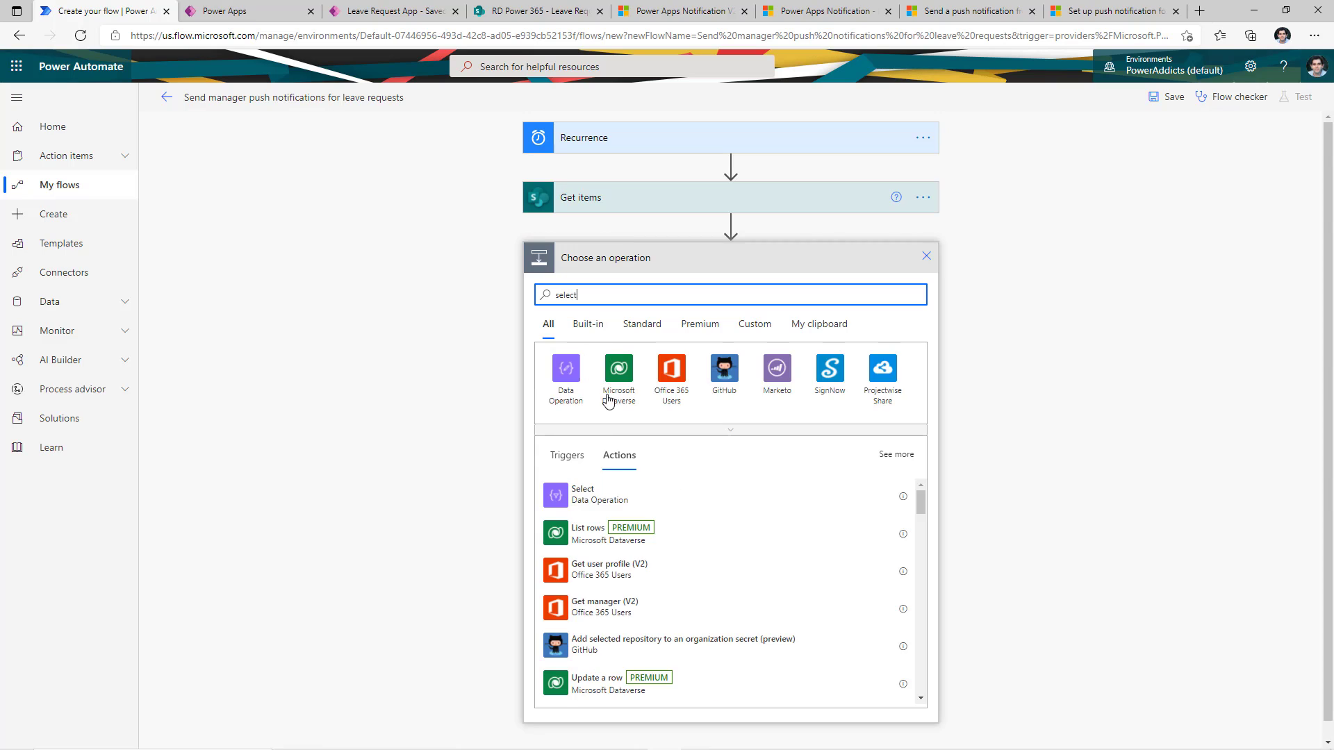
pyautogui.click(595, 507)
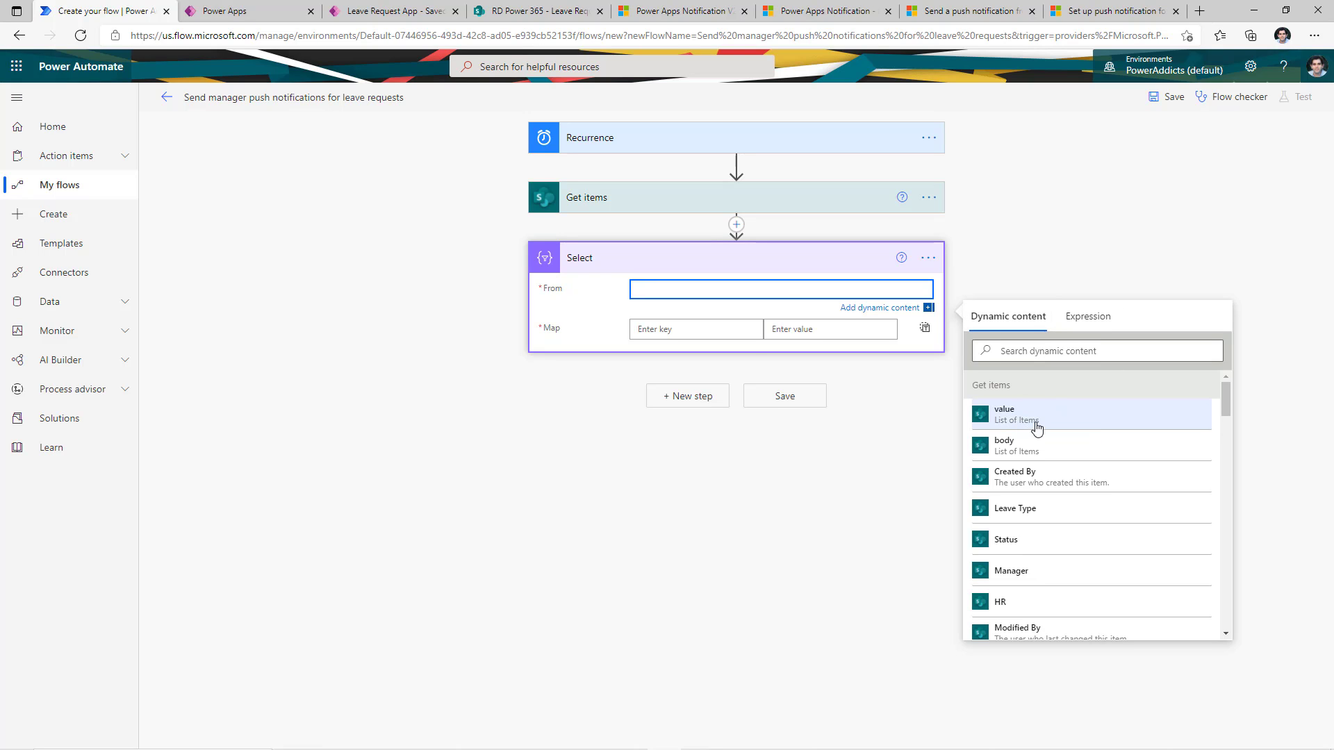
pyautogui.click(1032, 426)
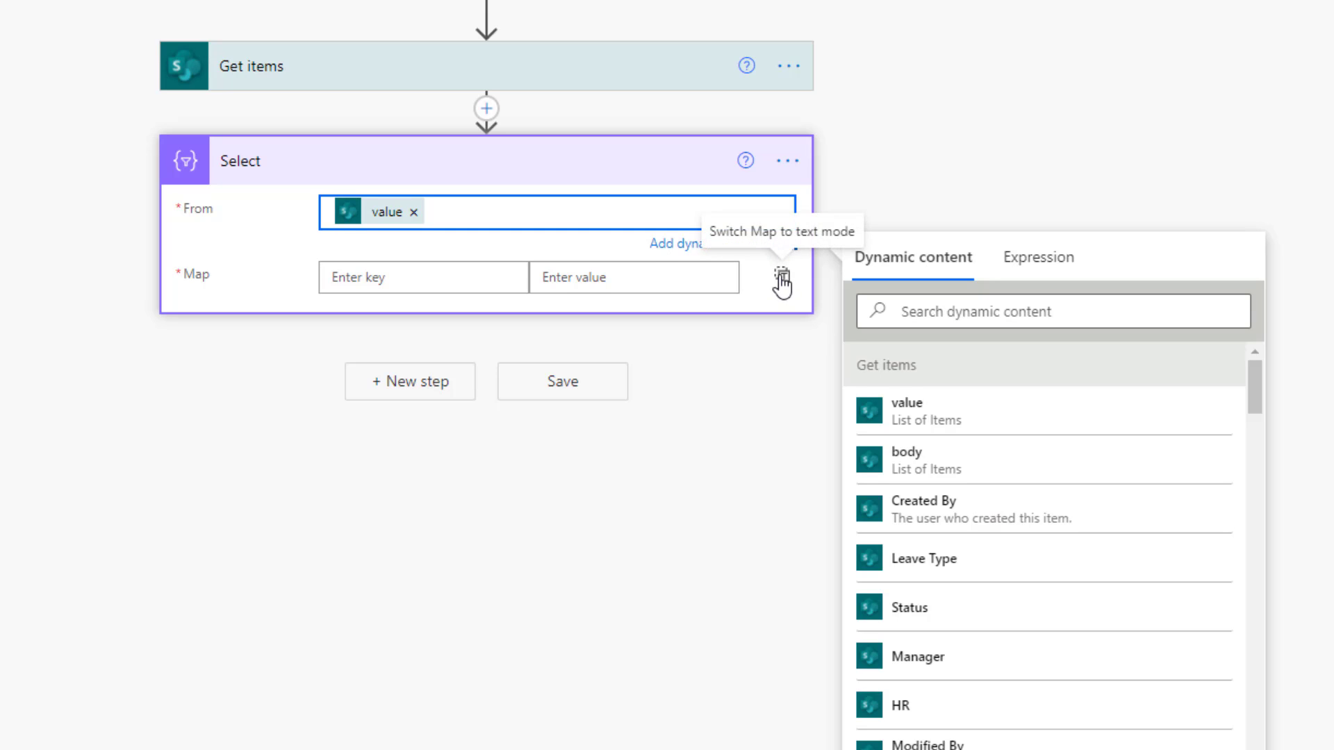
# Switch the Select action's Map to text mode and map it to Manager Email from Get items
pyautogui.click(782, 281)
pyautogui.click(431, 247)
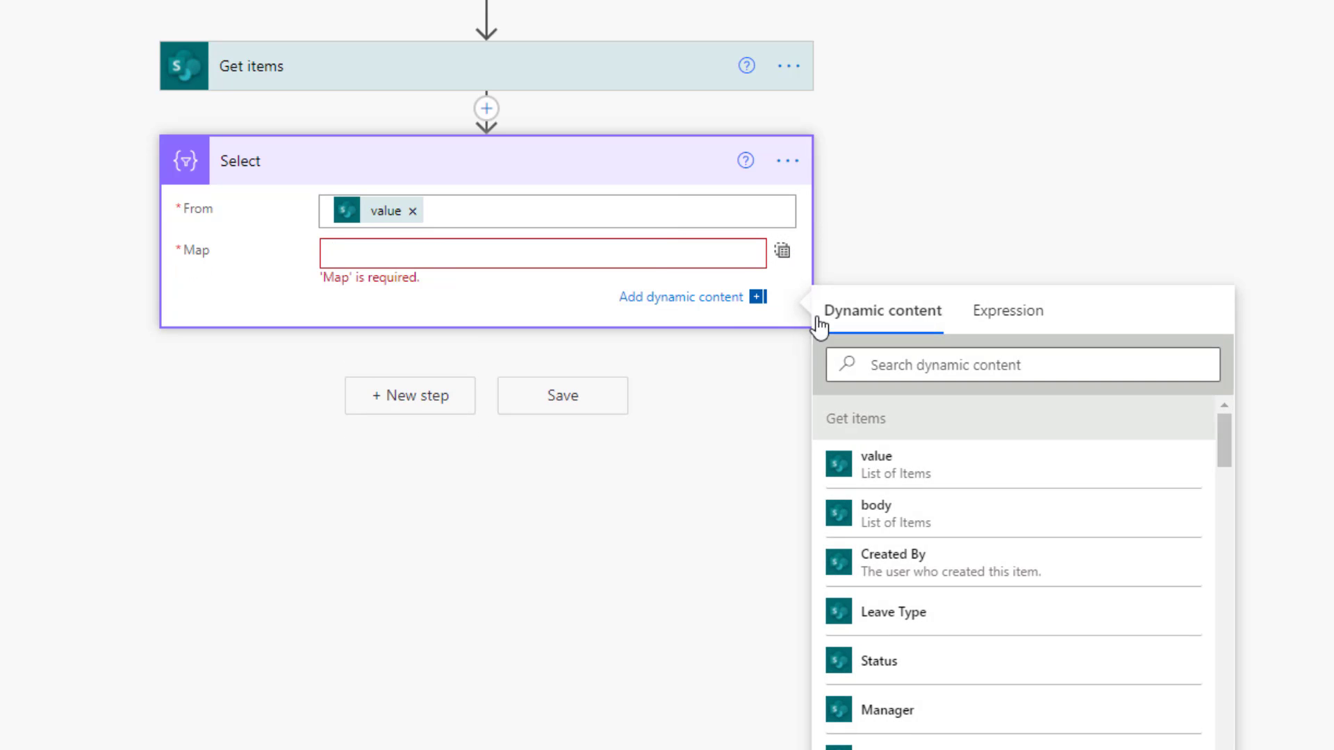
pyautogui.click(938, 364)
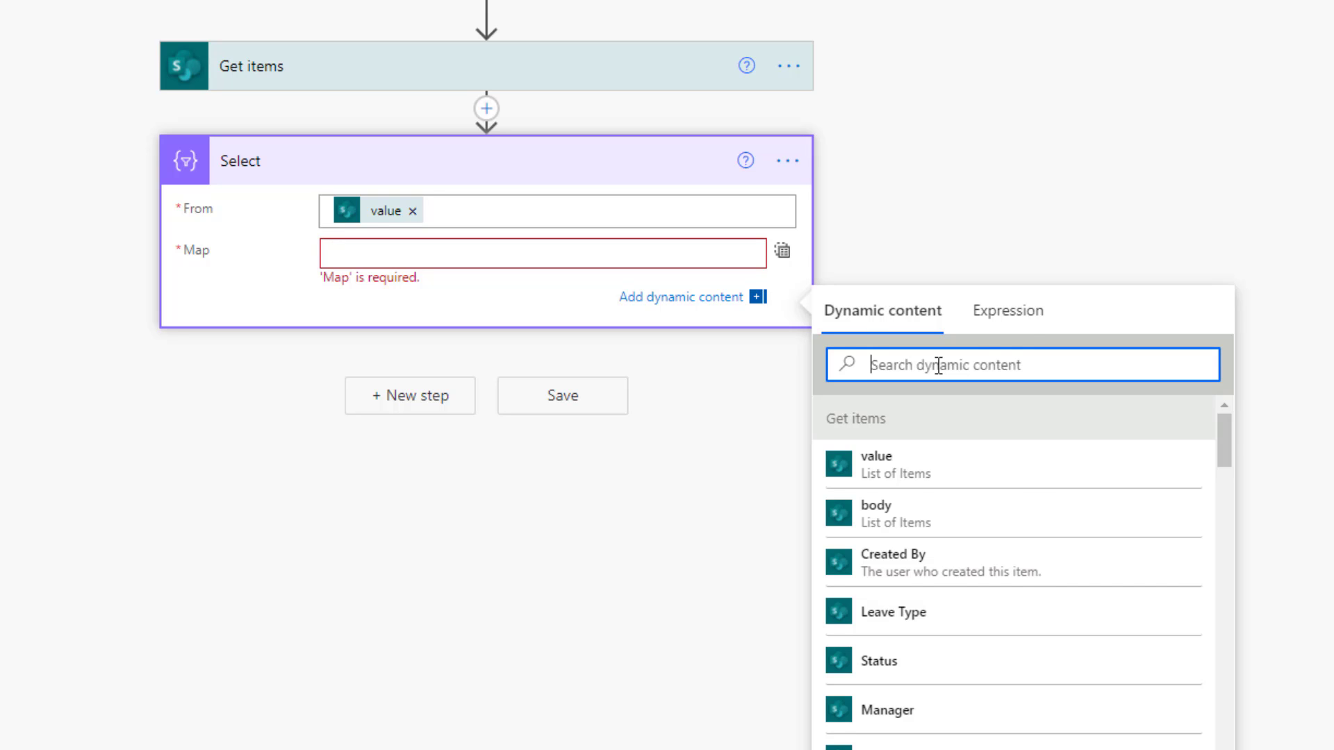
pyautogui.write('manager')
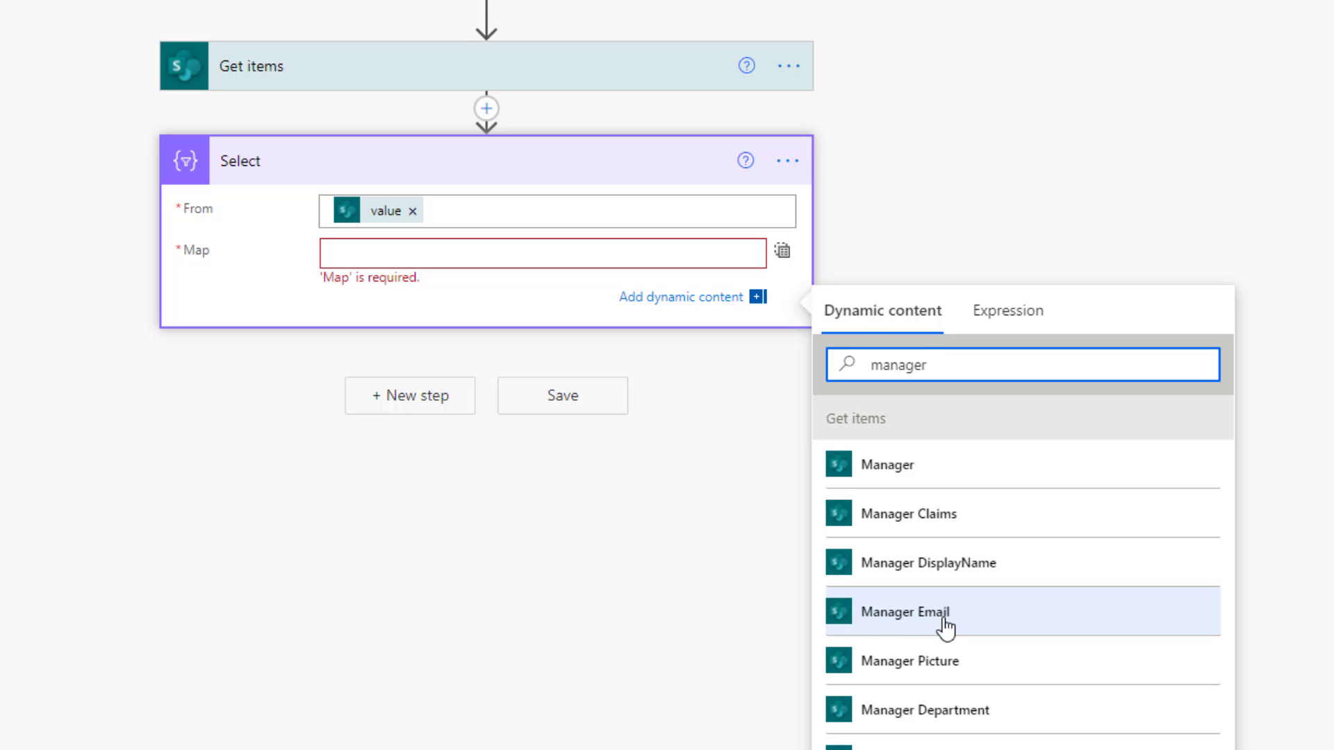
pyautogui.click(945, 622)
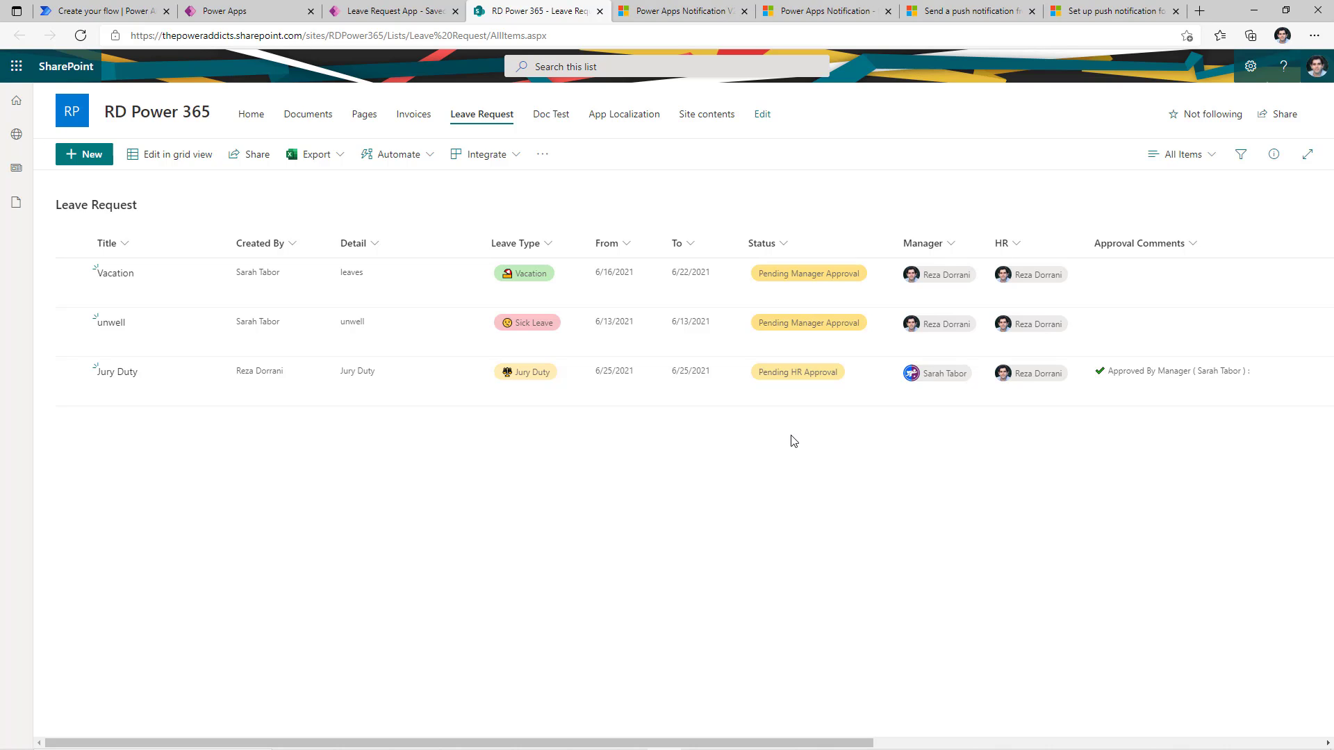
# Return to the flow in Power Automate and add a Compose data operation after the Select action
pyautogui.click(119, 14)
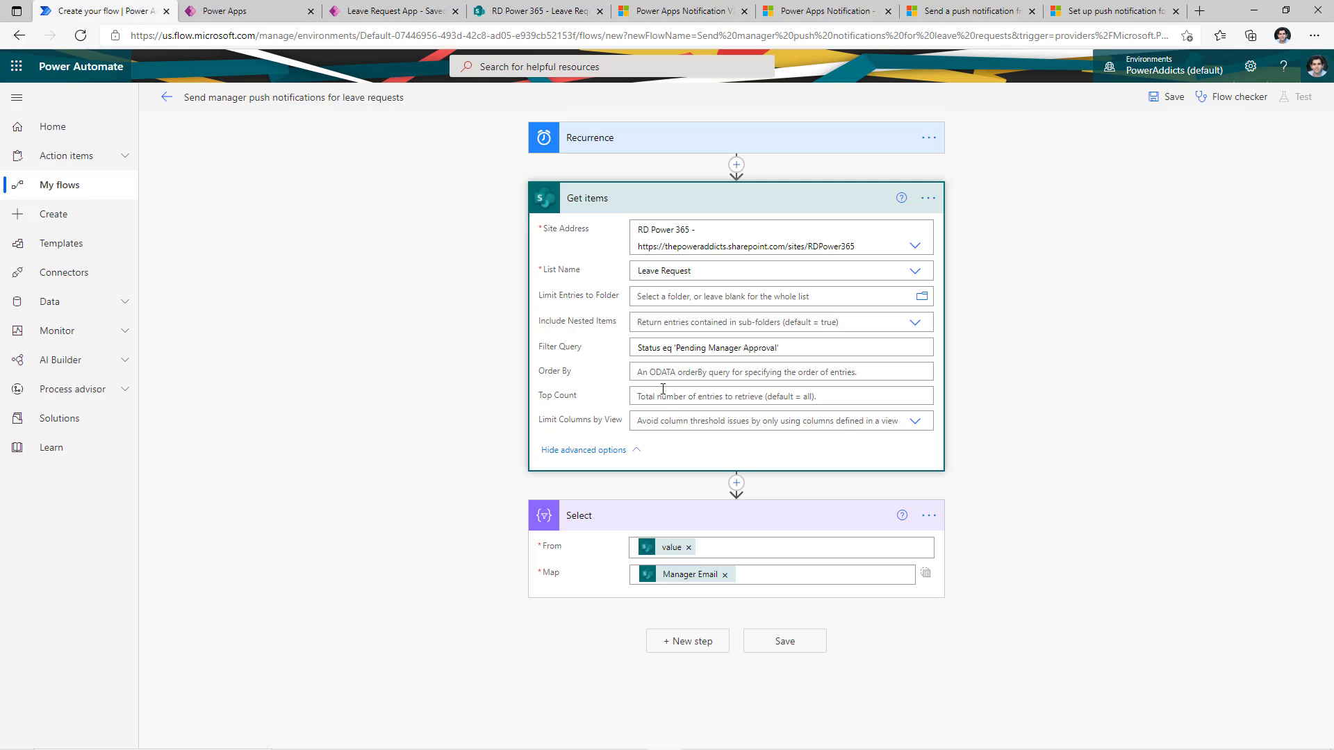
pyautogui.click(688, 640)
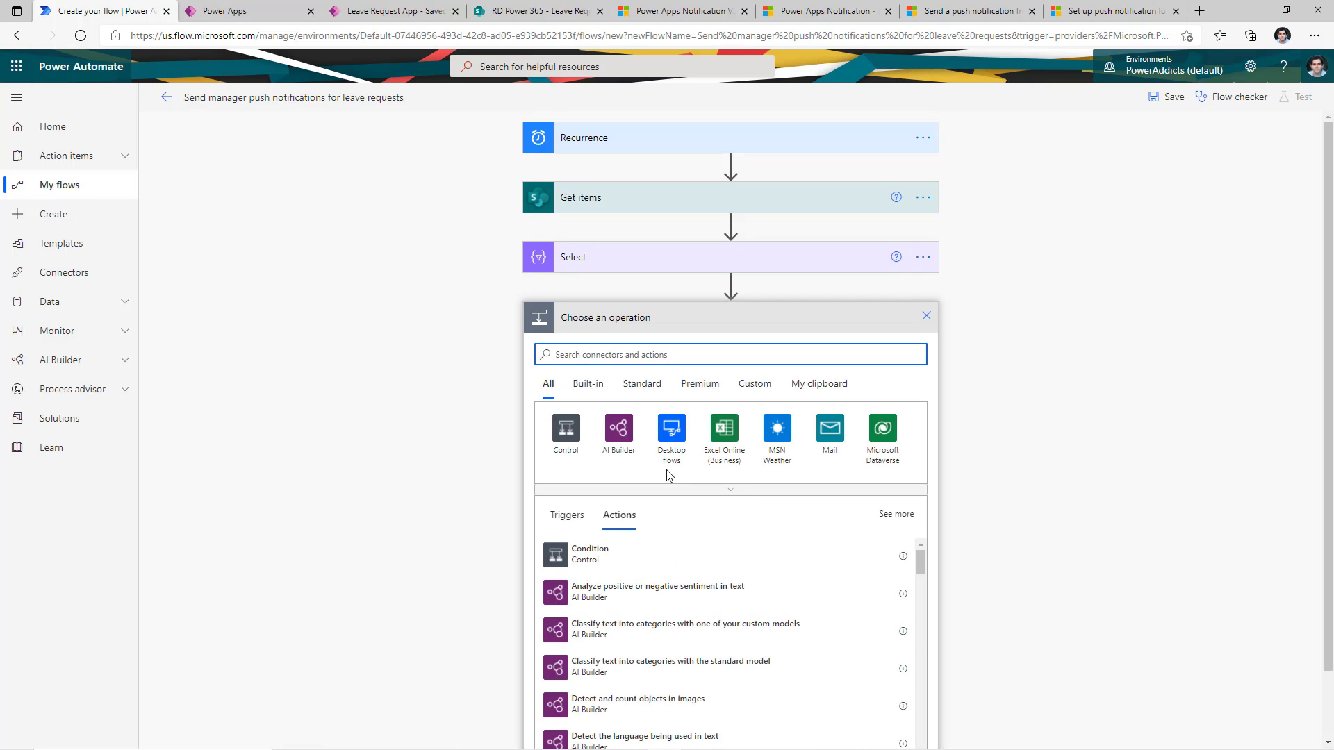
pyautogui.write('compose')
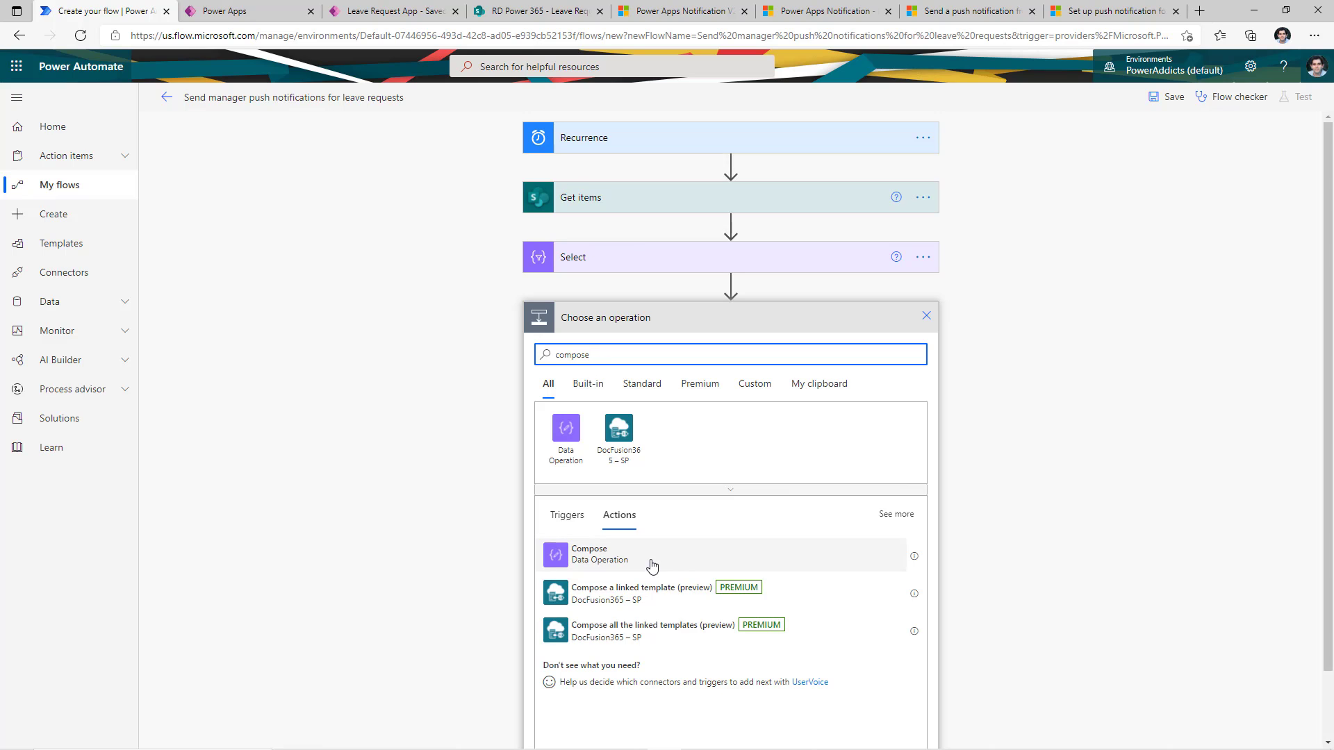
pyautogui.click(651, 561)
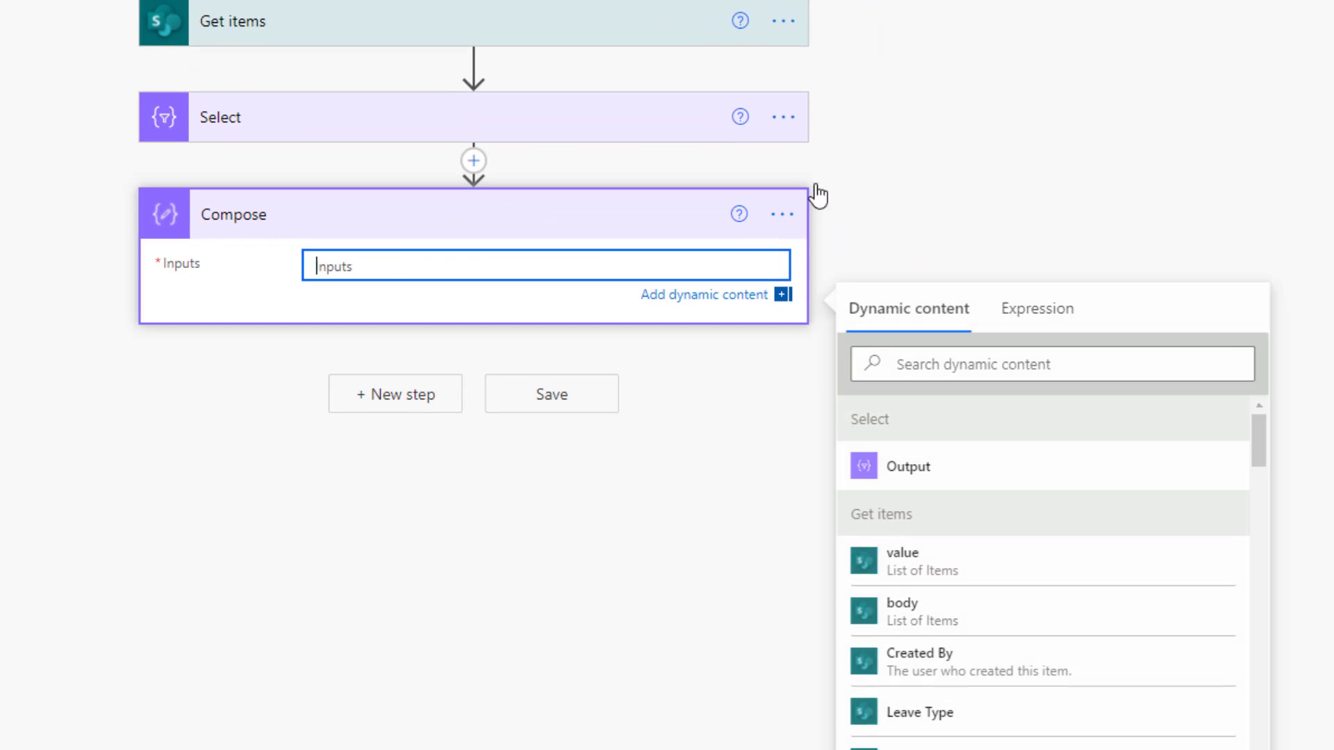
# Set the Compose inputs to the expression union(body('Select'),body('Select')), using the Select output for both collections
pyautogui.click(1028, 310)
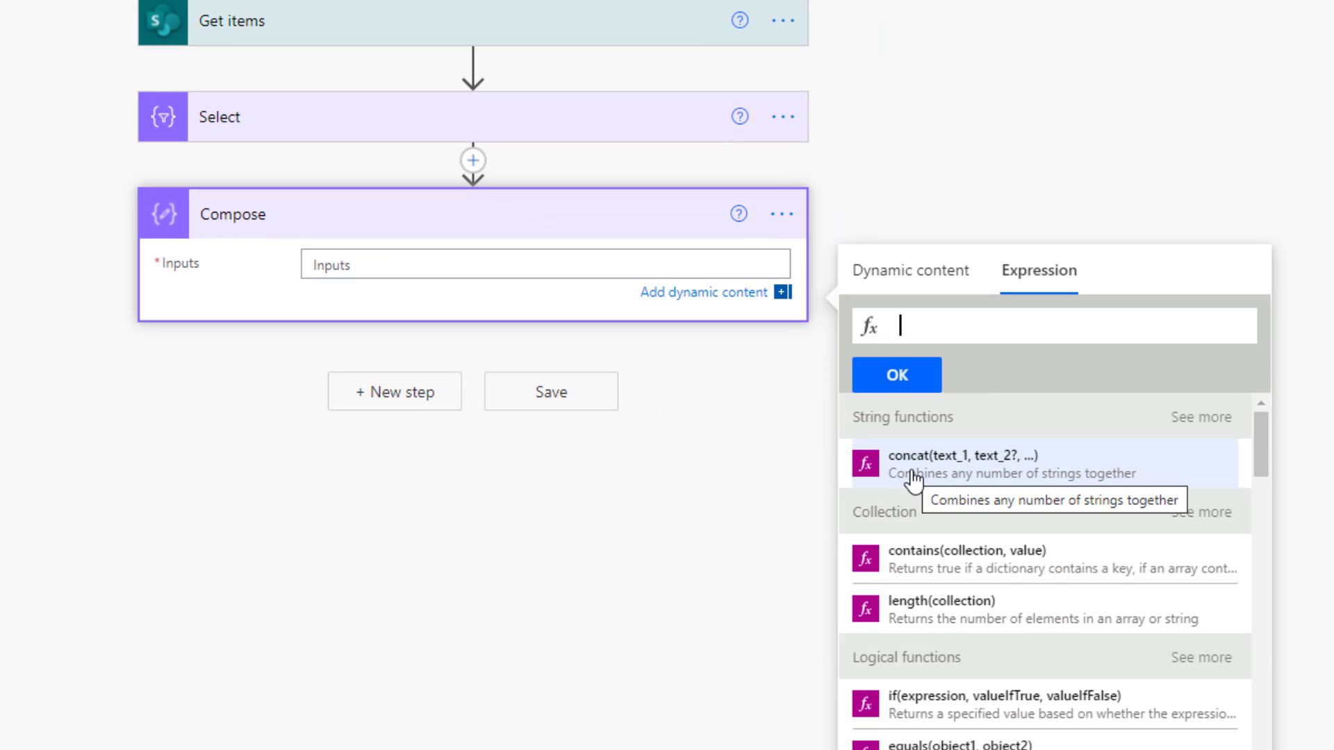
pyautogui.write('un')
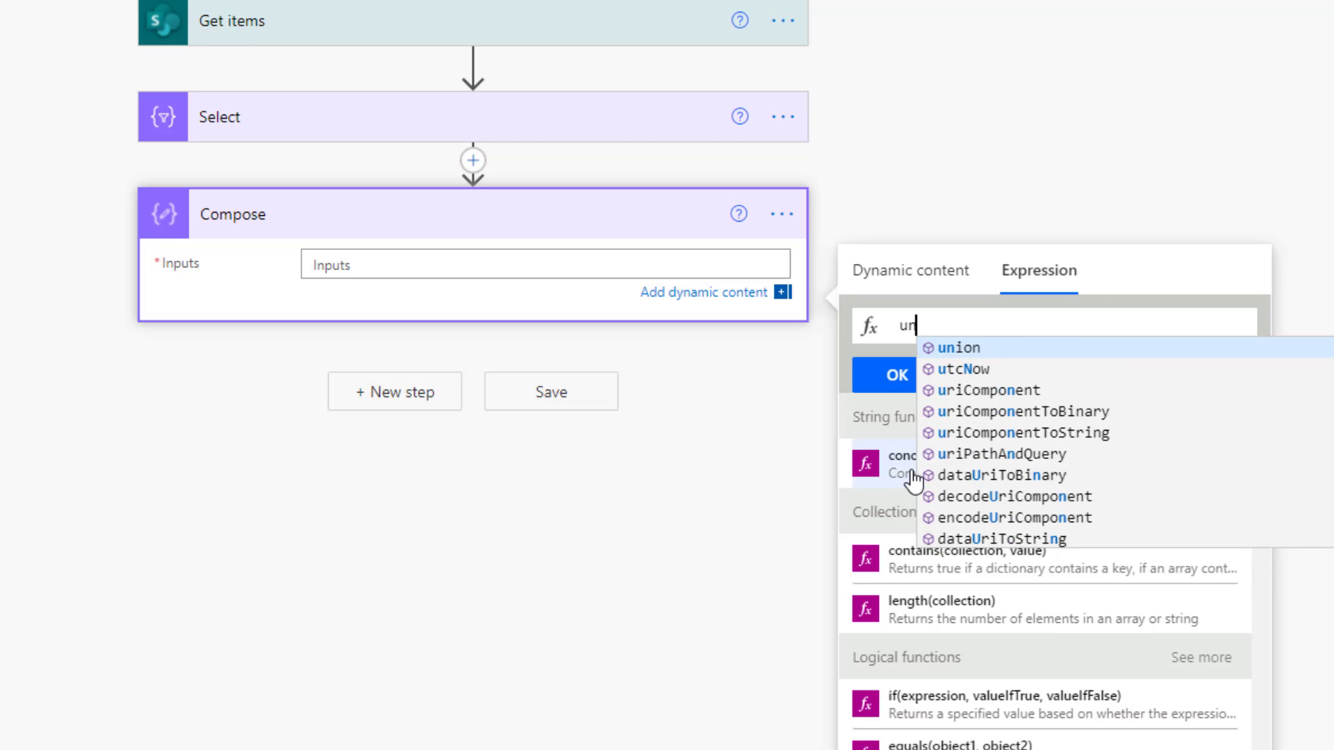
pyautogui.click(1001, 349)
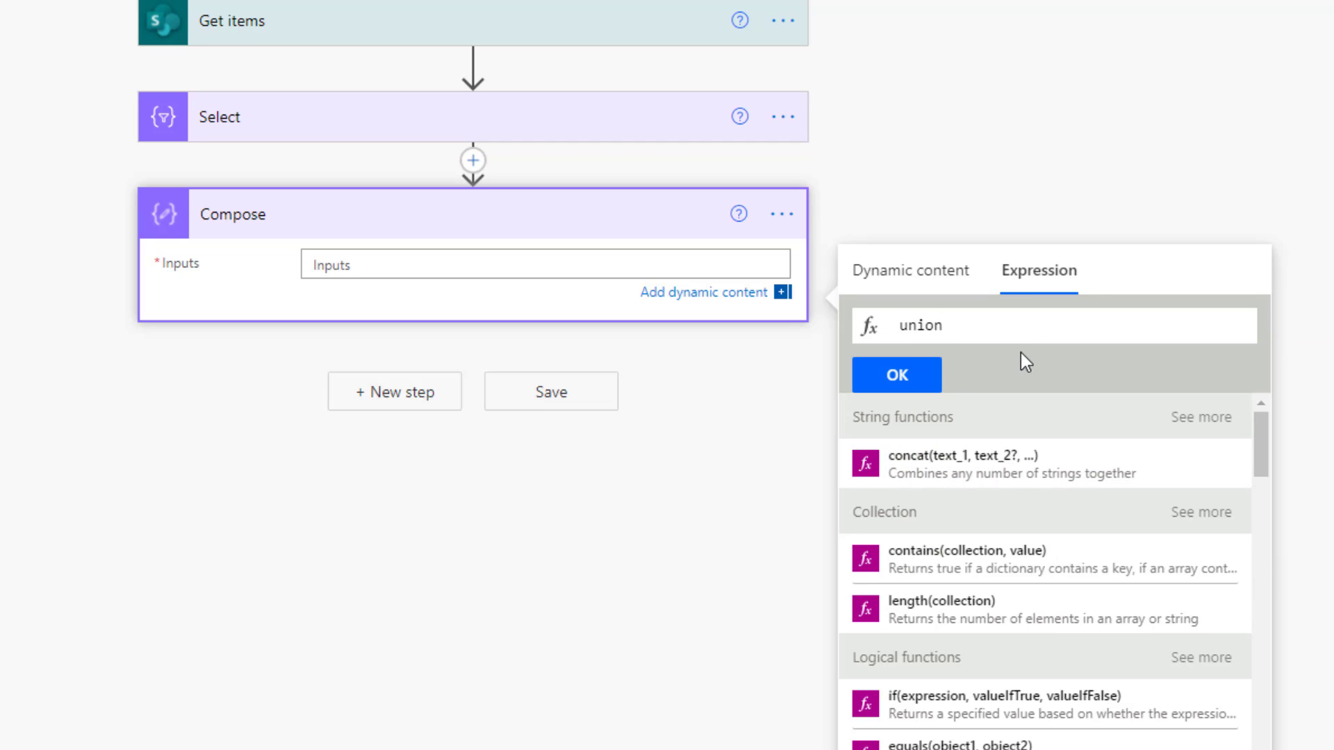
pyautogui.write('(')
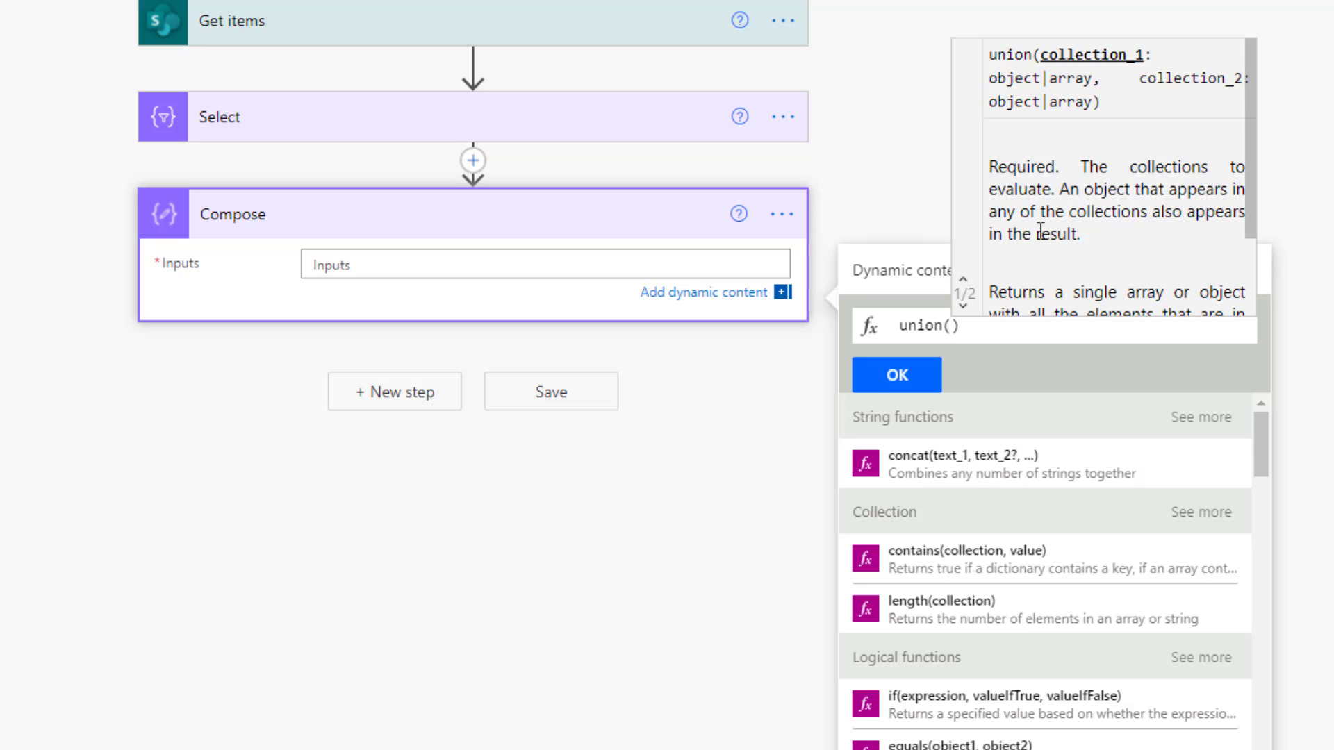
pyautogui.click(903, 275)
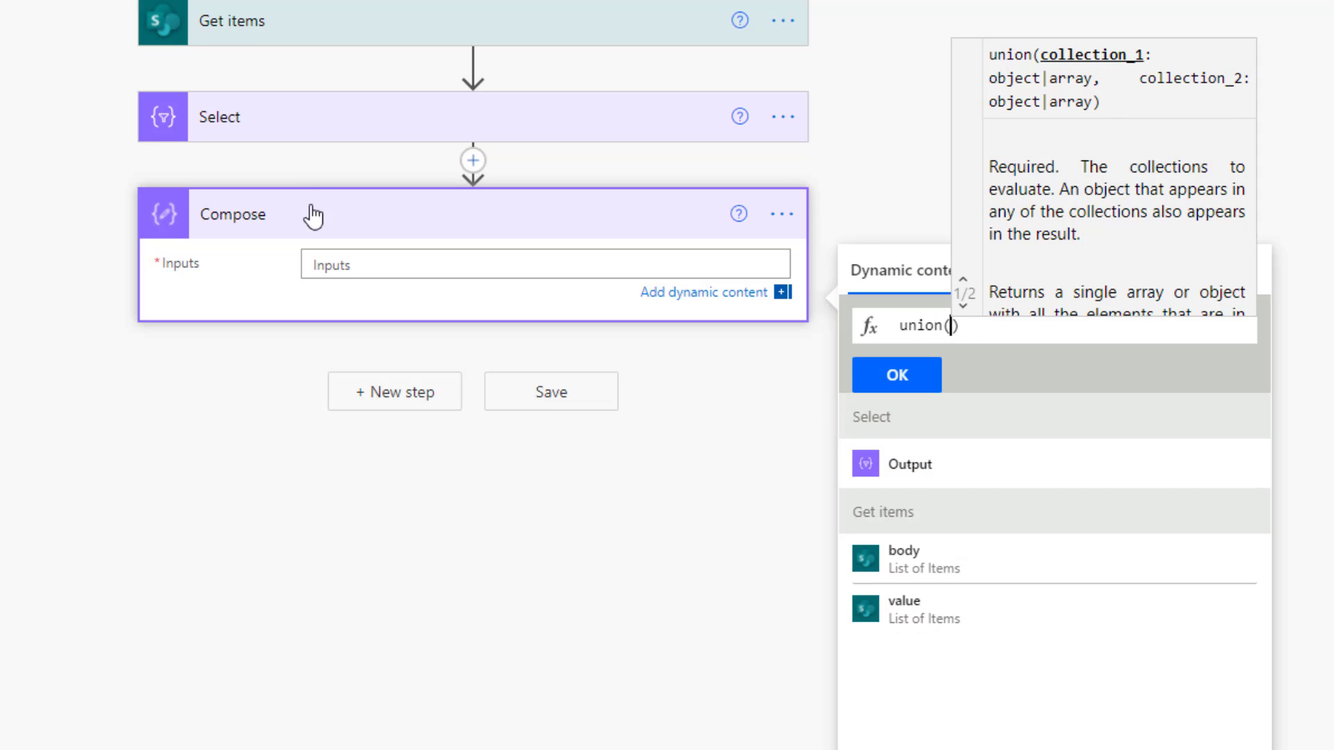
pyautogui.click(869, 464)
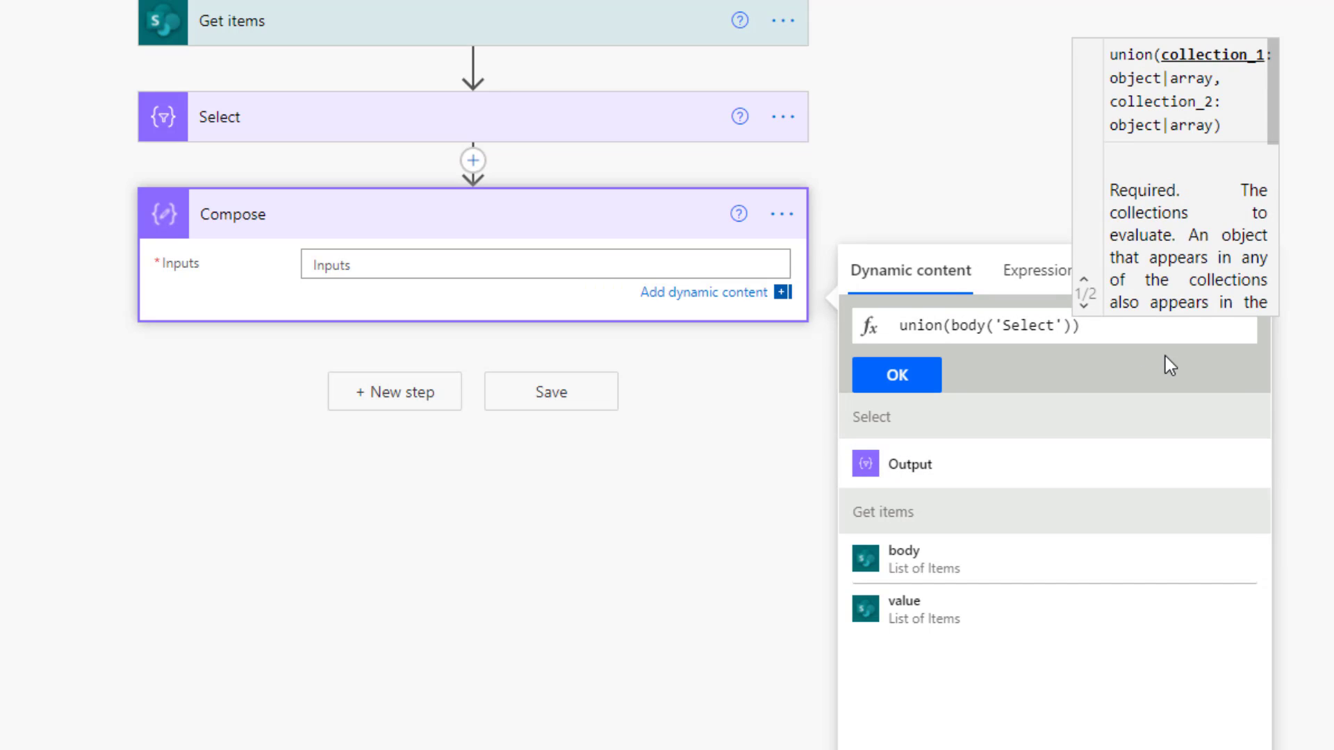
pyautogui.write(',')
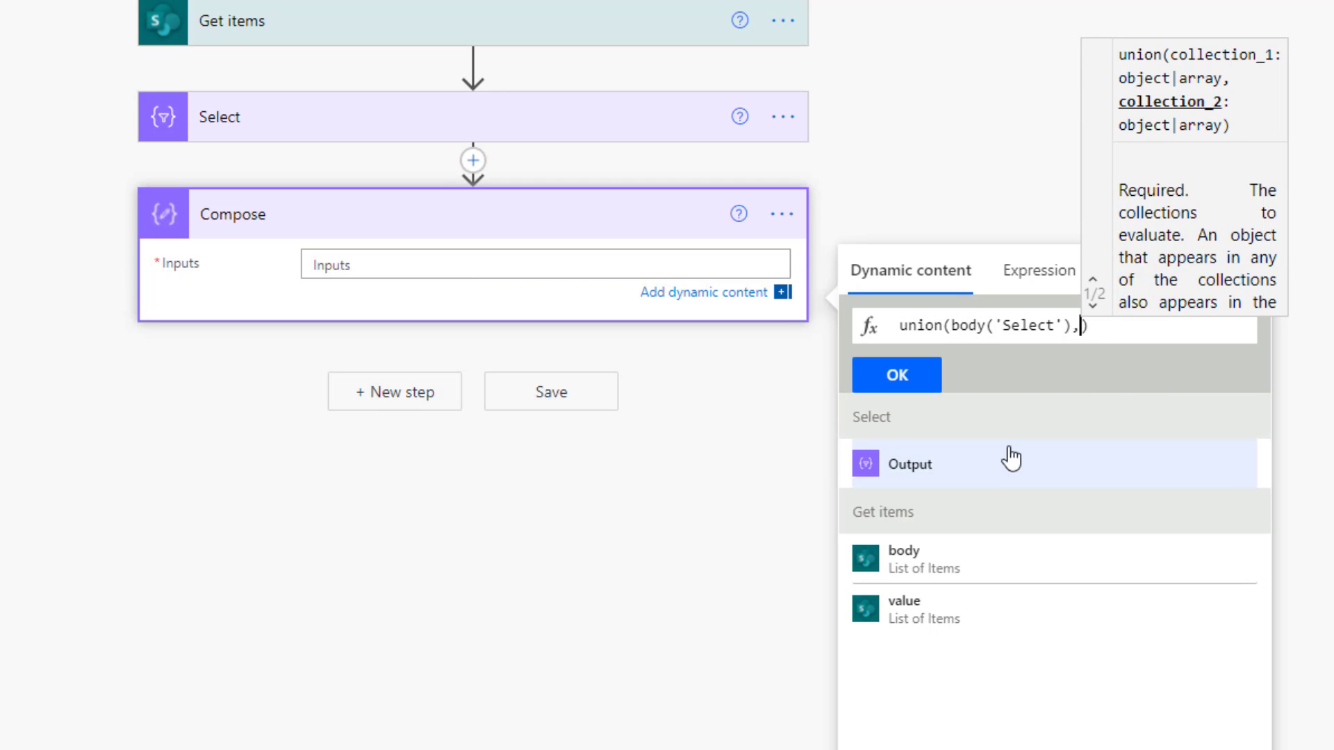
pyautogui.click(1001, 476)
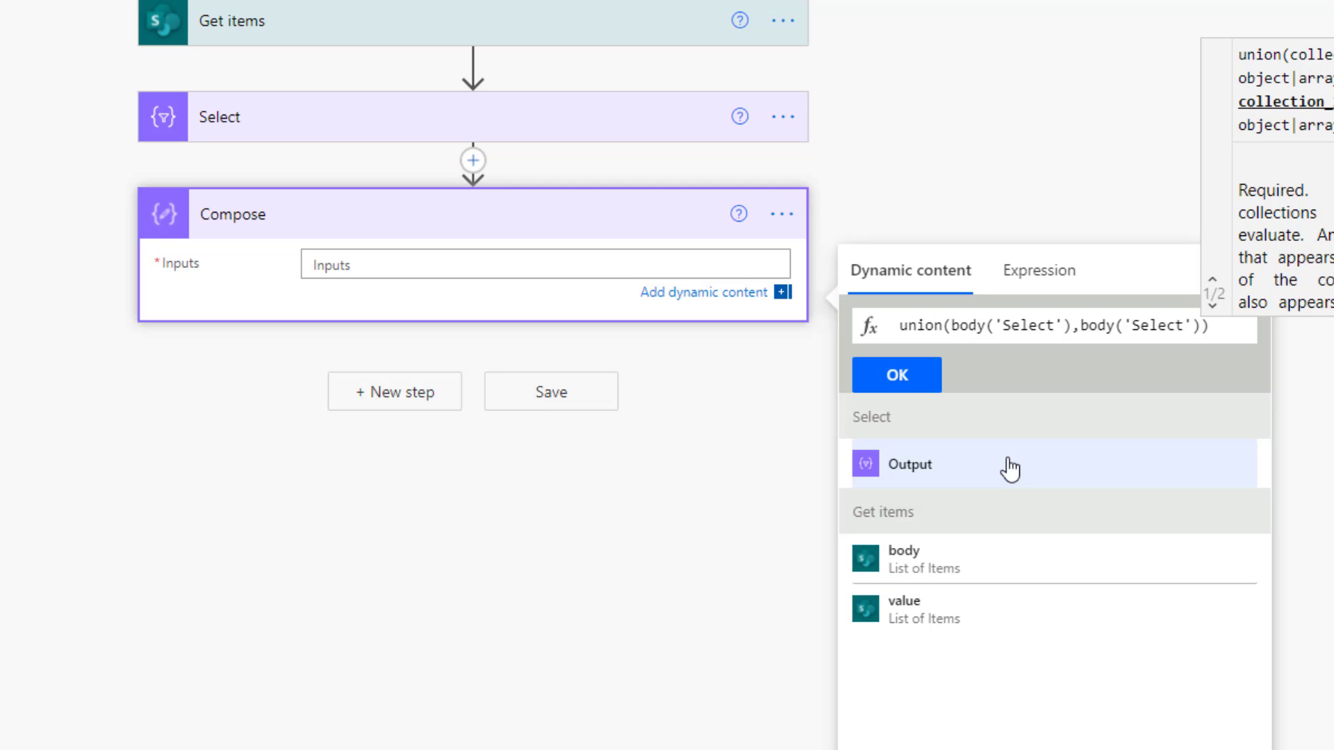
pyautogui.click(928, 379)
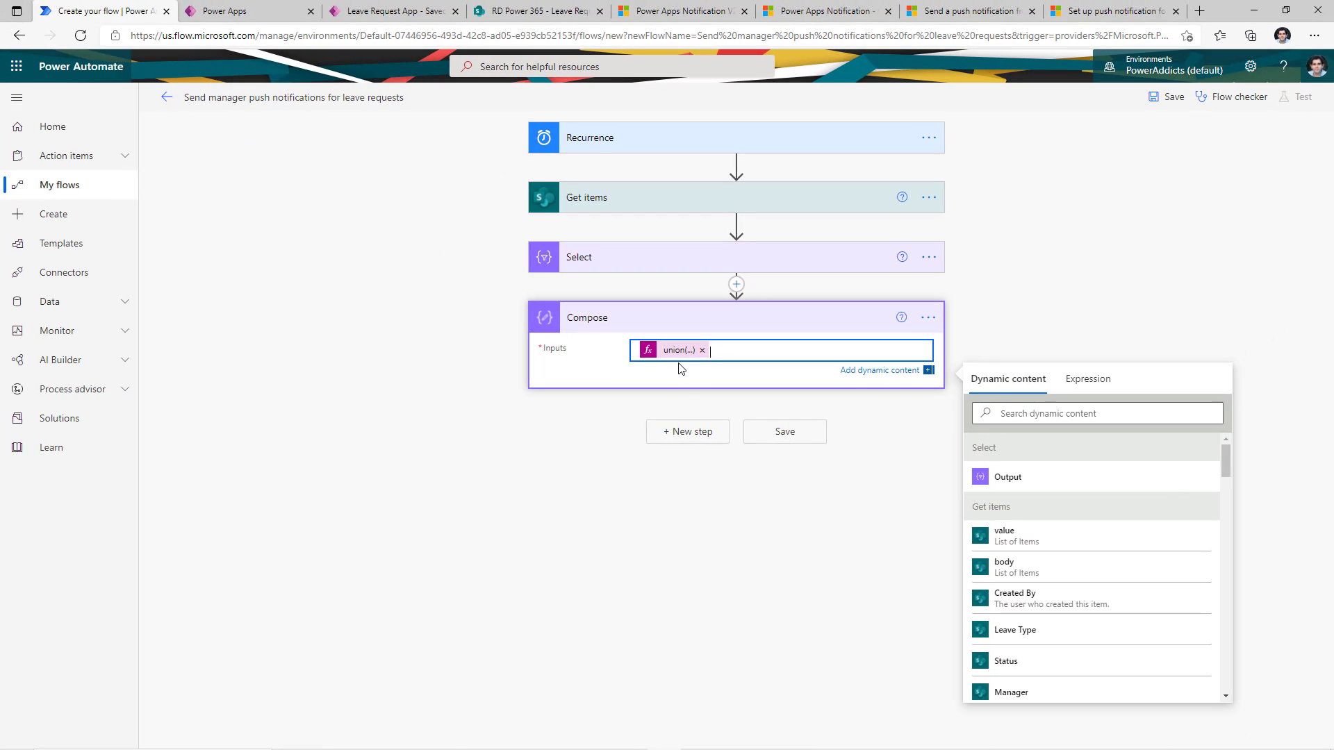
# Add an Apply to each control after Compose that loops over the Compose Outputs
pyautogui.click(688, 432)
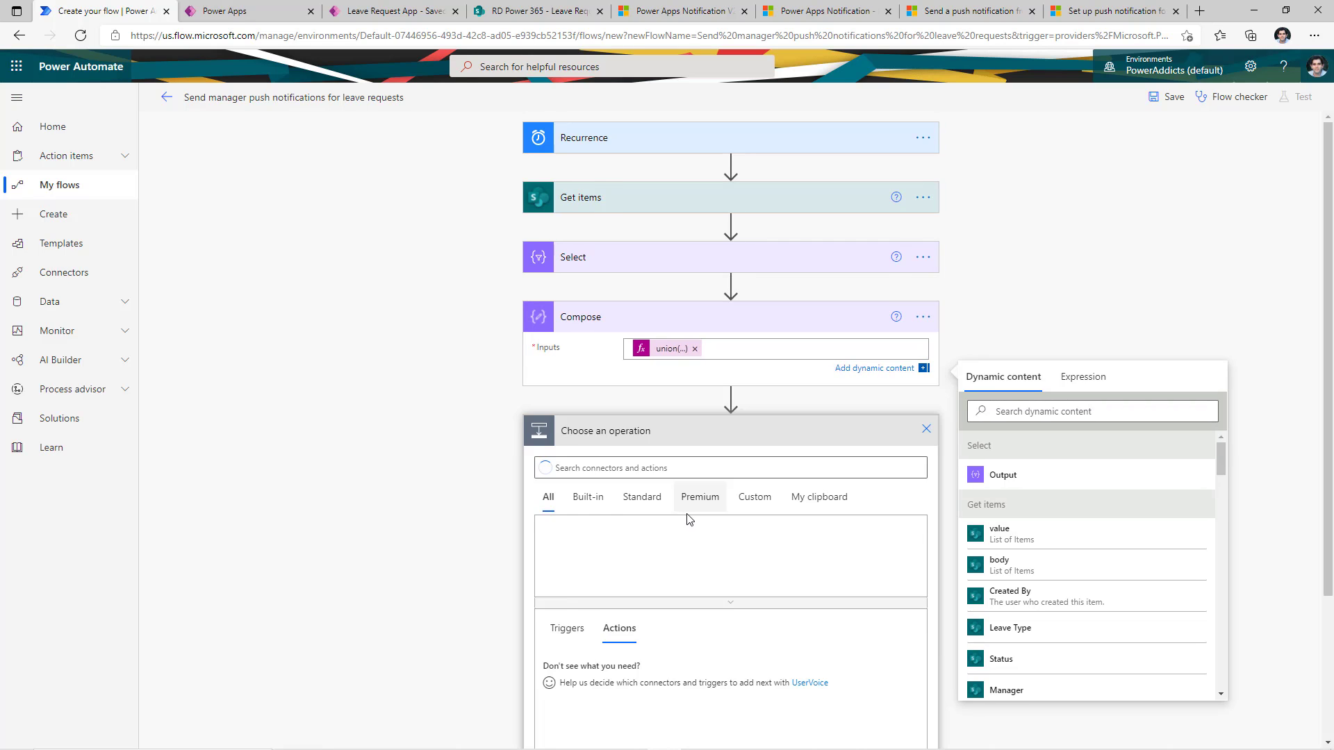
pyautogui.write('apply')
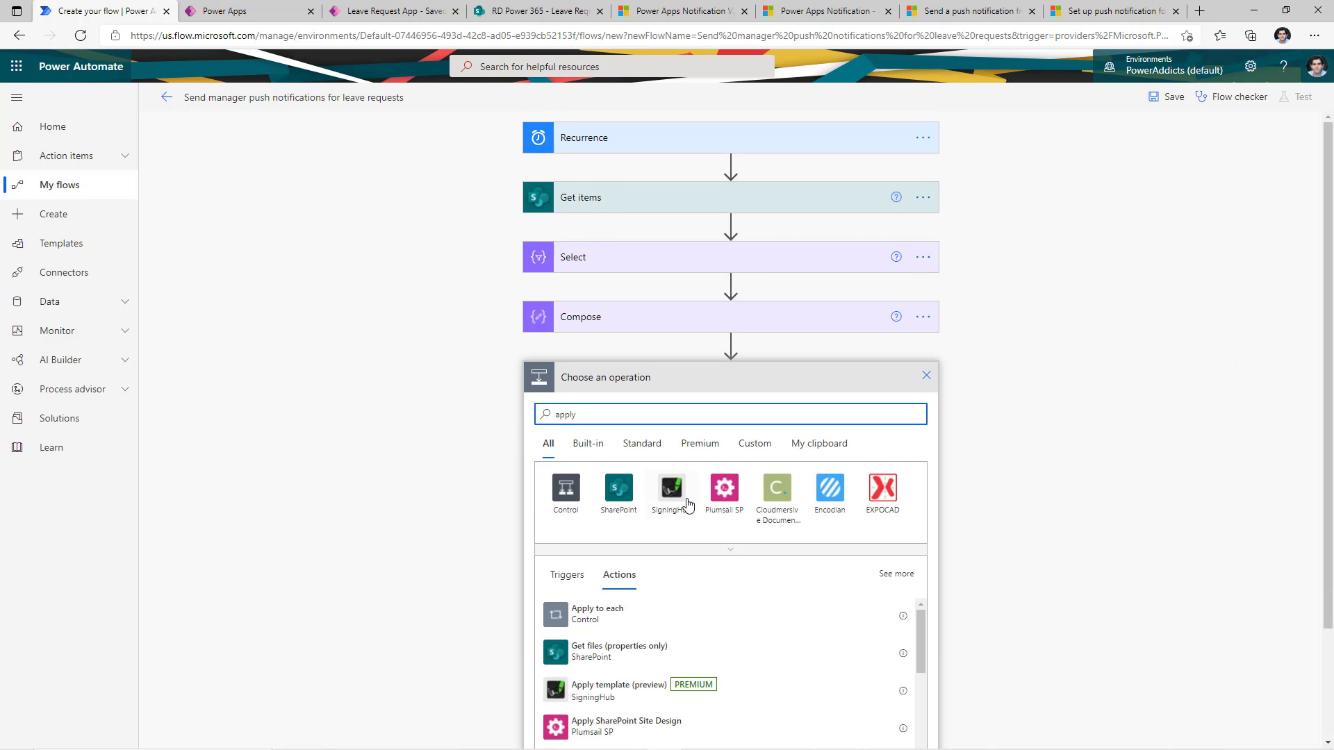
pyautogui.click(652, 620)
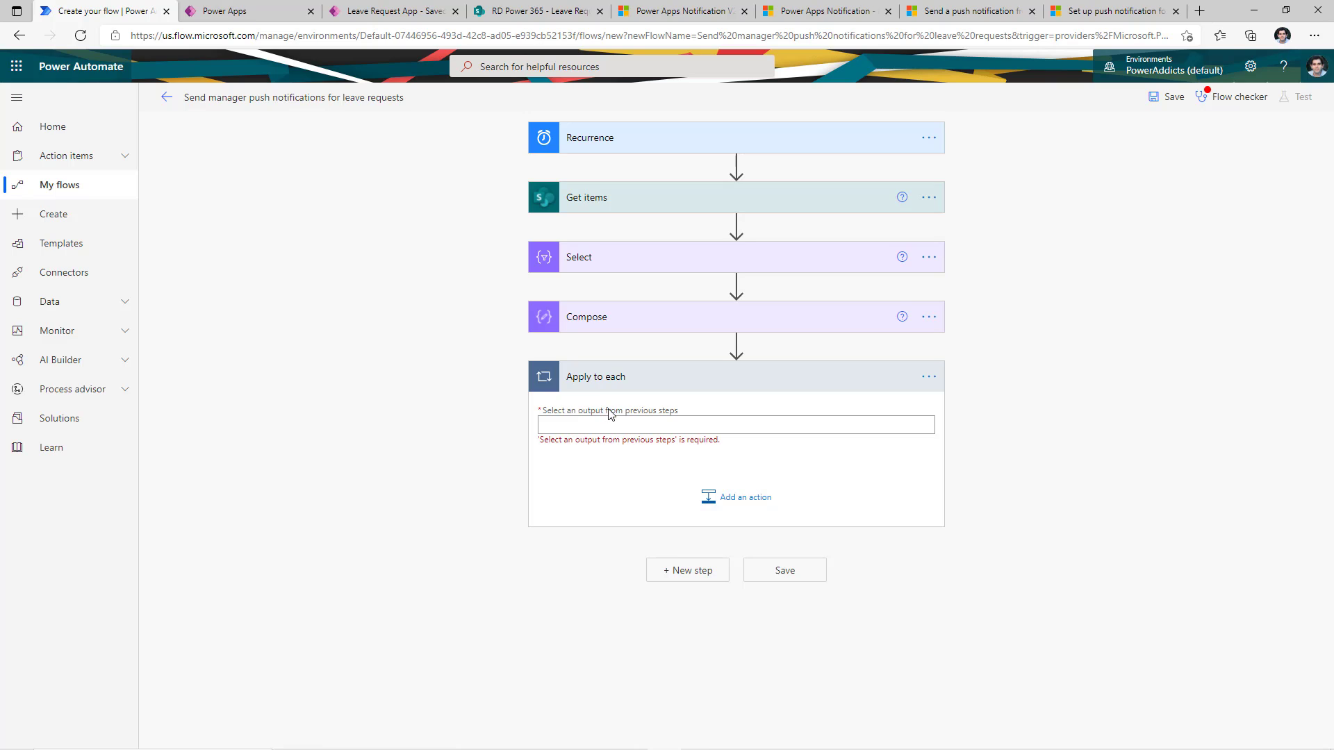
pyautogui.click(630, 318)
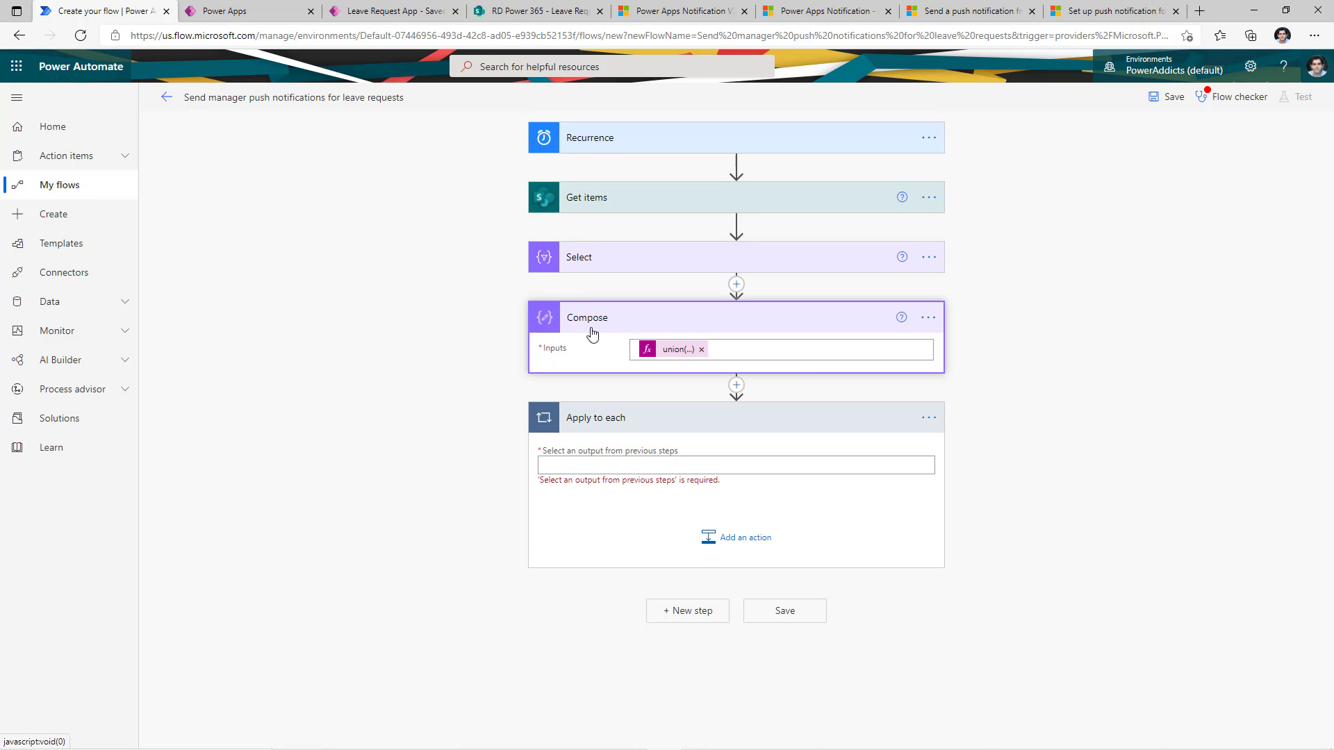
pyautogui.click(609, 469)
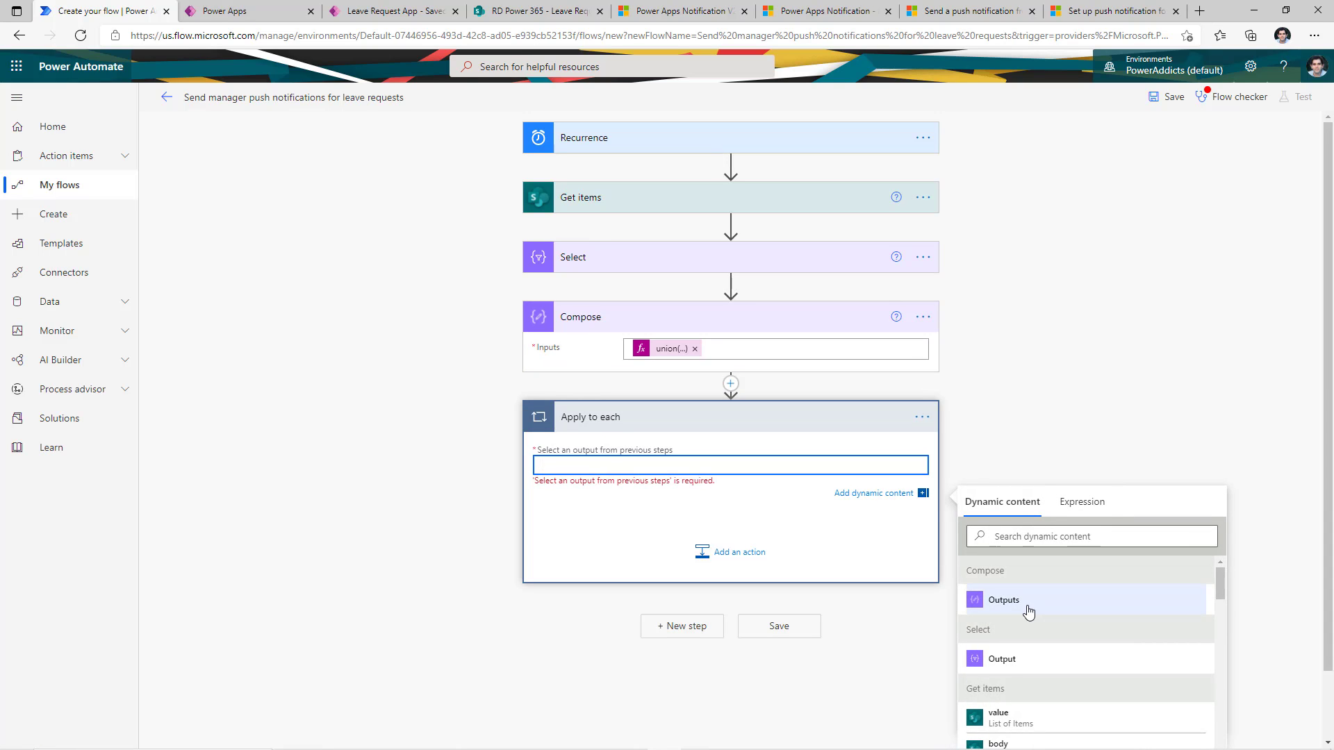
pyautogui.click(1029, 609)
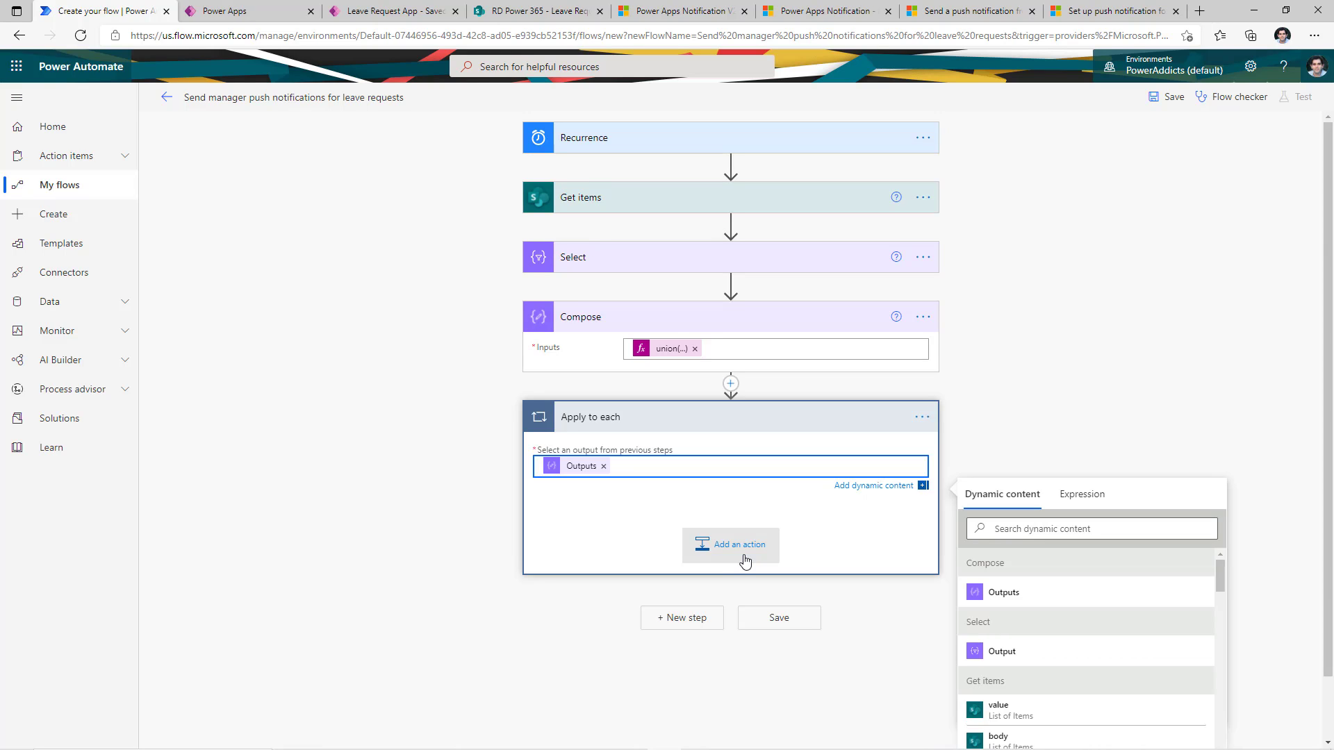
# Add the Power Apps Notification V2 action Send push notification V2 inside the Apply to each loop
pyautogui.click(745, 560)
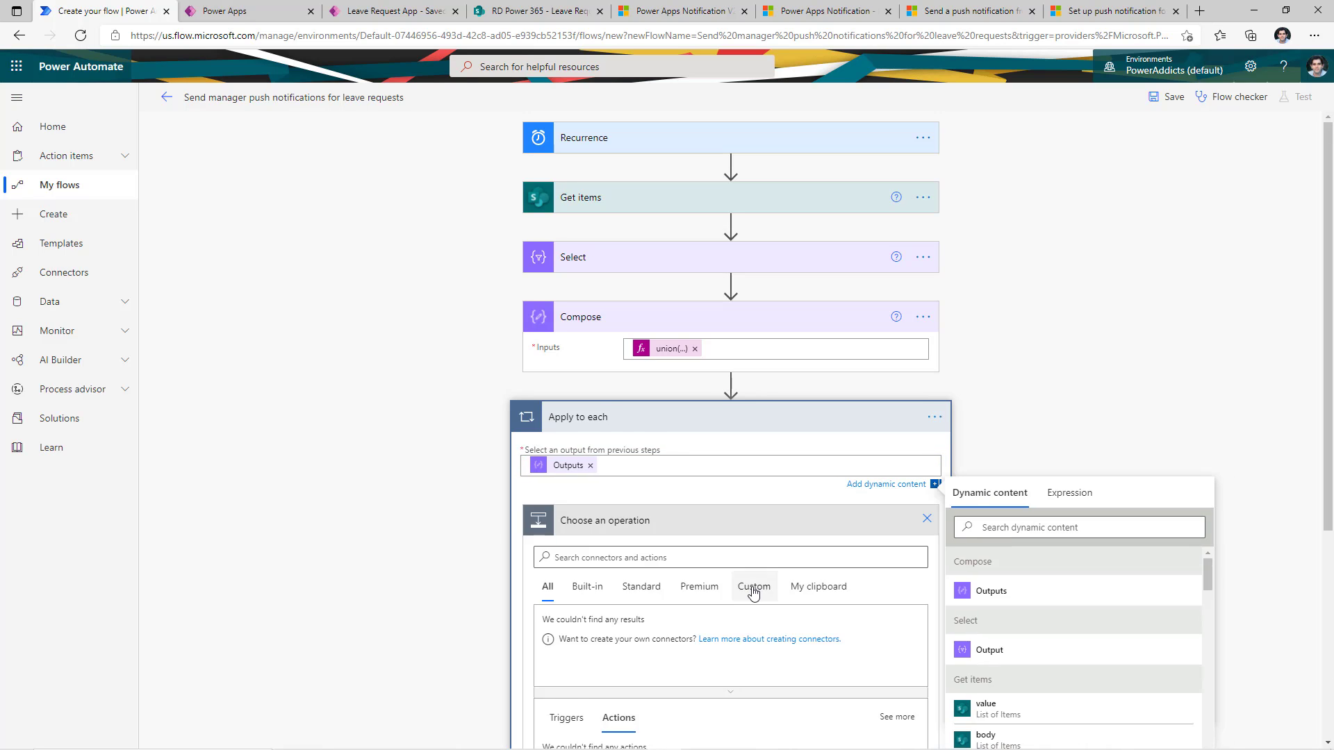
pyautogui.write('push notification')
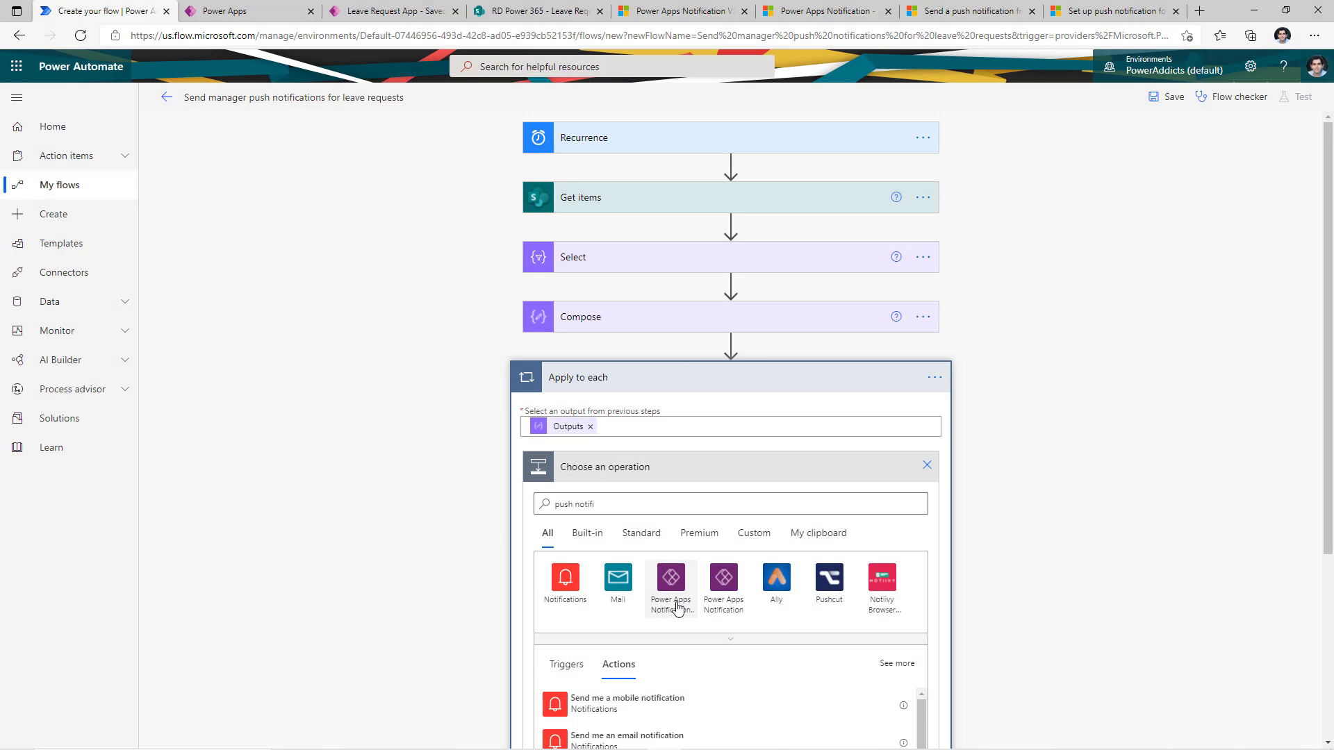
pyautogui.click(676, 599)
pyautogui.click(667, 577)
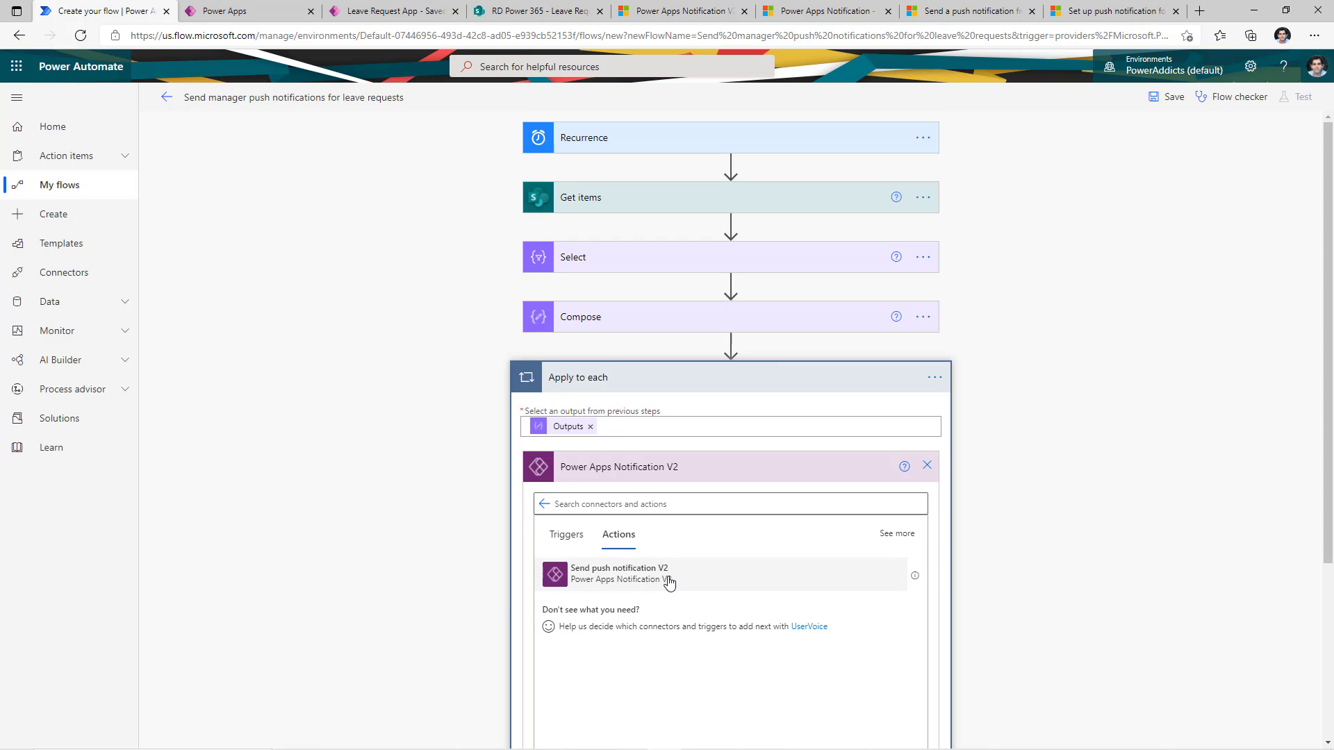
# Set the push notification's mobile app to Power Apps and its target app to Leave Request App
pyautogui.scroll(-1, 744, 528)
pyautogui.click(909, 427)
pyautogui.click(677, 448)
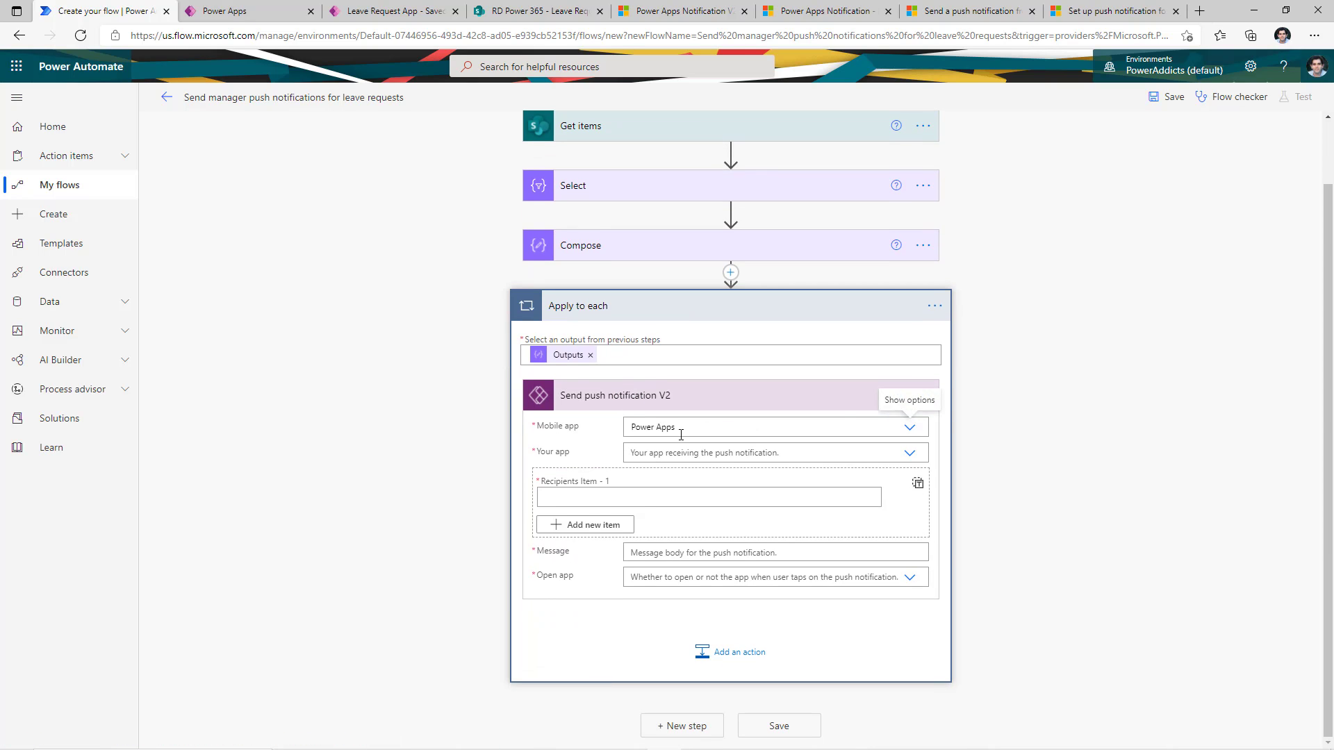
pyautogui.click(693, 452)
pyautogui.click(664, 482)
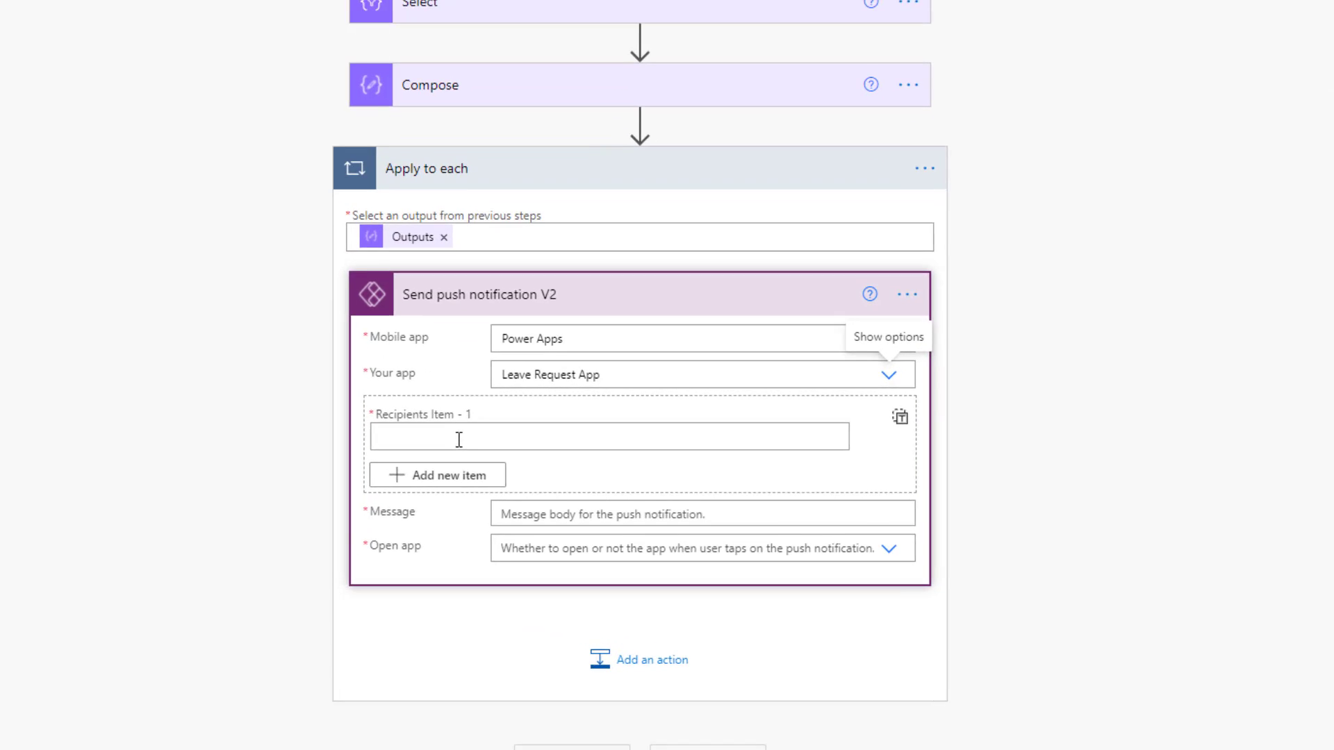
# Set the push notification's first recipient to the expression item()
pyautogui.click(464, 440)
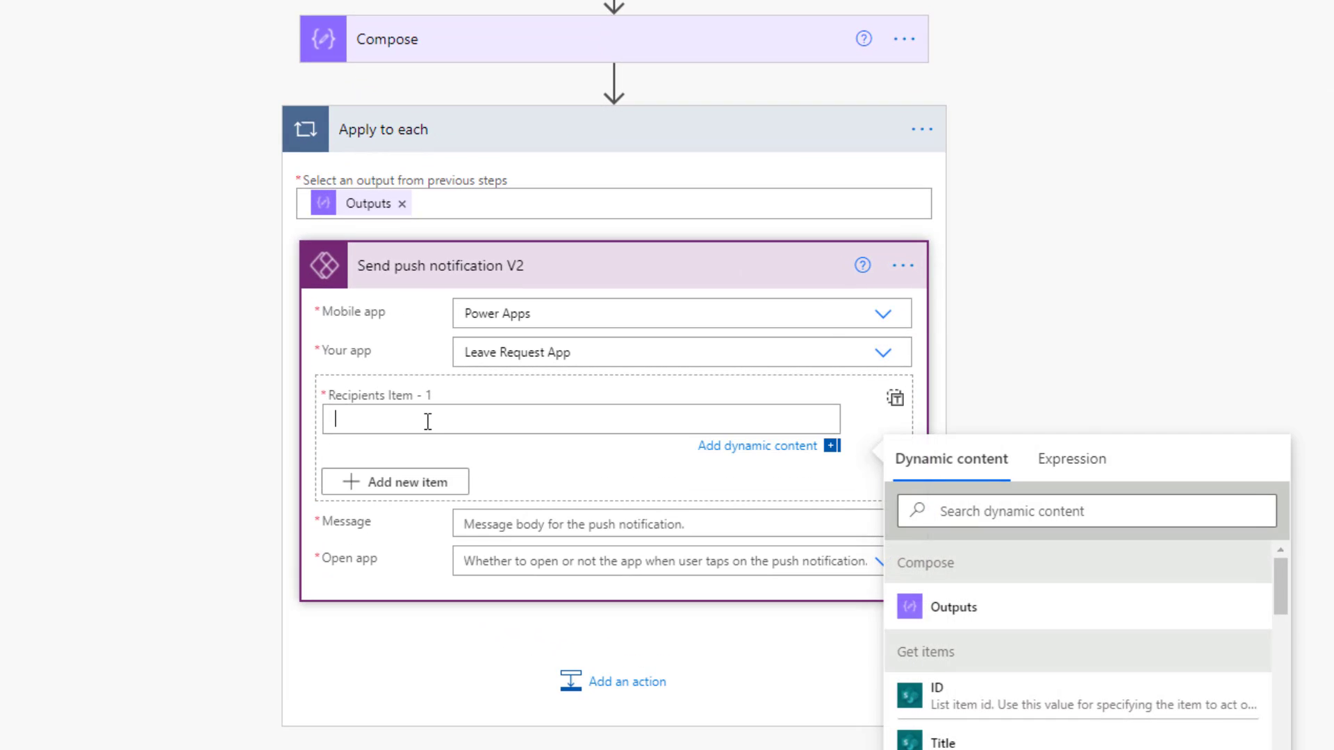
pyautogui.click(1096, 464)
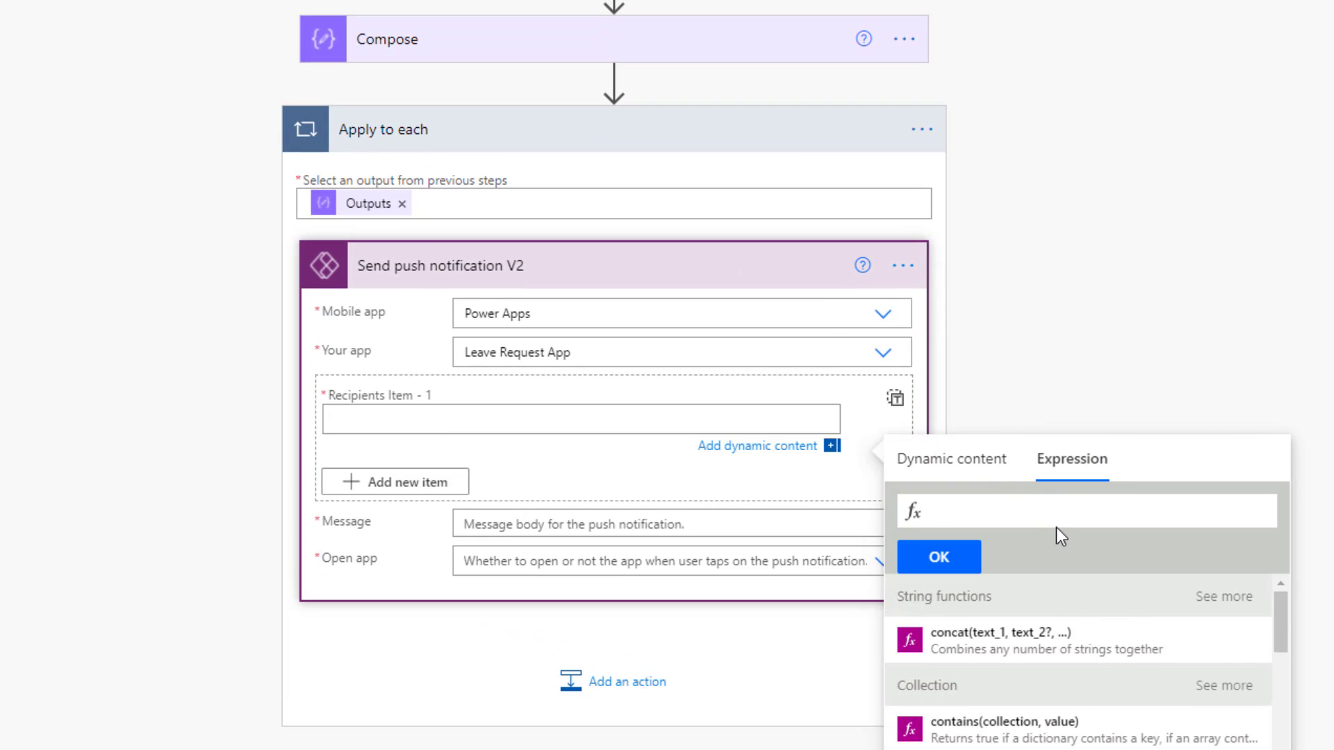
pyautogui.write('item')
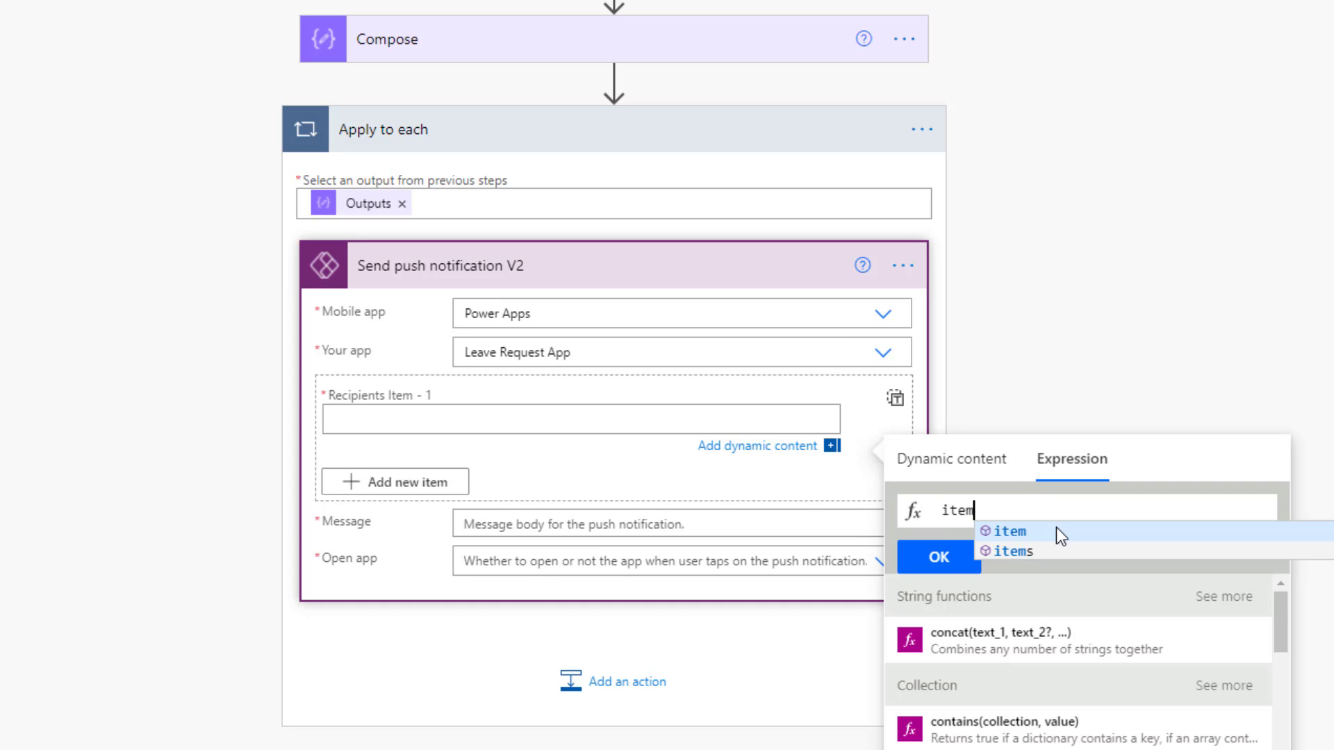
pyautogui.click(1056, 531)
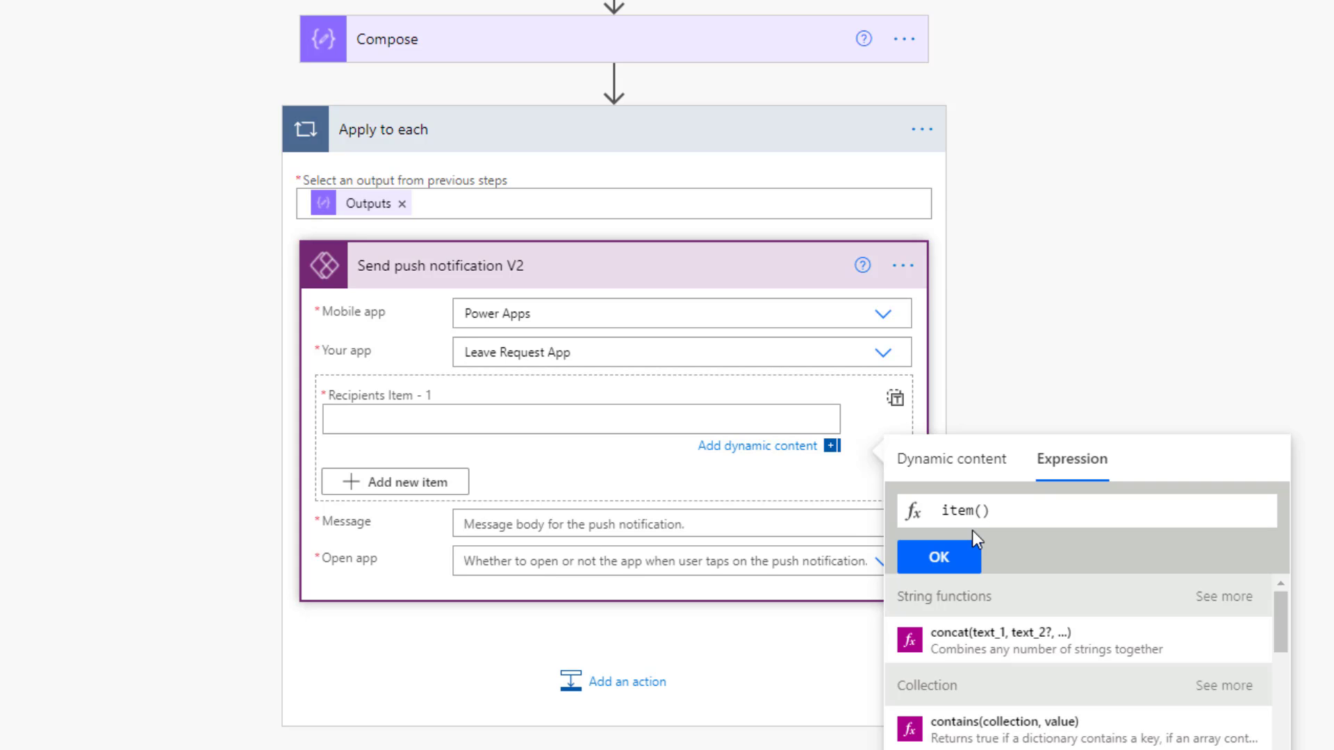
pyautogui.click(968, 556)
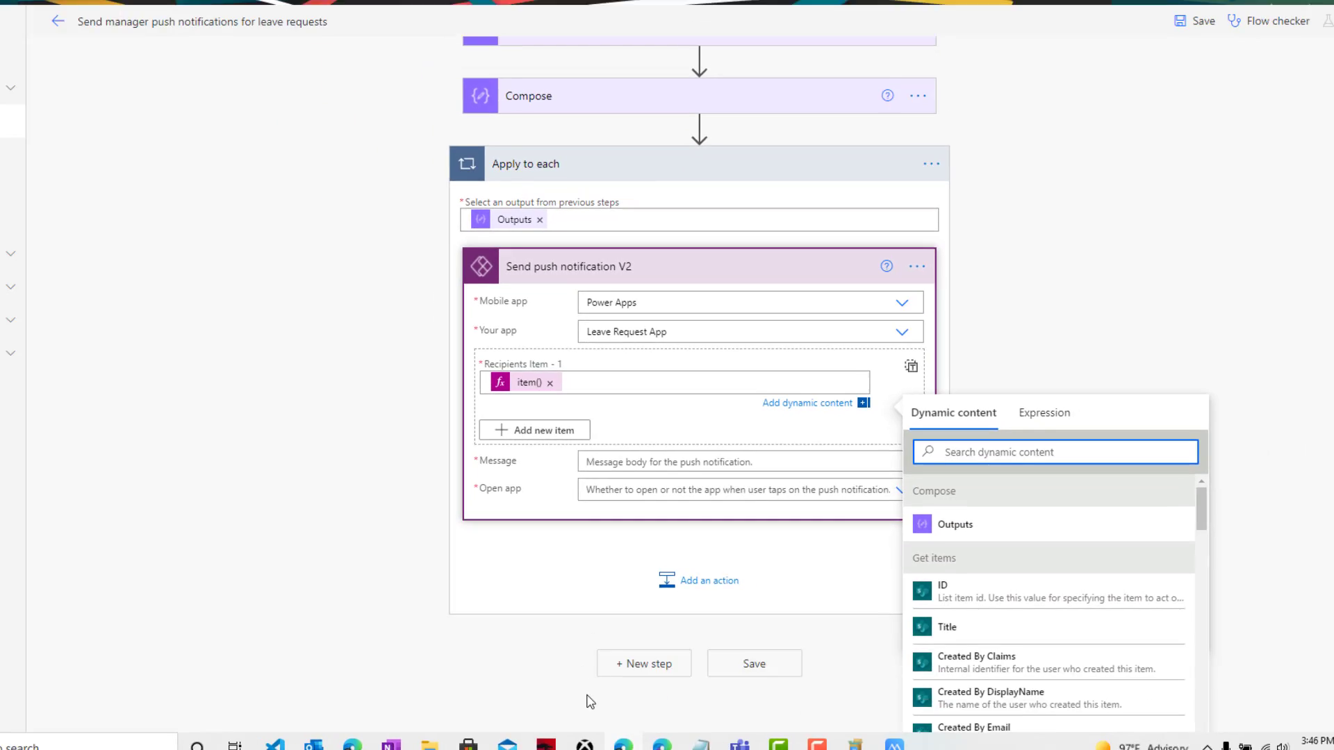
# Enter the message "You have pending leave requests for approval" and set Open app to Yes
pyautogui.click(684, 462)
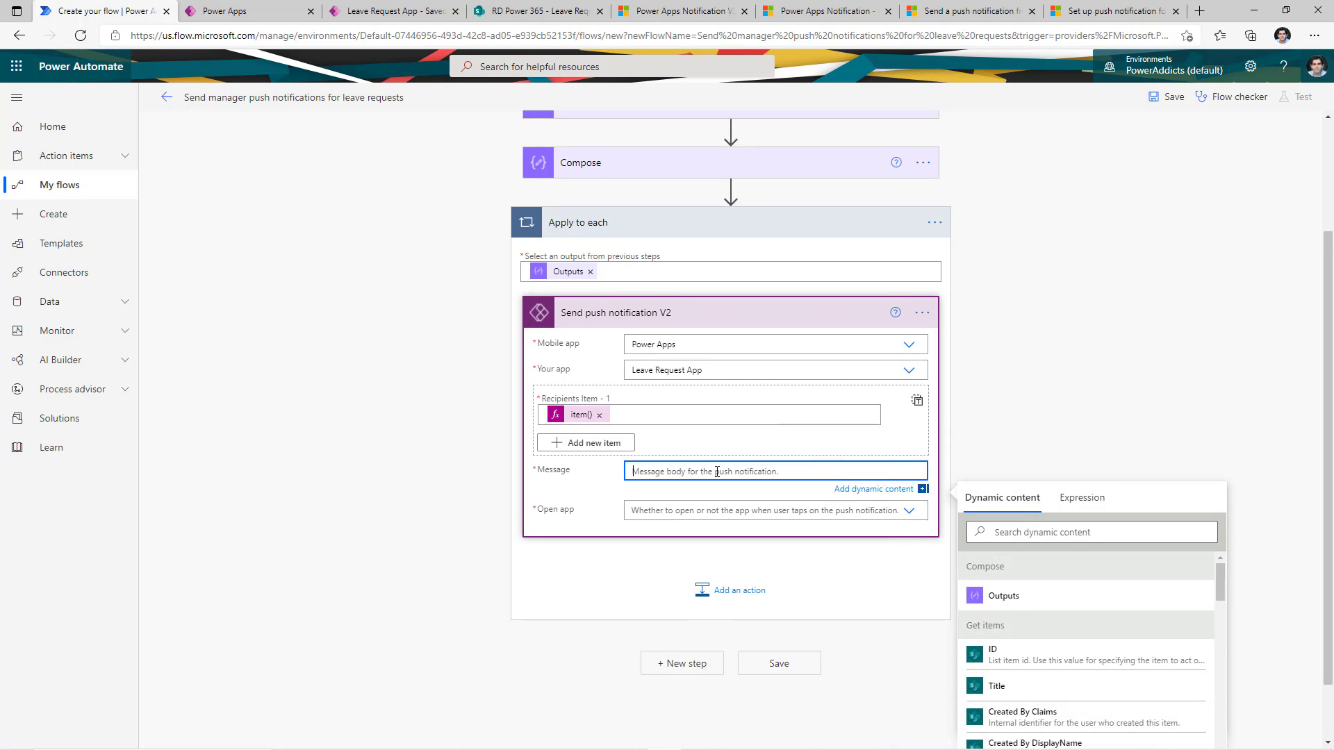
pyautogui.write('You have pending leave requests for approv')
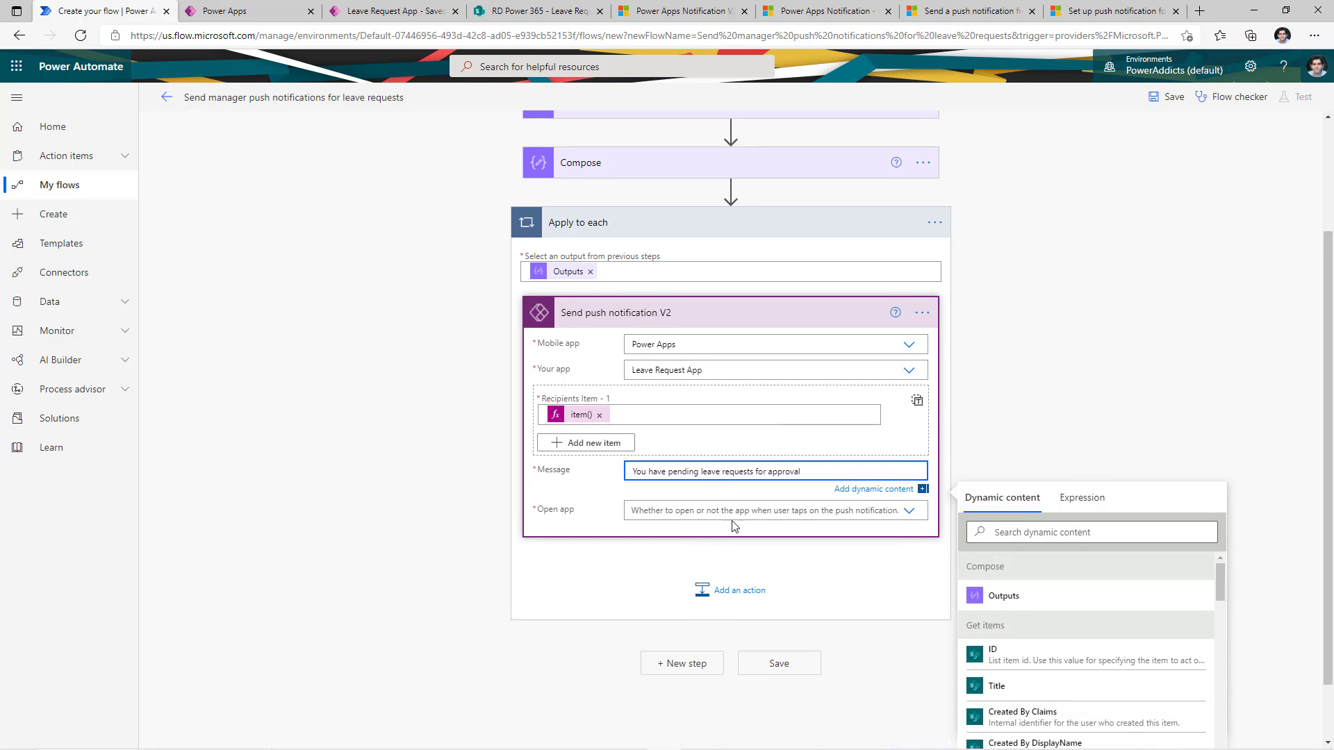
pyautogui.write('al')
pyautogui.click(751, 512)
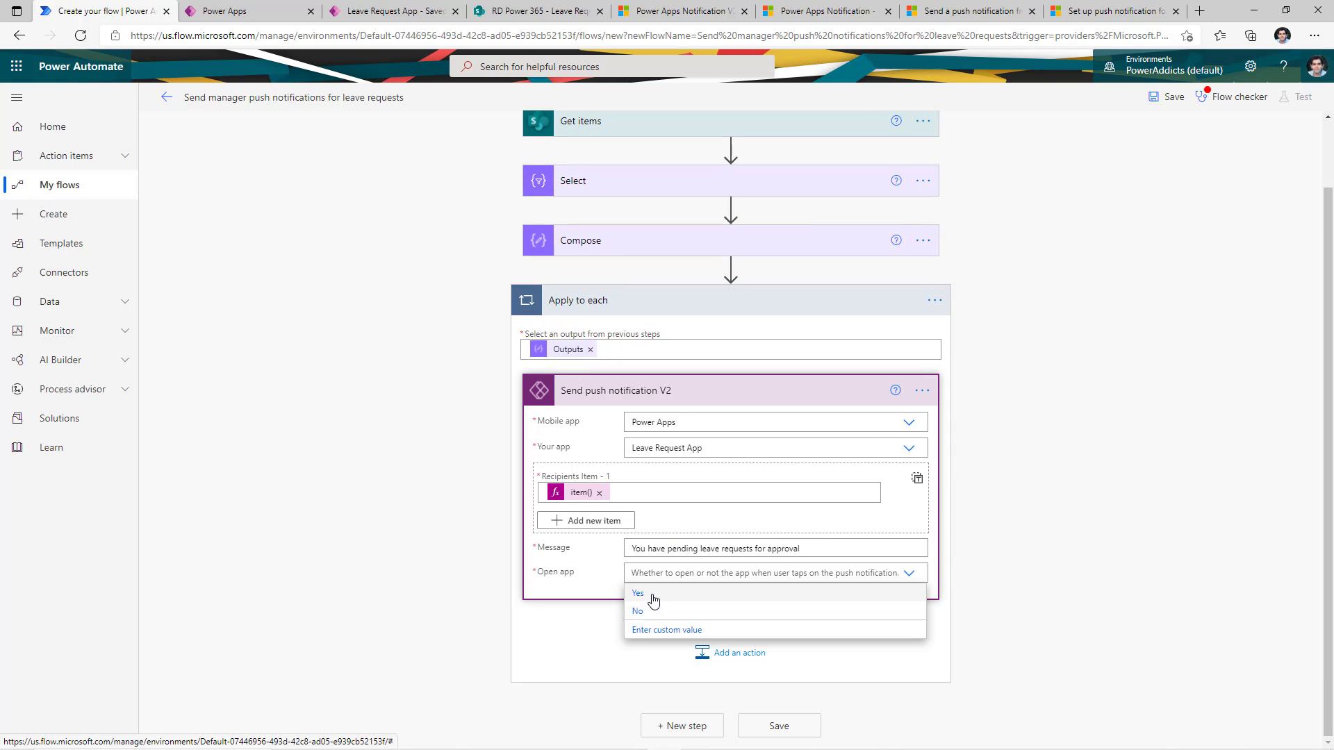
pyautogui.click(653, 599)
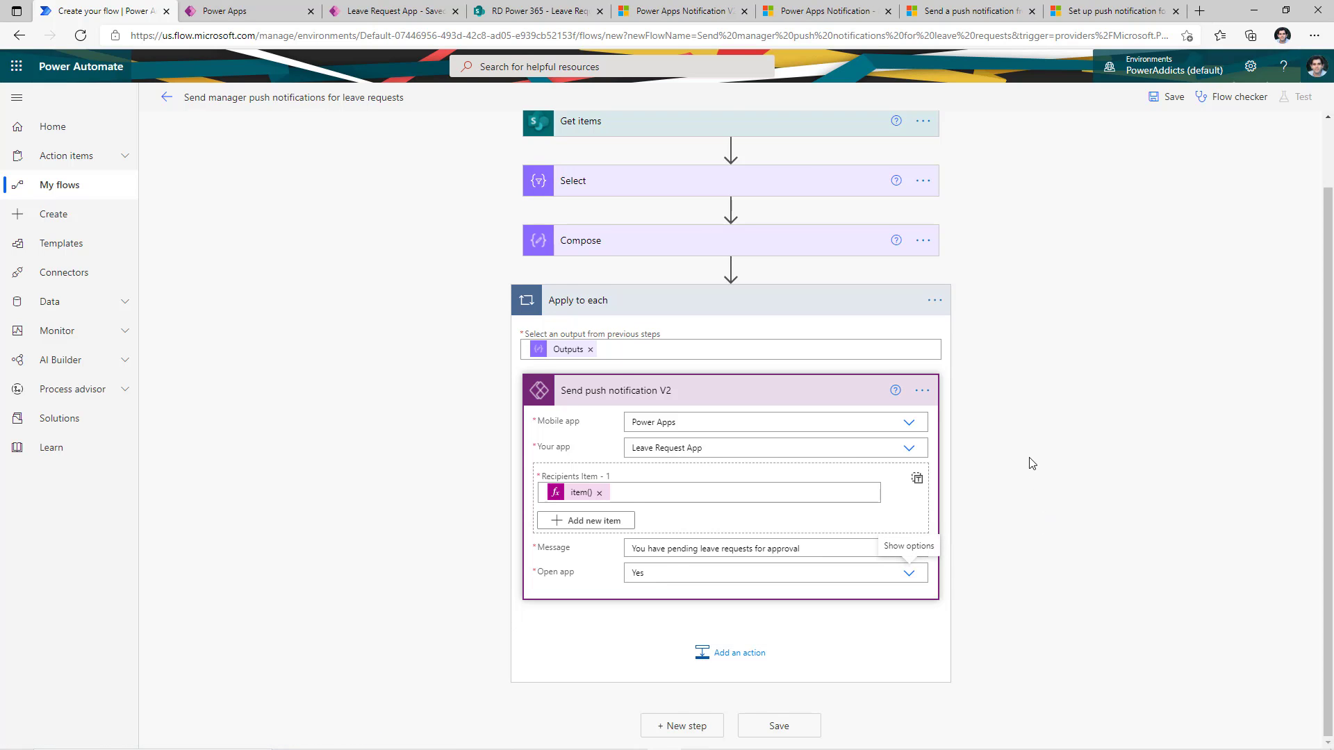
# Save the manager notification flow and run a manual test of it
pyautogui.scroll(1, 1084, 348)
pyautogui.click(1169, 99)
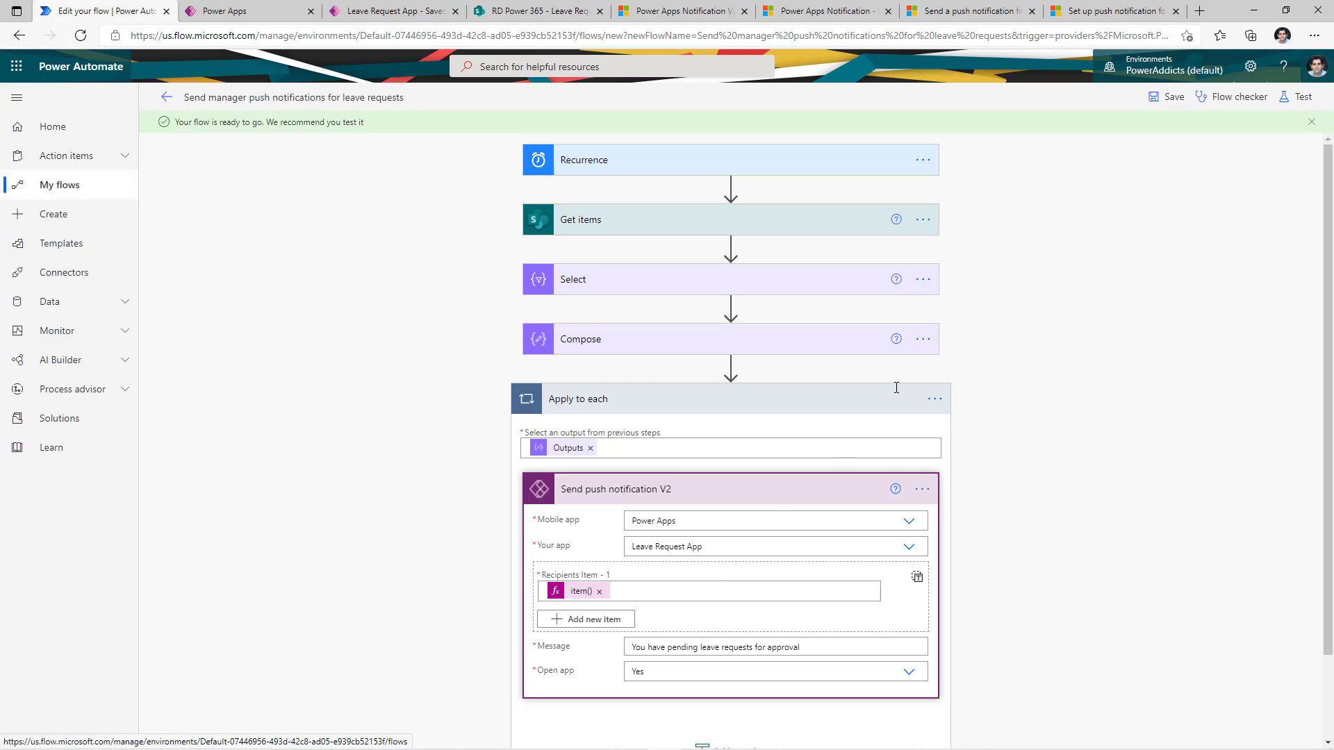
pyautogui.click(1302, 101)
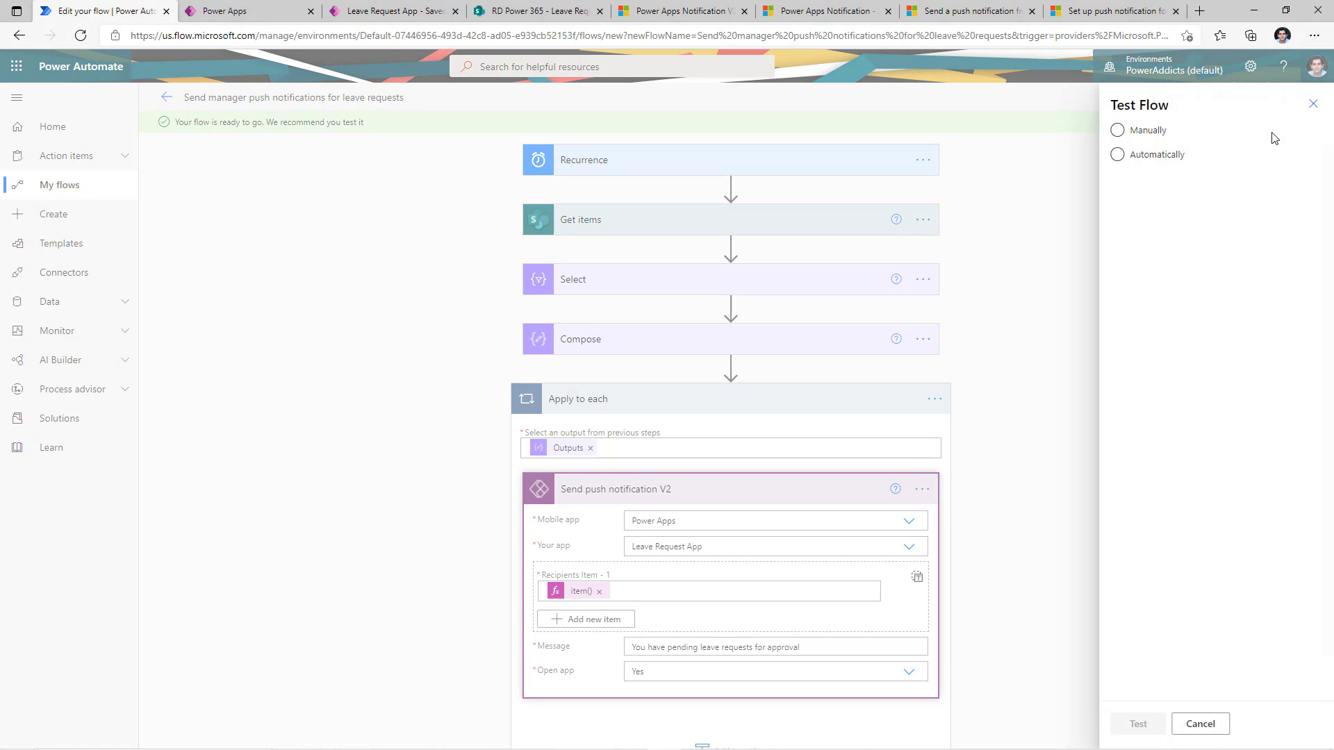
pyautogui.click(1115, 131)
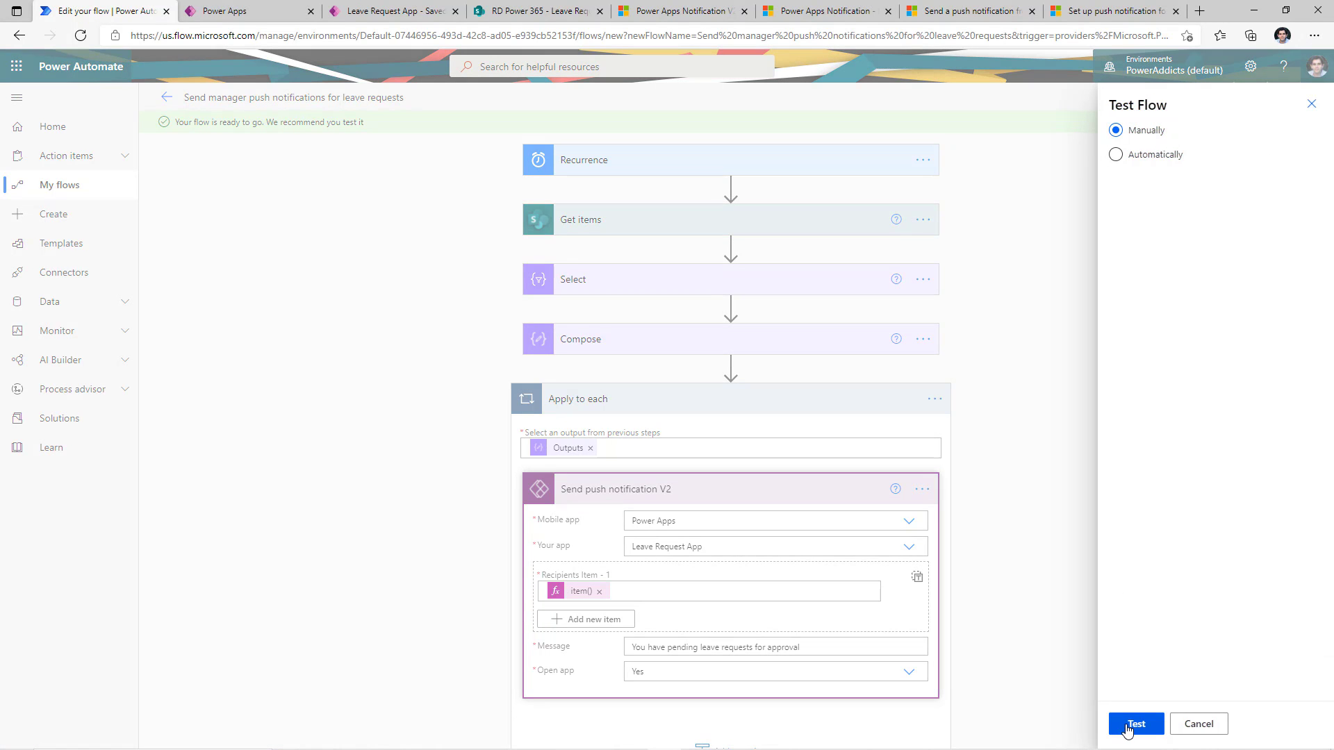
pyautogui.click(1127, 726)
pyautogui.click(1129, 724)
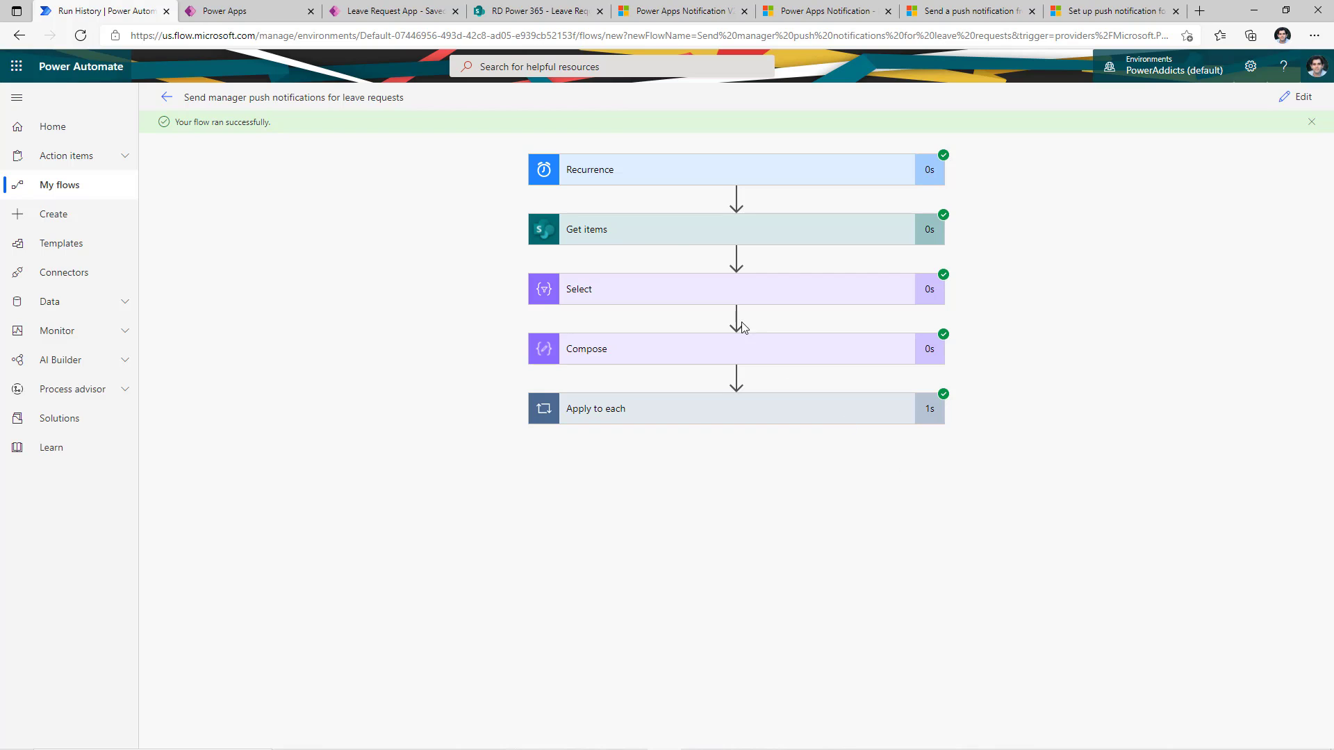
# Examine the Get items, Select and Compose results of the manager notification flow run
pyautogui.click(676, 240)
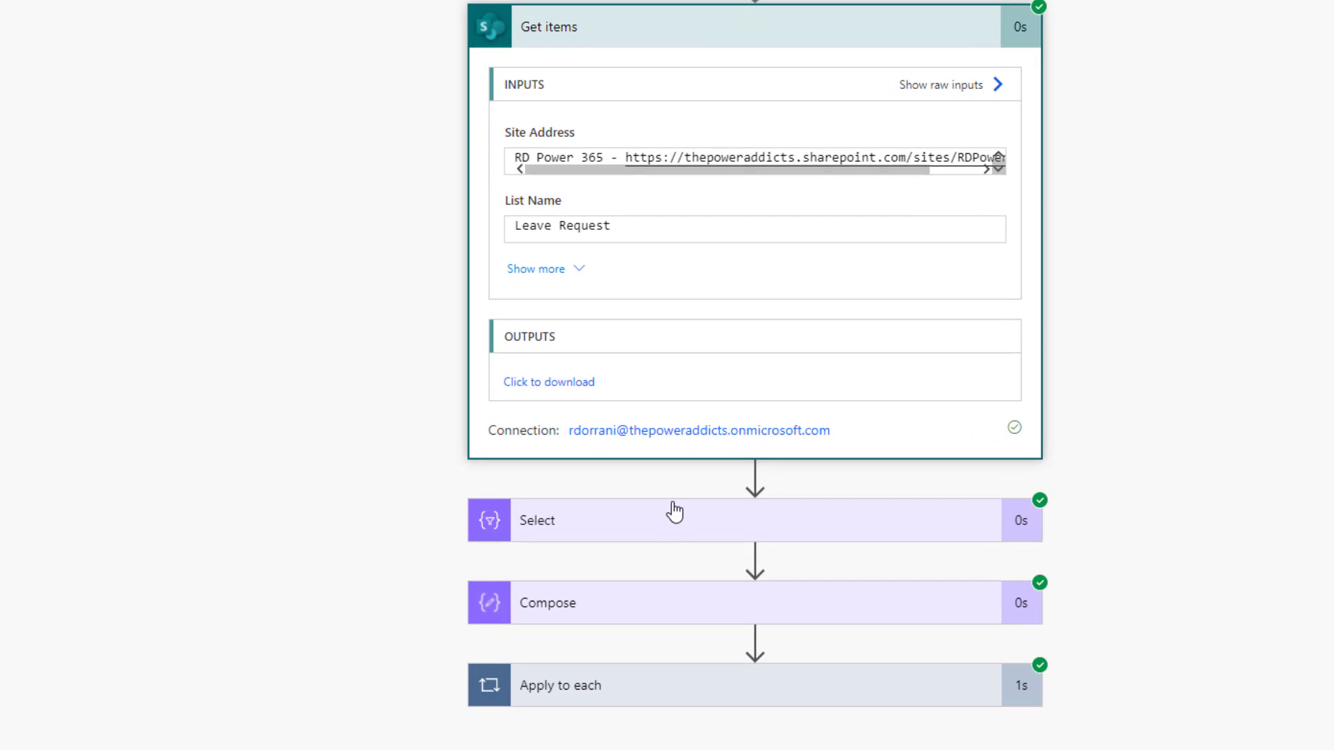
pyautogui.click(673, 523)
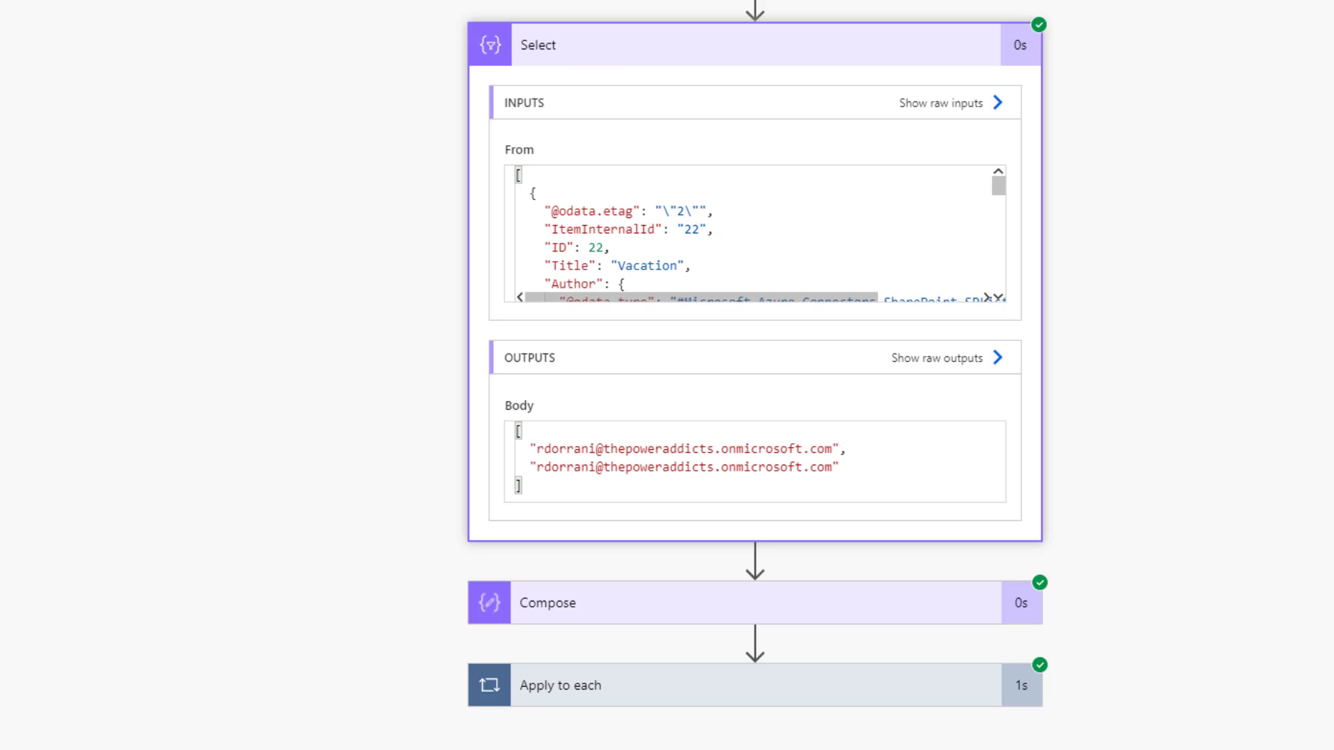
pyautogui.moveTo(530, 449); pyautogui.dragTo(883, 469)
pyautogui.click(563, 609)
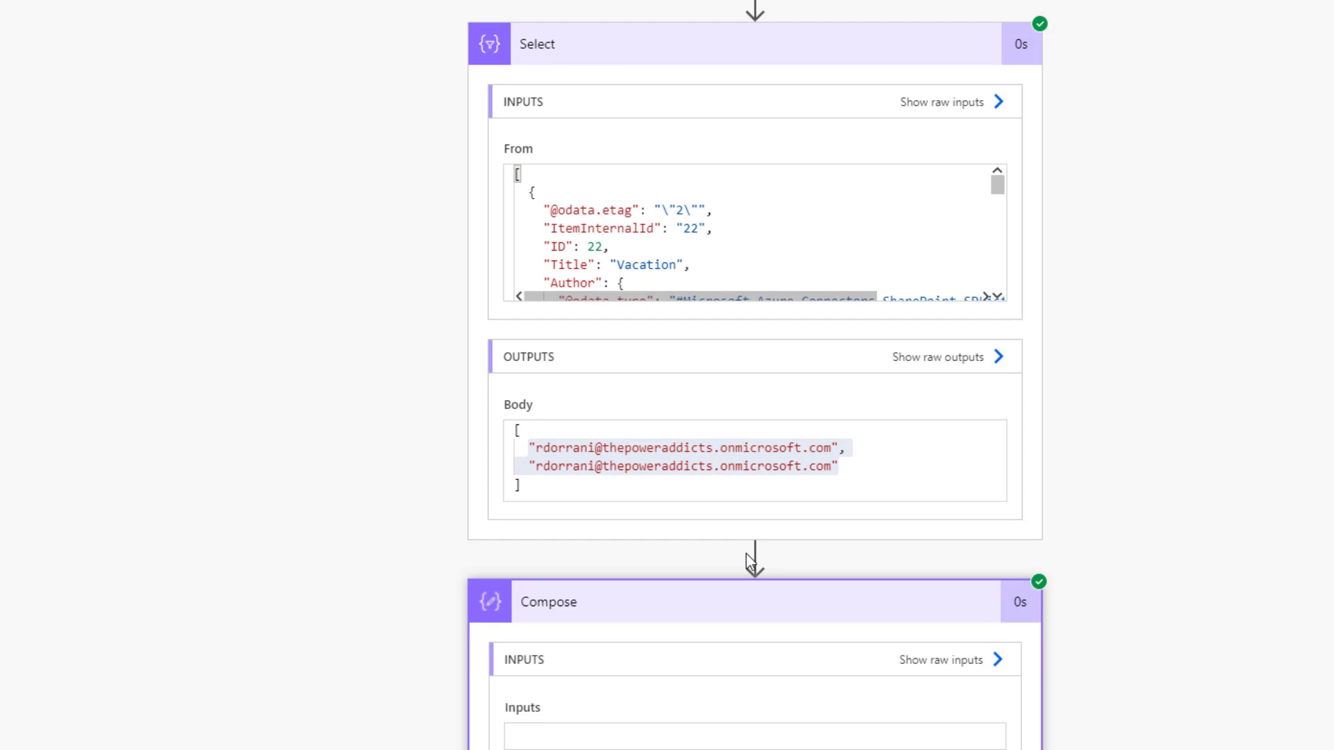
pyautogui.scroll(-5, 750, 561)
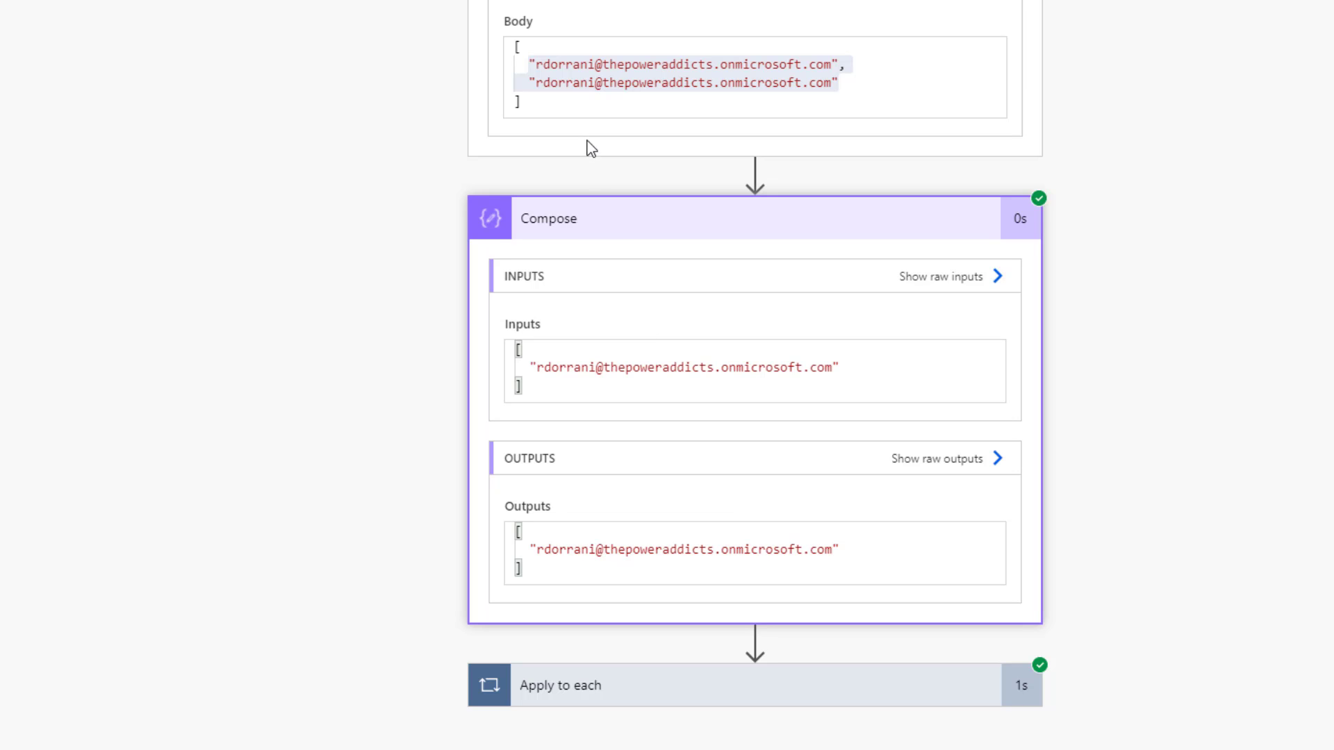
pyautogui.moveTo(529, 550); pyautogui.dragTo(852, 554)
# Examine the Send push notification V2 inputs inside the run's Apply to each loop
pyautogui.click(658, 726)
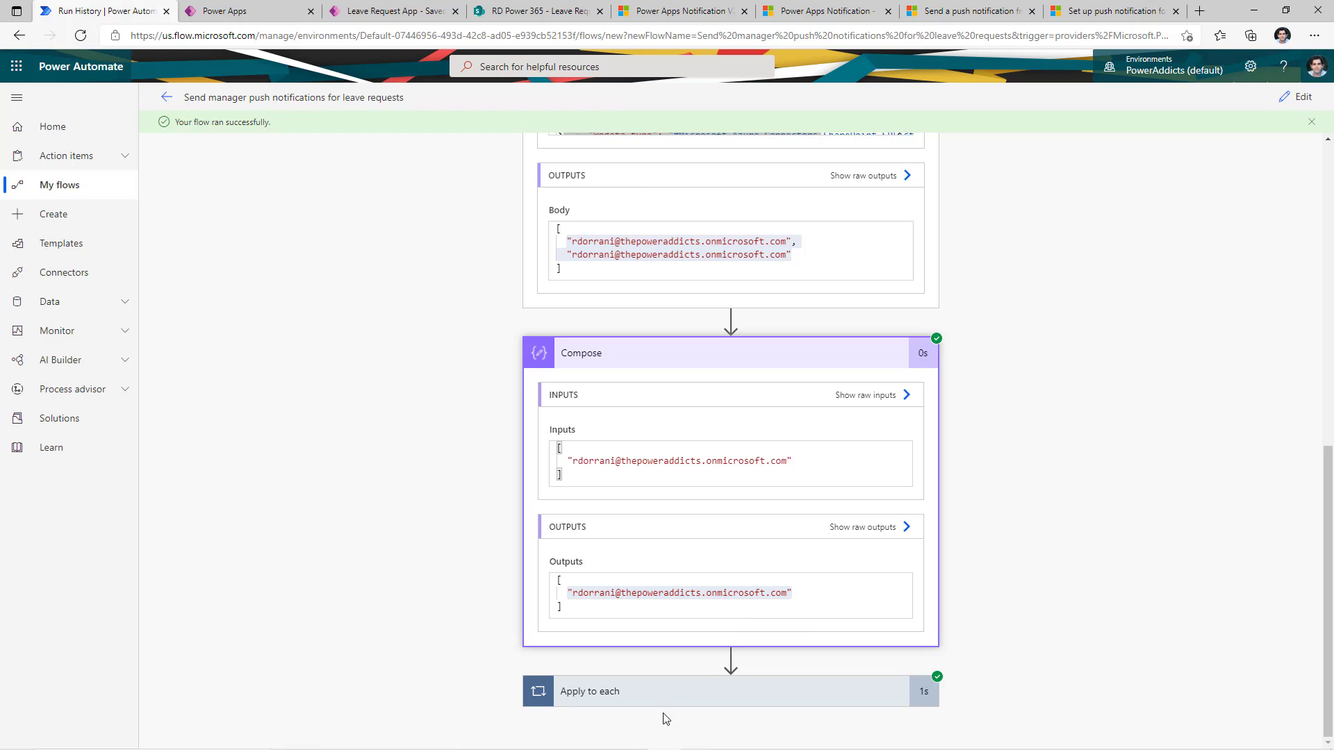
pyautogui.click(651, 709)
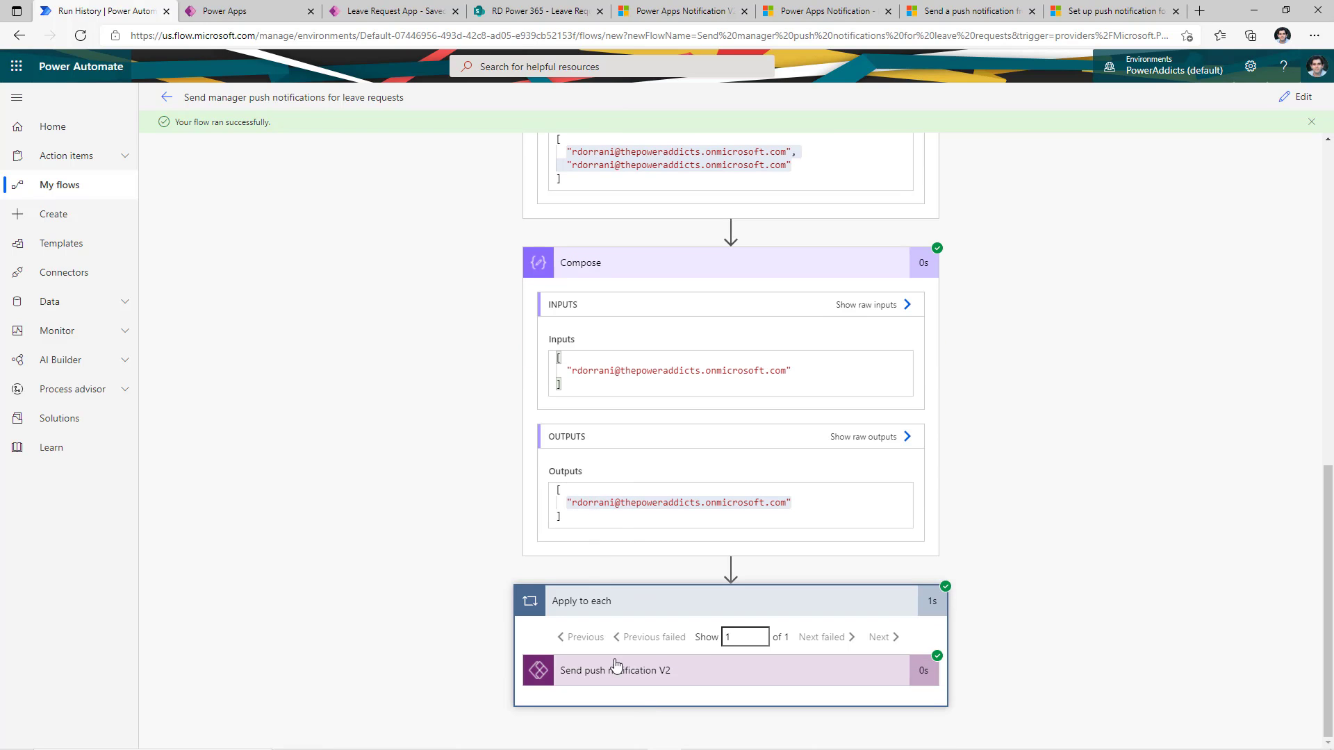
pyautogui.click(631, 674)
pyautogui.scroll(-7, 695, 610)
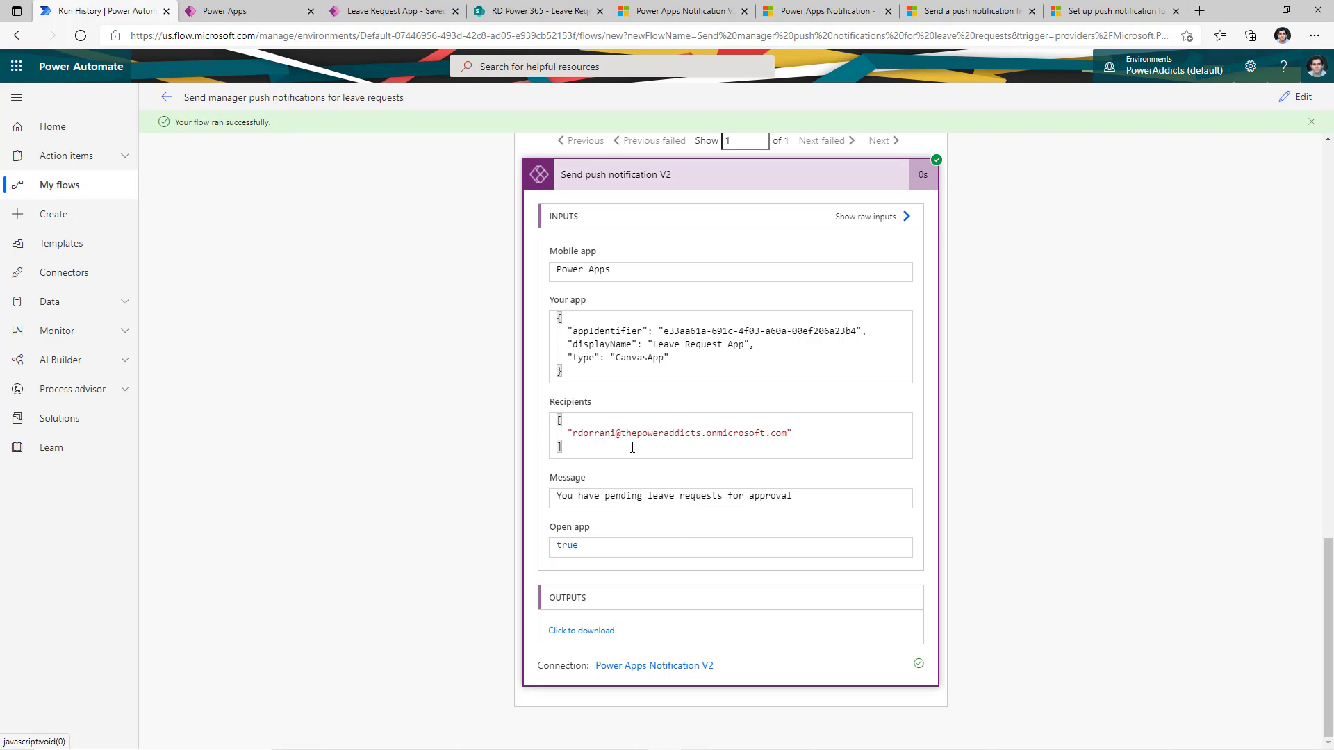
# Switch to the Leave Request App preview, log in as an employee, and return to editing the home screen
pyautogui.hotkey('alt', 'Tab')
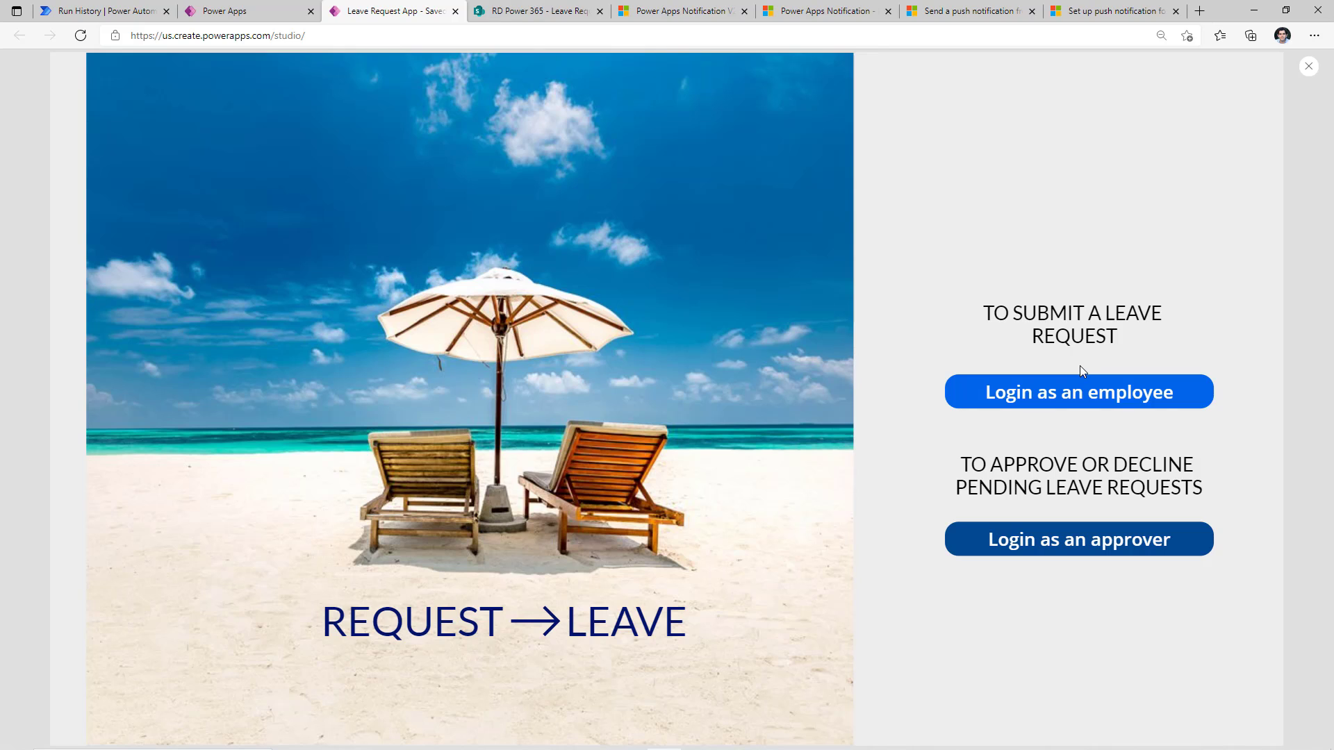
pyautogui.click(1088, 406)
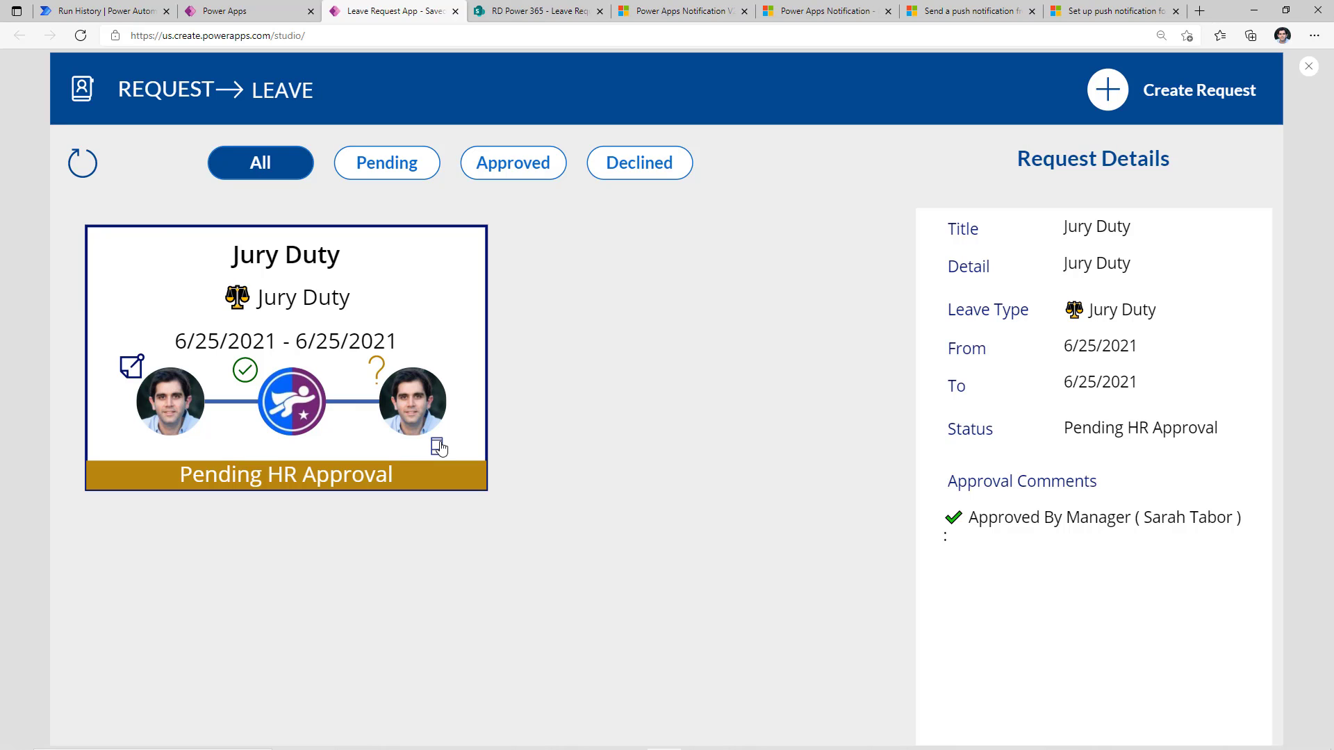
pyautogui.press('Escape')
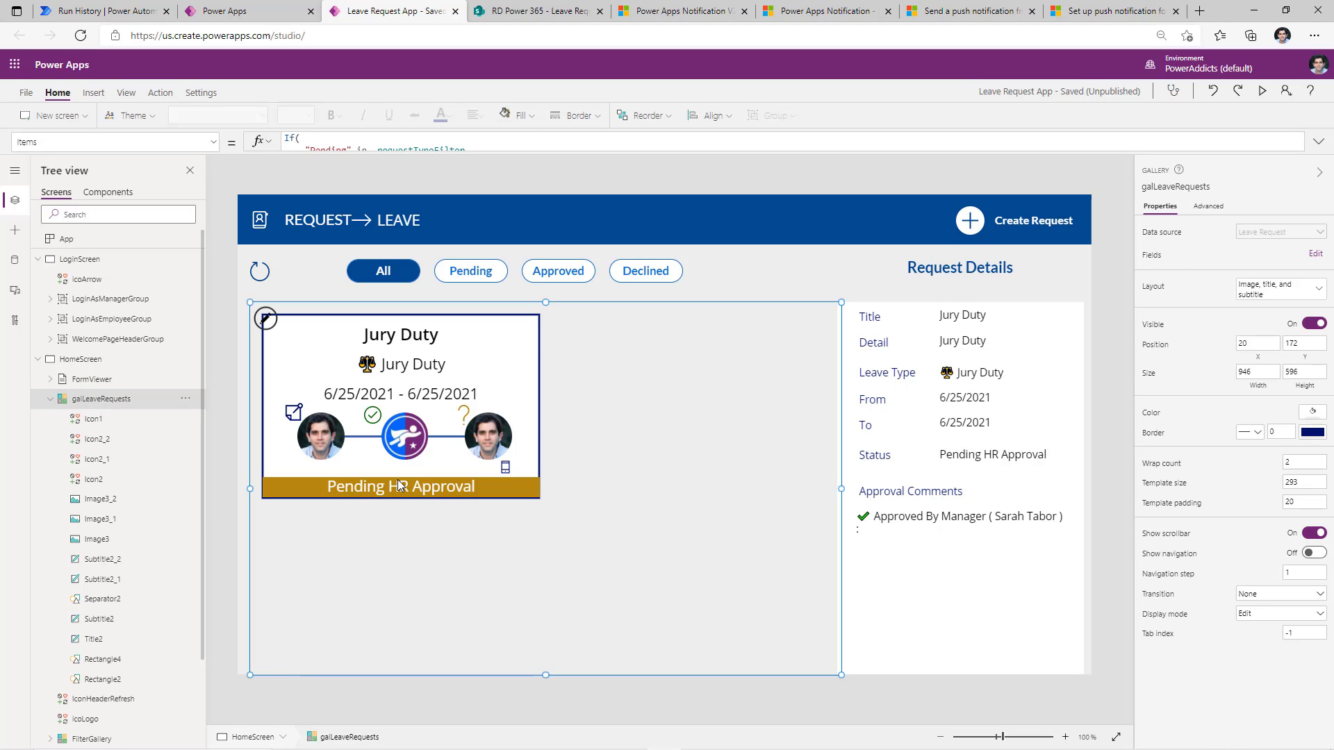
# Search the data sources for "notifi" and start adding the Power Apps Notification connector to the Leave Request App
pyautogui.click(15, 260)
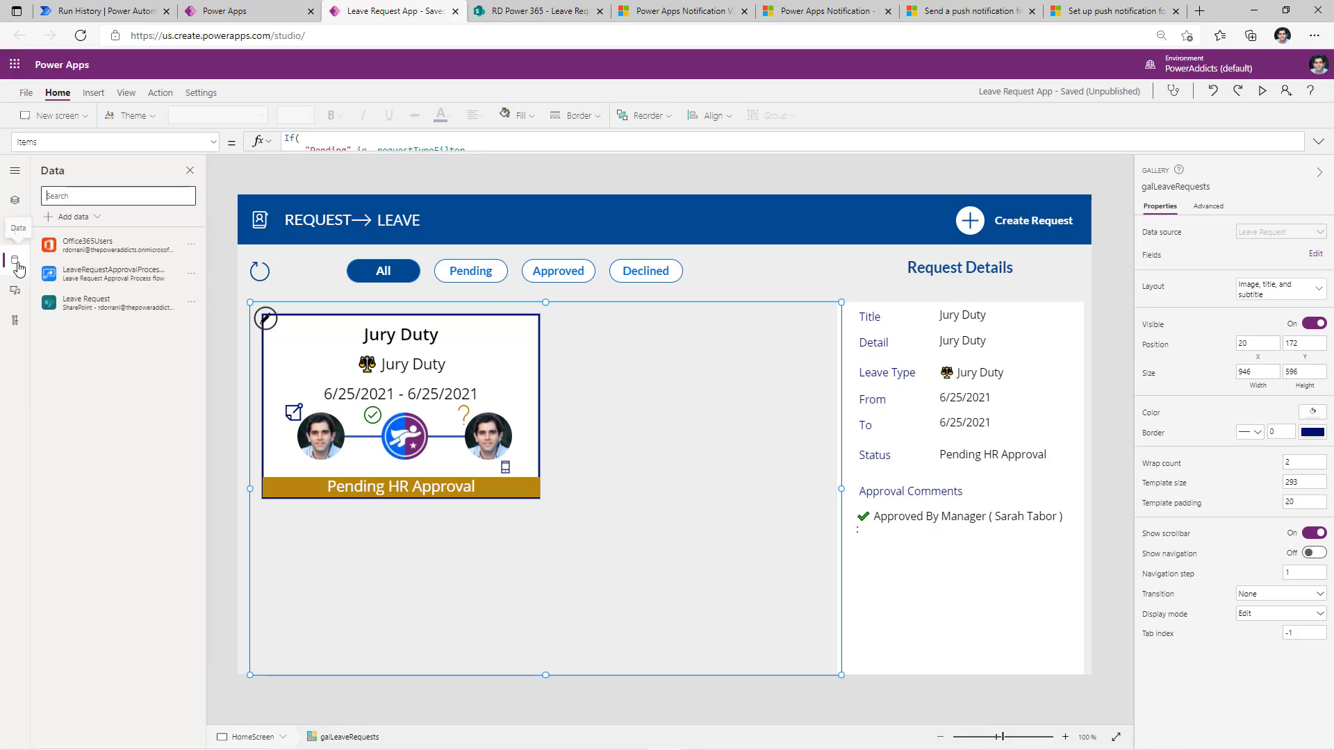
pyautogui.click(82, 220)
pyautogui.click(114, 259)
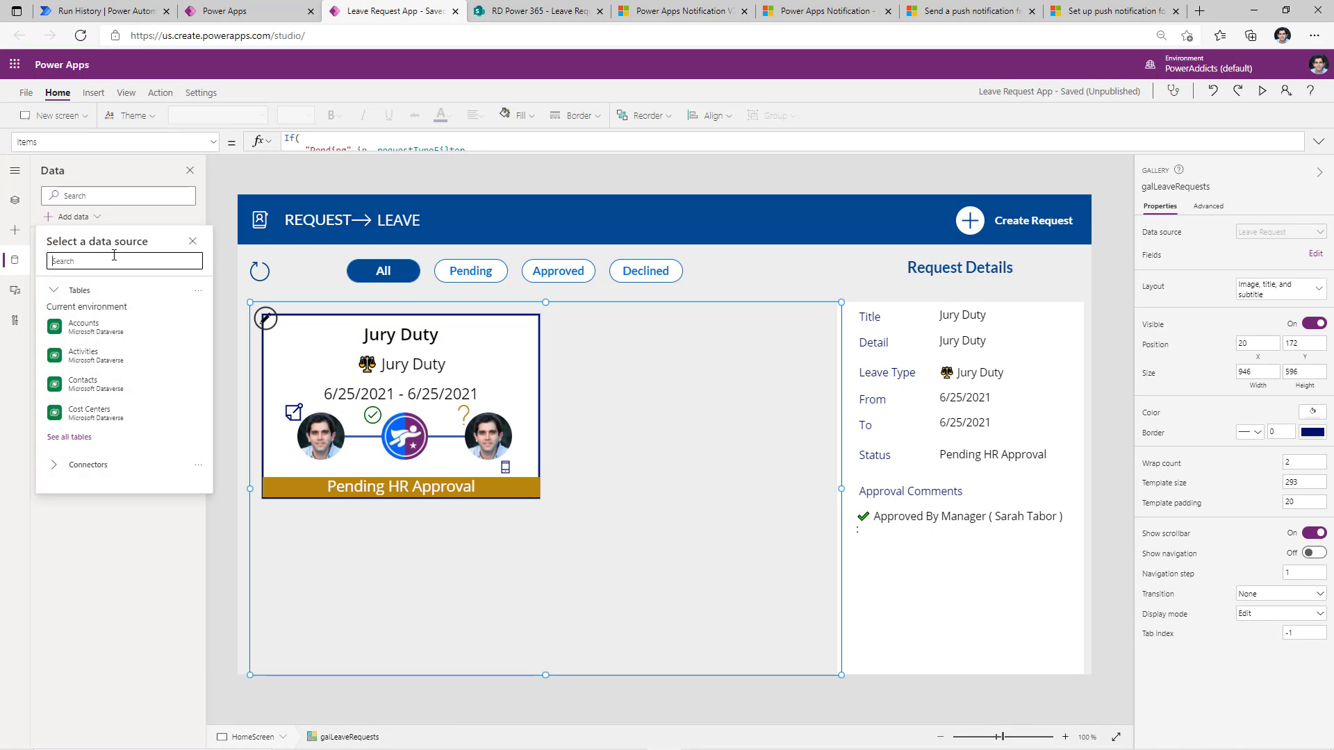
pyautogui.write('notifi')
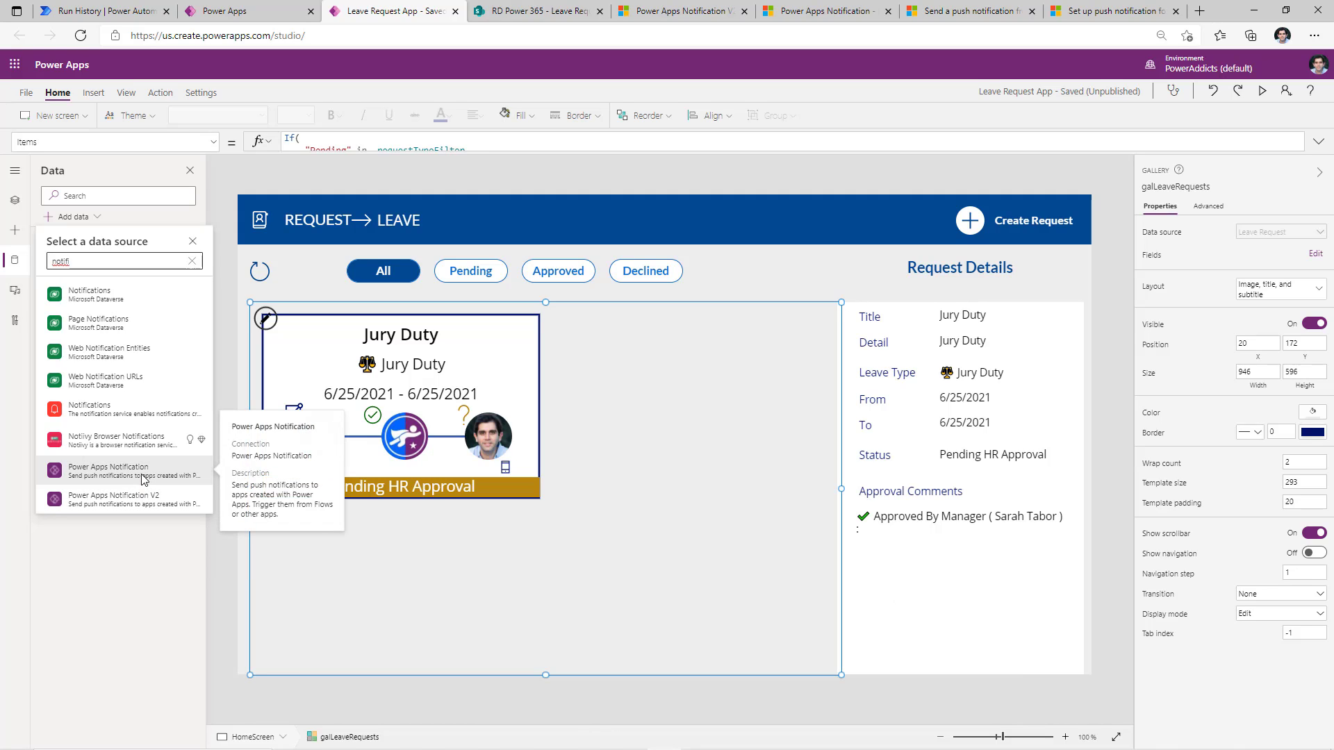
pyautogui.click(149, 478)
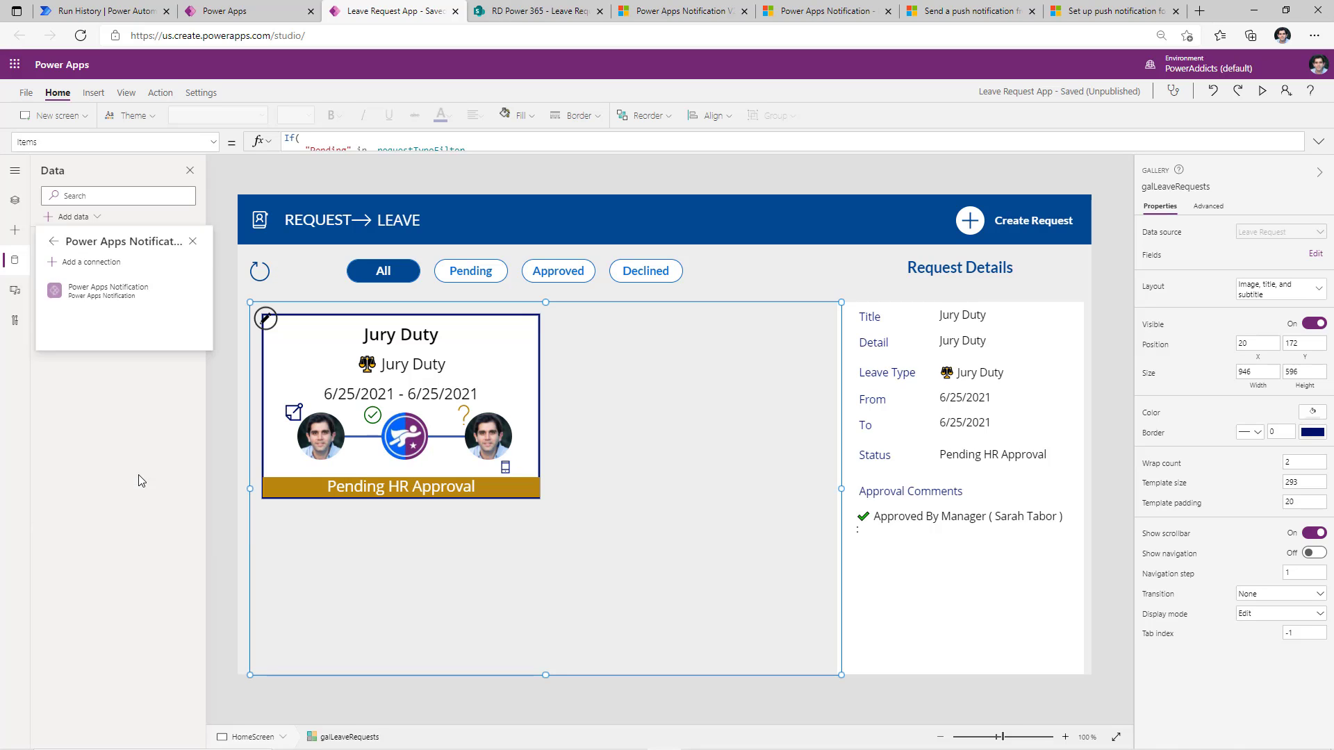
pyautogui.click(122, 287)
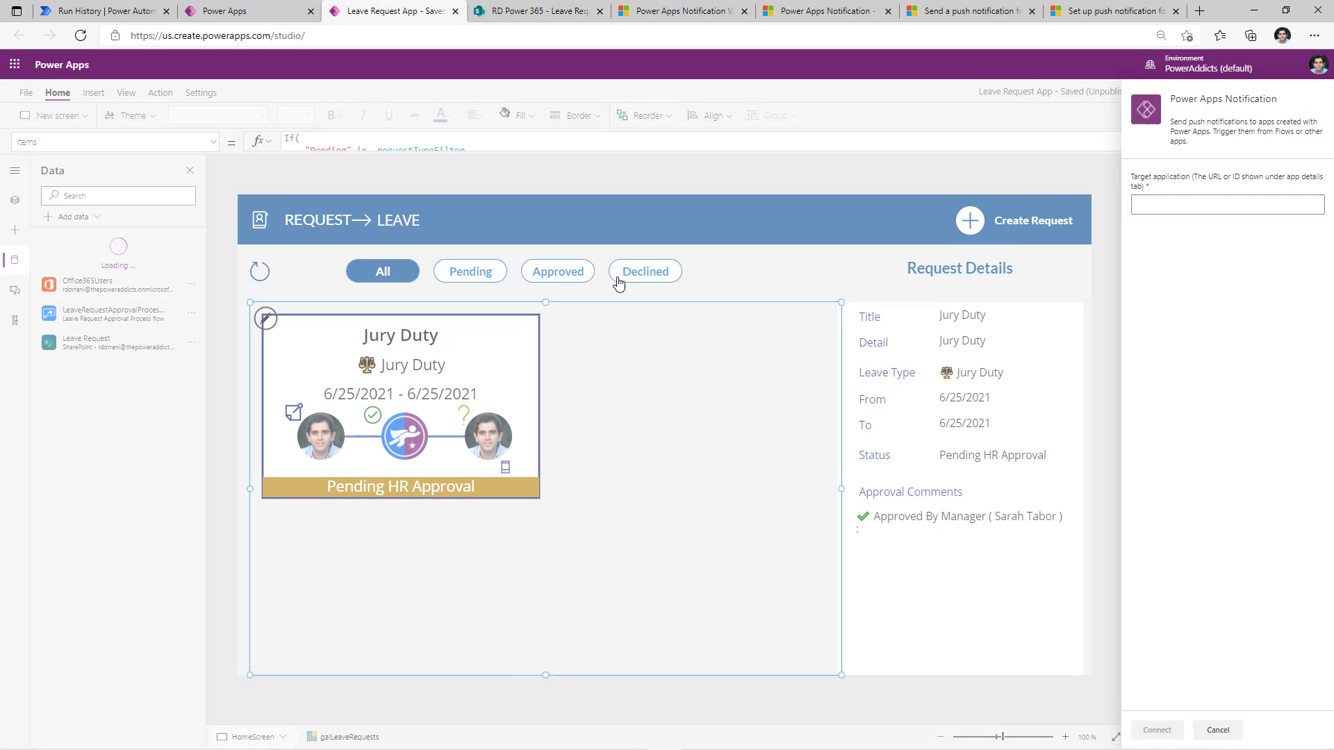
# Copy the App ID from the Leave Request App's details page for the connector's target application
pyautogui.click(1154, 201)
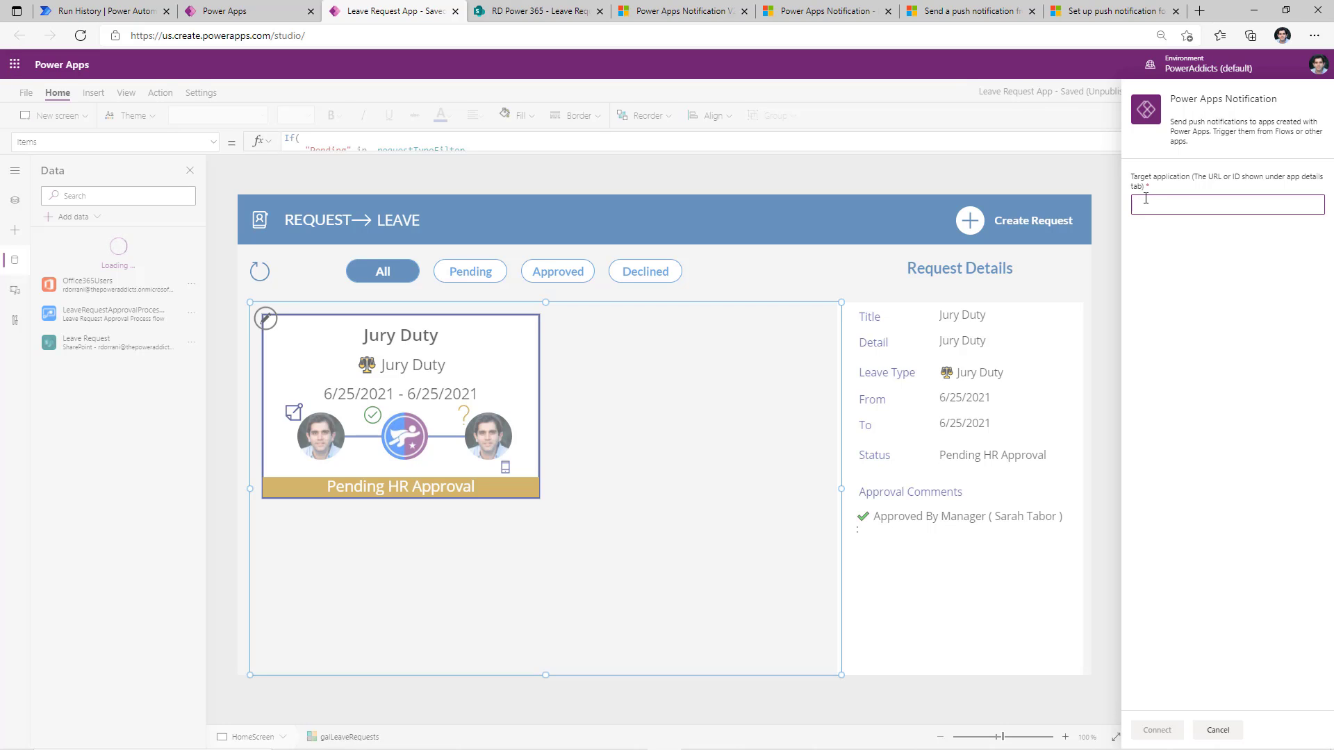
pyautogui.click(277, 11)
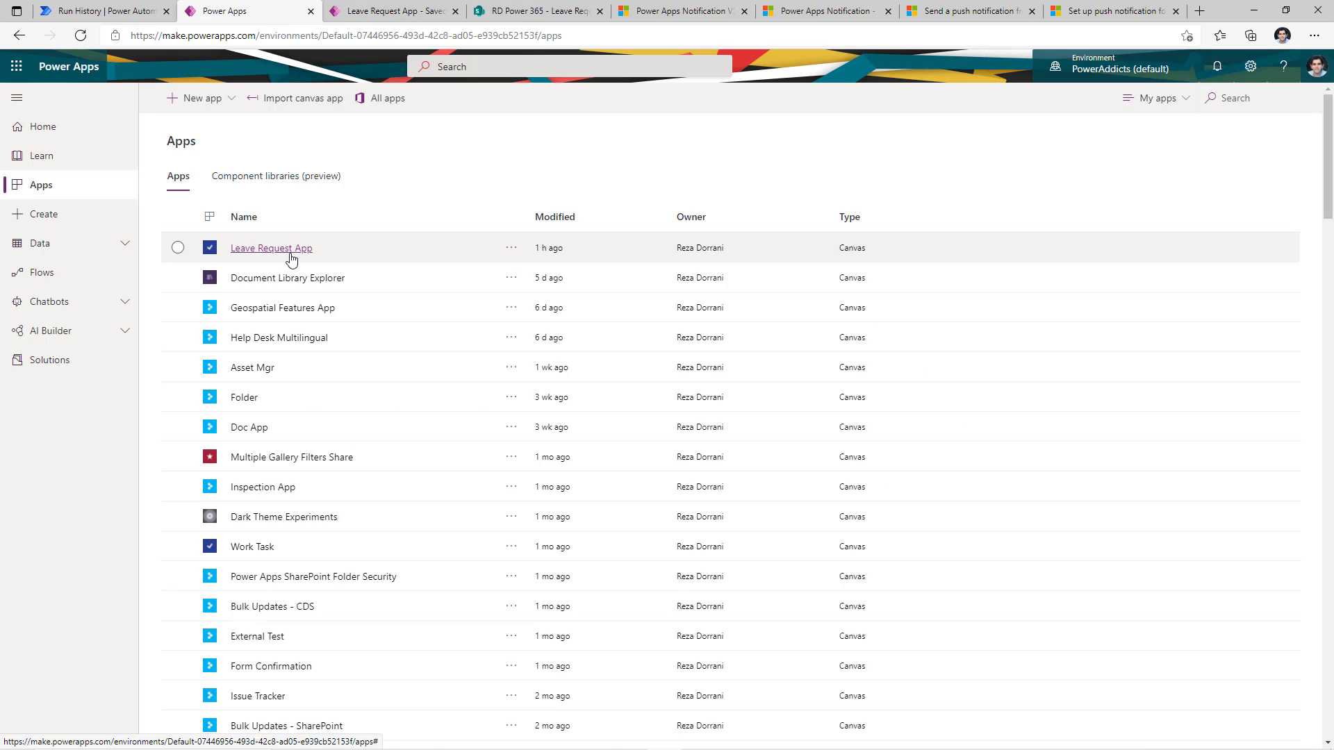
pyautogui.click(431, 254)
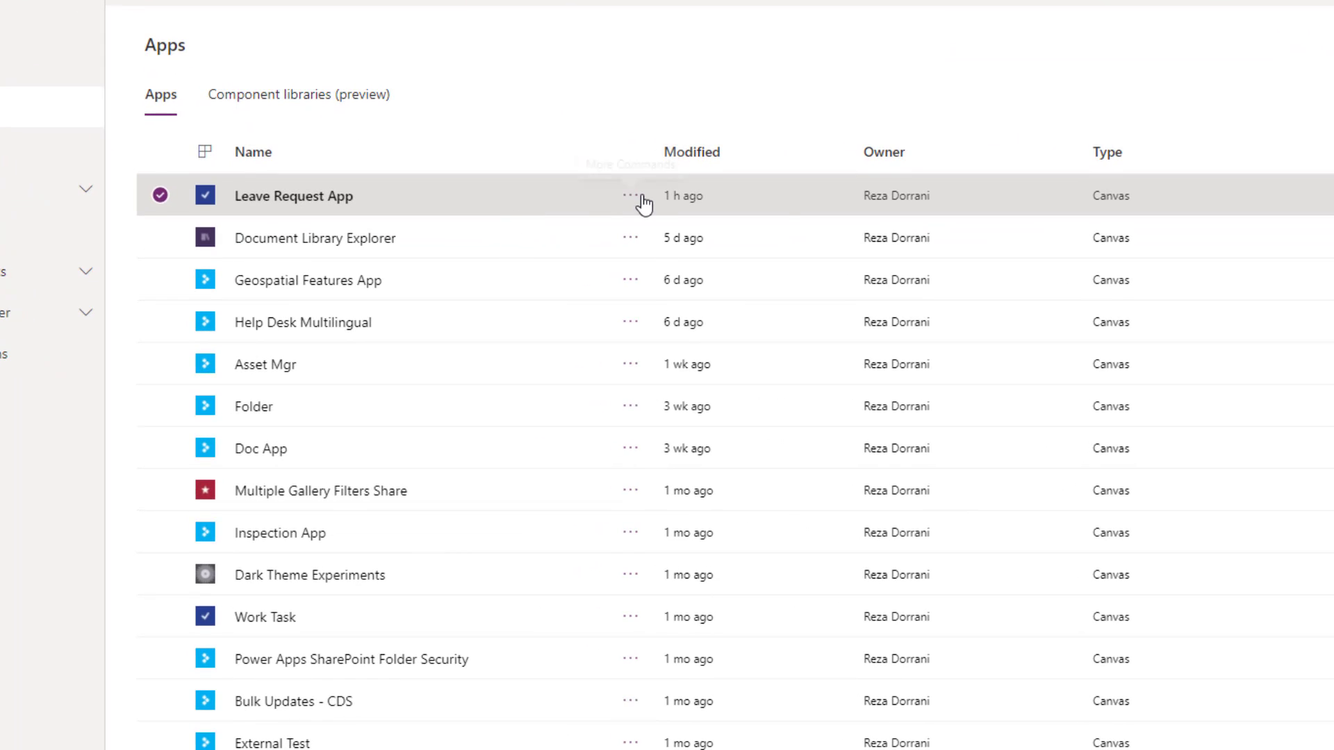
pyautogui.click(522, 248)
pyautogui.click(678, 550)
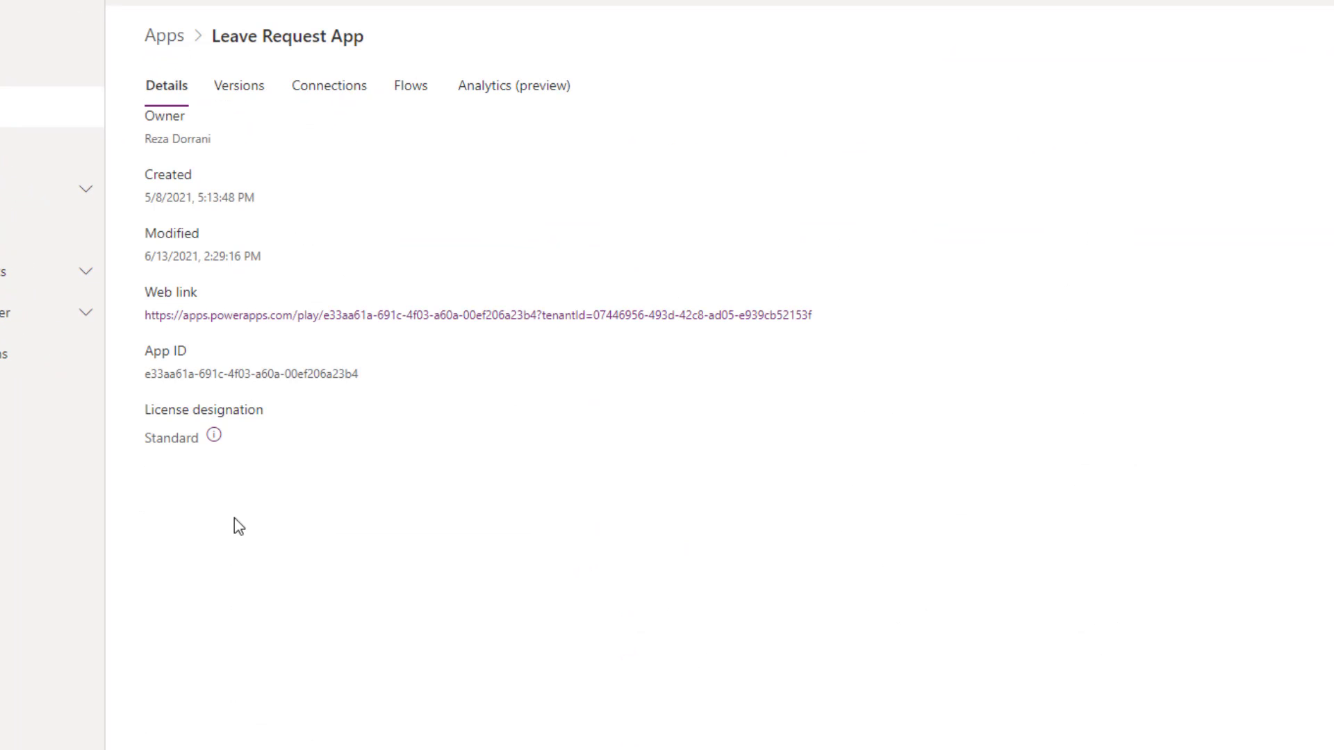
pyautogui.tripleClick(377, 376)
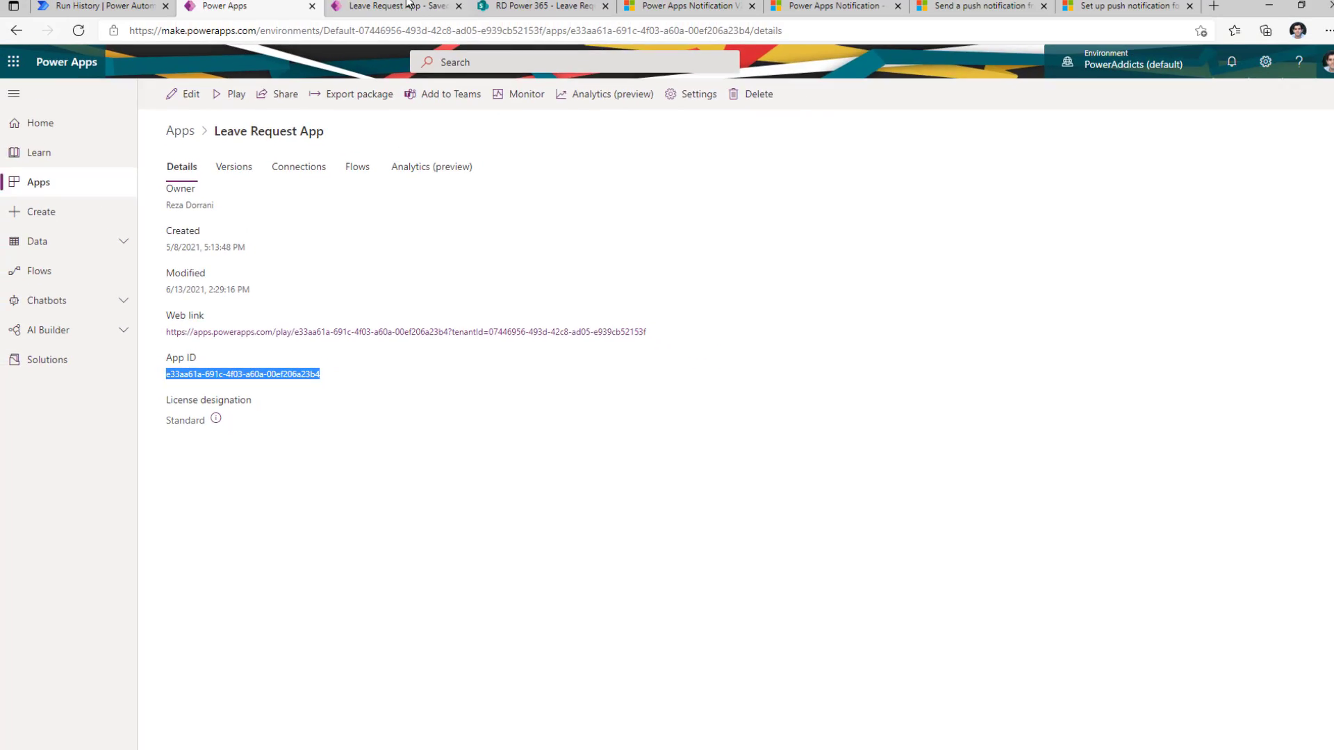
# Paste the App ID as the target application and connect Power Apps Notification to the Leave Request App
pyautogui.click(386, 11)
pyautogui.click(1180, 198)
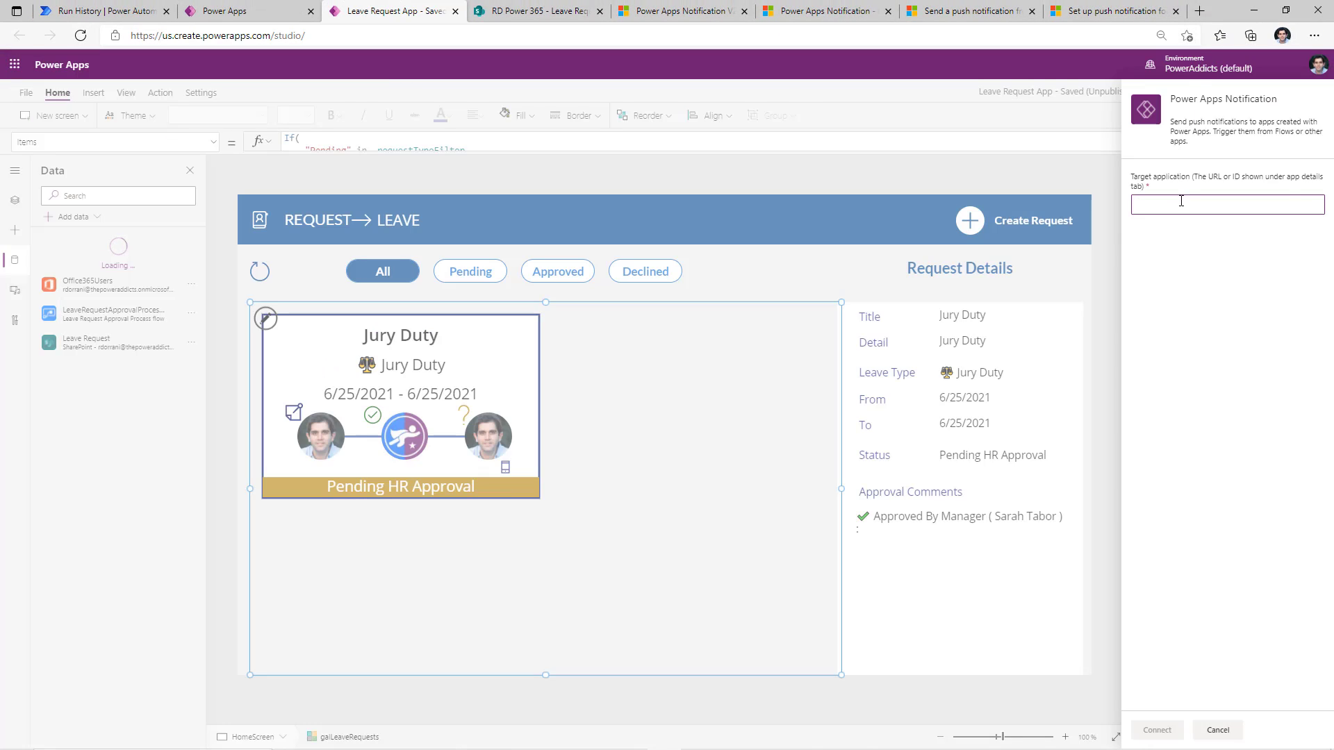
pyautogui.hotkey('ctrl', 'v')
pyautogui.click(1154, 731)
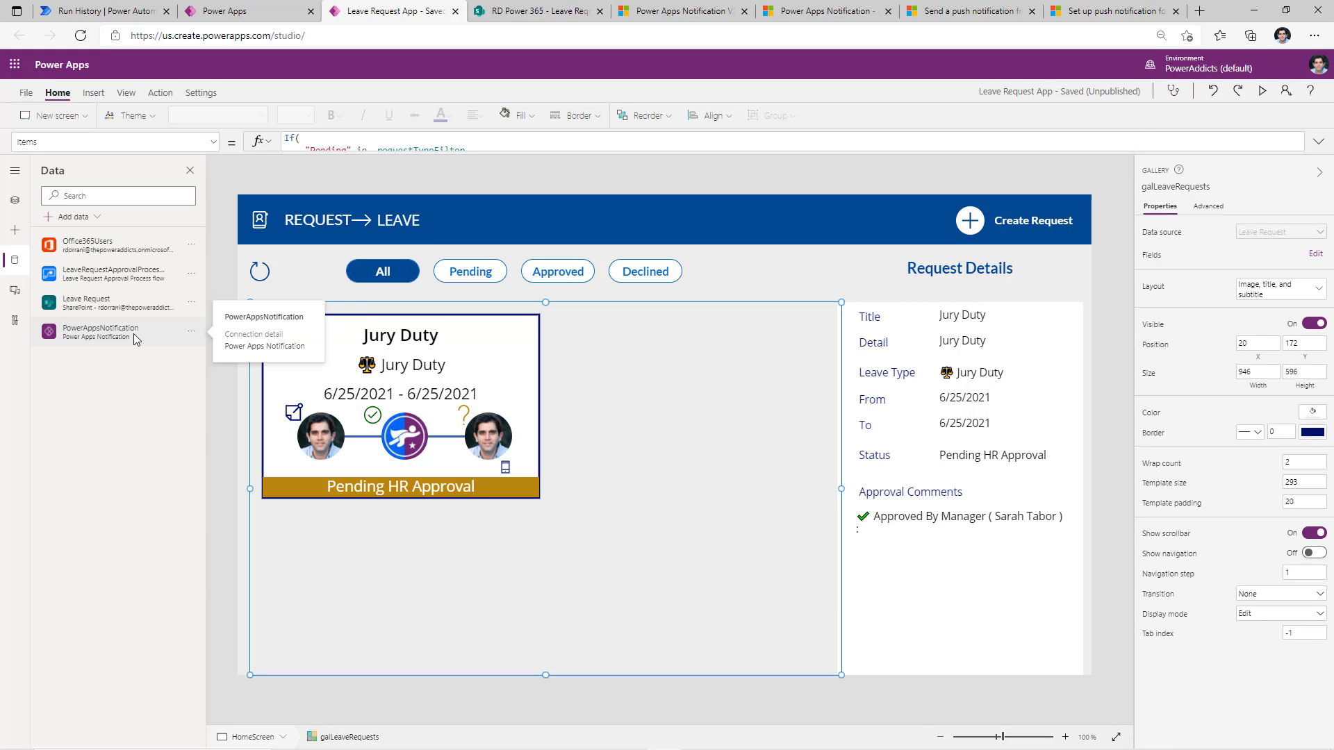
# Start the formula of the phone icon on the leave request card with PowerAppsNotification.SendPushNotification({
pyautogui.click(507, 467)
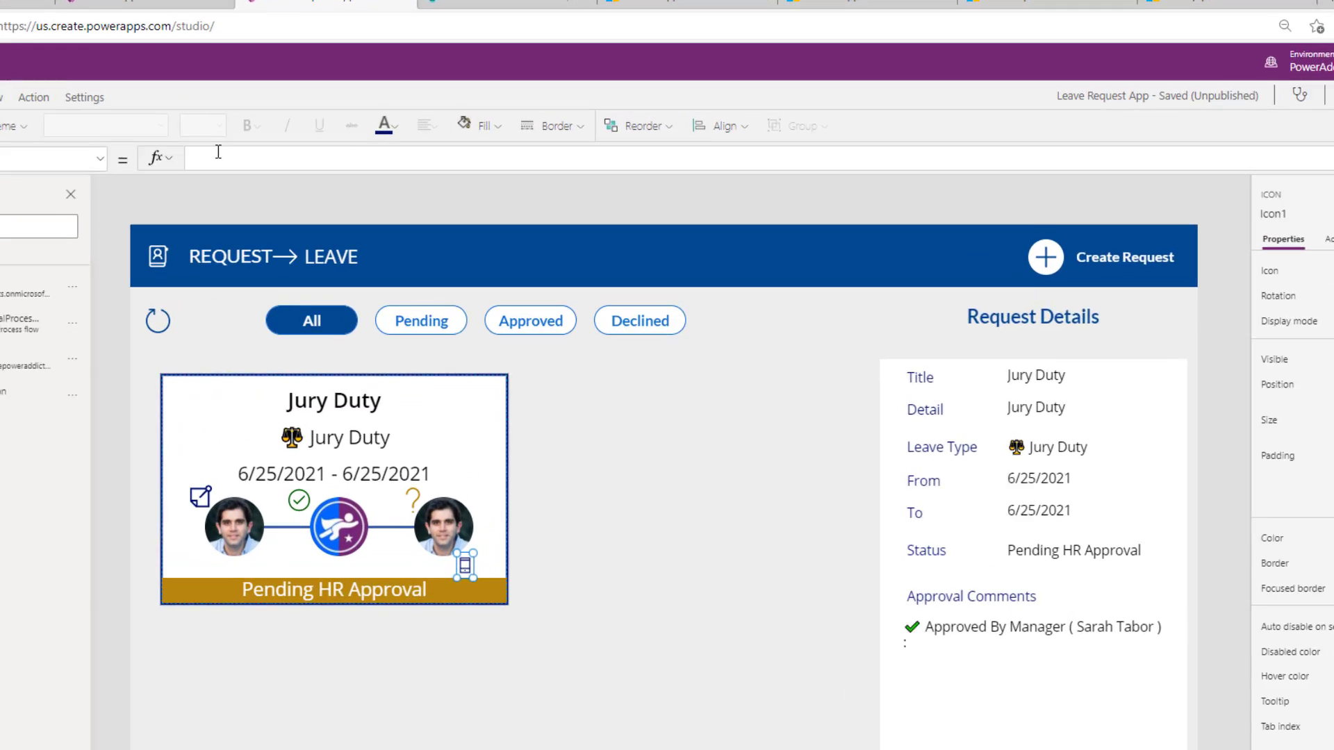
pyautogui.click(218, 151)
pyautogui.write('power')
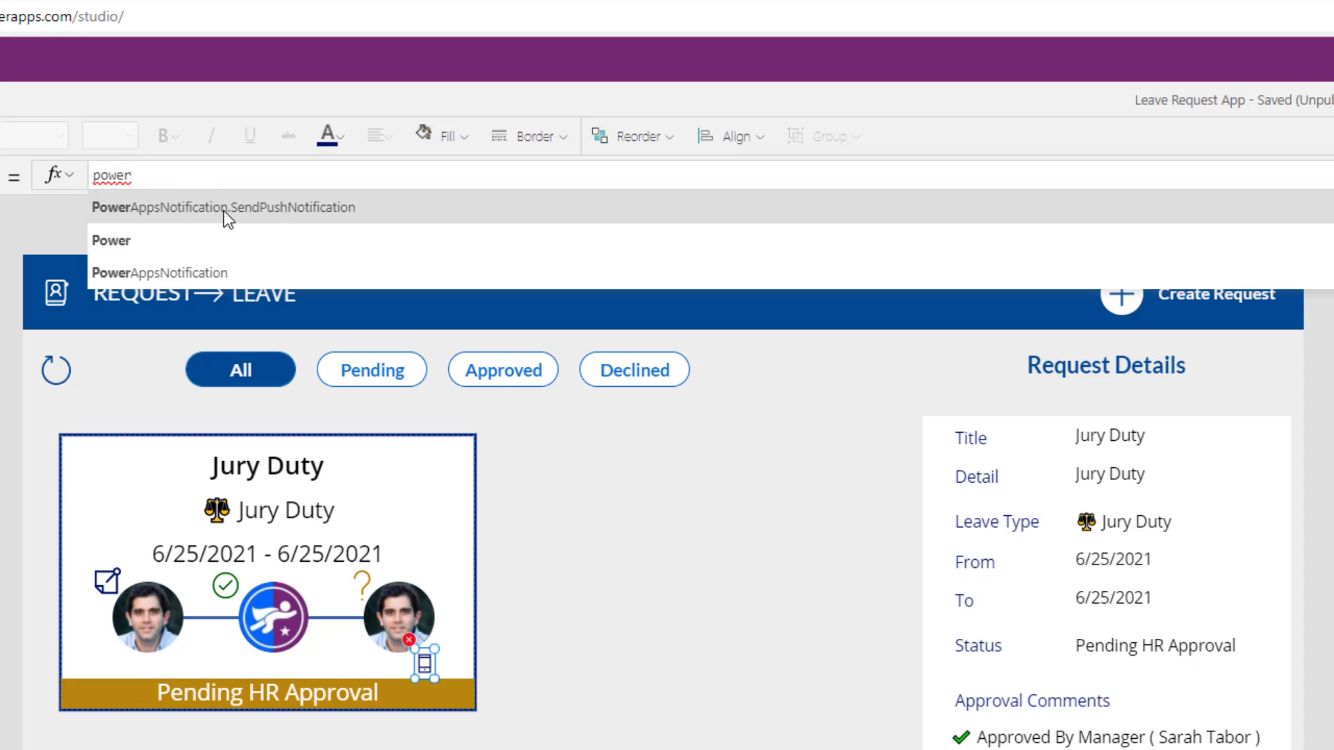
pyautogui.click(285, 213)
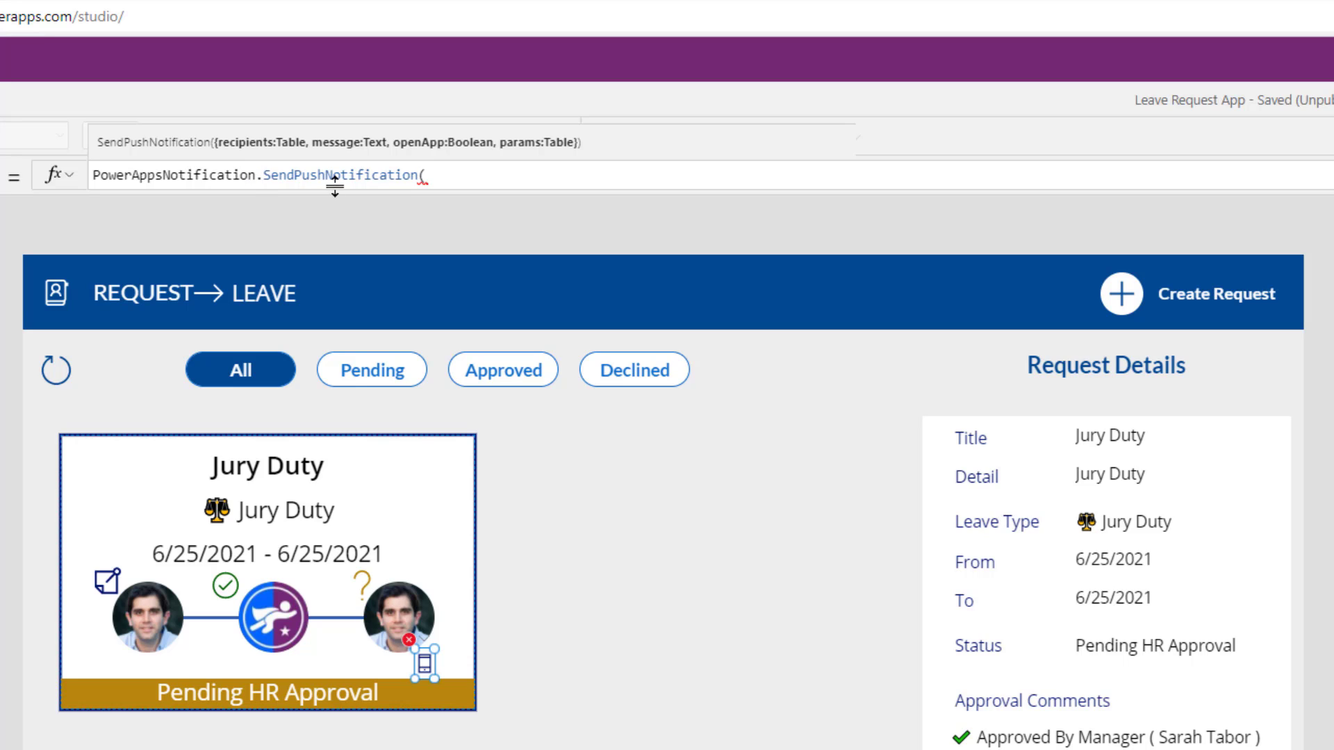
pyautogui.write('{')
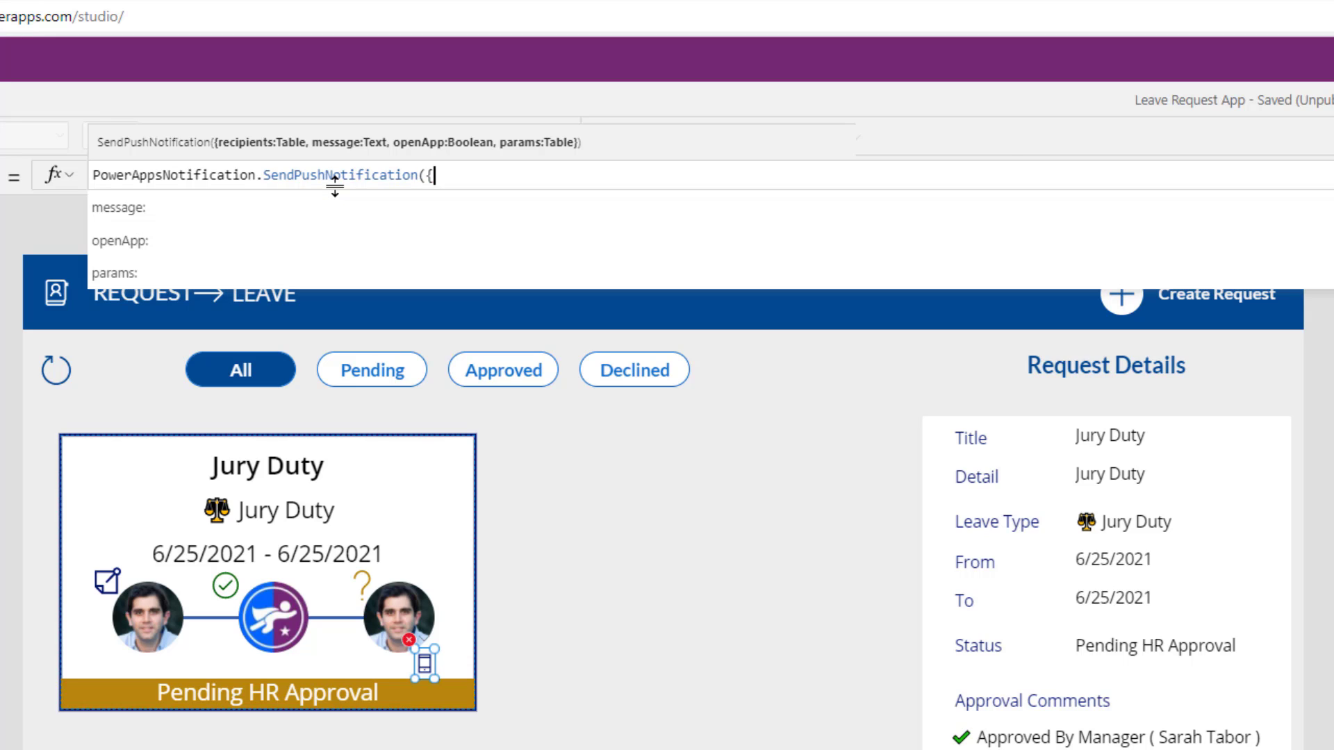
# Add the recipients parameter to the push notification formula with the value [ThisItem.HR.Email]
pyautogui.scroll(-2, 239, 245)
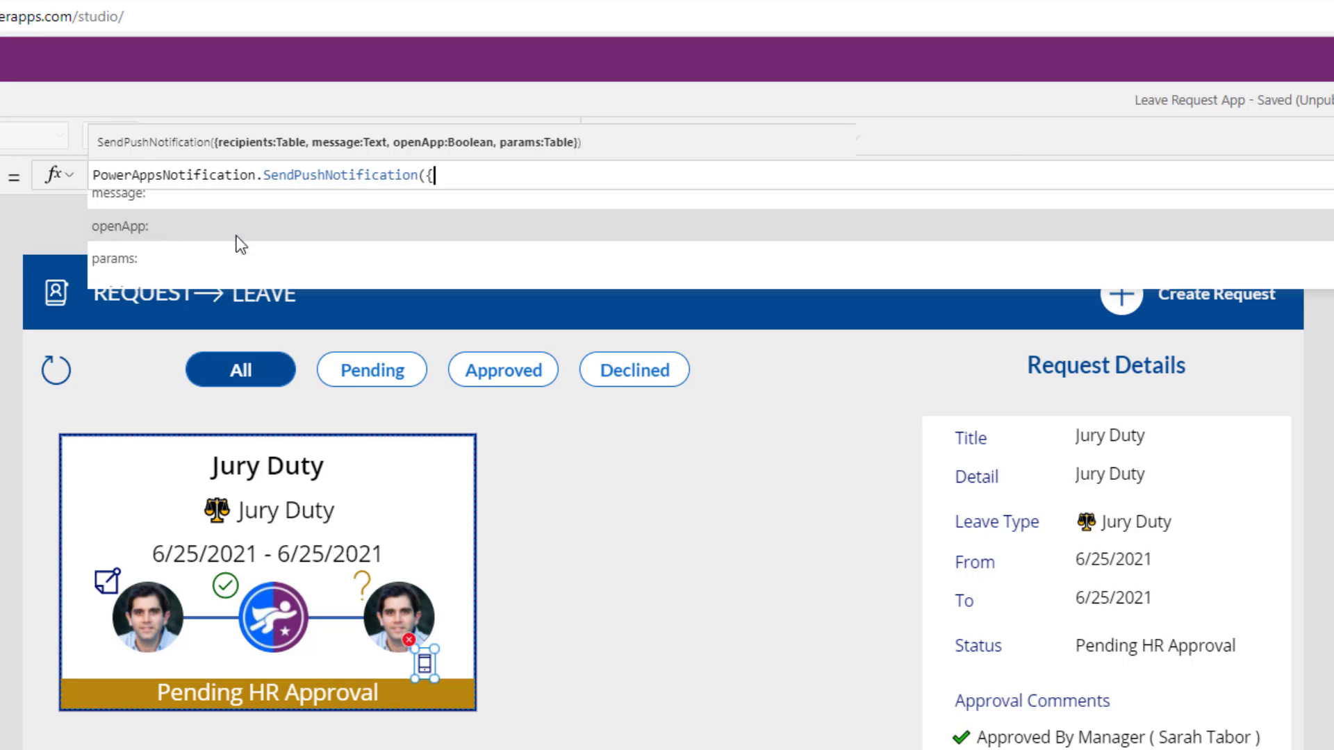
pyautogui.click(173, 277)
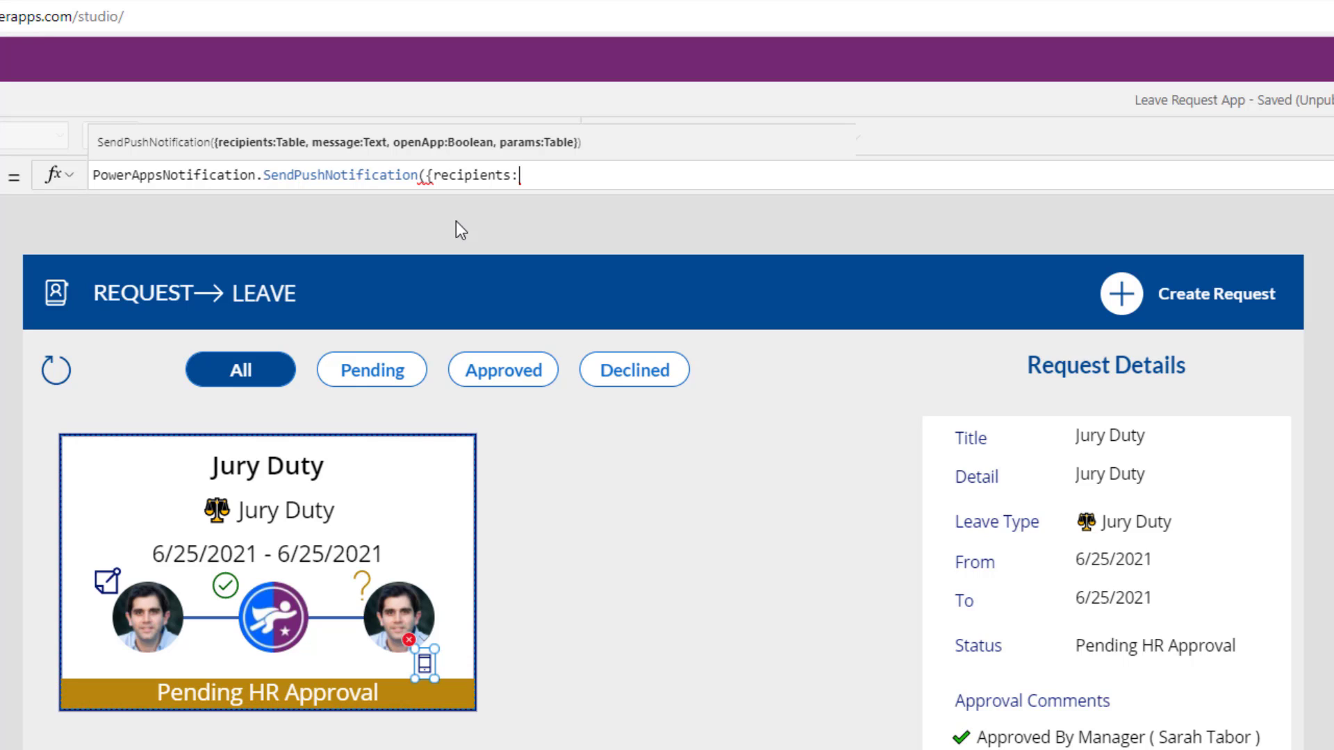
pyautogui.write('[]')
pyautogui.press('Left')
pyautogui.write('thsi')
pyautogui.press('BackSpace')
pyautogui.press('BackSpace')
pyautogui.press('BackSpace')
pyautogui.press('BackSpace')
pyautogui.write('thisite')
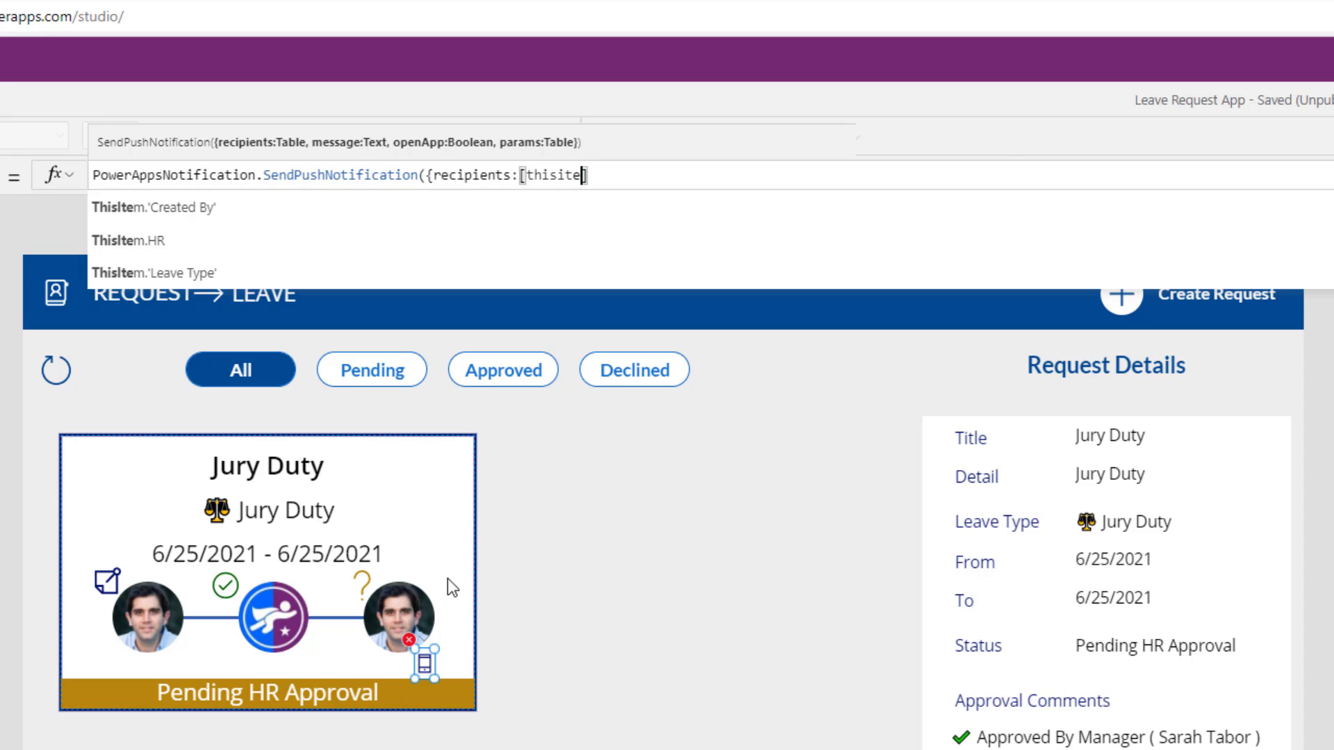
pyautogui.click(183, 239)
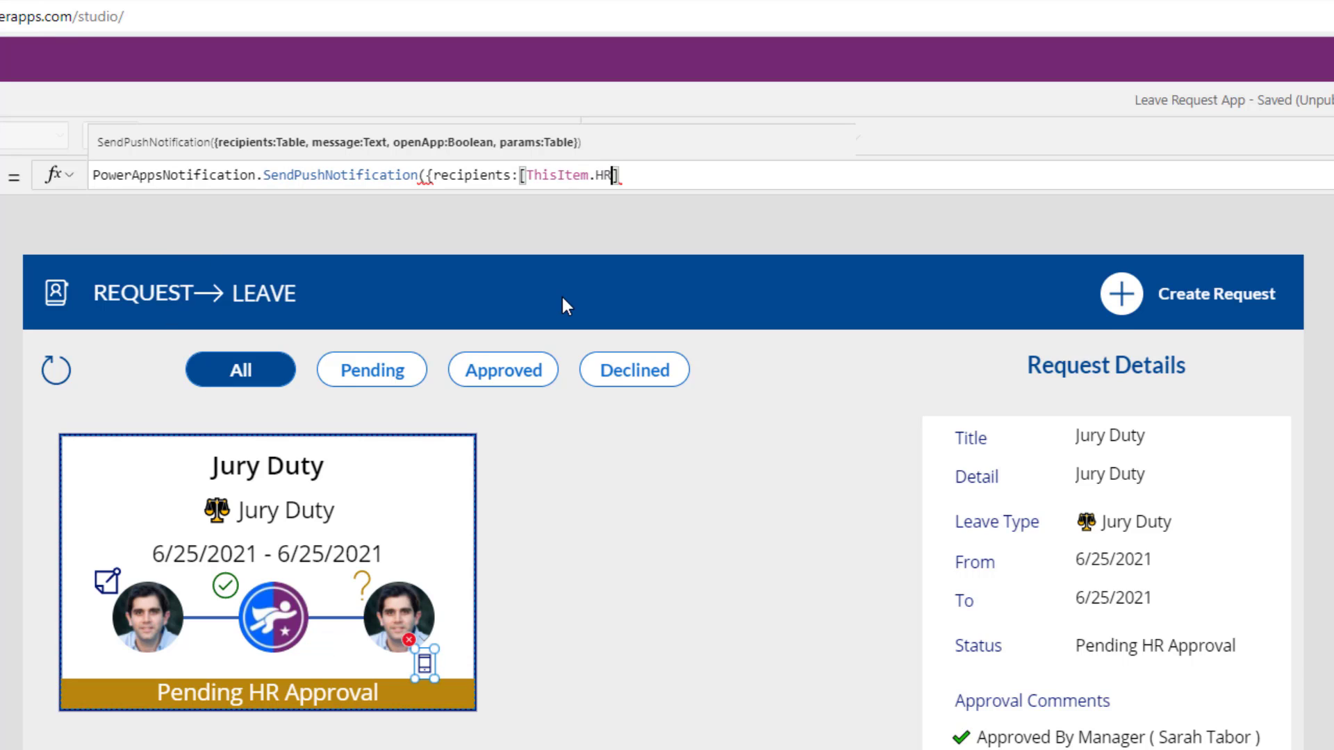
pyautogui.write('.')
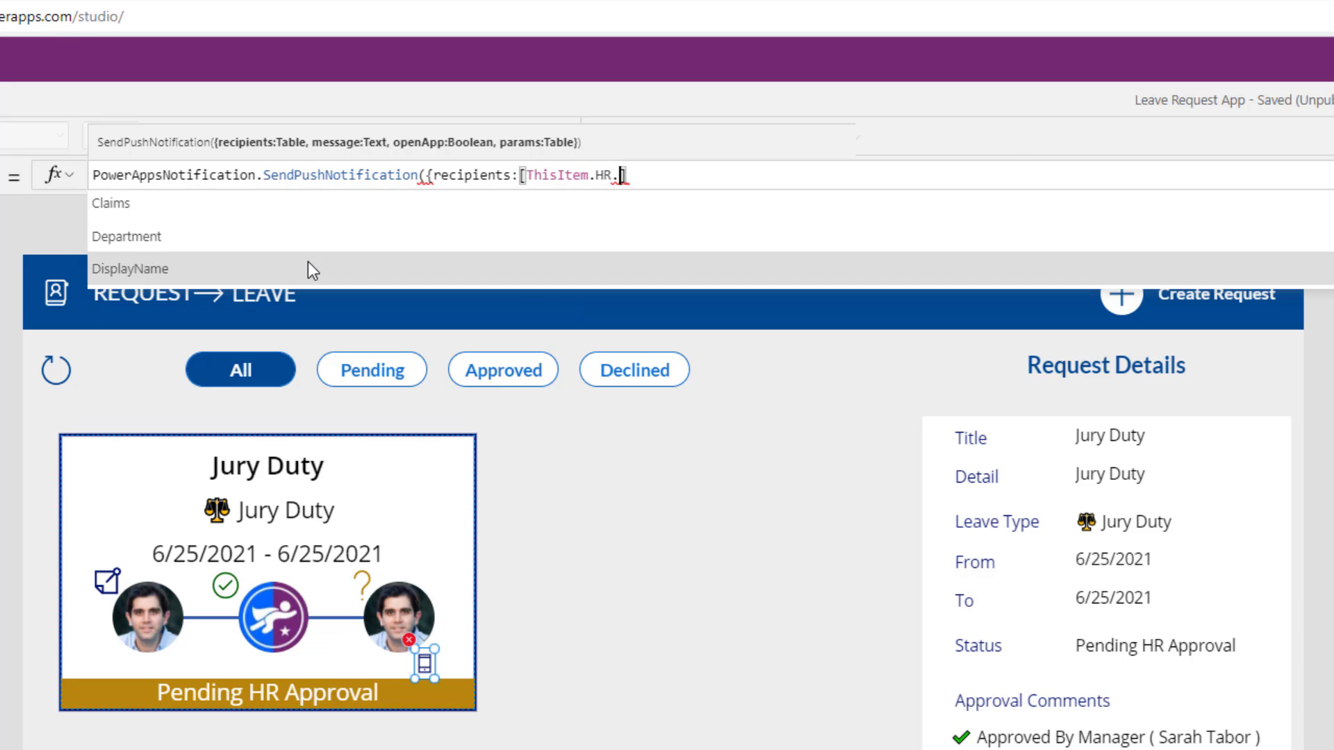
pyautogui.scroll(-1, 235, 282)
pyautogui.click(299, 271)
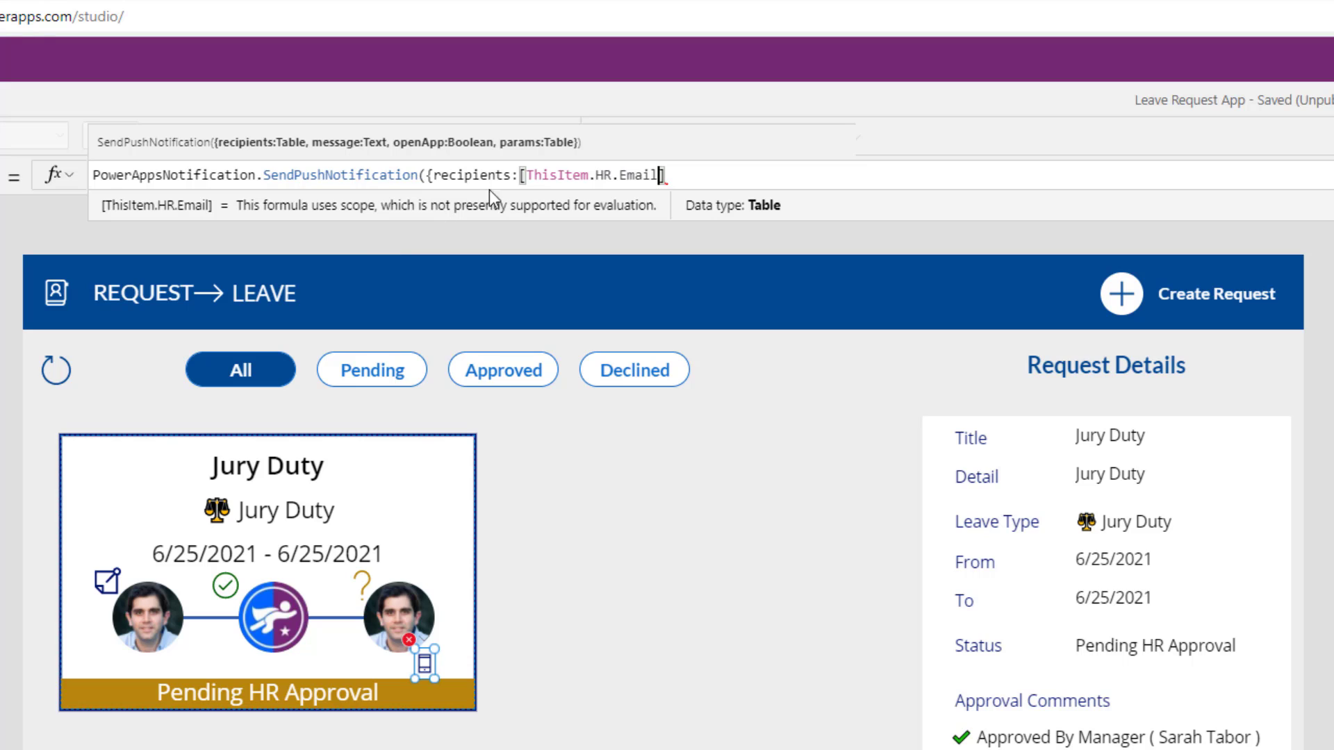
# Add the message parameter to the push notification formula with the value 'Plese approve my leave request for' & ThisItem.Title
pyautogui.write(',')
pyautogui.click(216, 217)
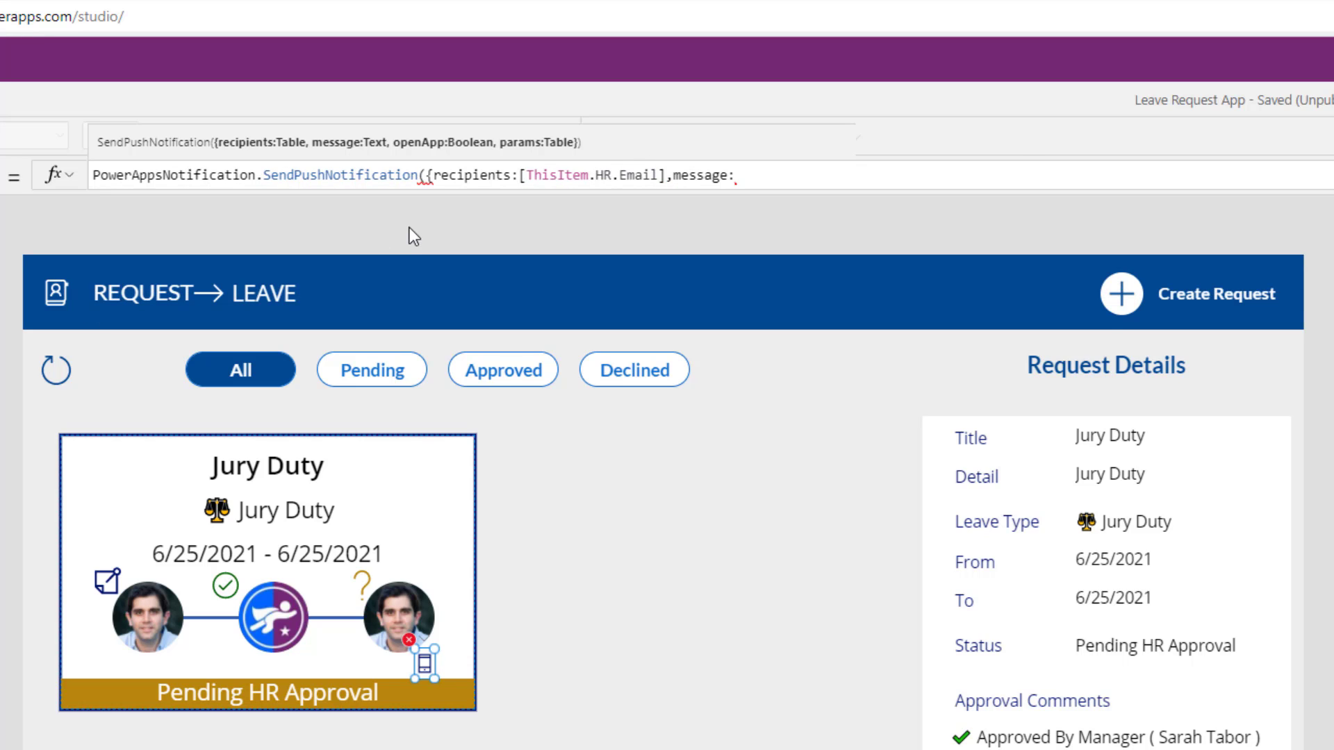
pyautogui.write('"Plese approve my leave request for" & ')
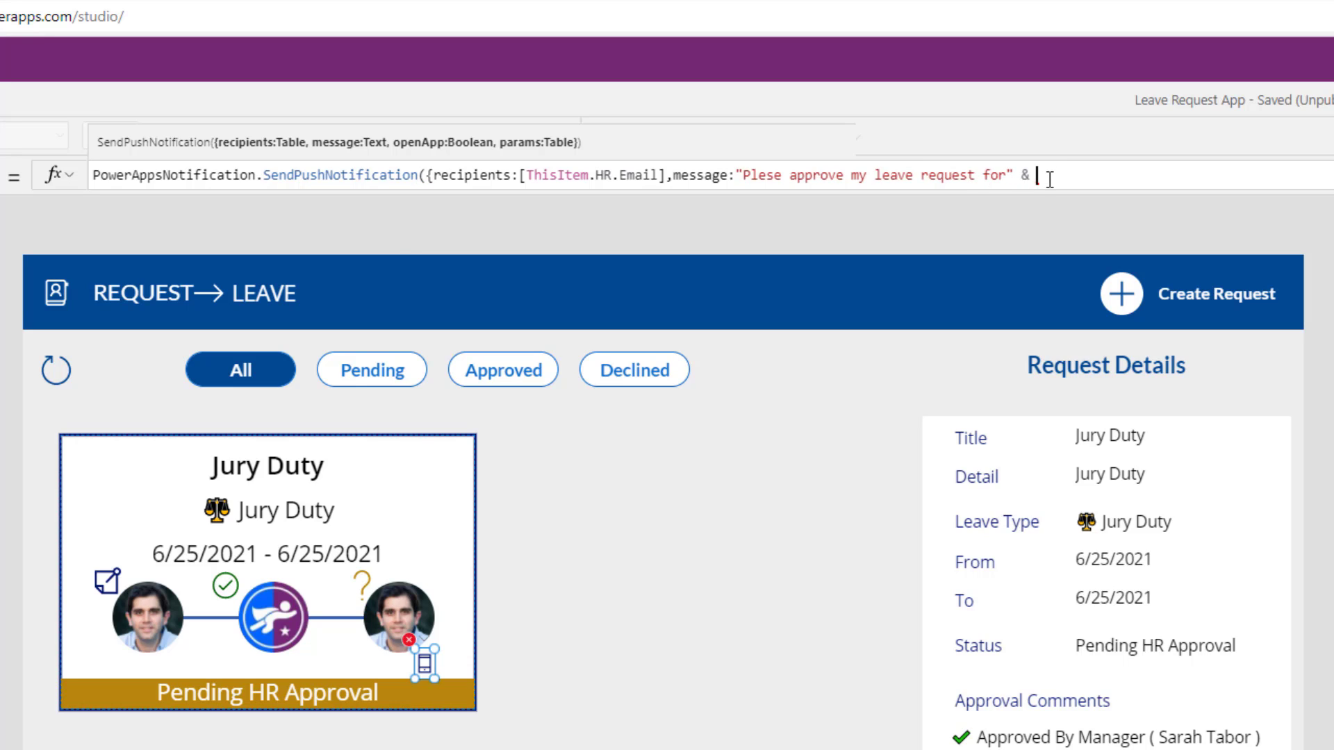
pyautogui.write('ThisItem.ti')
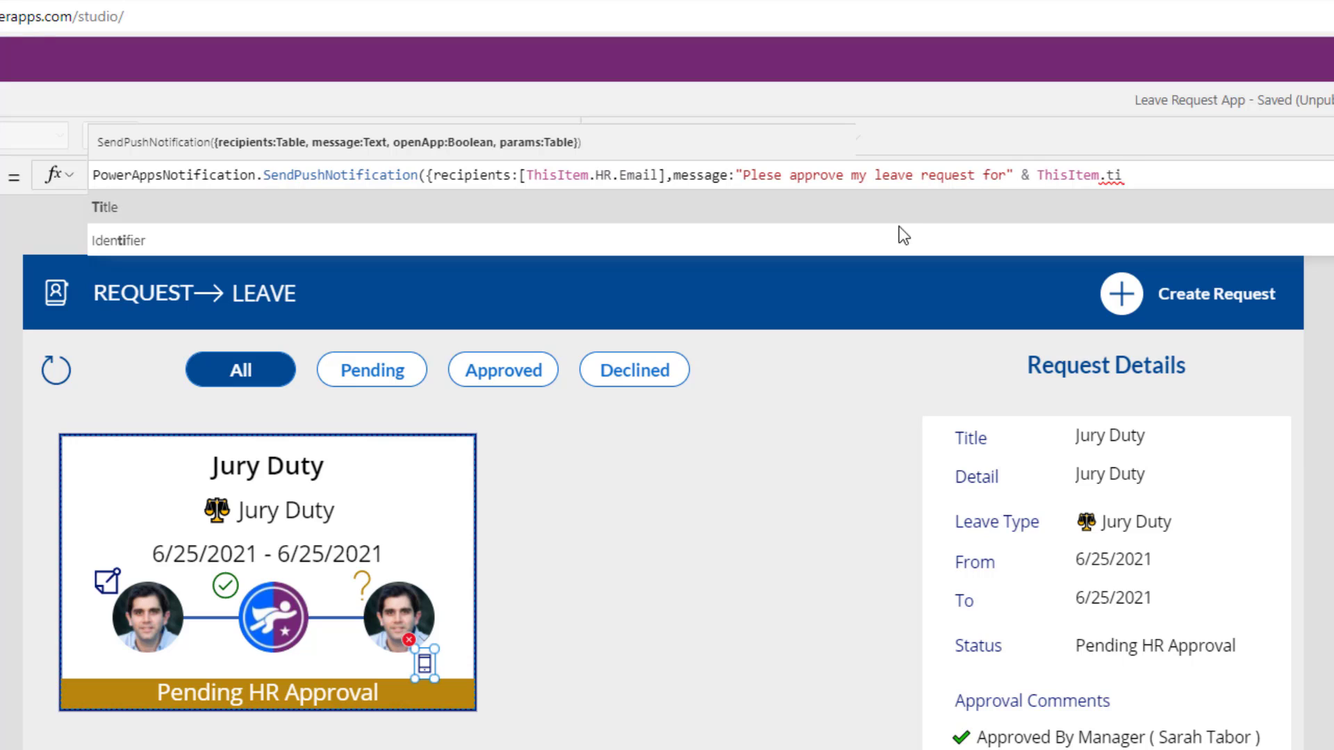
pyautogui.click(886, 217)
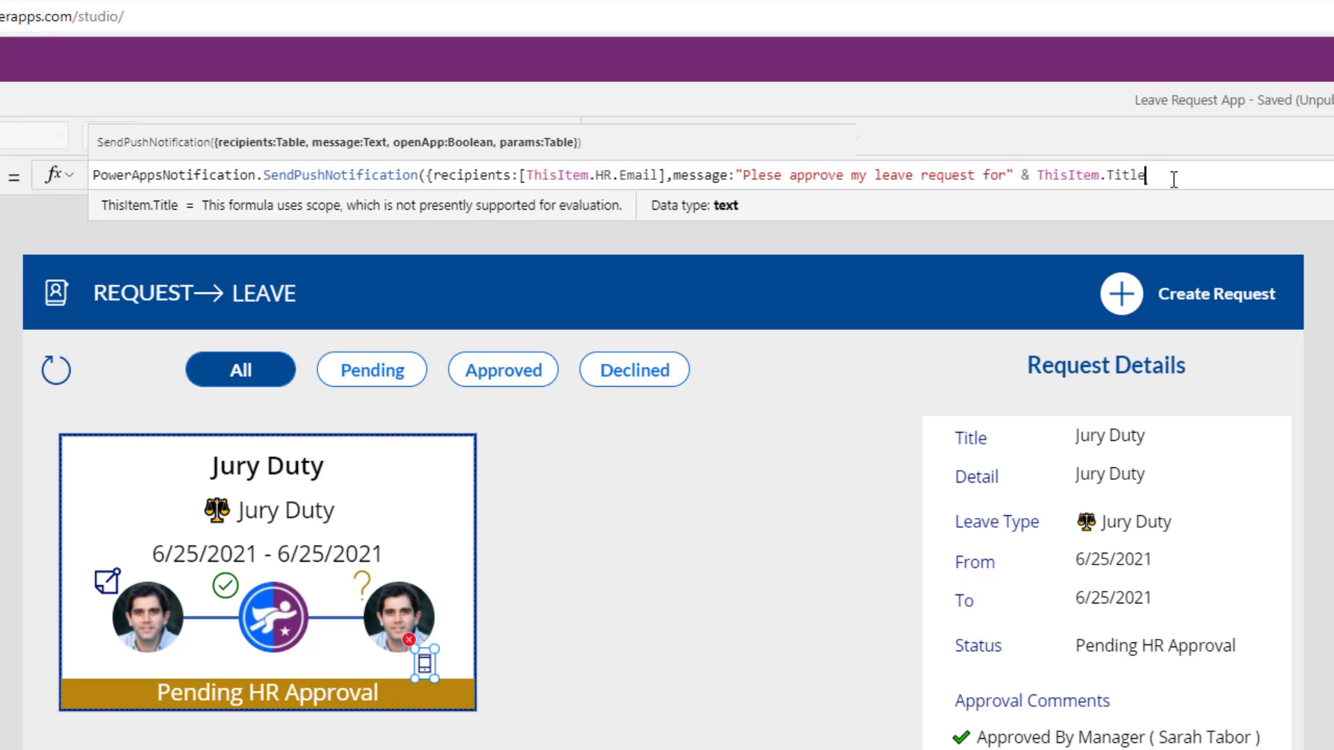
# Add the openApp parameter with the value true and close the record and the SendPushNotification formula
pyautogui.write(',')
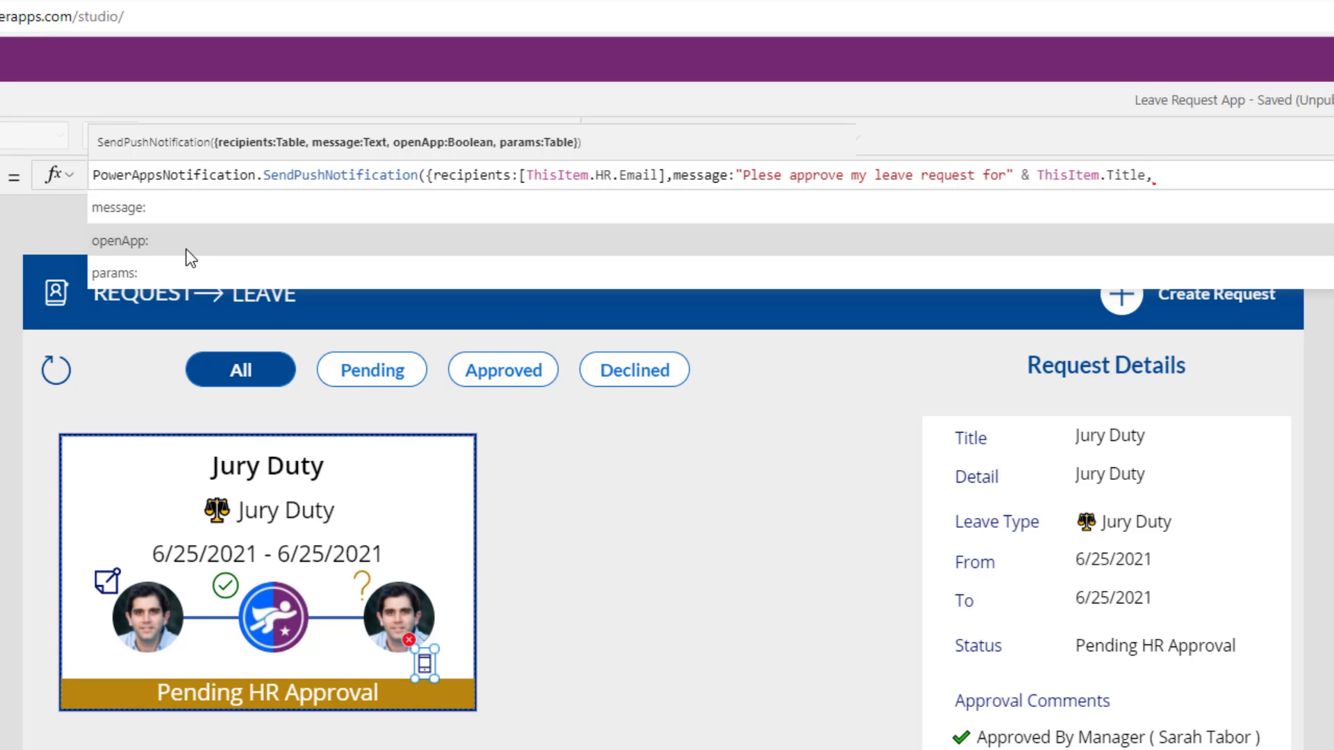
pyautogui.press('Tab')
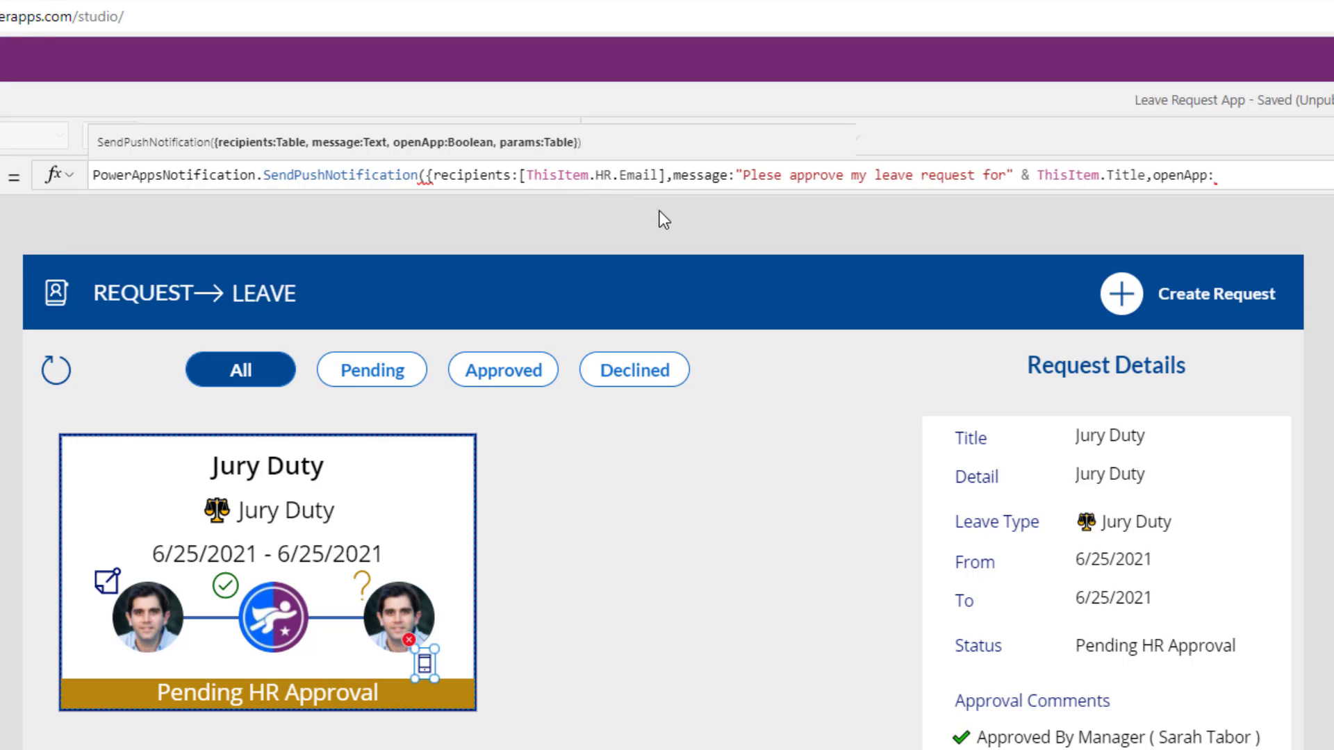
pyautogui.write('true')
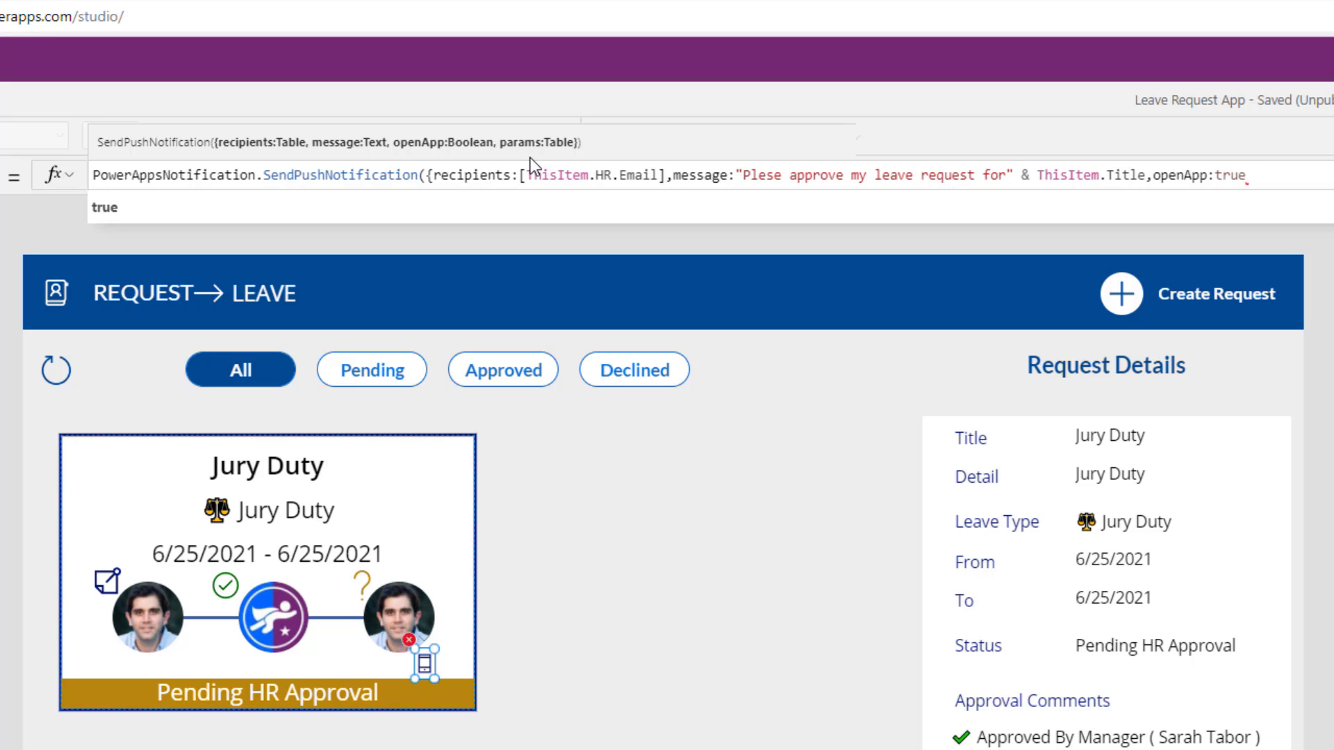
pyautogui.write('}')
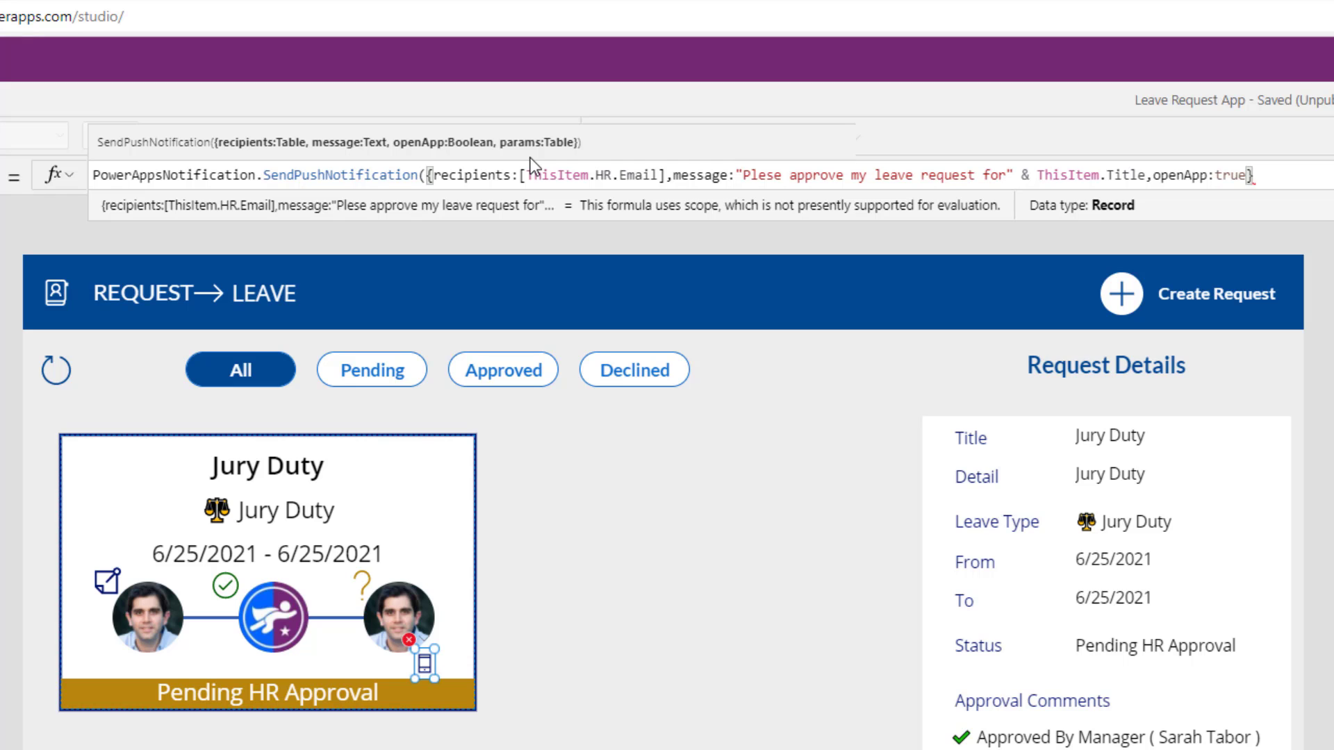
pyautogui.write(')')
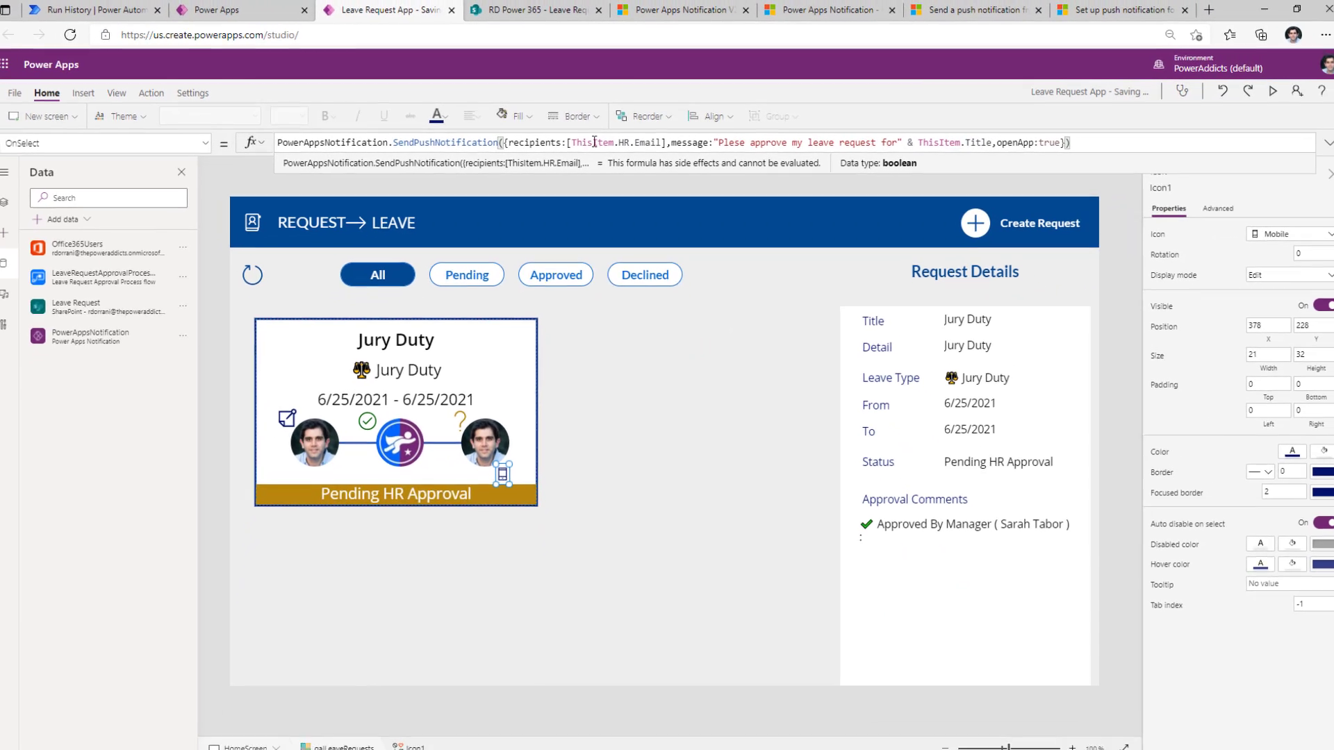
# Preview the app, send the notification with the phone icon on the Jury Duty card, and switch to the ApowerMirror phone screen
pyautogui.click(1262, 93)
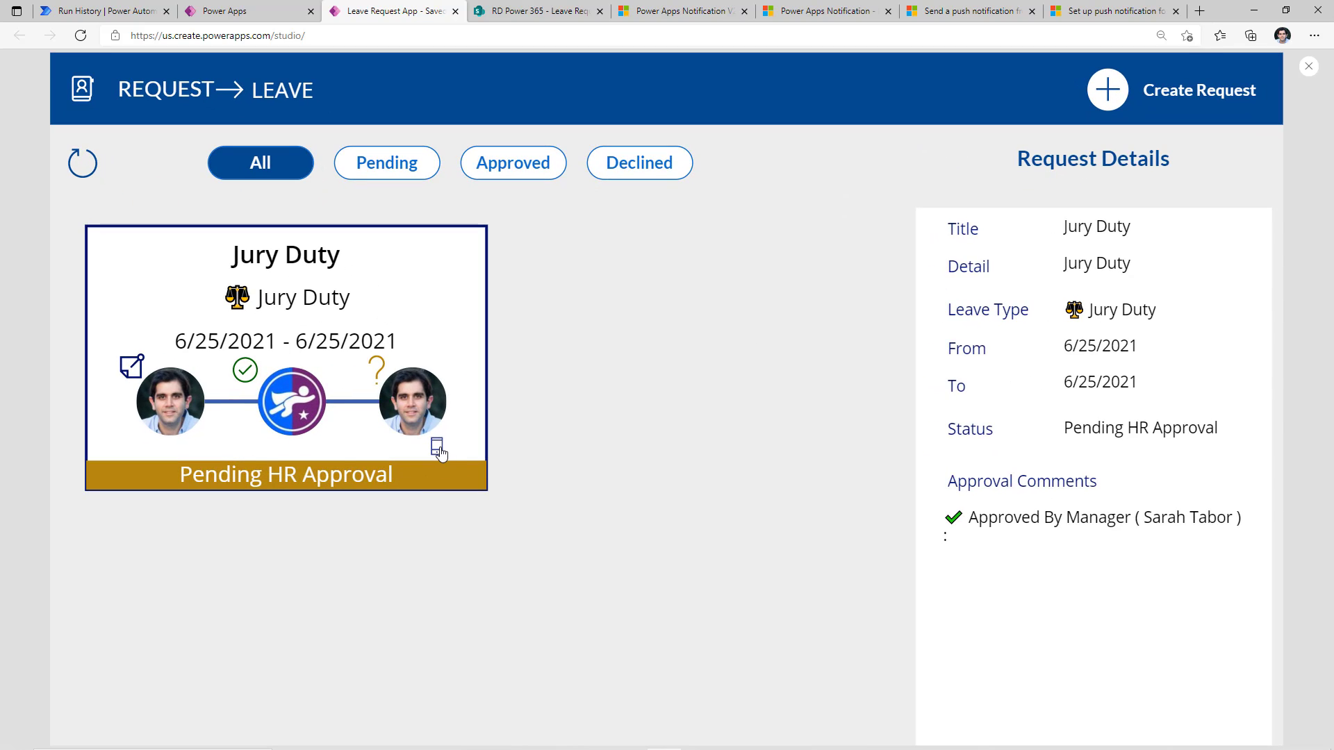
pyautogui.click(439, 450)
pyautogui.click(760, 745)
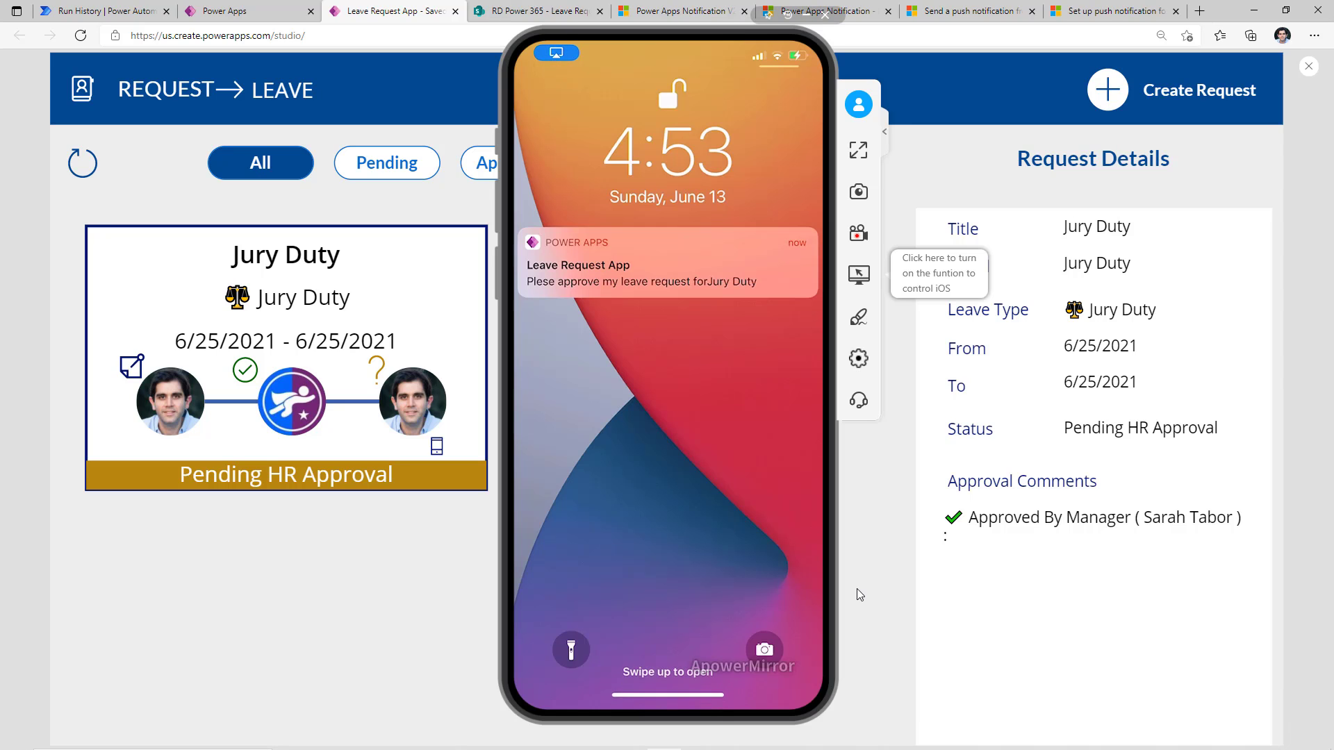